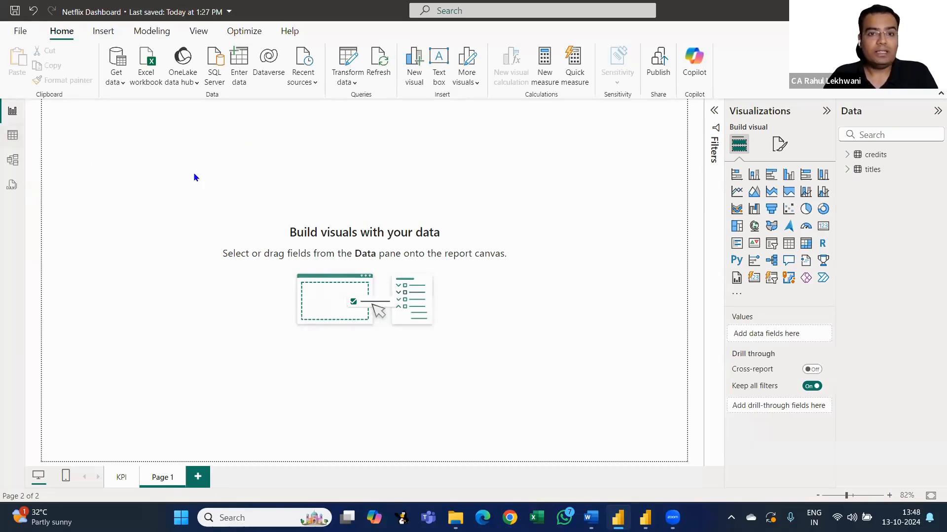
Review the id, title, type and release_year columns of the titles table, including the distinct type values
click(13, 135)
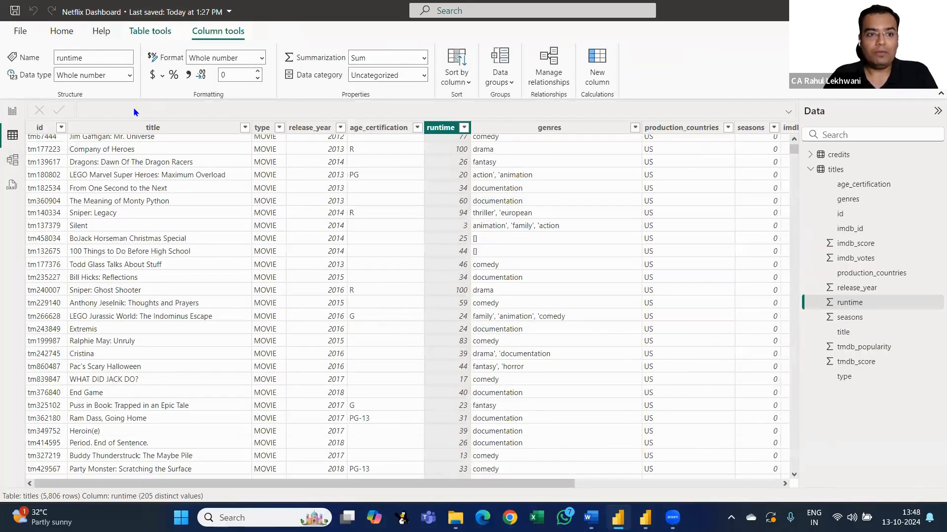
click(34, 135)
scroll(712, 201, up, 5)
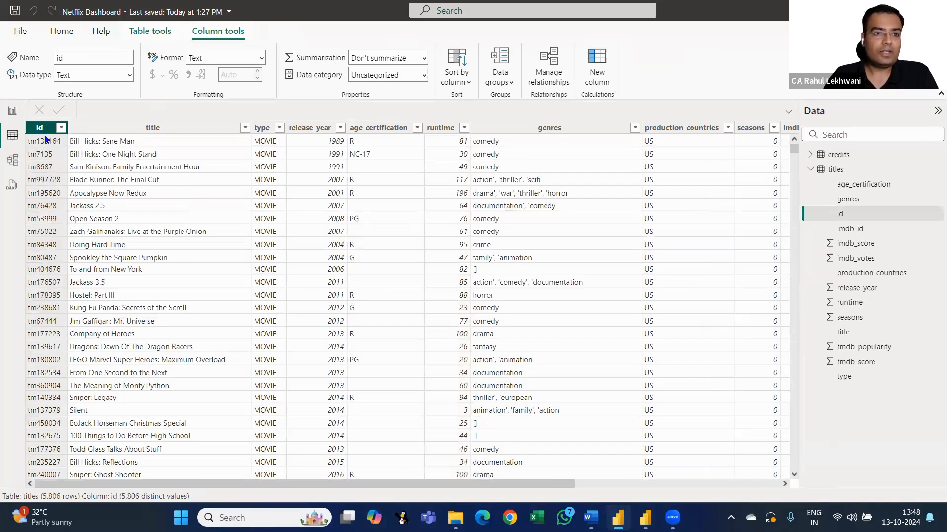
click(130, 132)
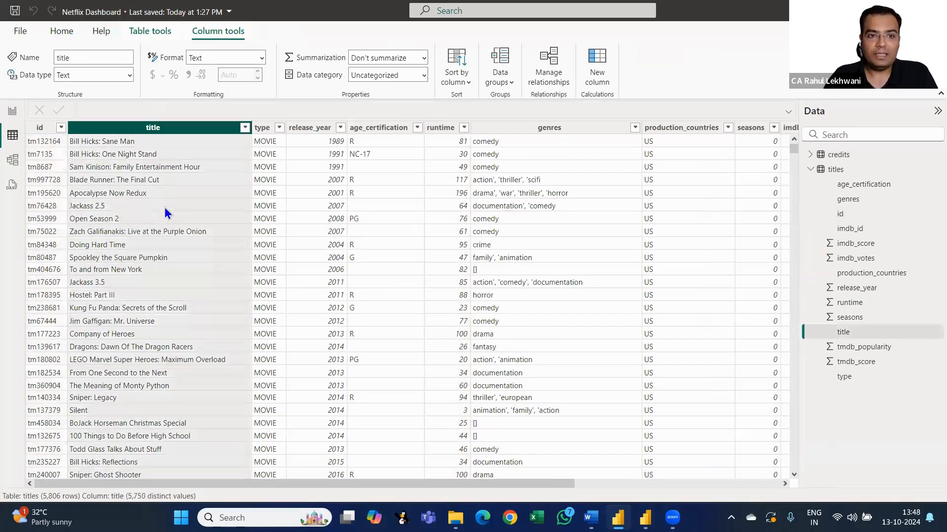
click(275, 130)
click(278, 129)
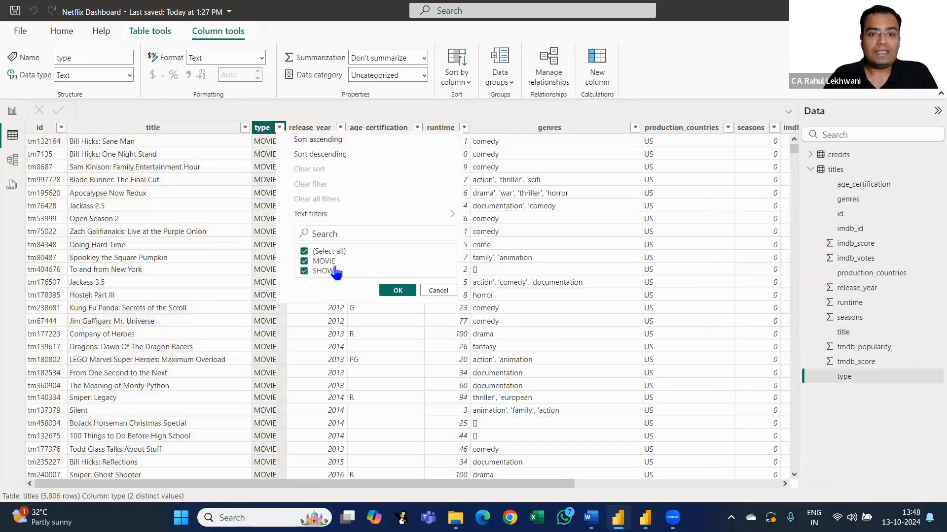
click(205, 190)
click(313, 129)
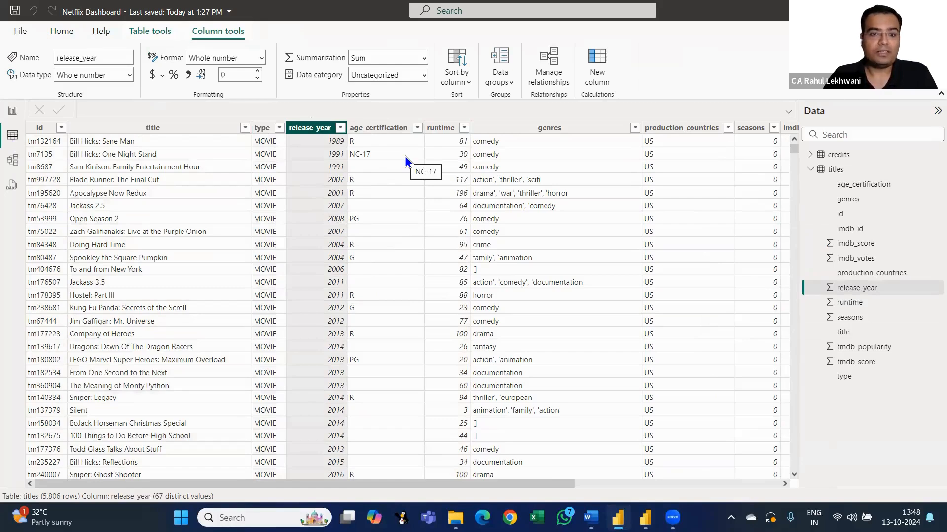
Examine the distinct values in the runtime and genres columns of the titles table without filtering
click(449, 129)
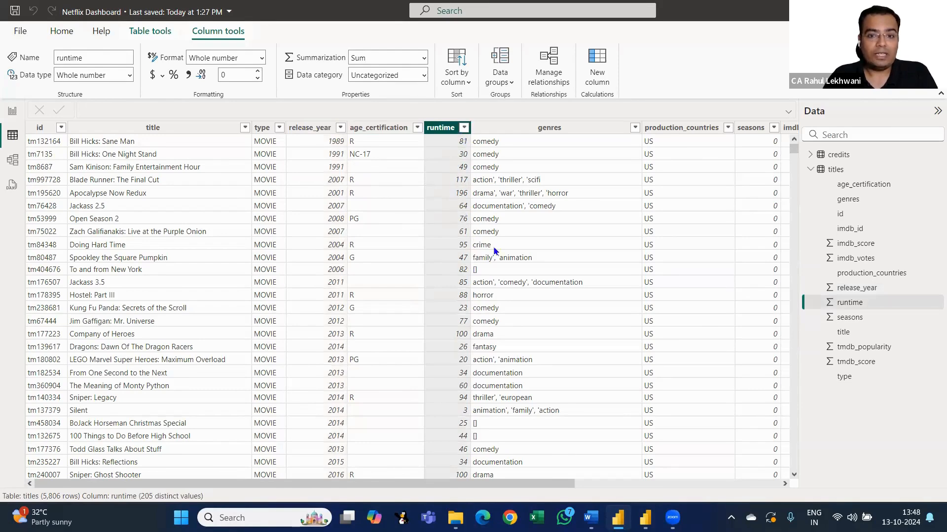
click(464, 127)
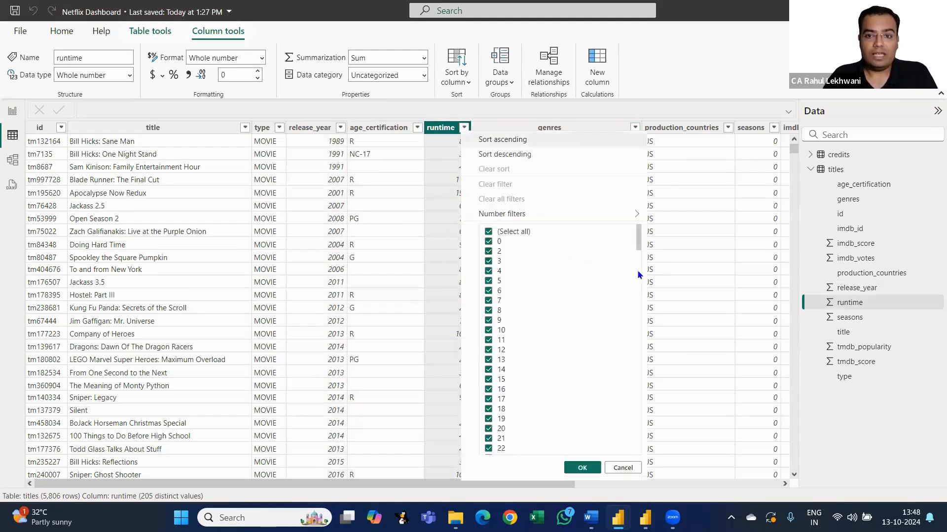
drag(638, 239, 657, 456)
click(667, 256)
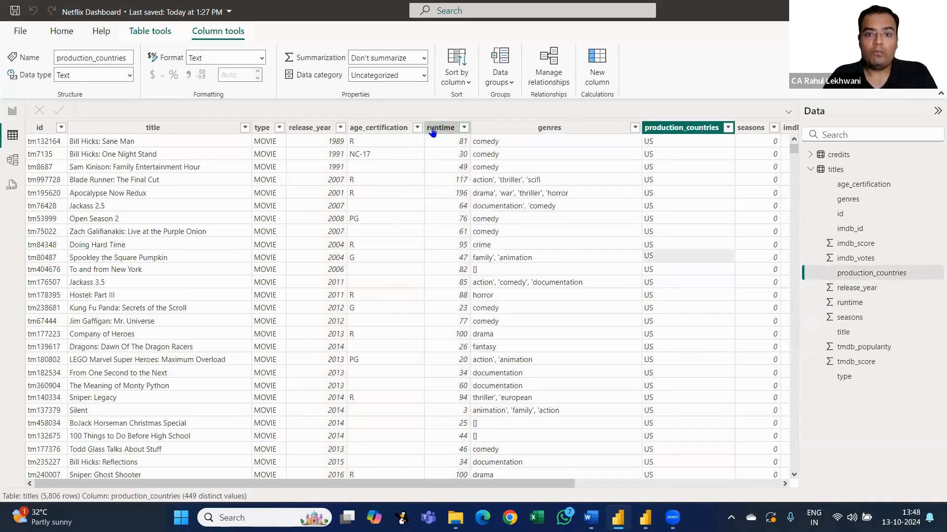
click(432, 129)
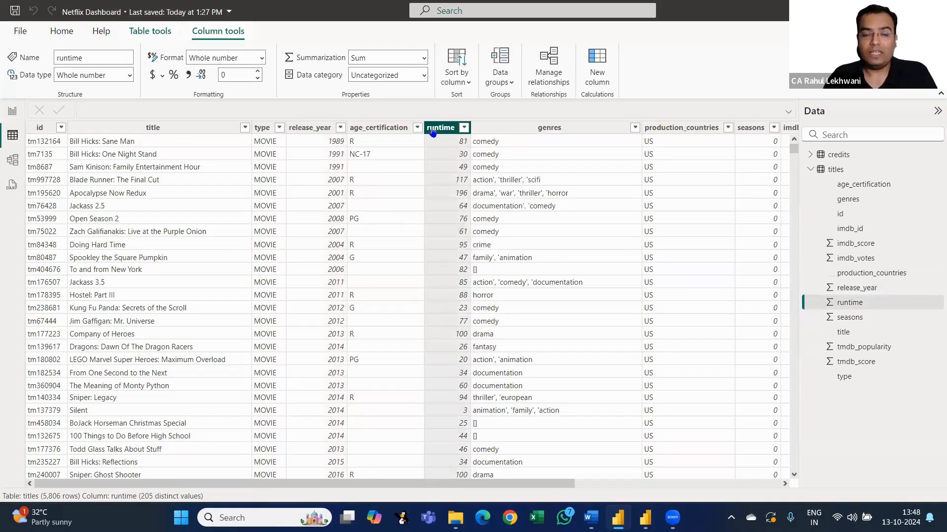
click(634, 127)
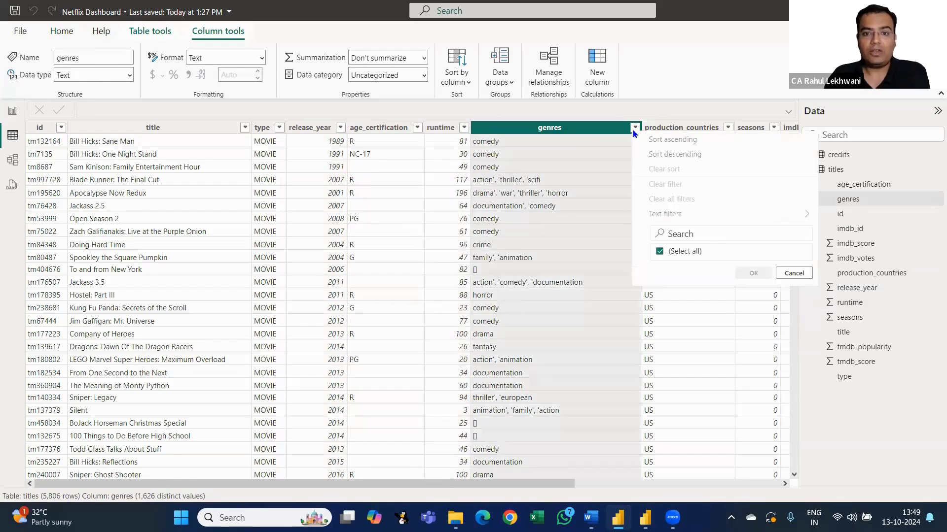
scroll(709, 307, down, 5)
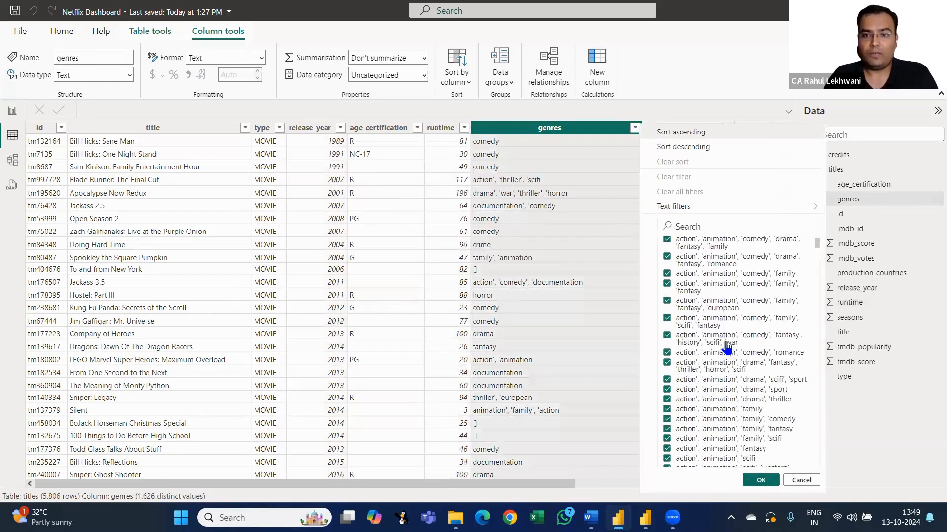
click(610, 132)
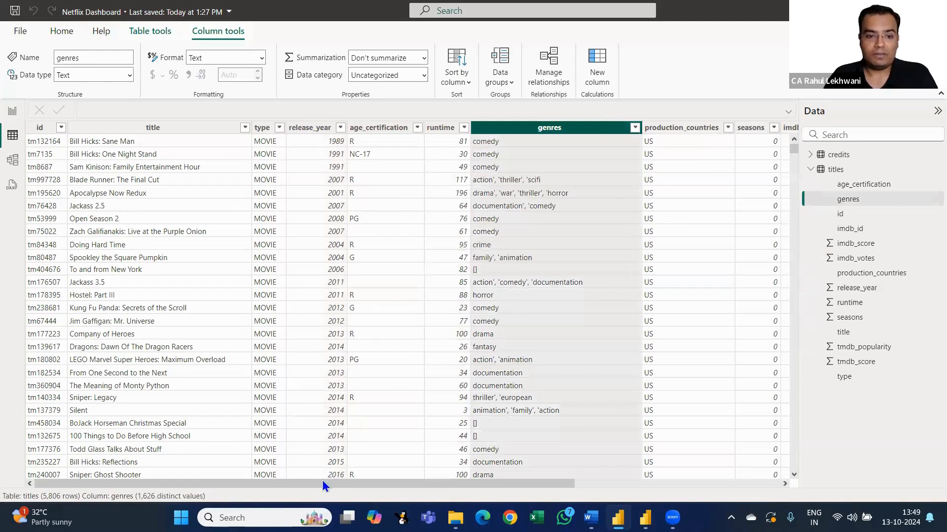
Review the production_countries, seasons, IMDb and TMDB columns of the titles table
scroll(318, 482, right, 6)
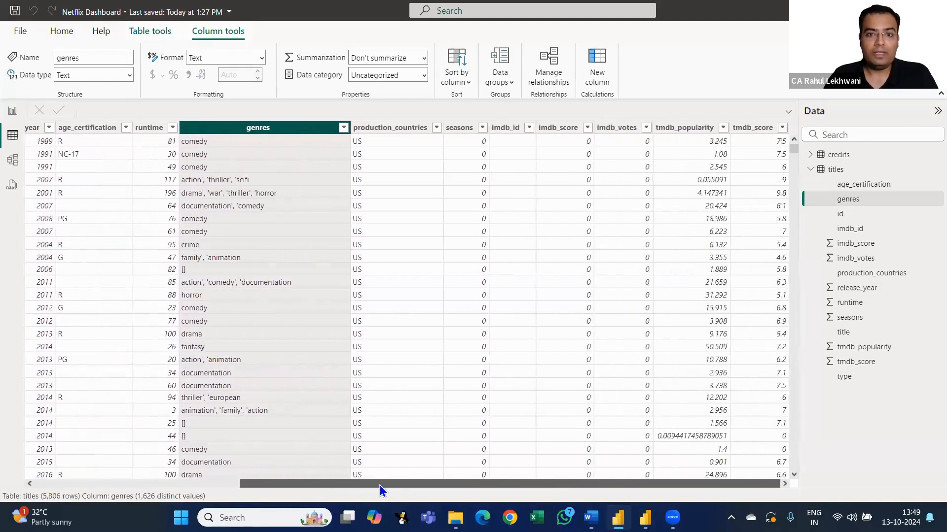
click(377, 191)
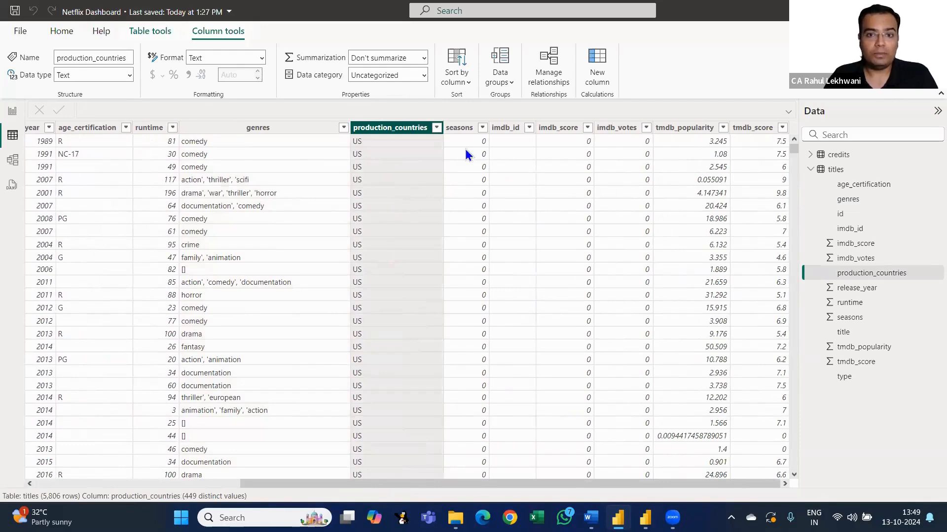
click(463, 128)
click(512, 129)
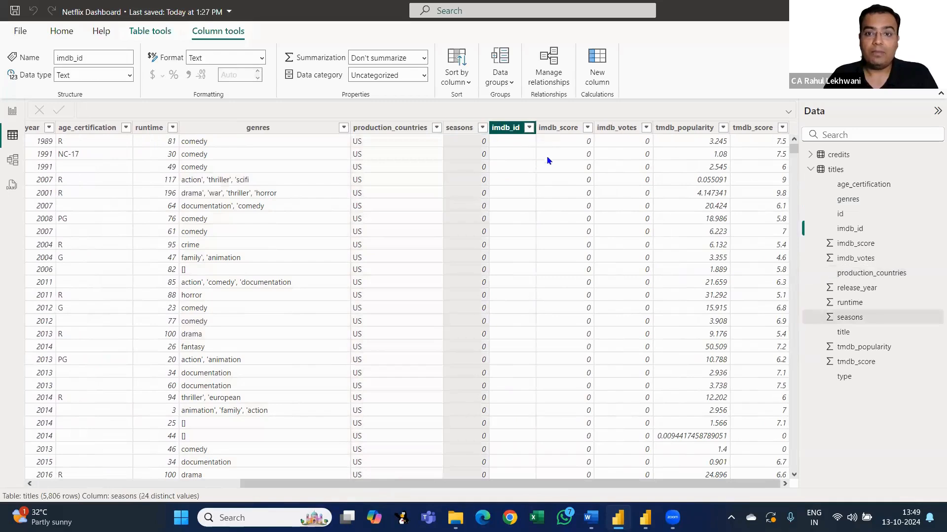
click(581, 128)
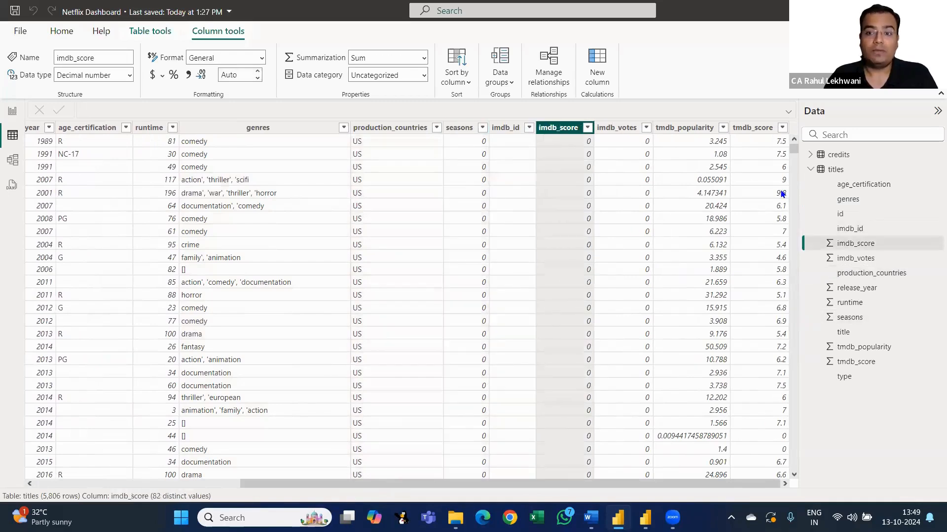
mouse_move(794, 148)
mouse_down()
mouse_move(807, 414)
mouse_move(789, 141)
mouse_up()
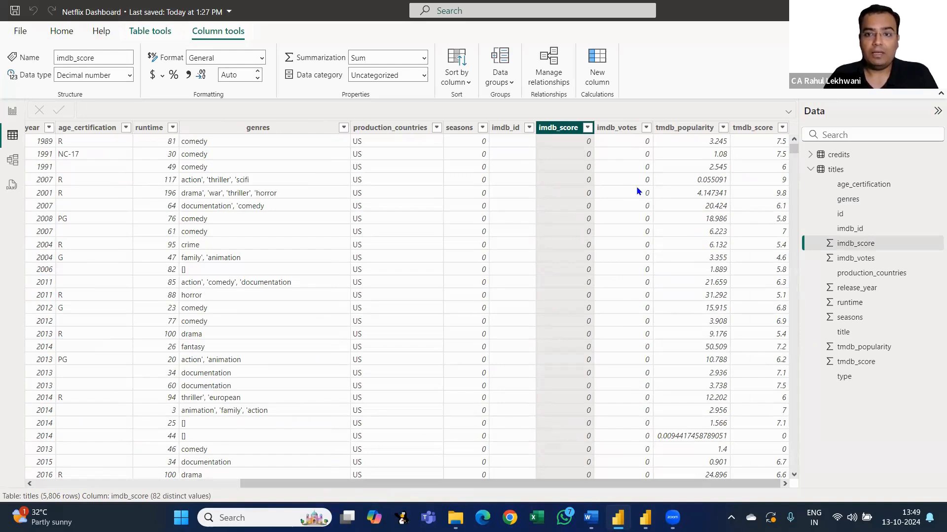
click(752, 134)
click(687, 128)
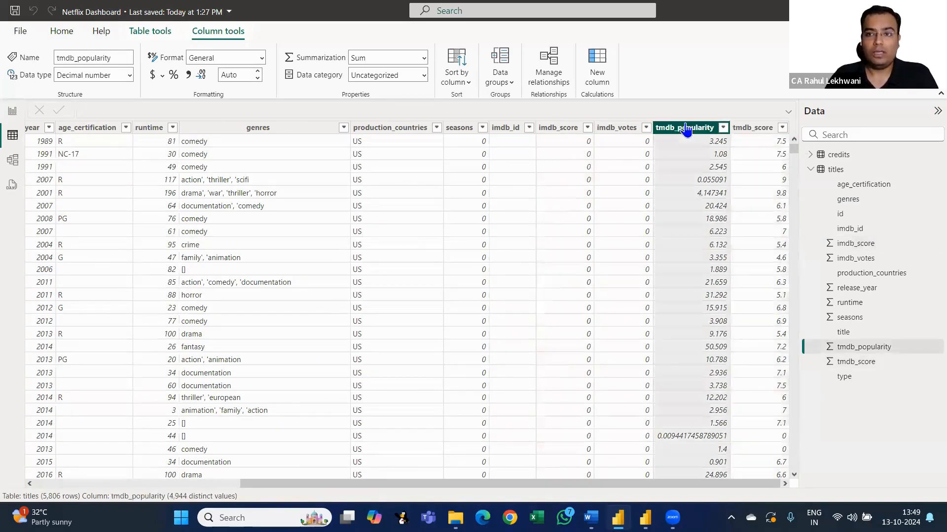
Check the planned dashboard metrics on the KPI report page, and return to the blank Page 1
click(12, 111)
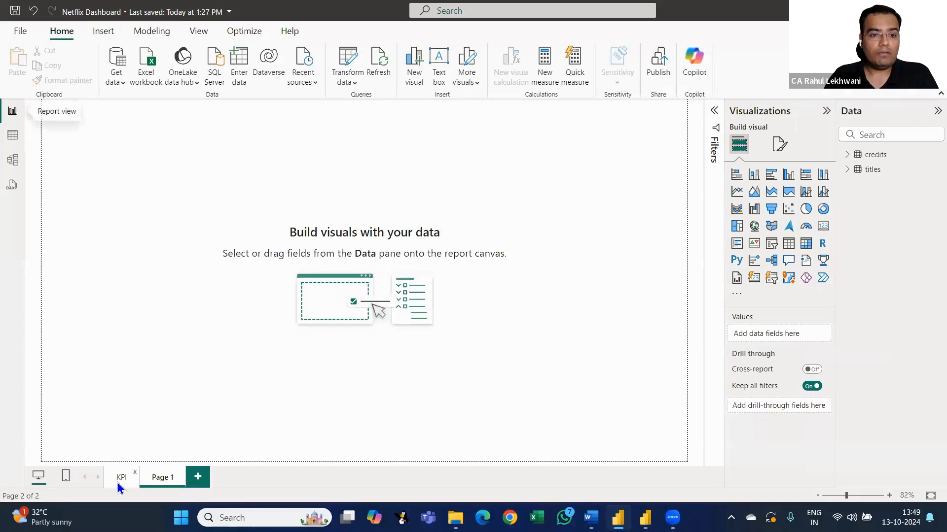
click(119, 478)
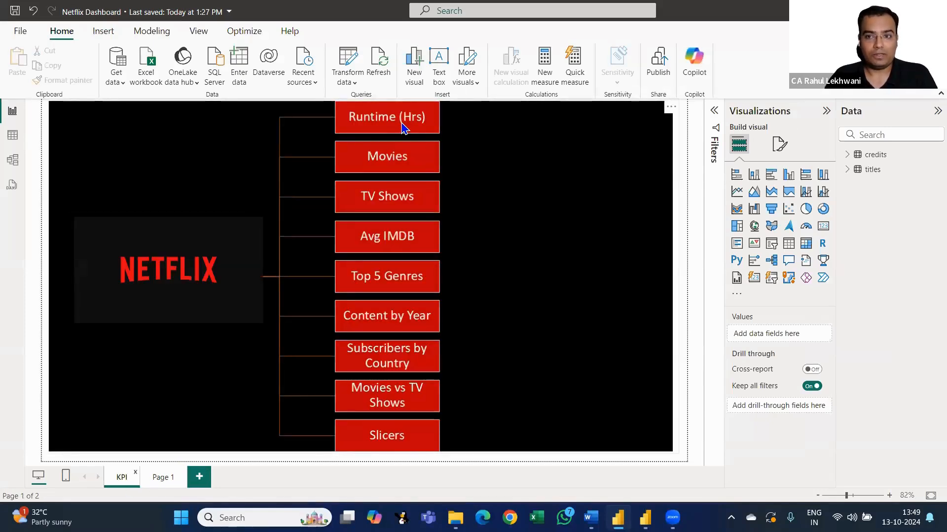
click(155, 479)
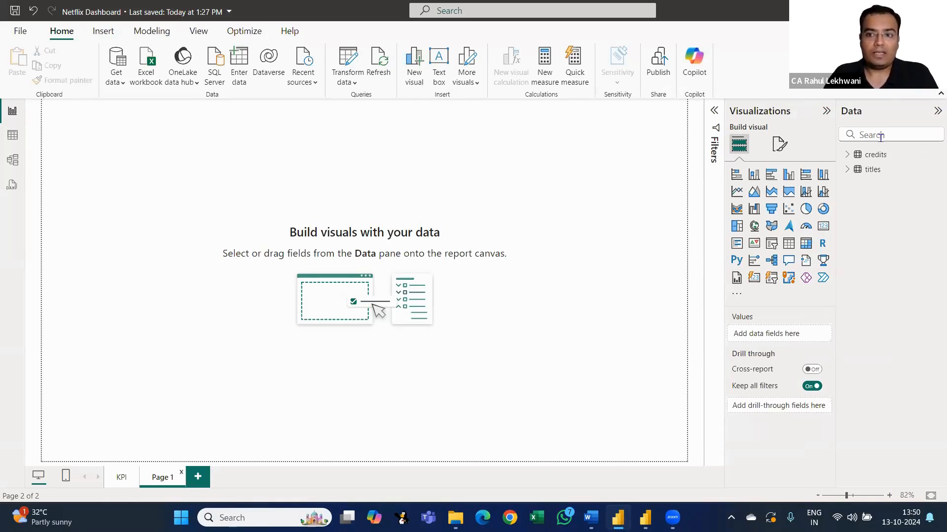
Inspect the data of the credits table and the distinct values in its role column
click(875, 153)
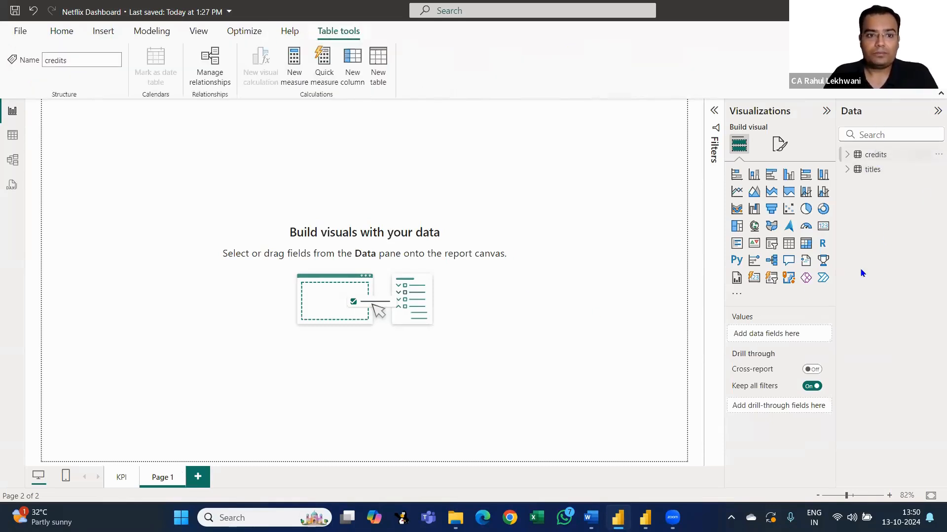
click(11, 140)
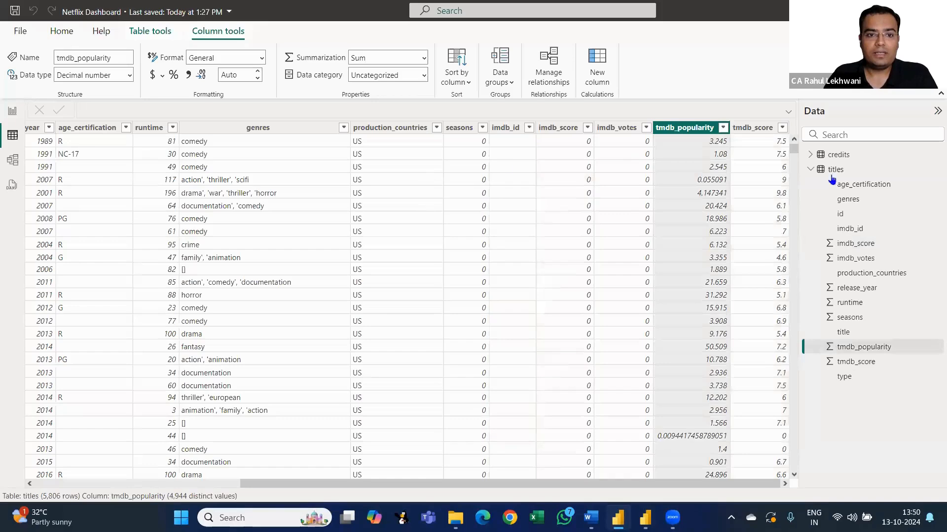
click(857, 161)
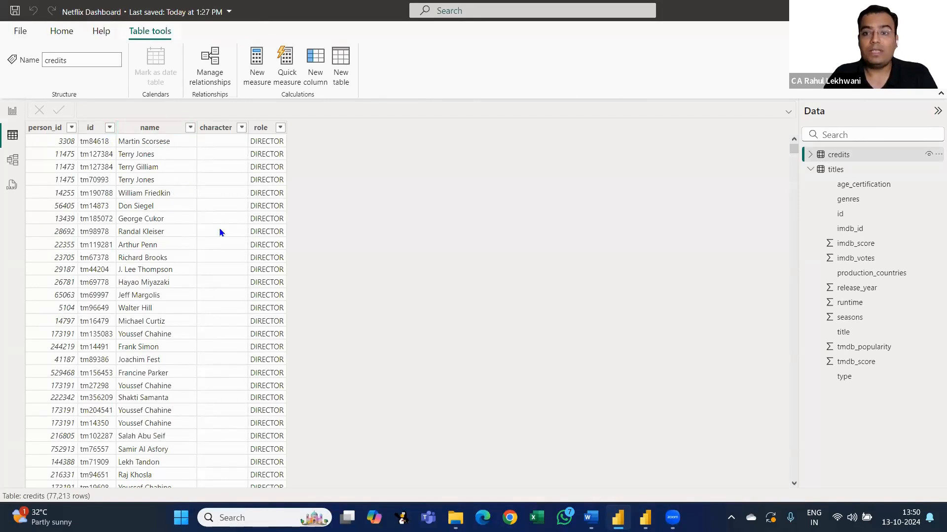
click(280, 128)
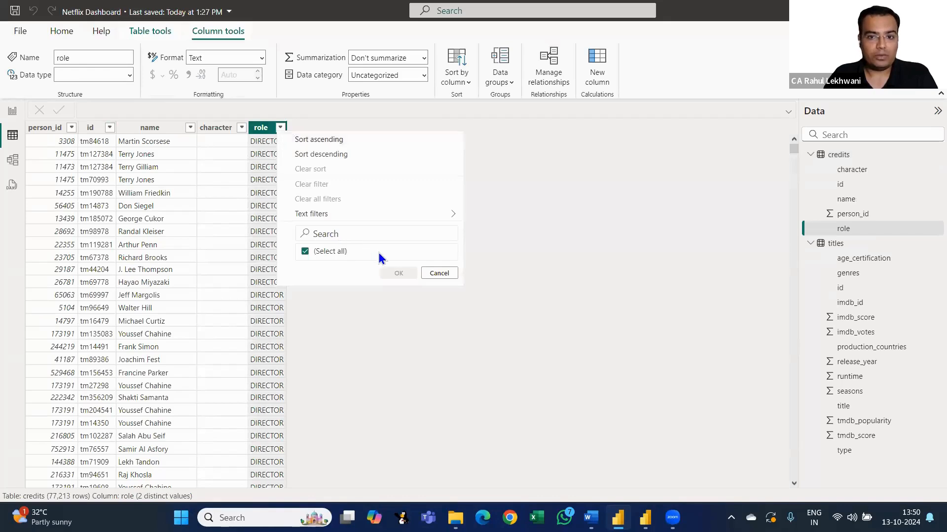
click(437, 289)
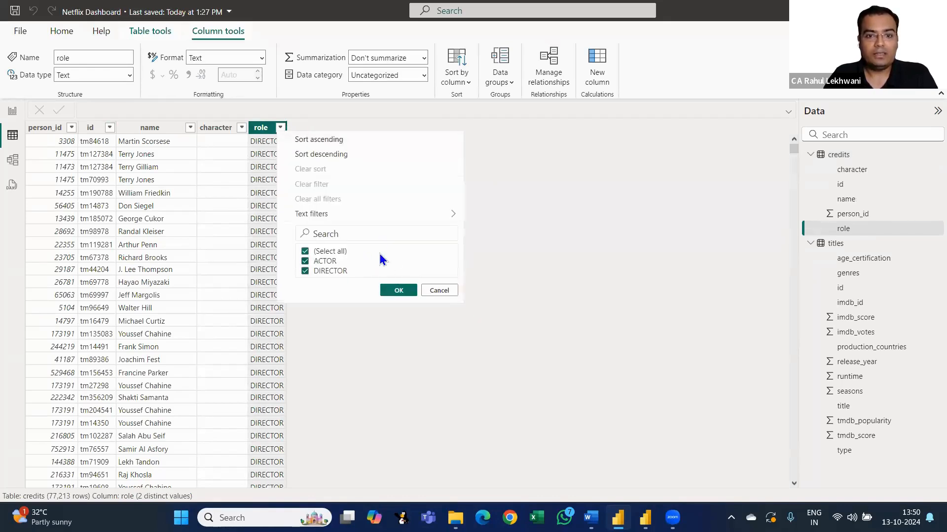
click(401, 290)
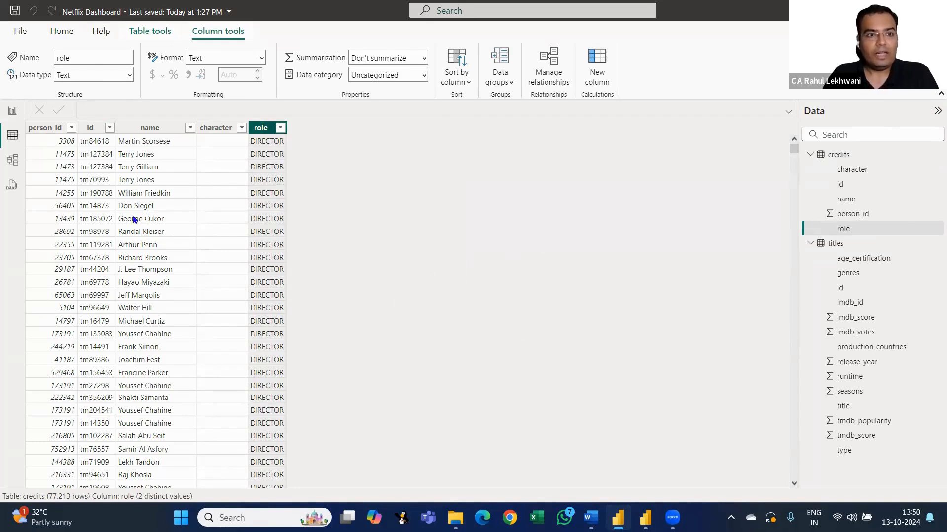
Return to the report canvas and list the fields of the credits and titles tables
click(11, 111)
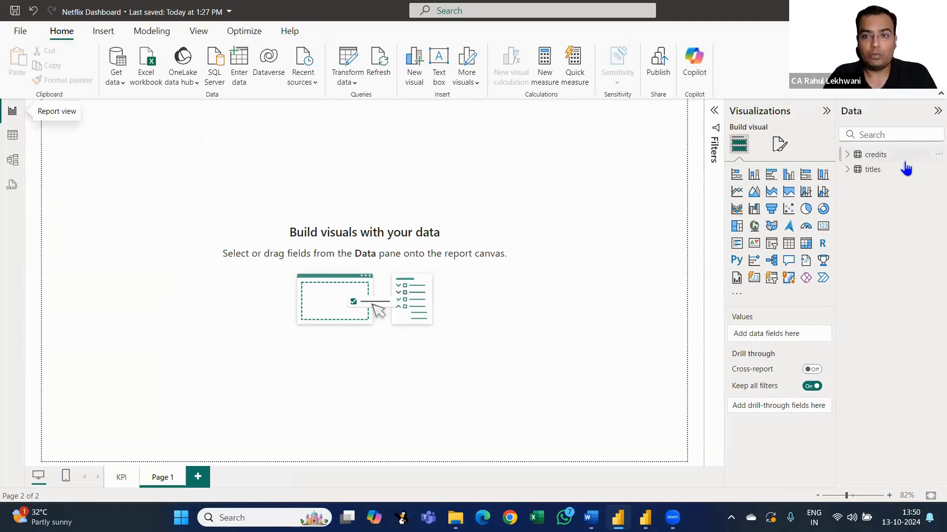
click(874, 158)
click(848, 156)
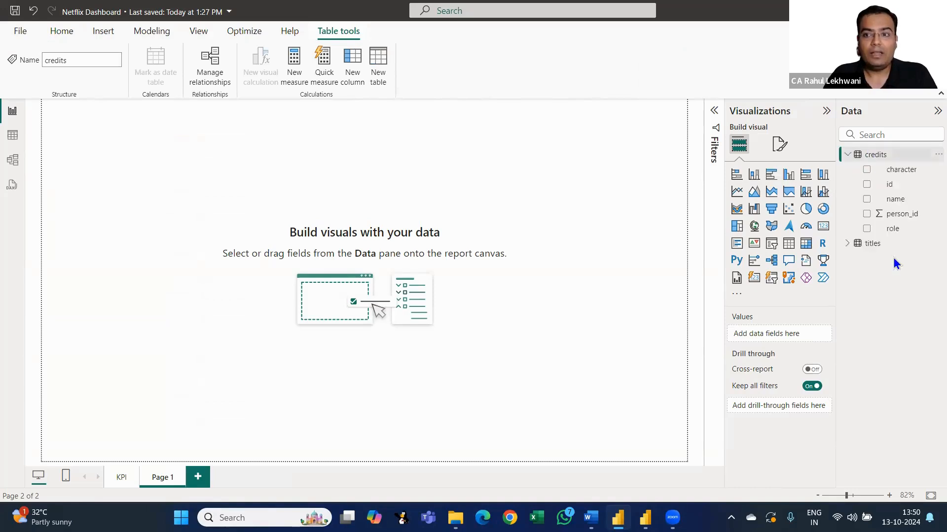
click(847, 244)
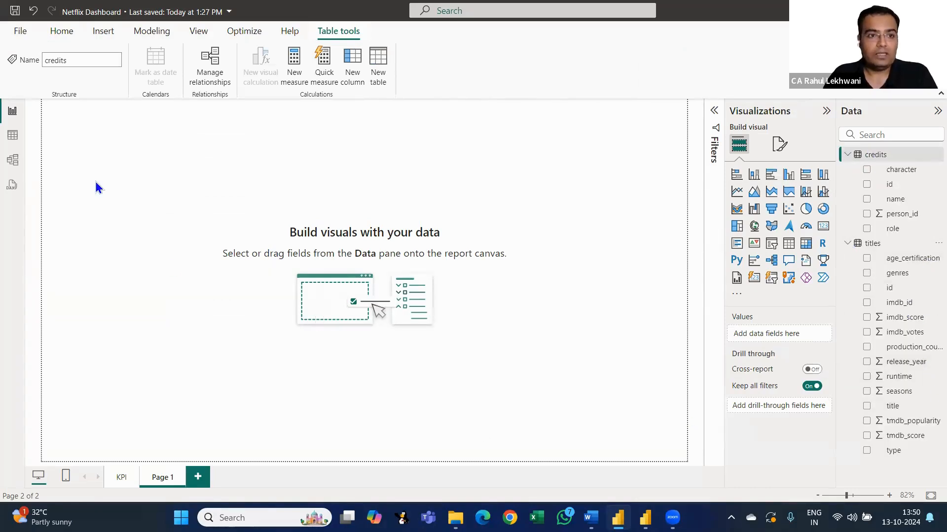
Arrange the credits and titles tables side by side in the data model diagram, with a wider gap between them
click(14, 135)
click(13, 164)
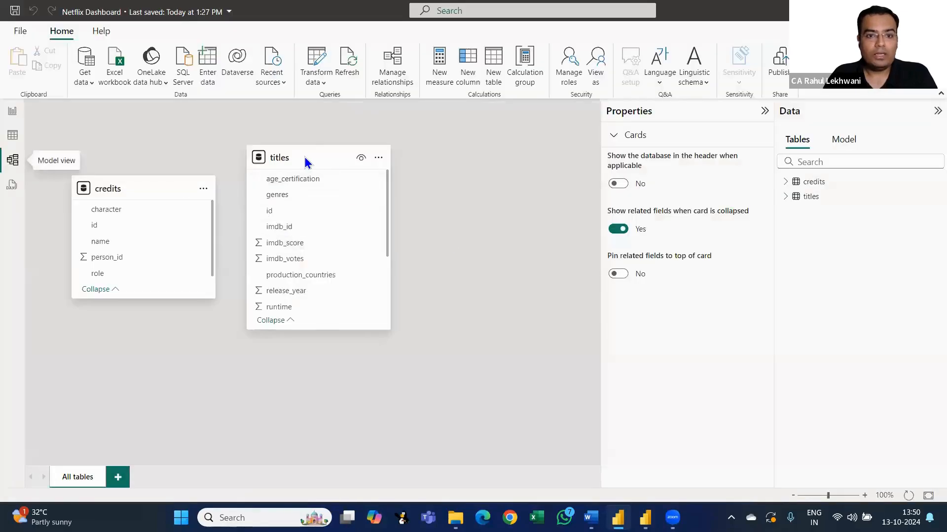
drag(303, 155, 370, 158)
drag(154, 188, 166, 158)
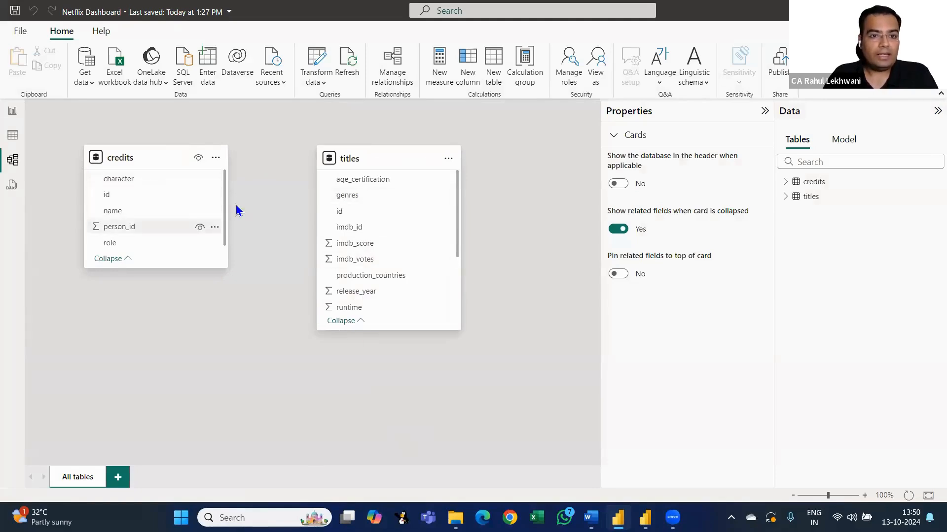
Relate the credits table's id column to the titles table's id column as an active many-to-one relationship with single cross-filtering
drag(225, 209, 225, 227)
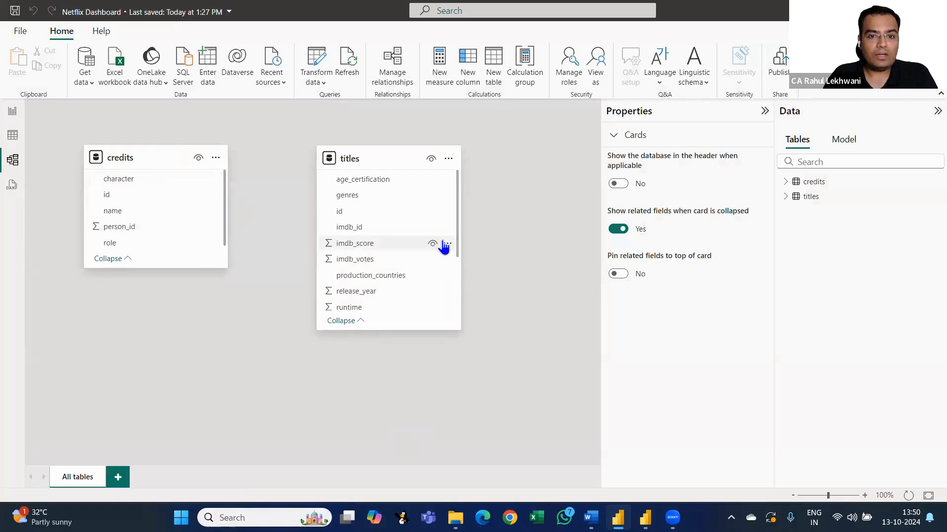
scroll(444, 246, down, 3)
scroll(444, 246, up, 2)
scroll(439, 245, up, 2)
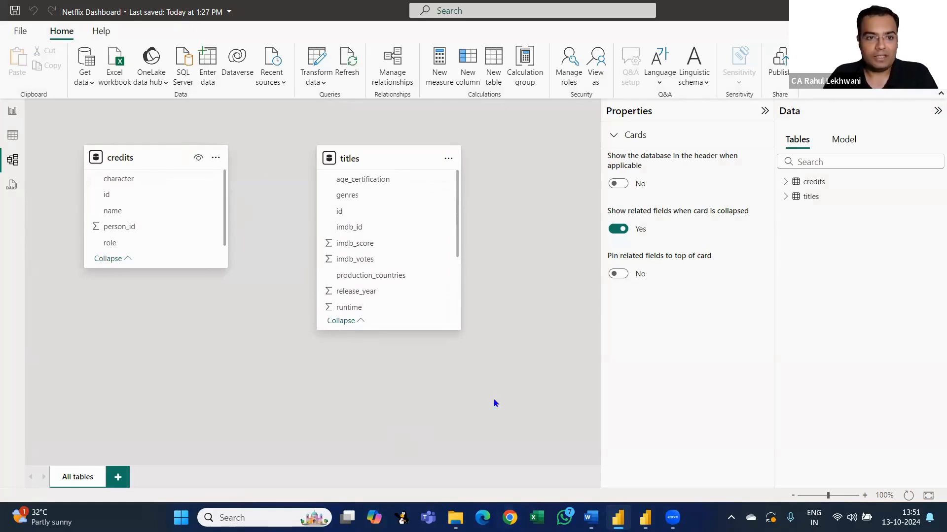
drag(120, 197, 352, 212)
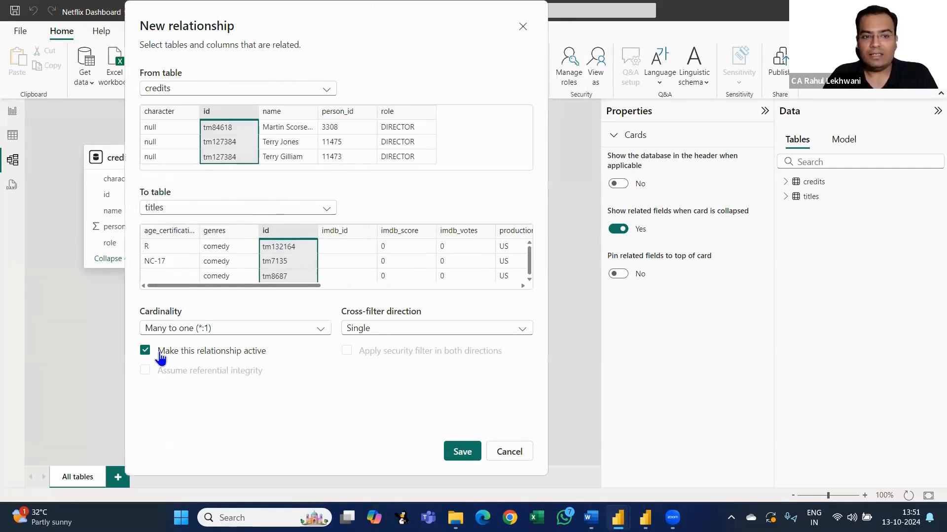
click(471, 450)
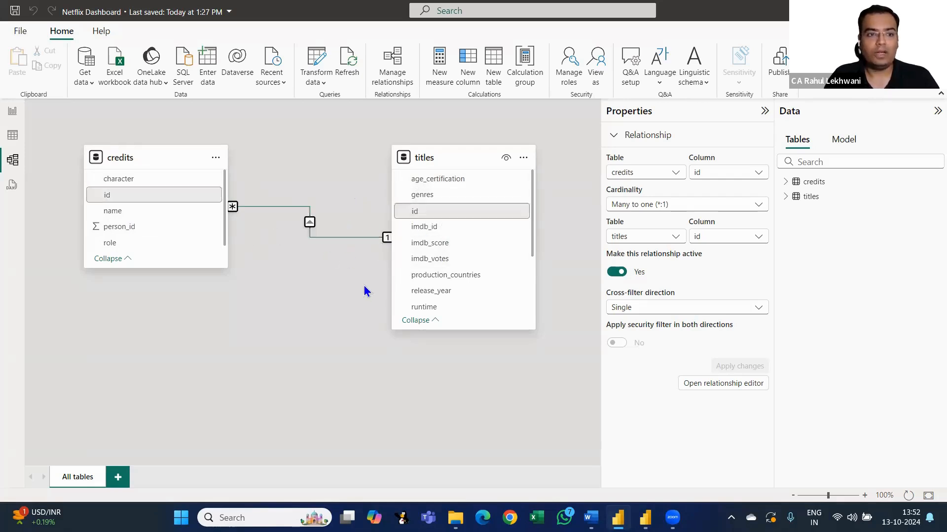
Return to the report canvas, start a new measure and name it Runtime Hrs
click(13, 112)
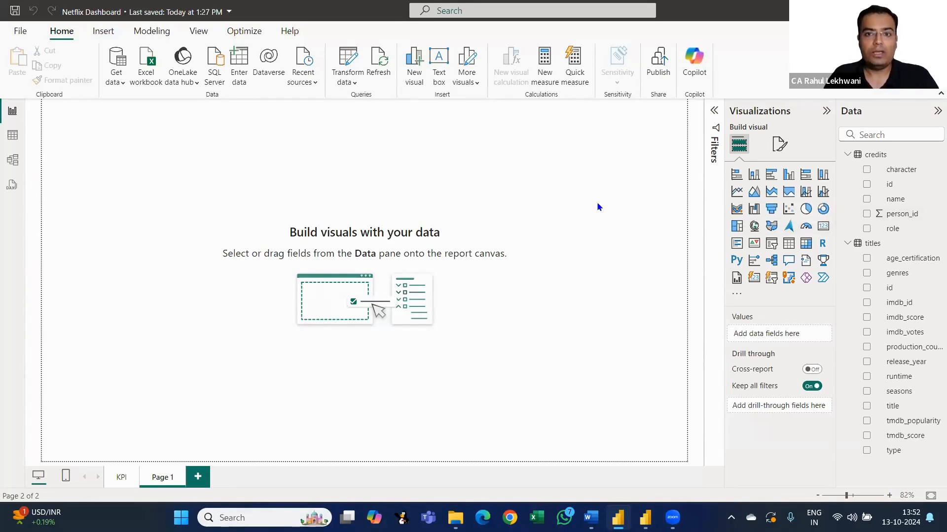
click(544, 72)
click(549, 74)
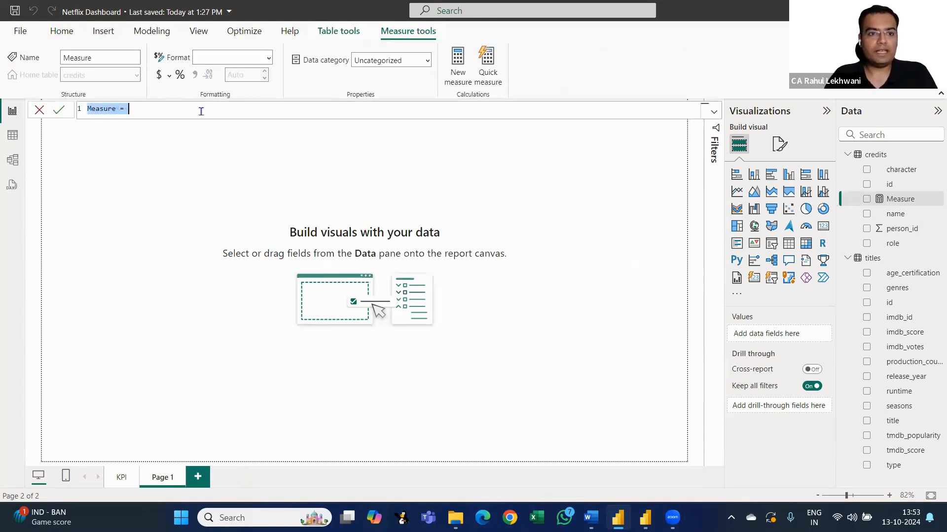
click(129, 112)
drag(116, 111, 11, 111)
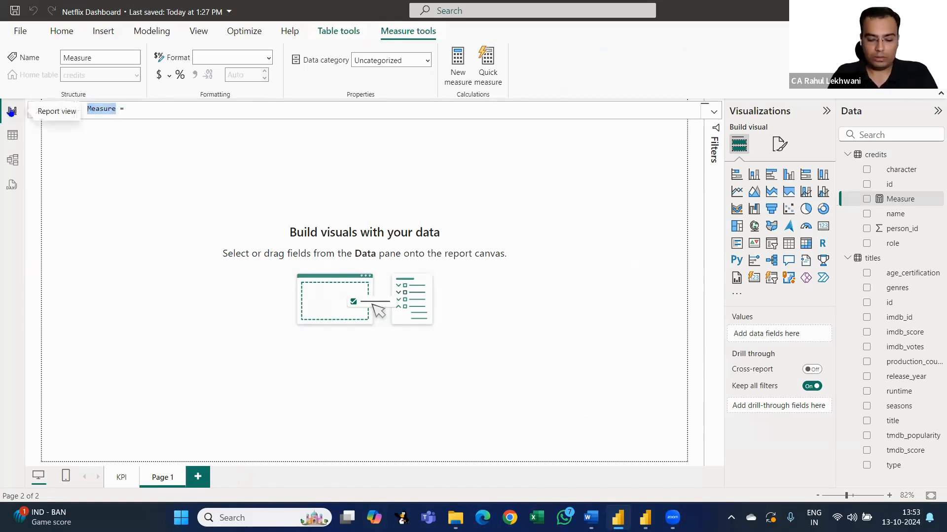
text(Run)
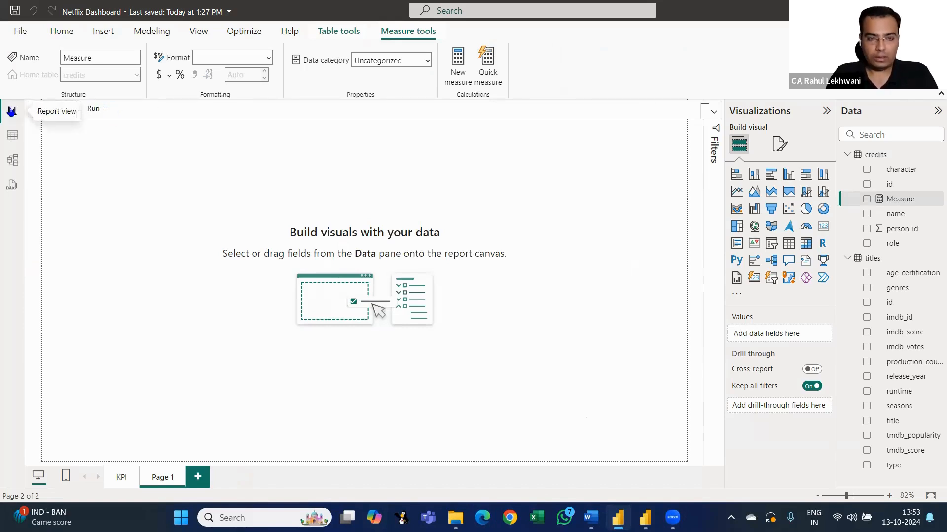
text(time)
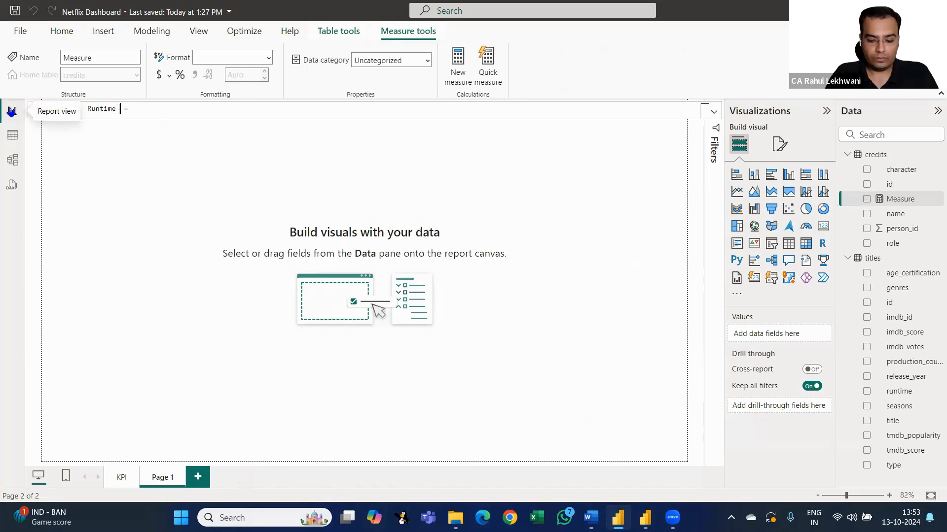
text( Hrs)
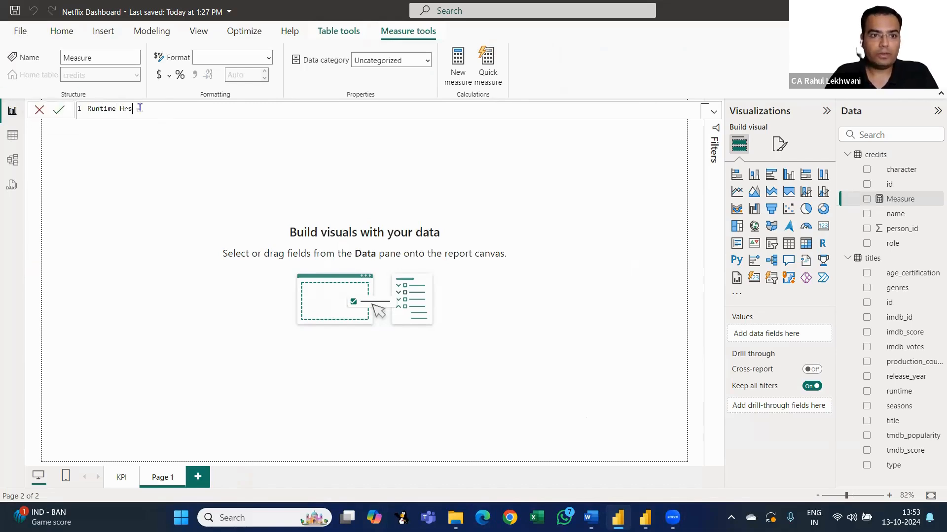
Enclose Hrs in parentheses so that the measure's name reads Runtime (Hrs)
key(Left)
key(Left)
key(Left)
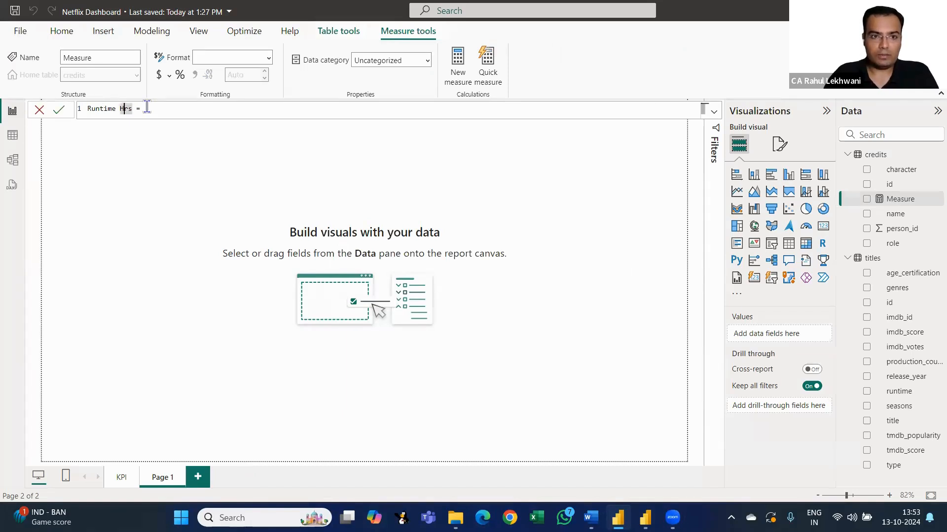
text())
key(BackSpace)
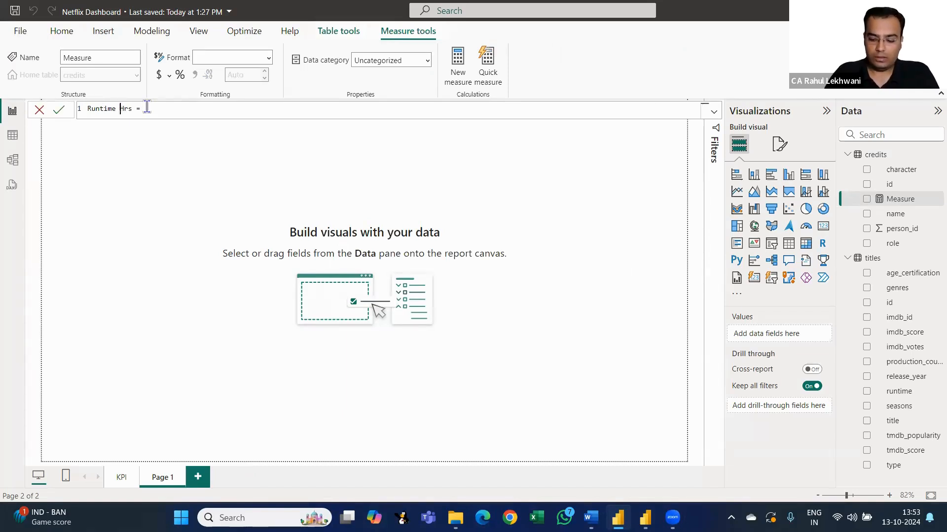
text(()
key(Right)
key(Right)
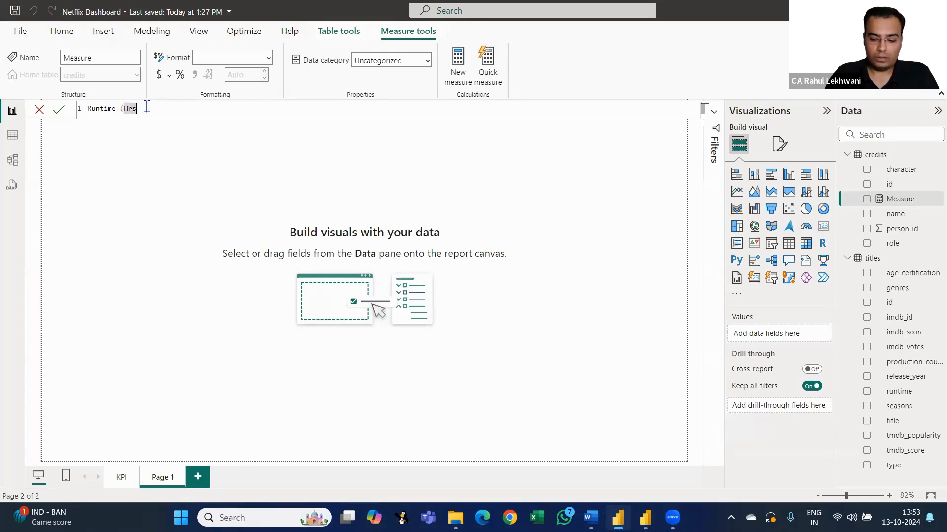
text())
key(End)
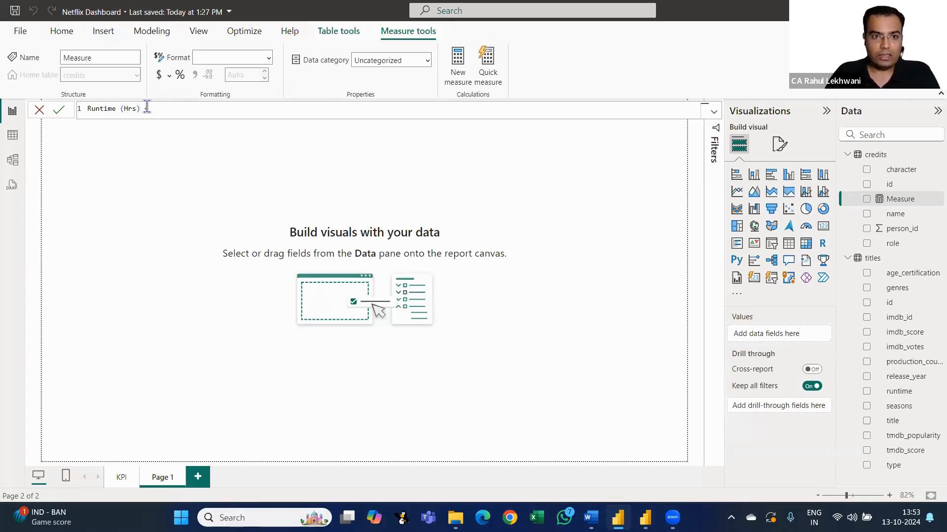
Define the Runtime (Hrs) measure as sum(titles[runtime])/60, commit it and close the formula editor
key(shift+Return)
text(sum)
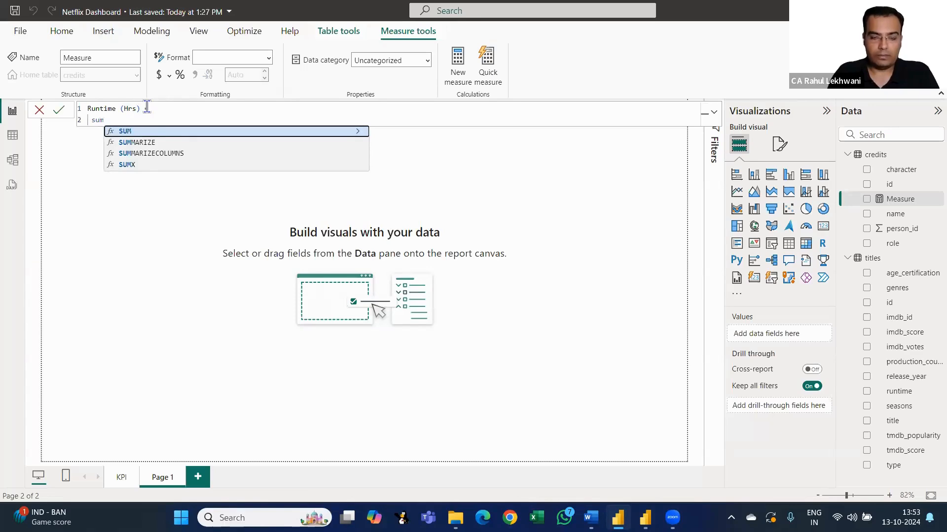
text(()
key(shift+Return)
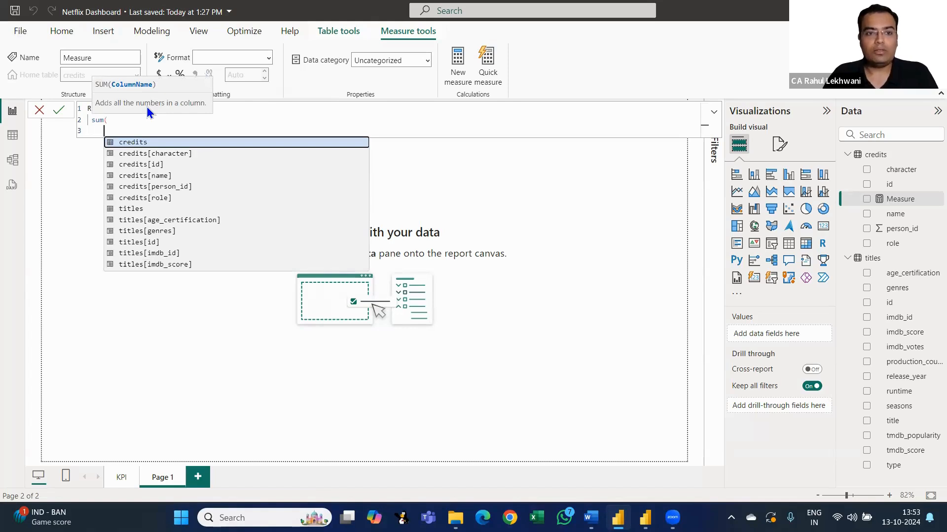
text(run)
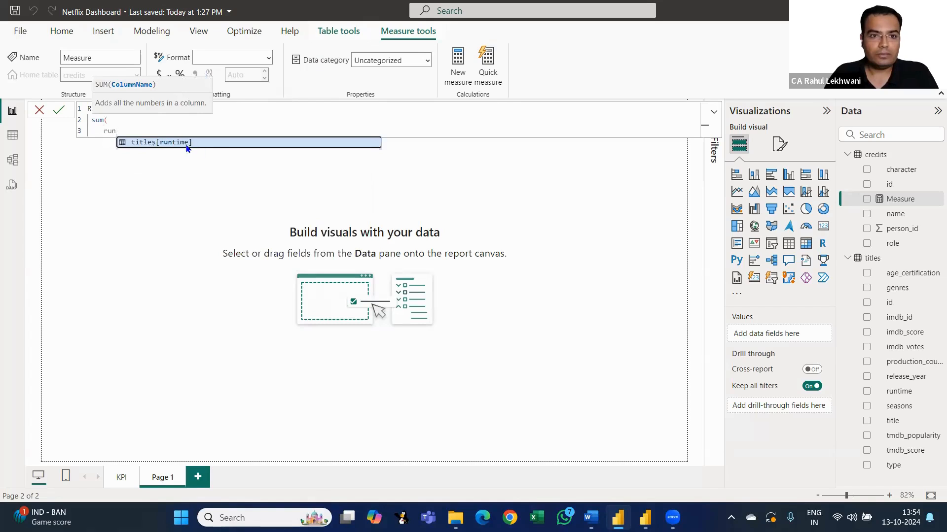
key(Tab)
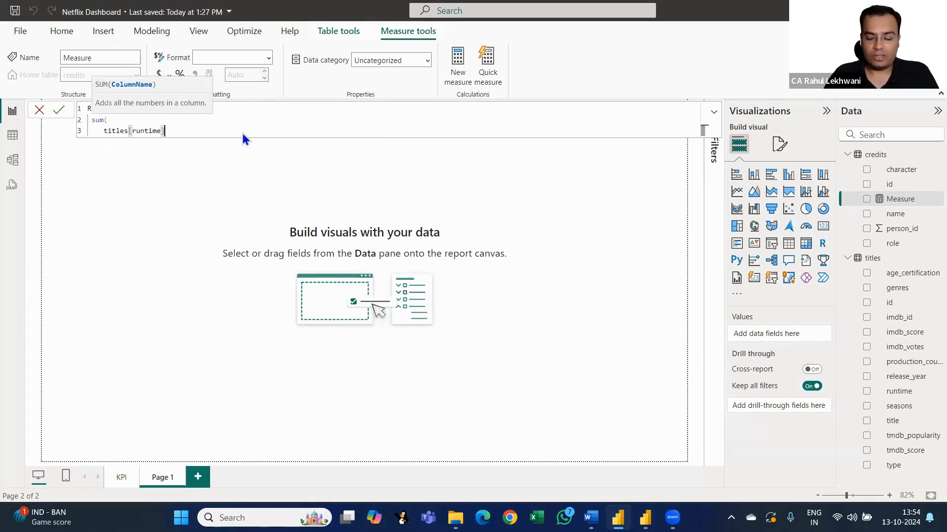
text()/)
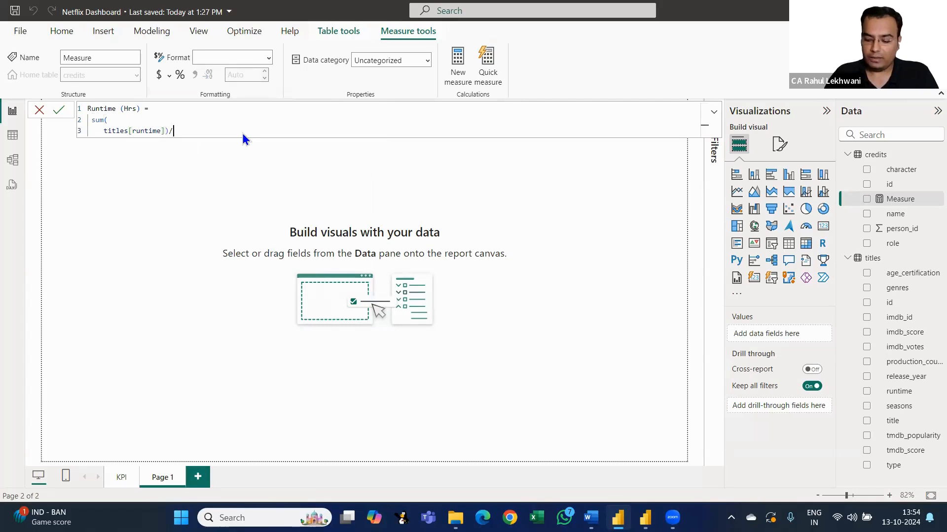
text(60)
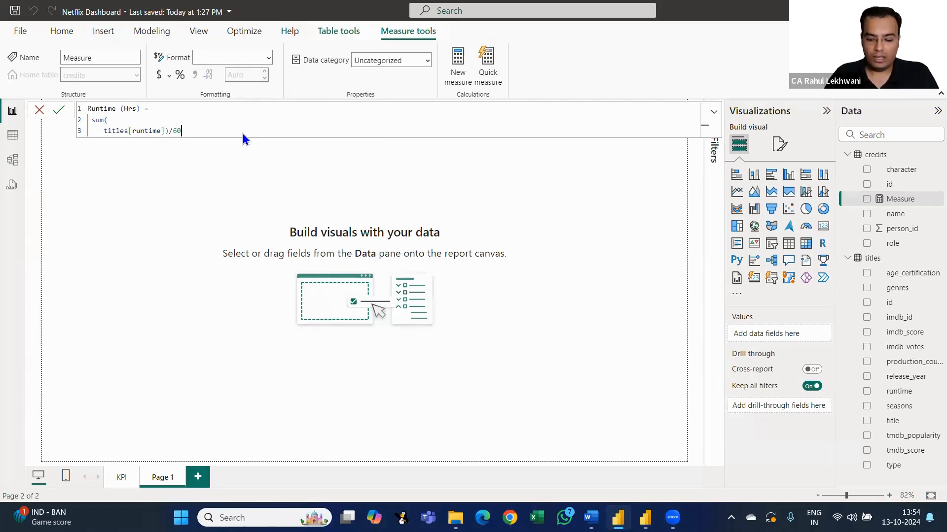
key(shift+Return)
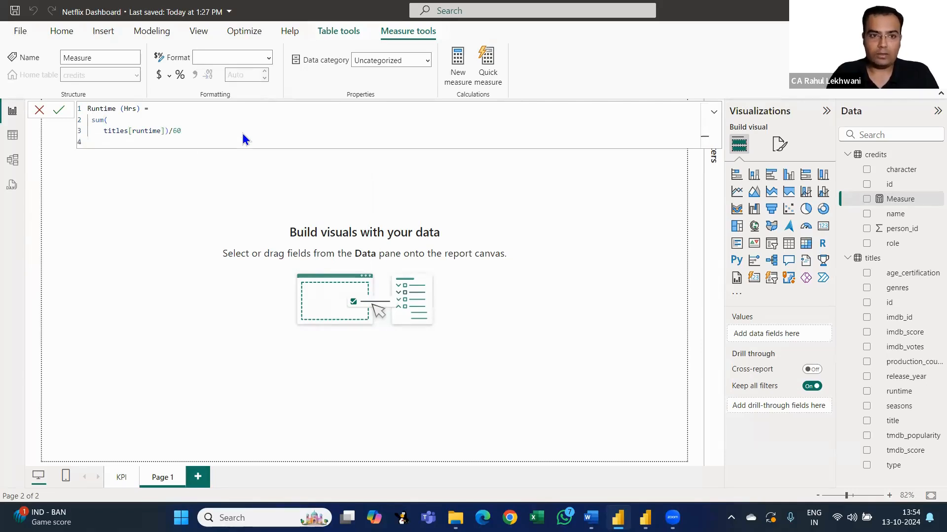
text())
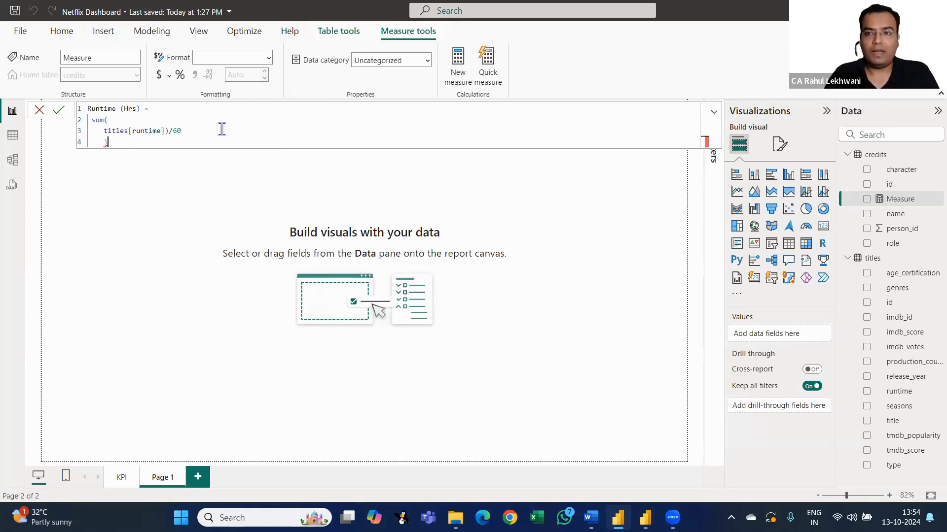
click(62, 114)
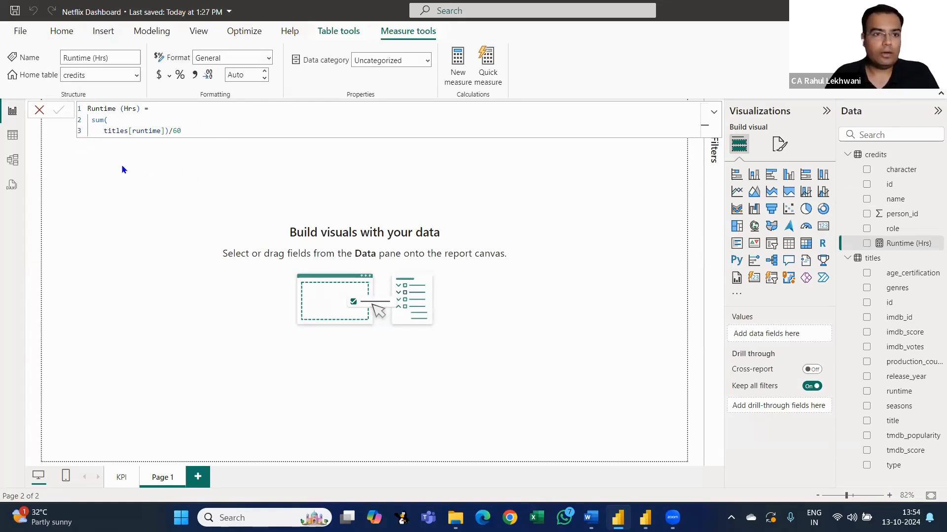
click(40, 110)
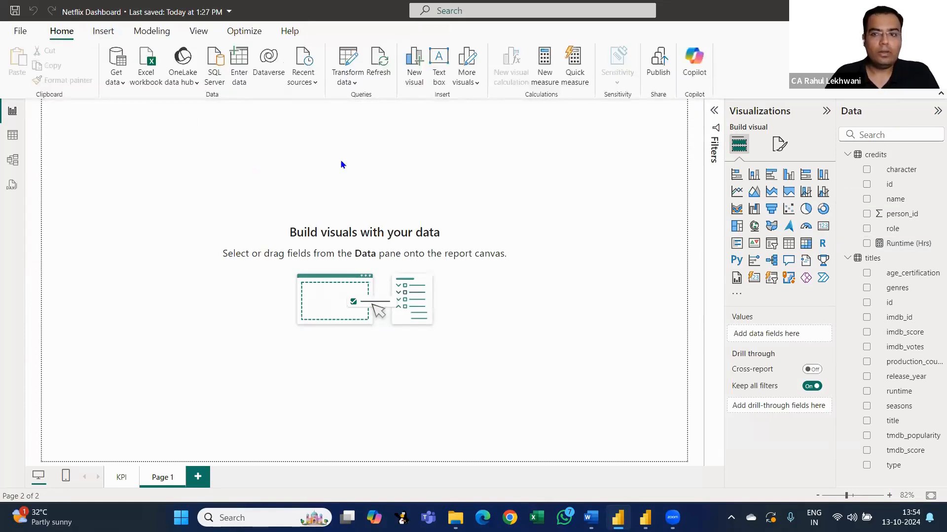
Add a small card visual to Page 1 that shows the Runtime (Hrs) measure
click(823, 226)
drag(165, 228, 189, 258)
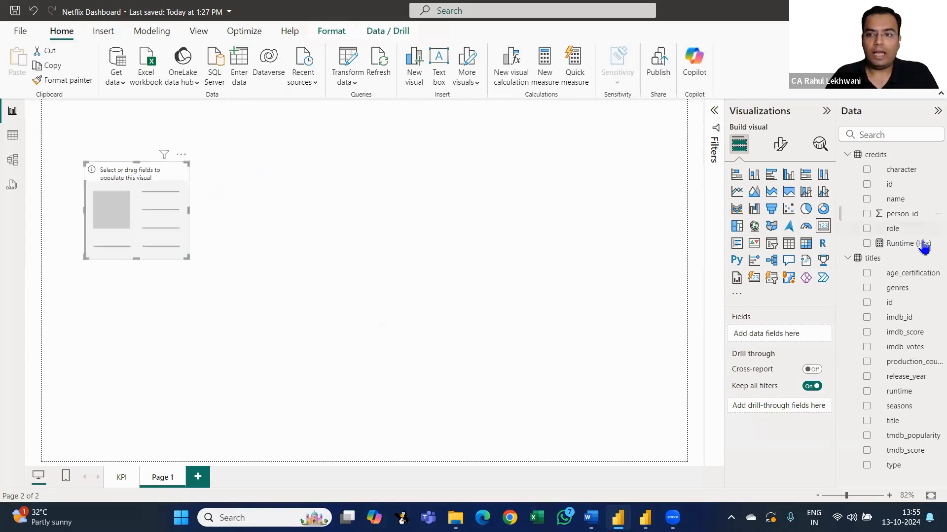
drag(921, 245, 788, 348)
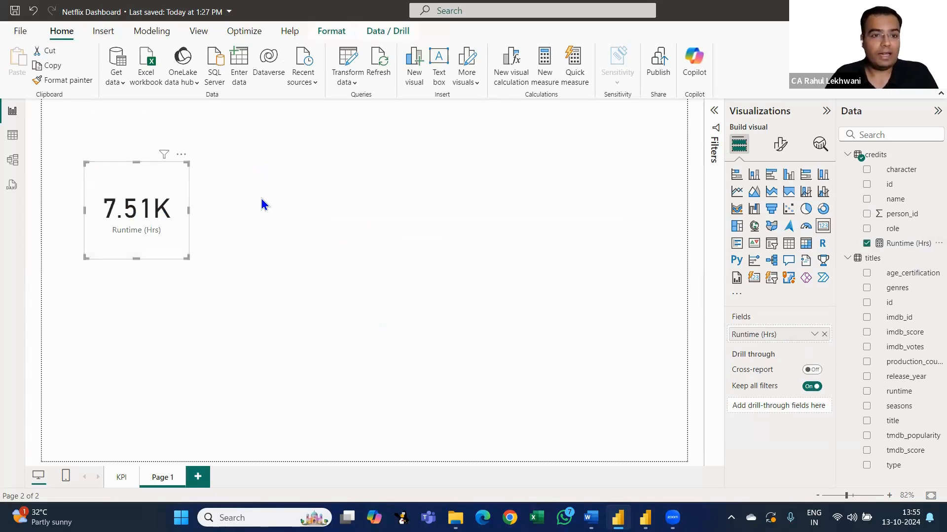
Set the card's display units to None, then enlarge the card and move it closer to the page's upper-left corner
click(780, 145)
click(773, 175)
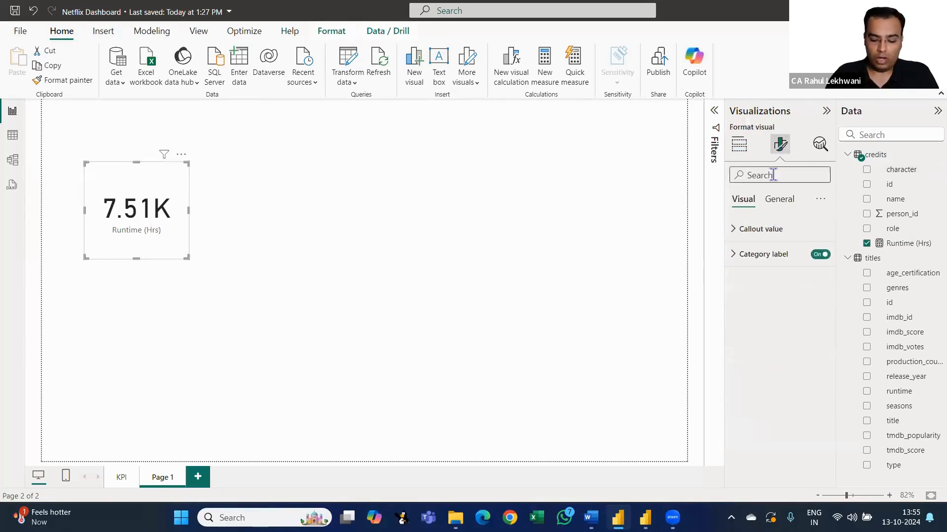
text(uni)
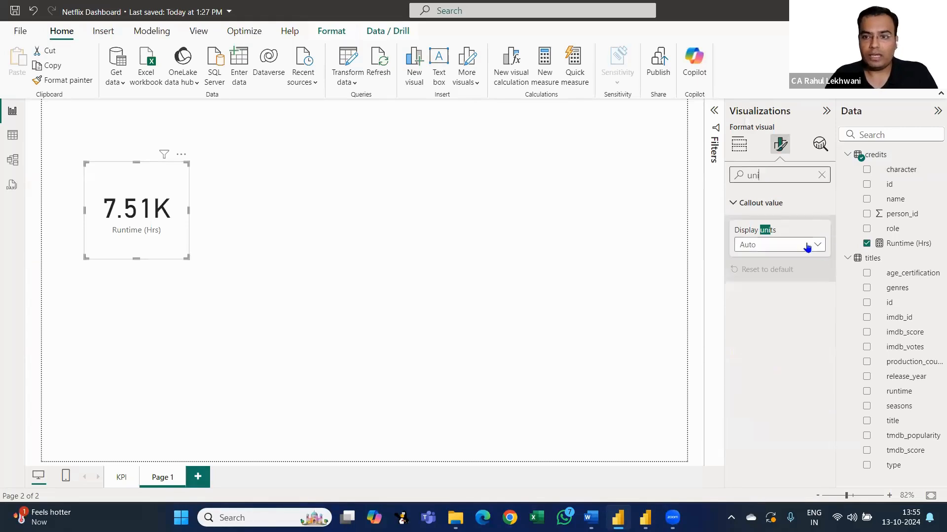
click(805, 245)
click(750, 275)
drag(186, 257, 212, 266)
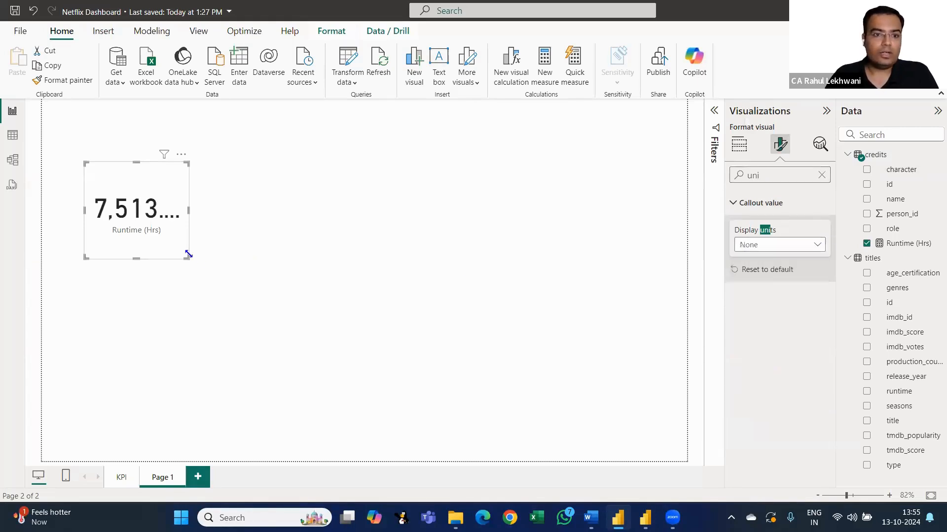
drag(169, 185, 149, 165)
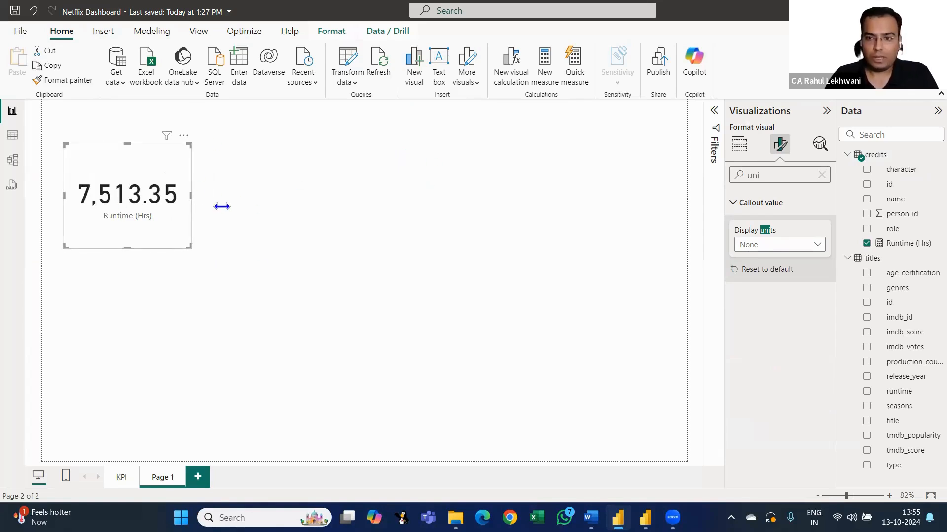
Set the card's value decimal places to 0 and shrink the card into the page's upper-left corner
click(740, 145)
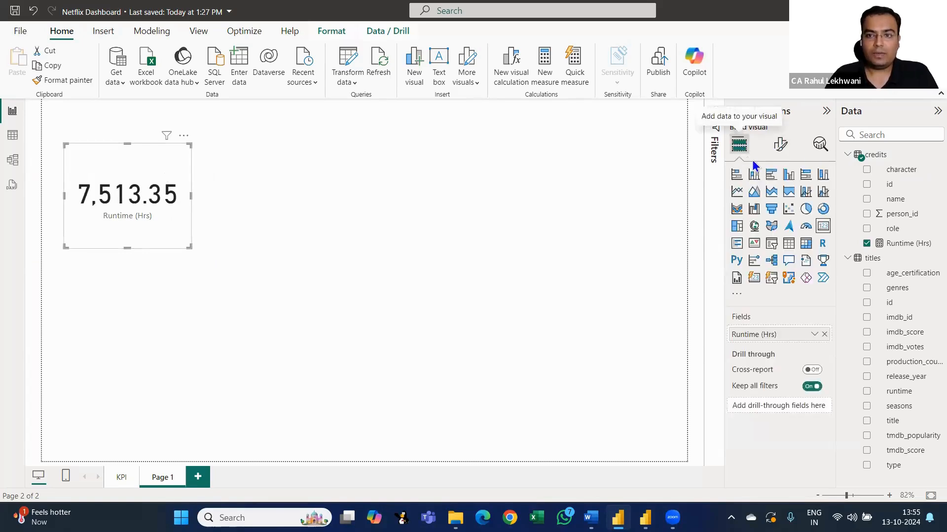
click(780, 145)
text(dec)
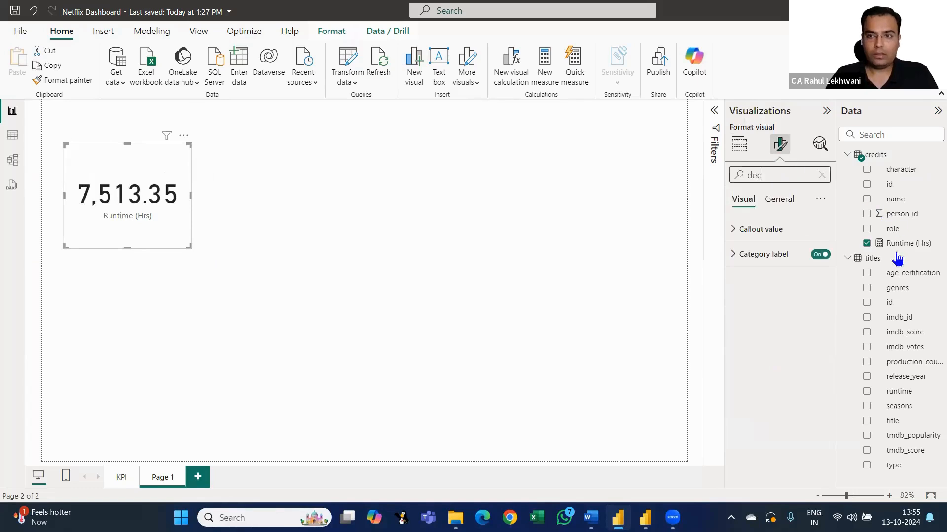
click(772, 280)
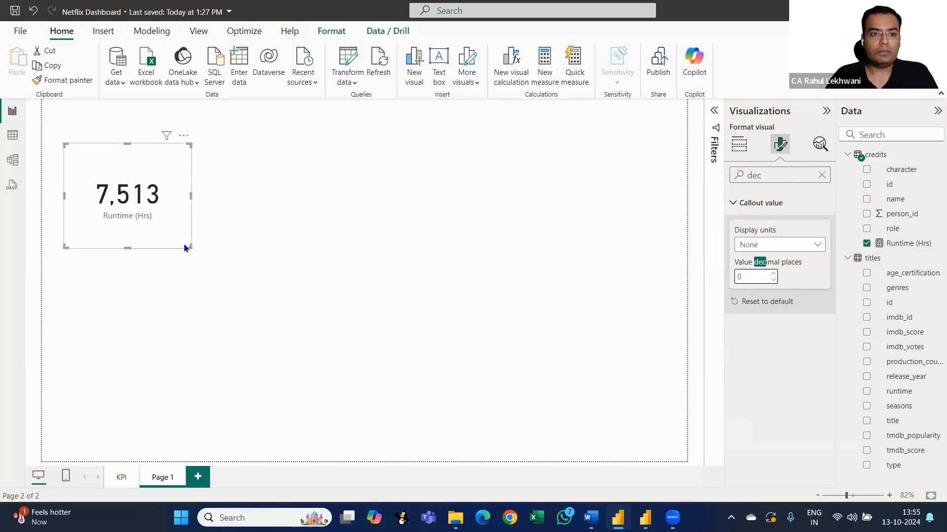
drag(191, 244, 125, 194)
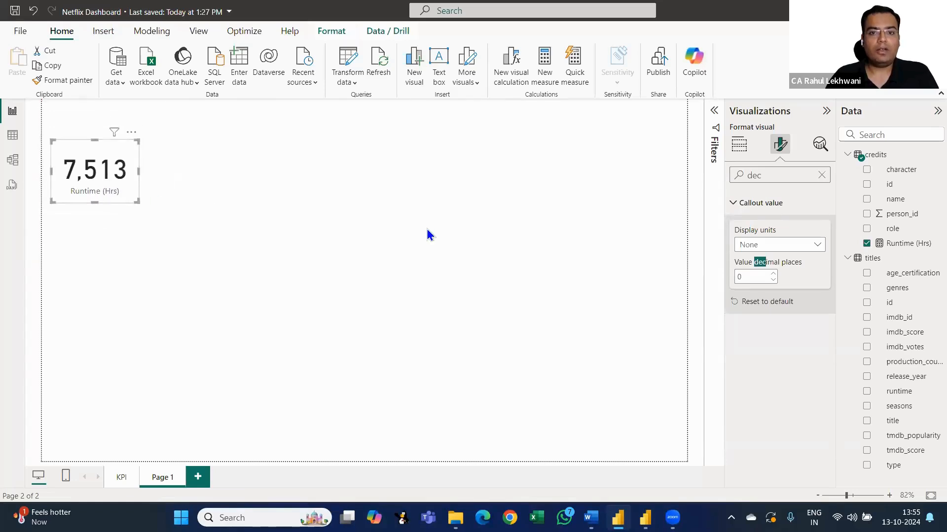
Check the planned dashboard metrics again on the KPI report page
click(129, 477)
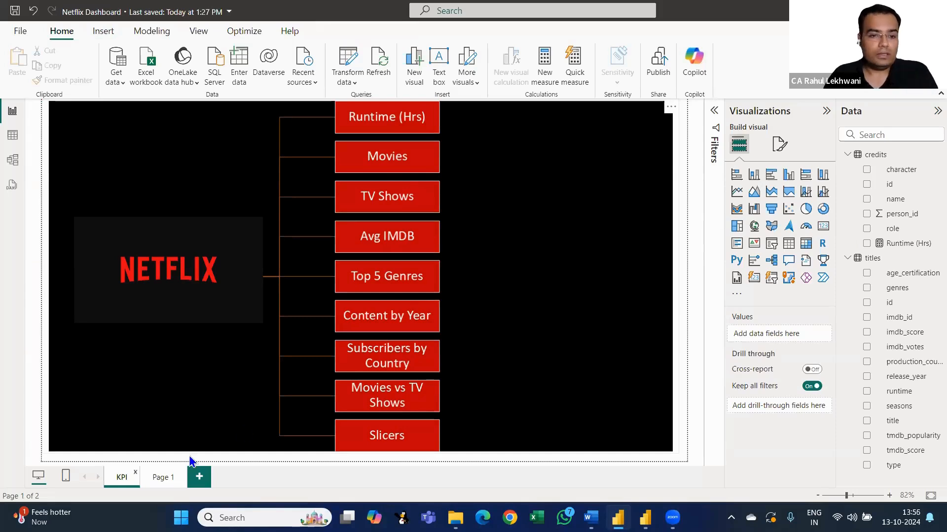
Recheck the planned metrics on the KPI page, then return to Page 1
click(164, 481)
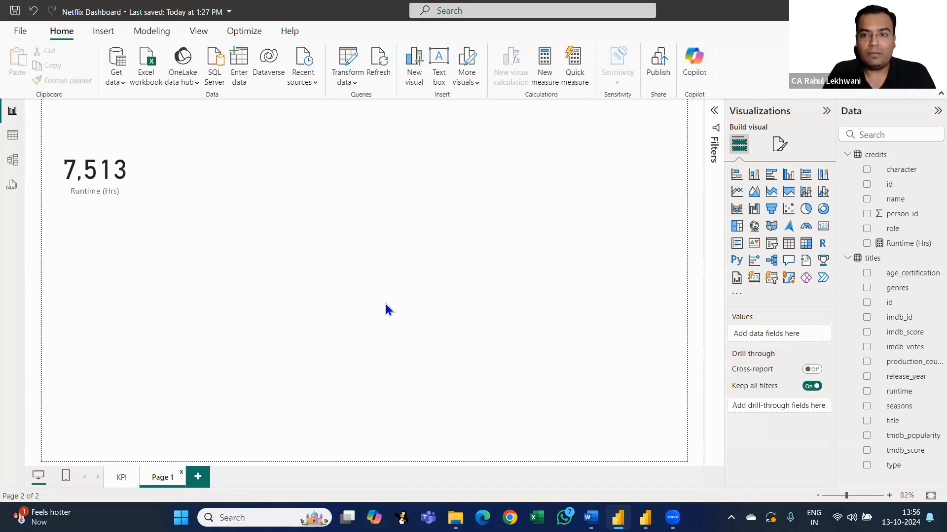
click(120, 480)
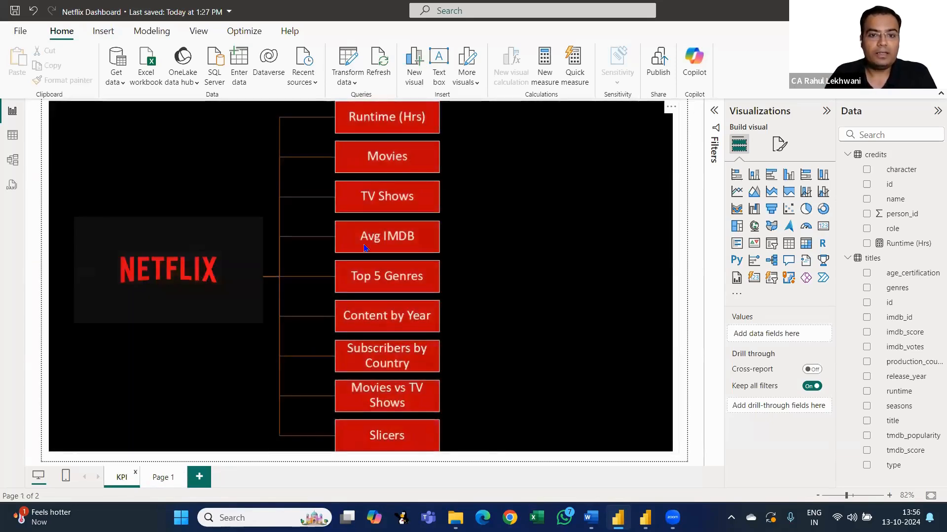
click(163, 479)
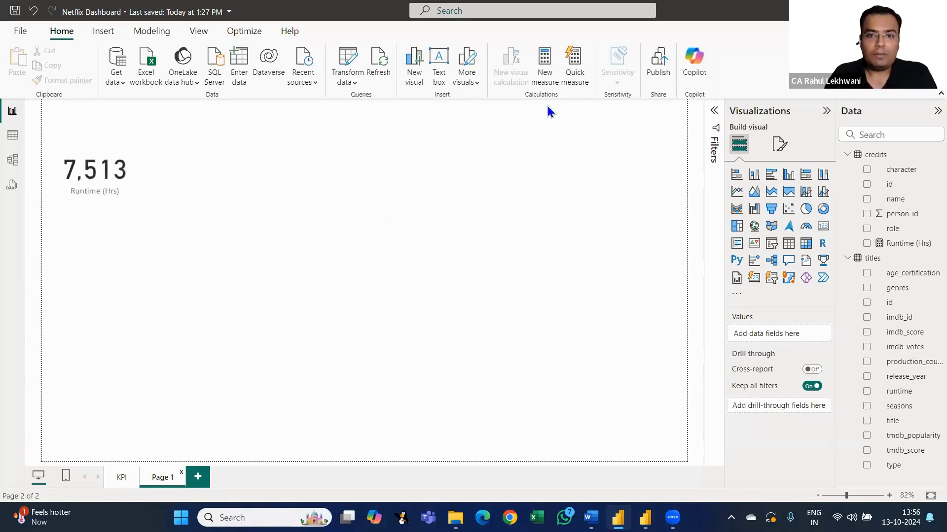
Start a new measure in the credits table and name it Total Content
click(544, 74)
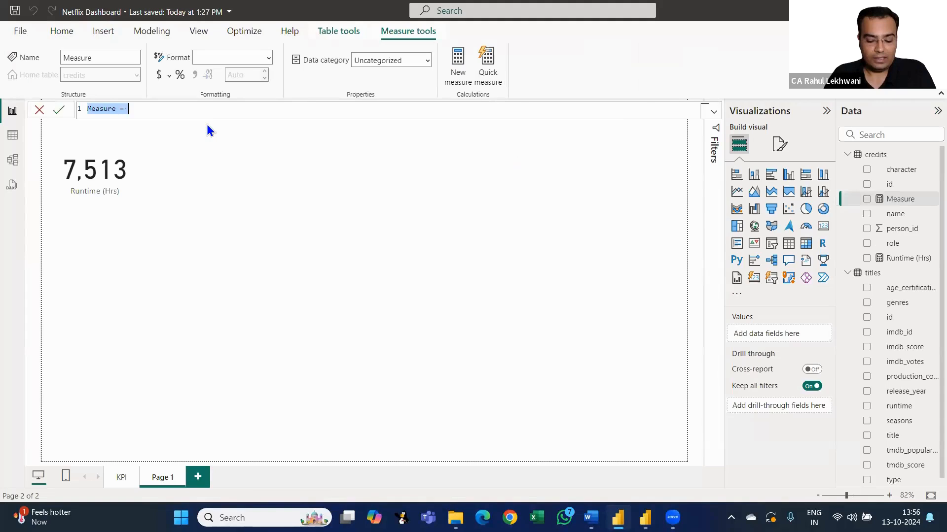
text(T)
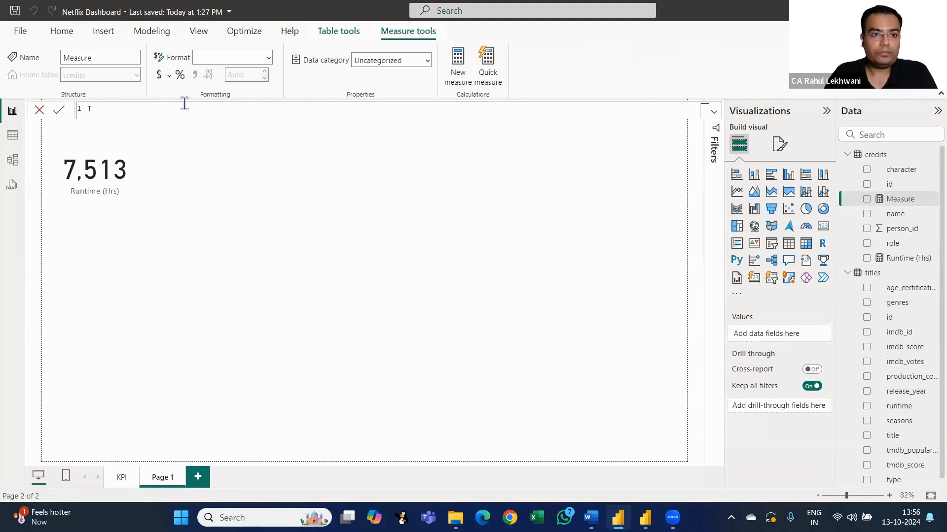
text(otal Conte)
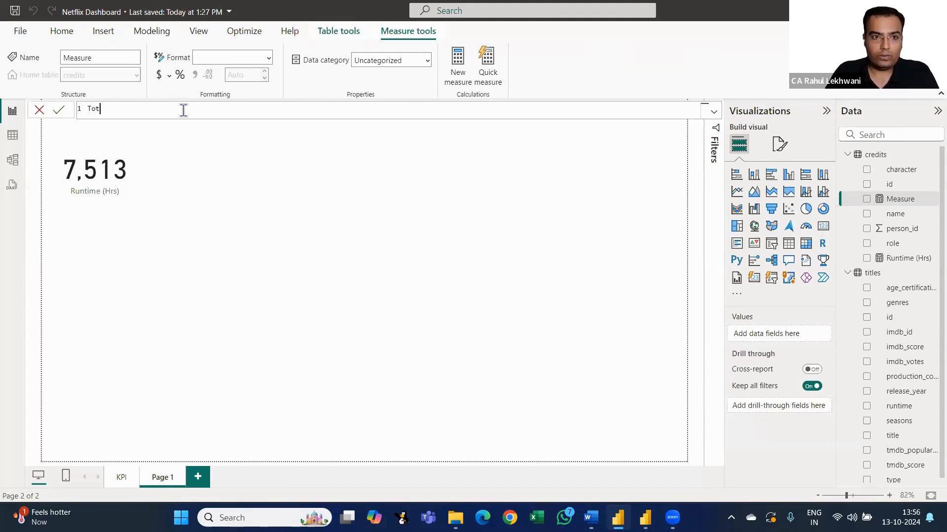
key(BackSpace)
key(BackSpace)
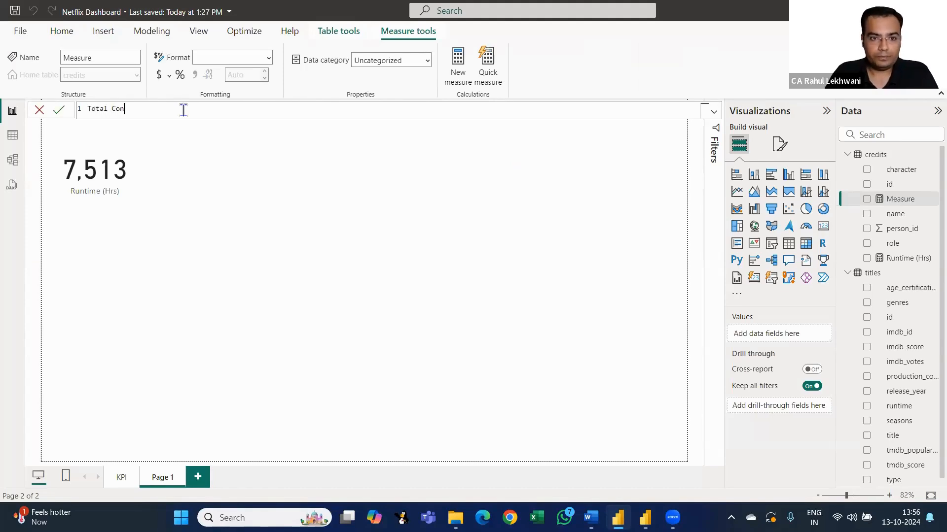
text(tent =)
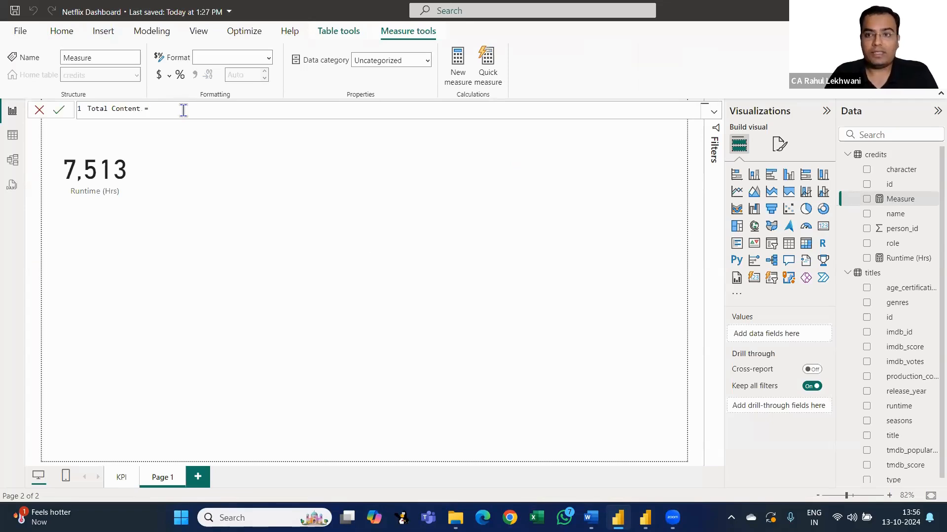
text(count)
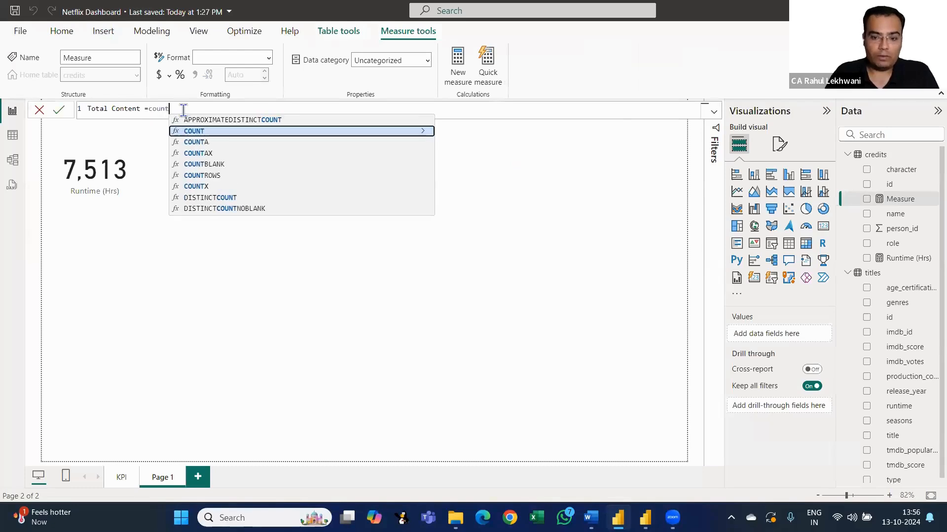
key(BackSpace)
key(BackSpace)
key(BackSpace)
key(BackSpace)
key(BackSpace)
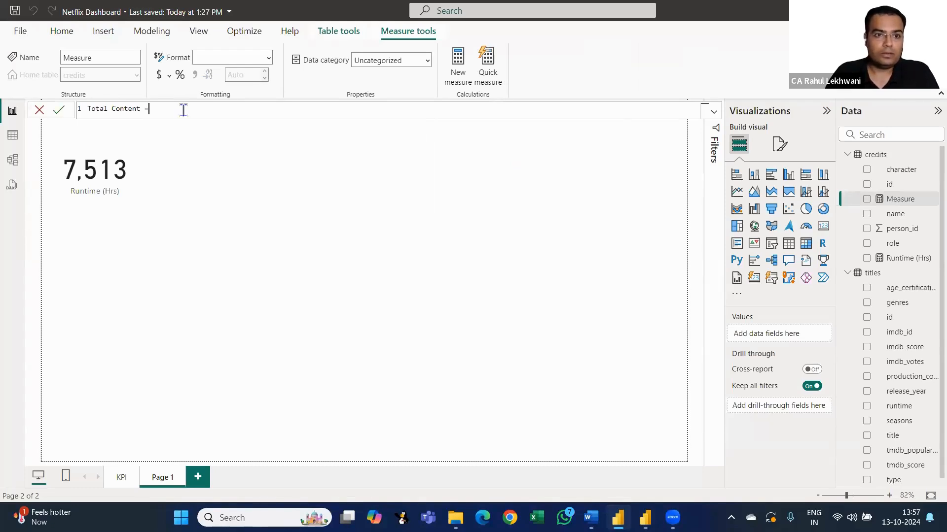
On new lines, begin the Total Content formula with COUNTA and give it the titles[title] column as argument
key(shift+Return)
text(counta)
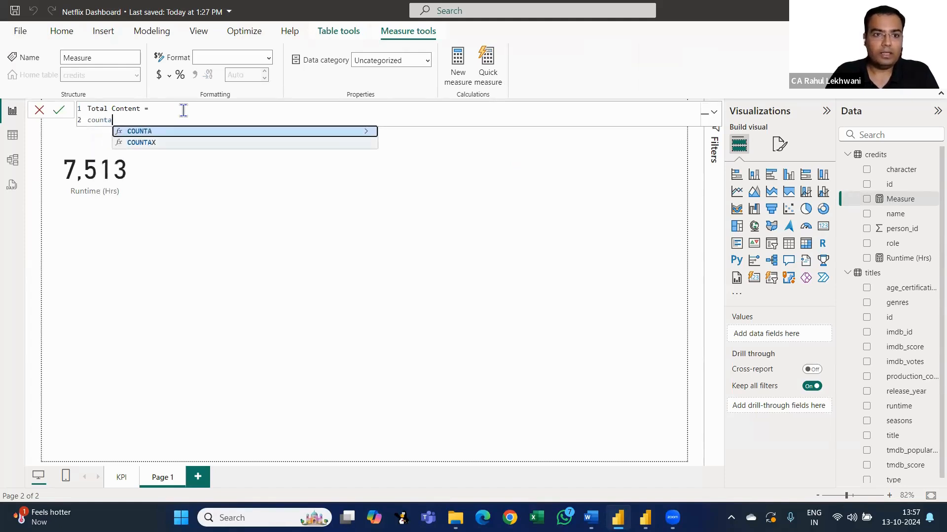
click(138, 132)
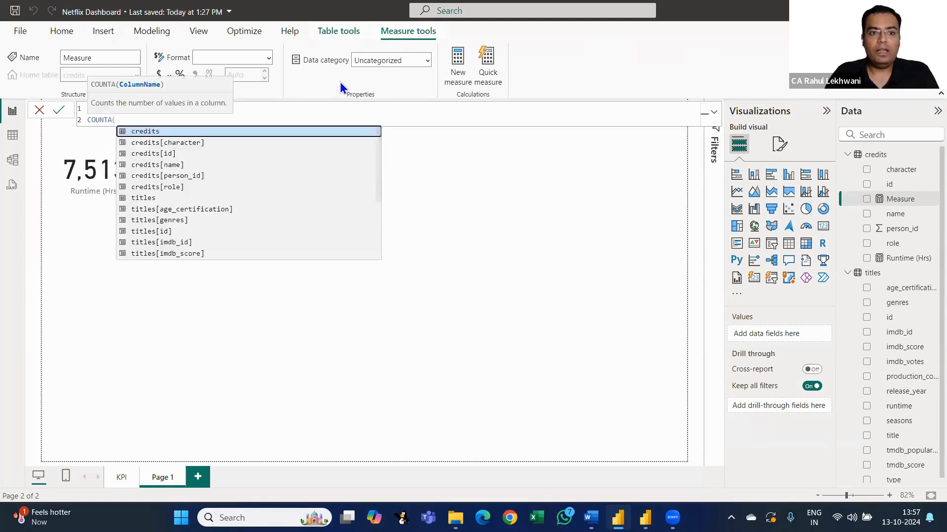
key(shift+Return)
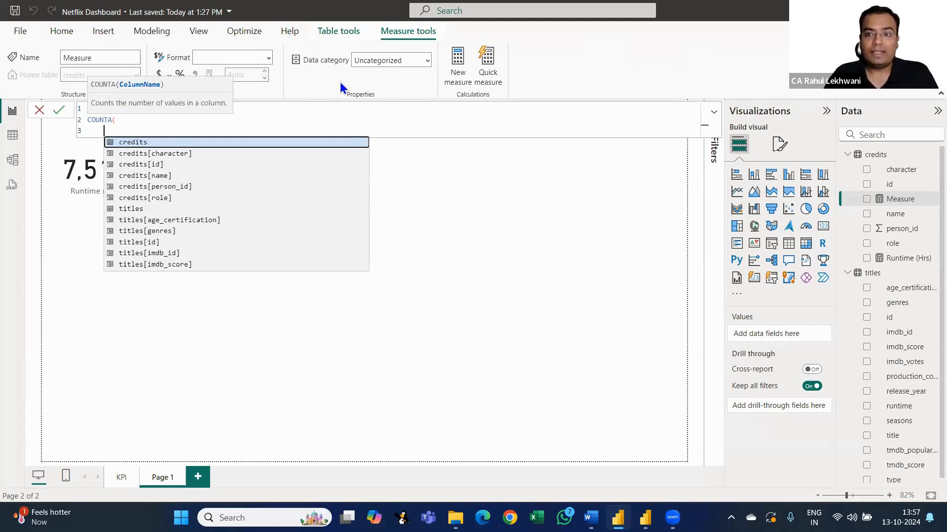
text(ti)
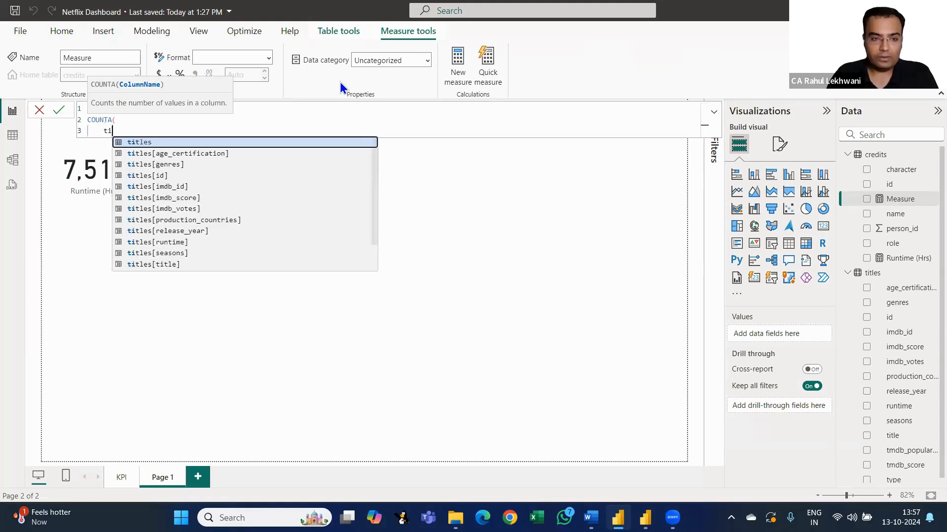
text(tles)
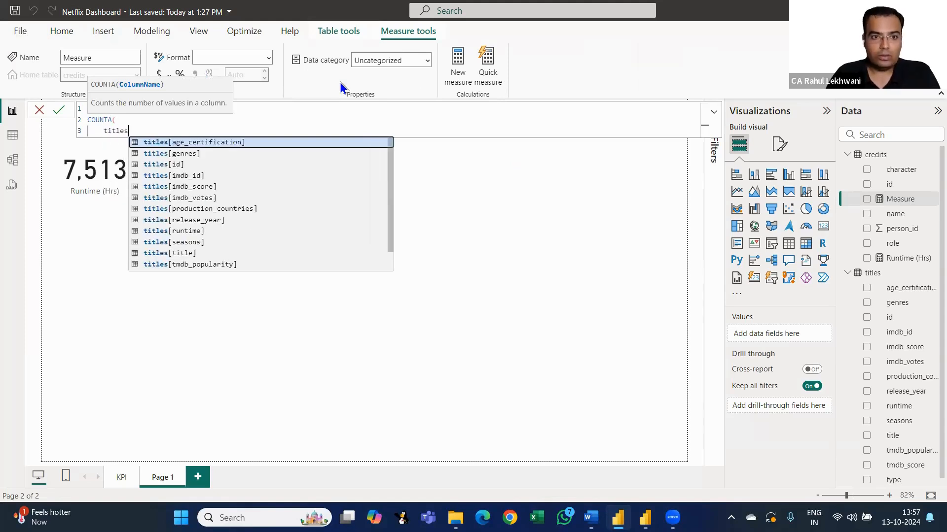
scroll(261, 253, down, 1)
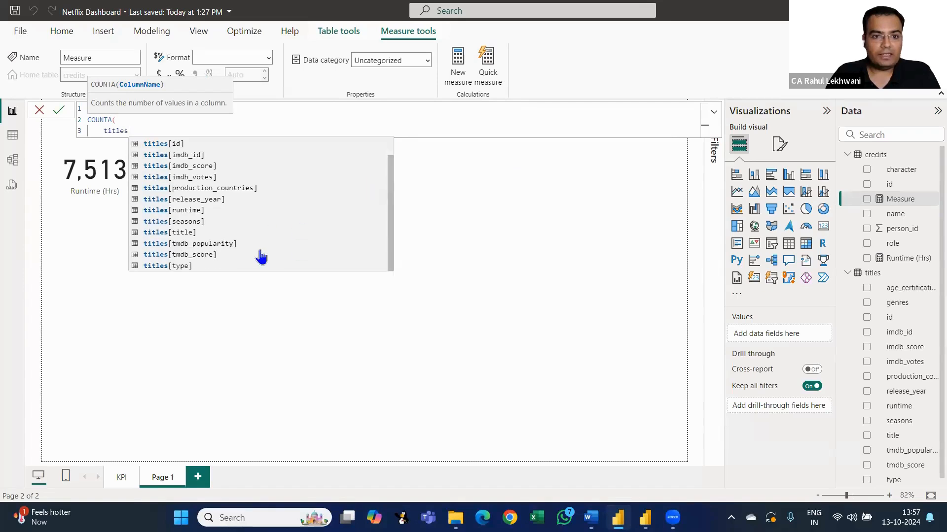
click(187, 232)
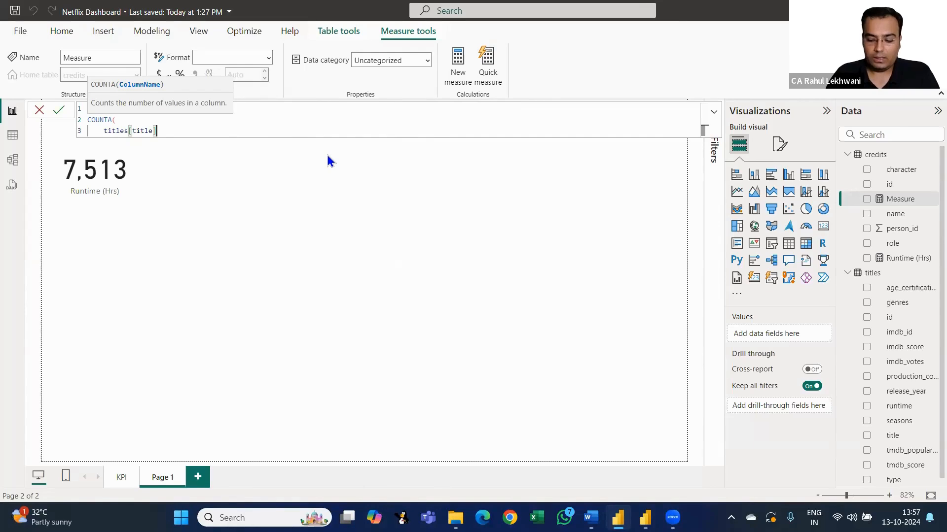
Close the COUNTA expression with its parenthesis on a separate, unindented line and commit the Total Content measure
text())
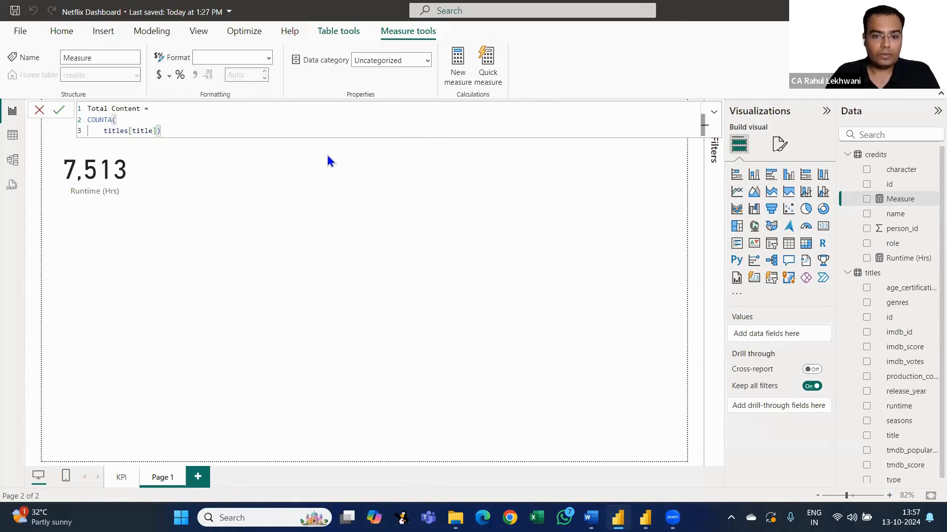
key(Left)
key(shift+Return)
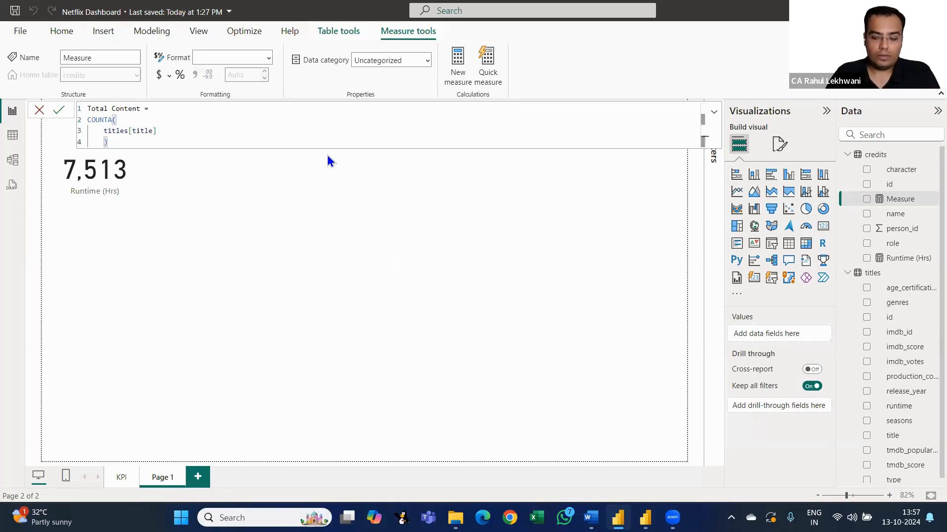
key(BackSpace)
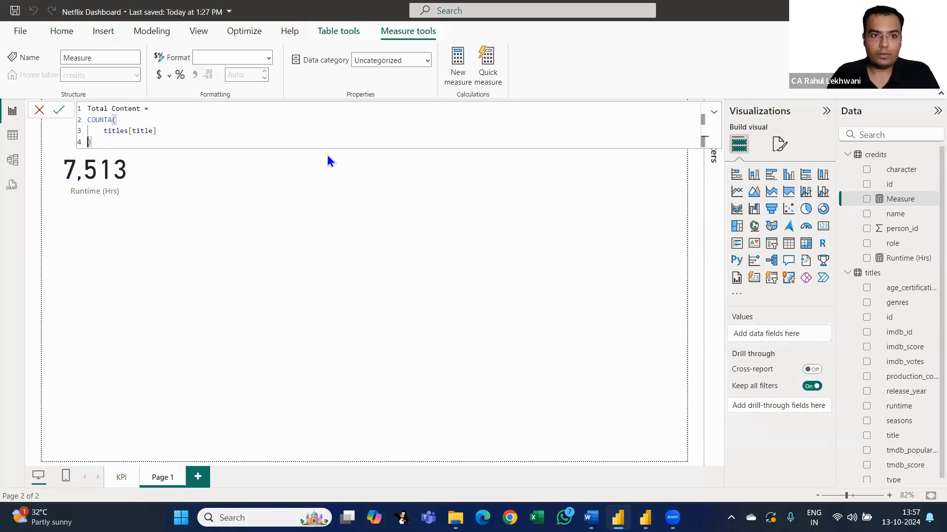
click(59, 112)
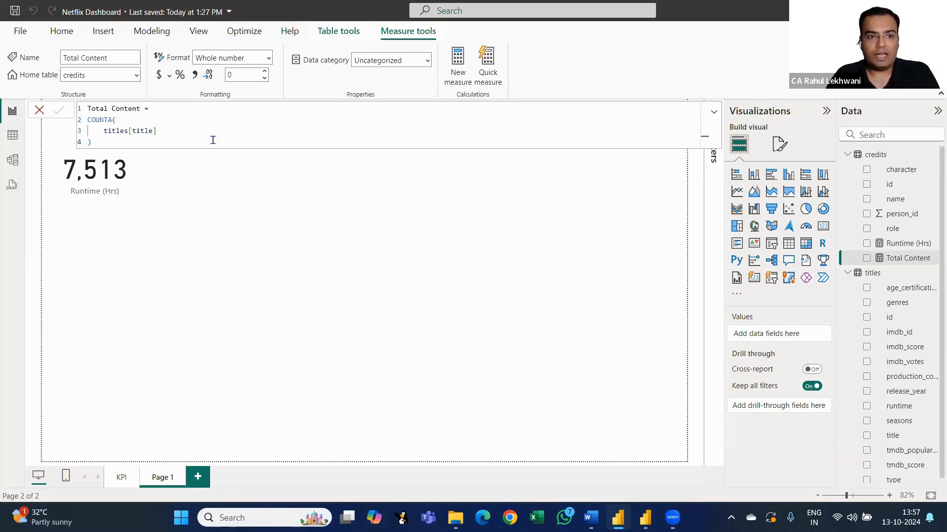
Add a card visual showing the Total Content measure directly below the Runtime (Hrs) card, at a similar size
click(300, 235)
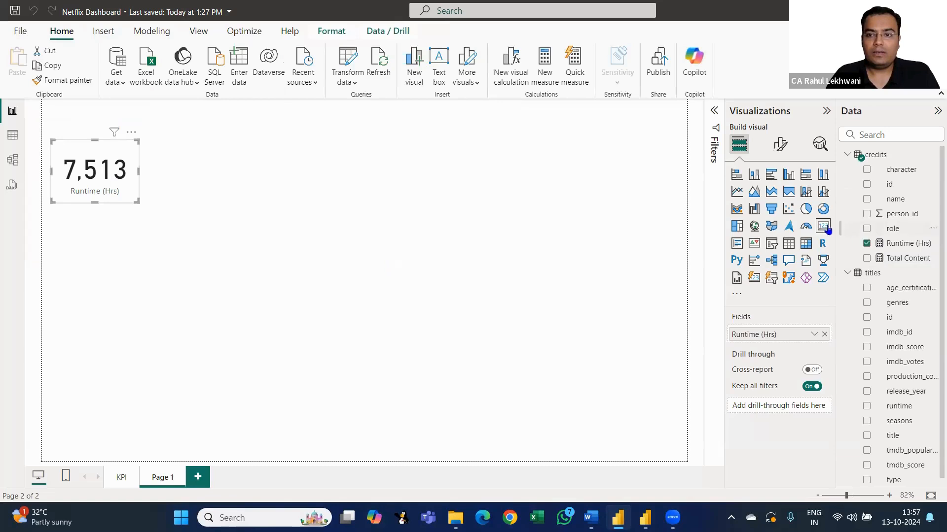
click(384, 255)
click(822, 227)
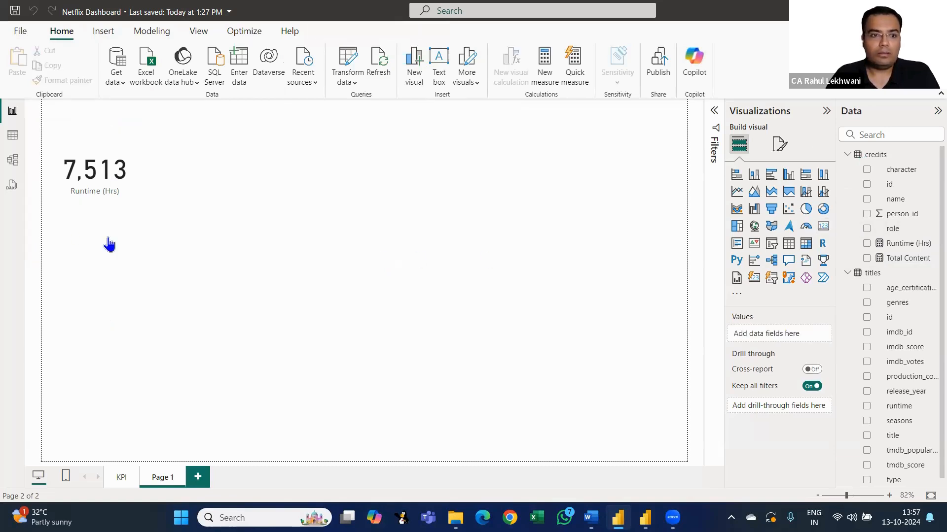
drag(92, 256, 92, 221)
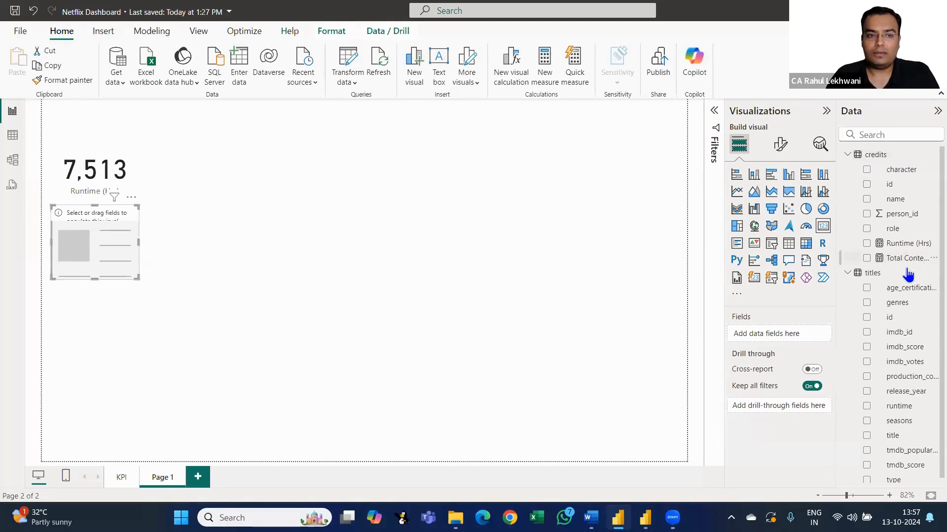
drag(917, 264, 779, 334)
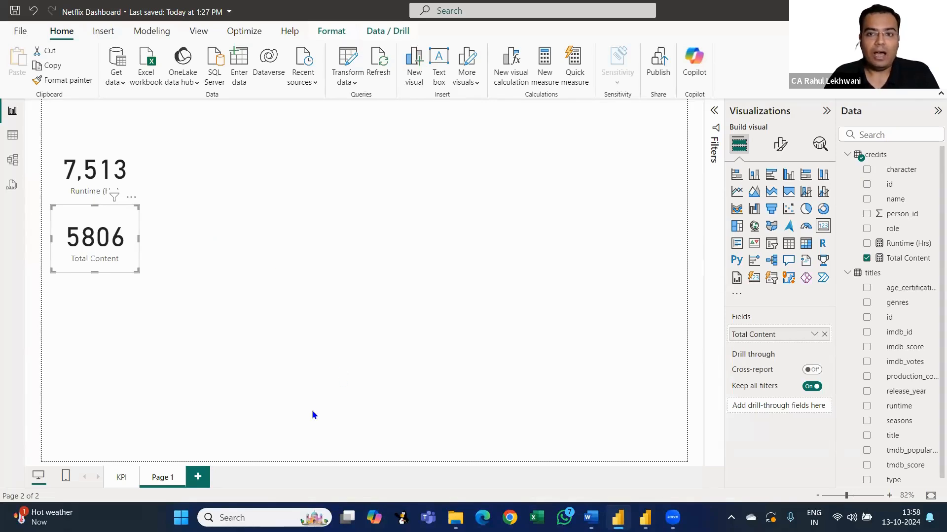
Start another new measure in the credits table and name it Movies
click(558, 193)
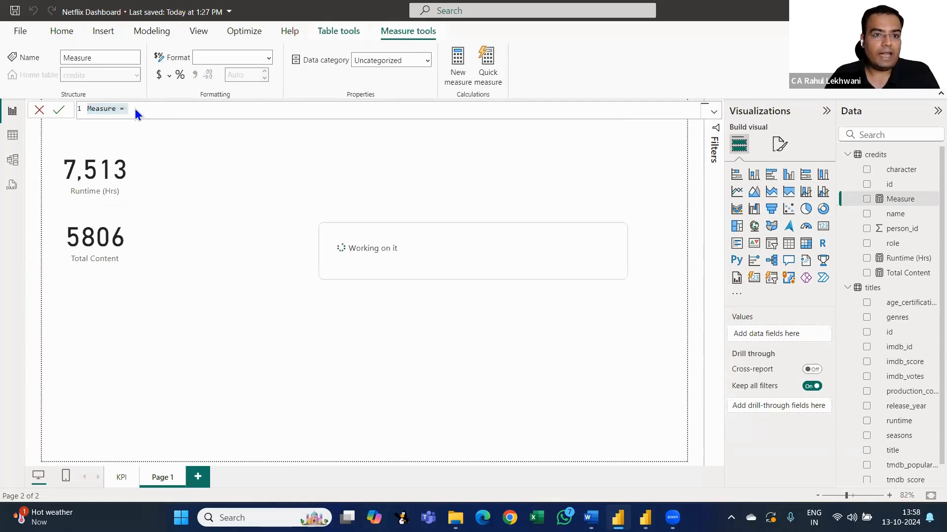
click(117, 108)
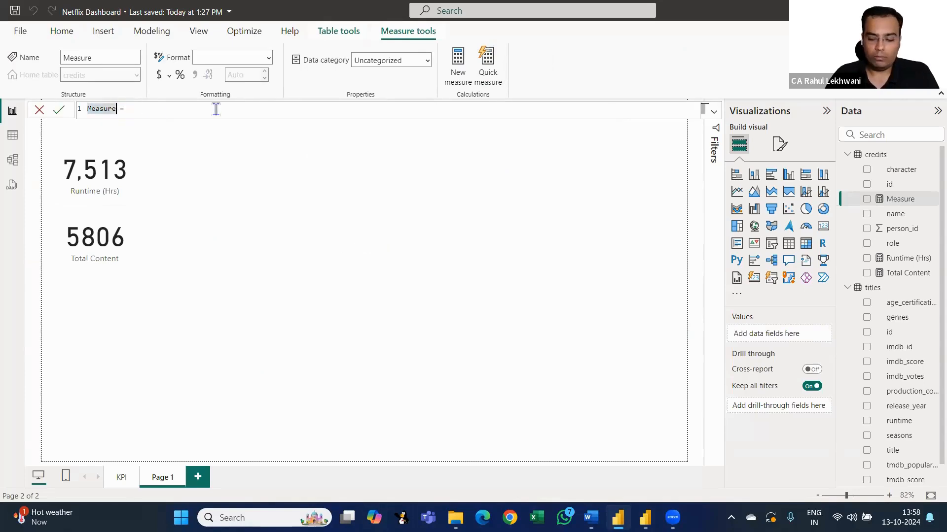
key(BackSpace)
key(BackSpace)
key(BackSpace)
key(BackSpace)
key(BackSpace)
key(BackSpace)
key(BackSpace)
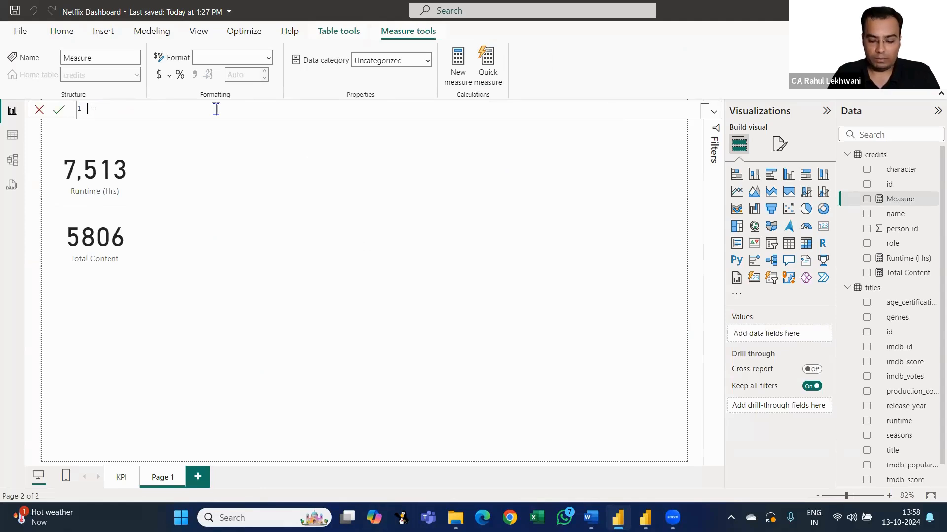
text(Mob)
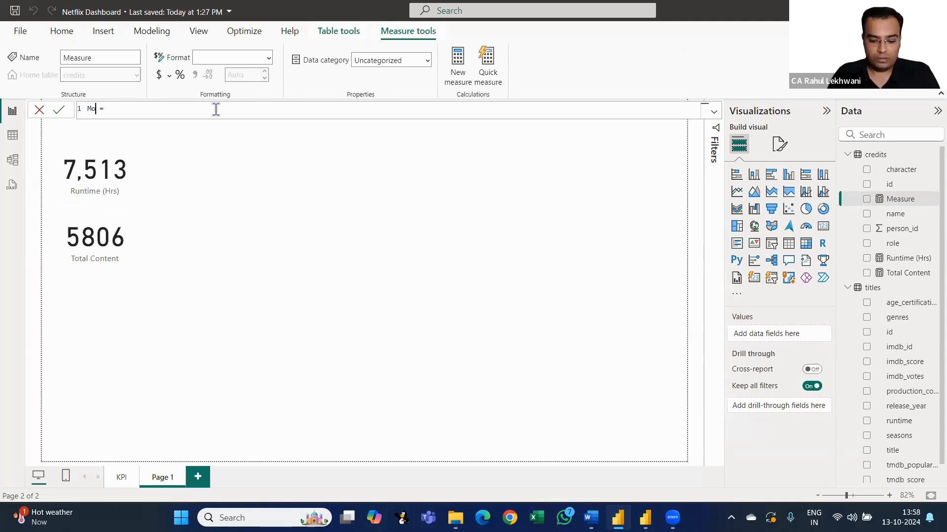
text(vies00)
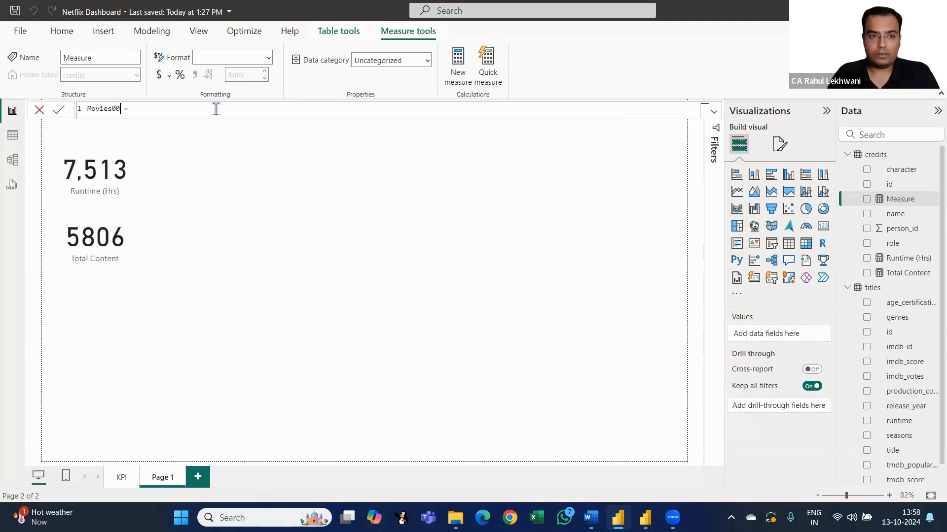
key(BackSpace)
key(BackSpace)
key(End)
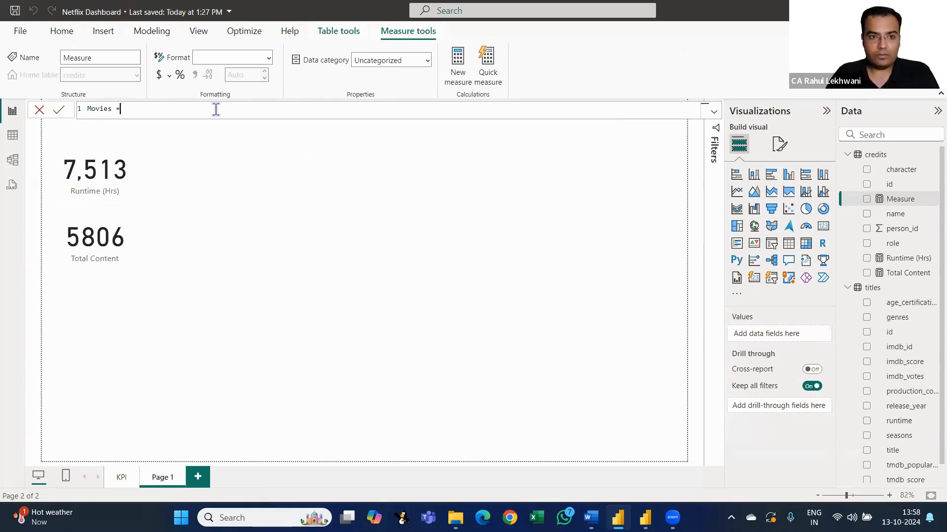
On new lines, begin the Movies formula with CALCULATE and give it the [Total Content] measure as its expression
key(shift+Return)
text(calc)
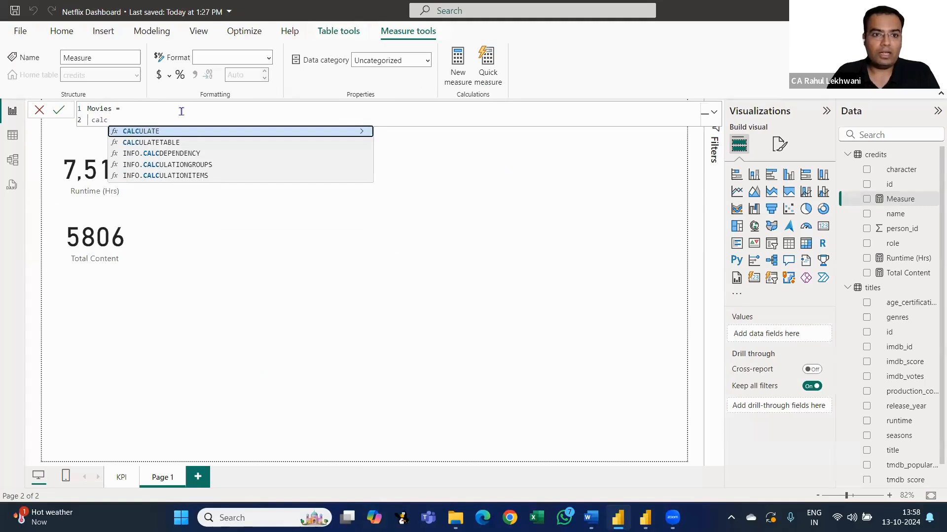
key(Tab)
key(shift+Return)
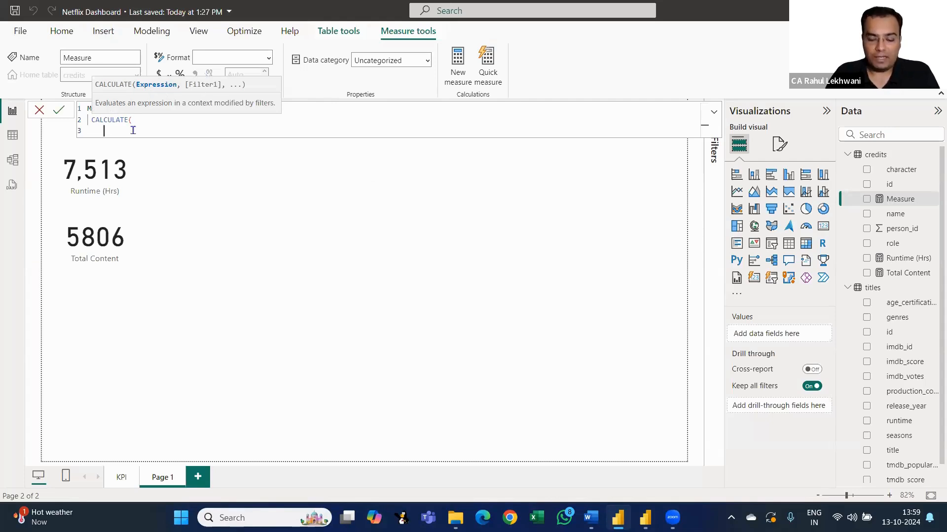
text(tota)
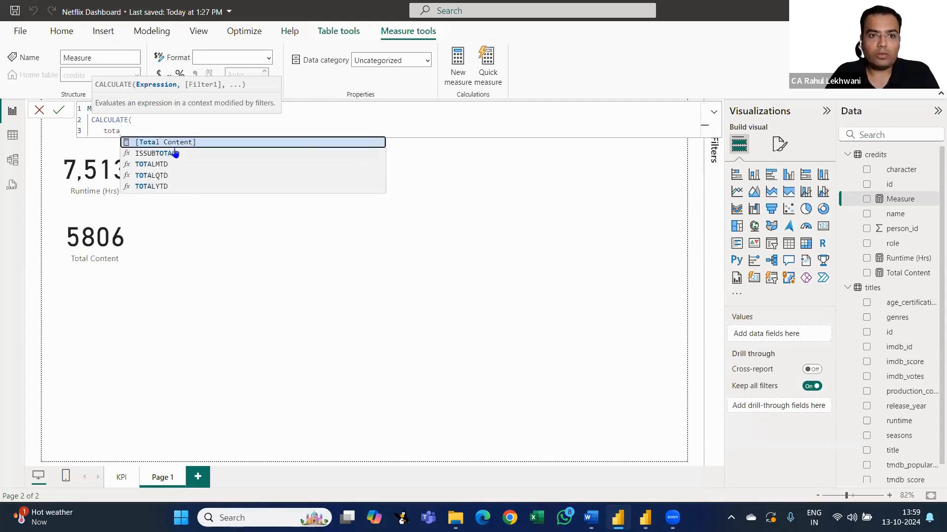
click(182, 146)
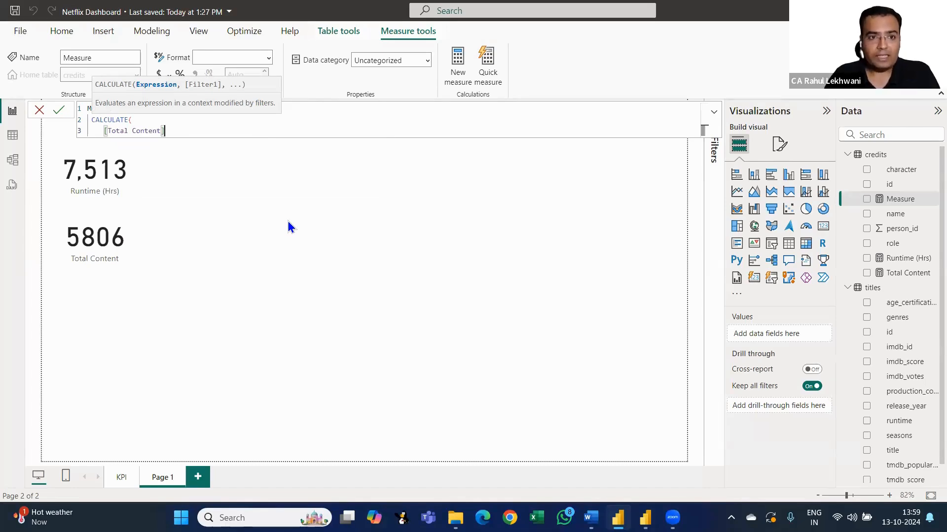
text(,)
key(shift+Return)
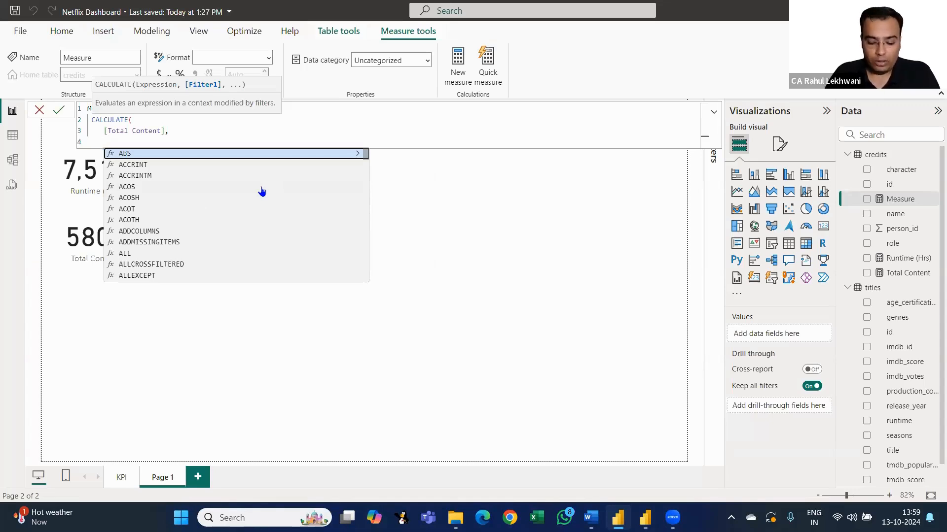
Add the filter titles[type]="Movies" to the CALCULATE expression, close it on a separate line and commit the Movies measure
text(type)
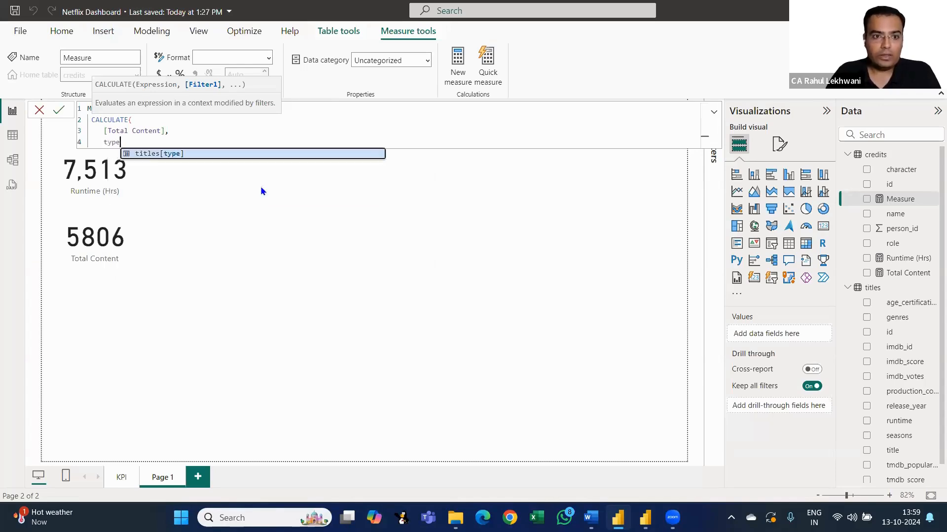
click(177, 153)
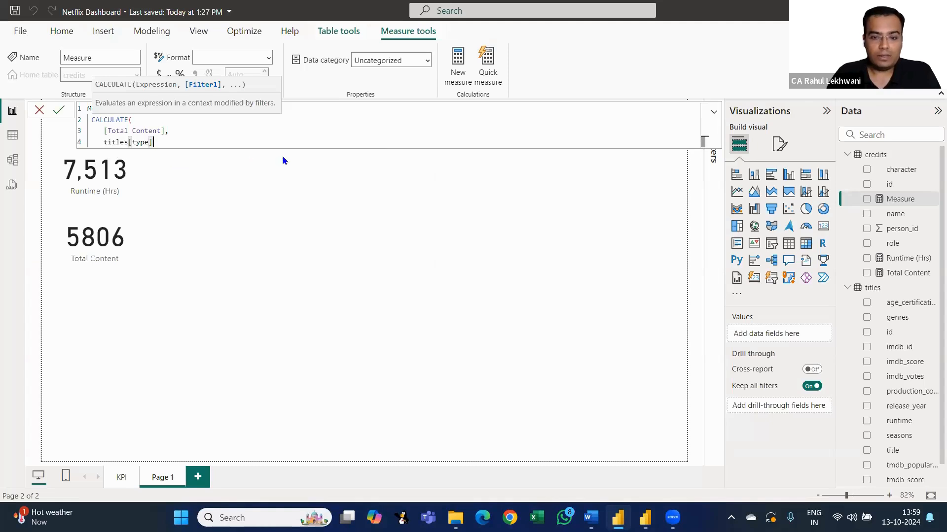
text(=")
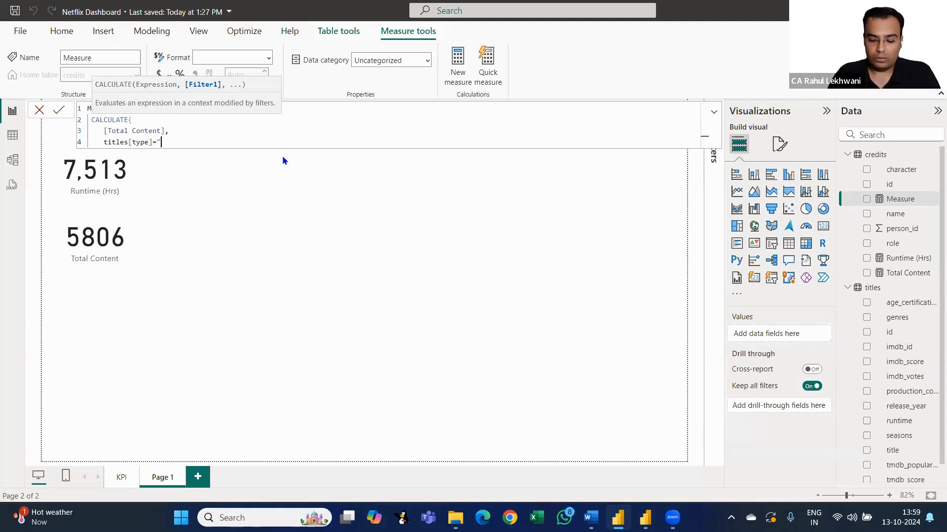
text(Mov)
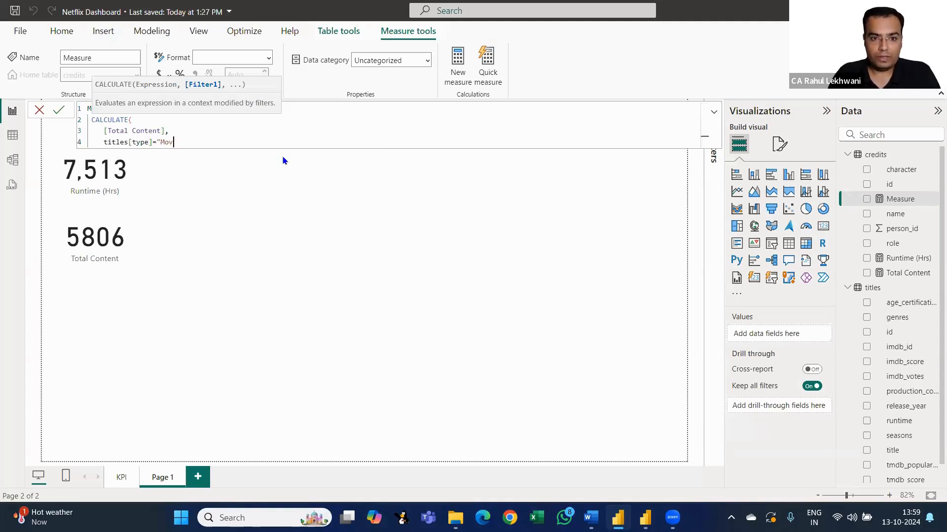
text(ies")
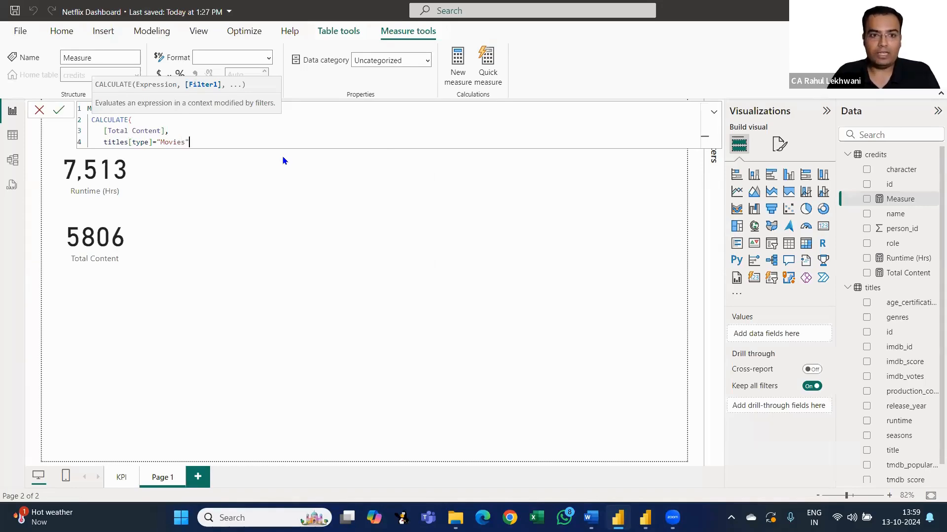
key(Return)
text())
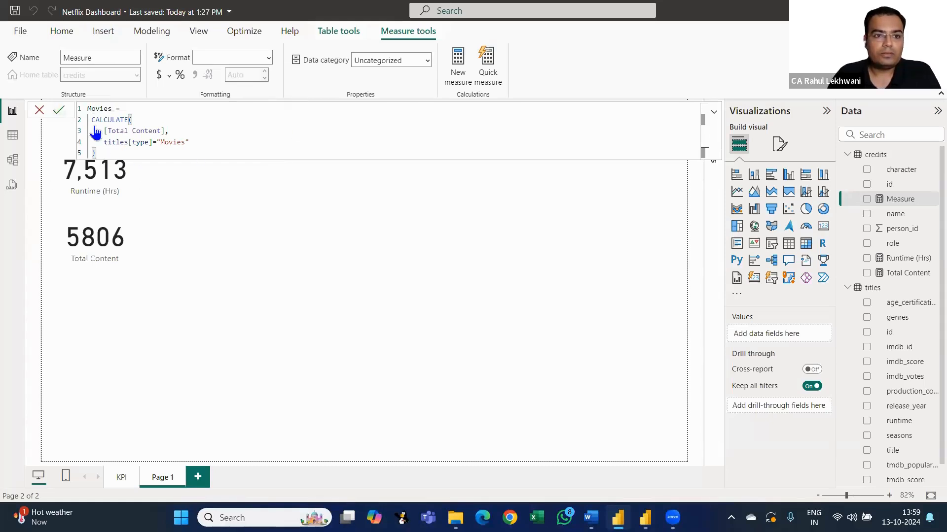
click(57, 115)
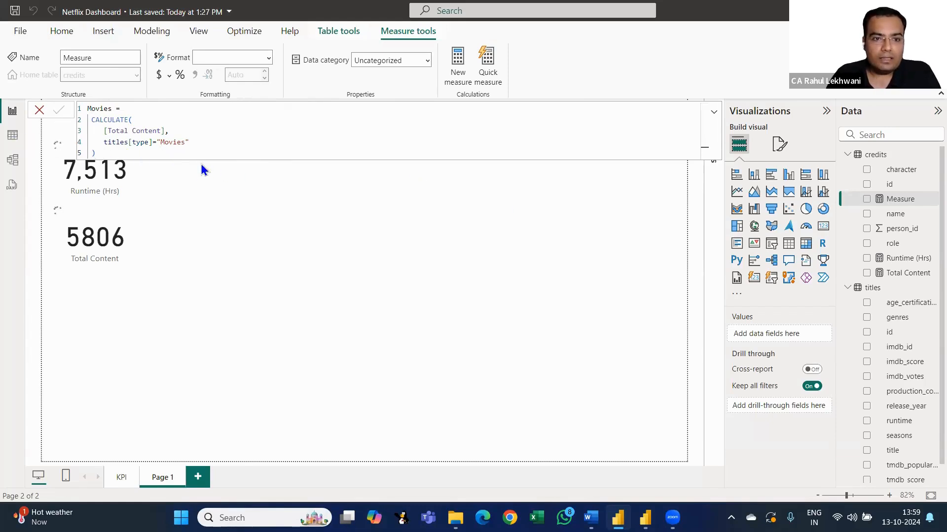
key(Return)
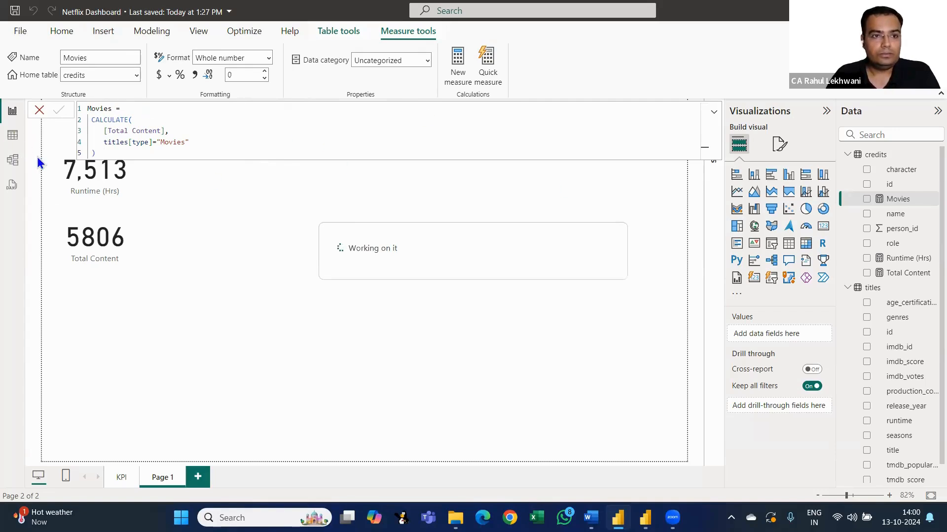
Examine the distinct values of the type column in the titles table data, then return to the report page
click(12, 139)
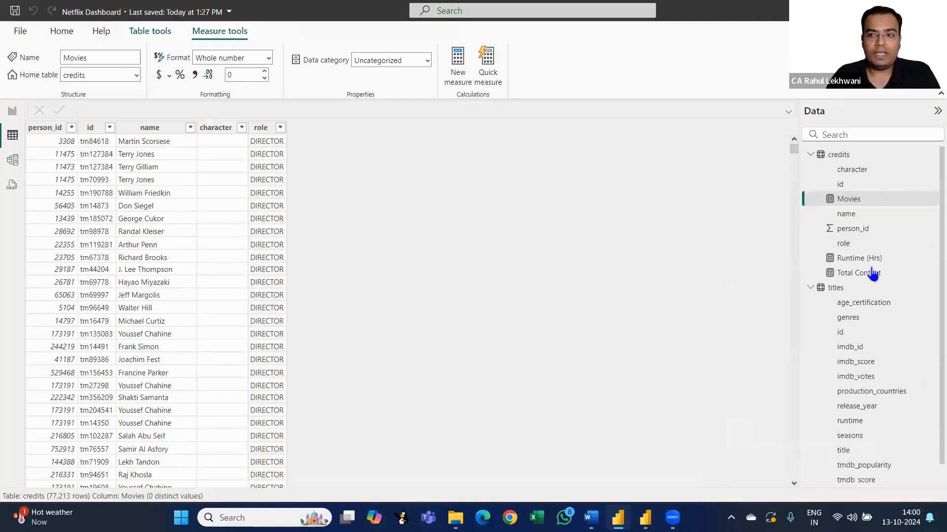
click(822, 157)
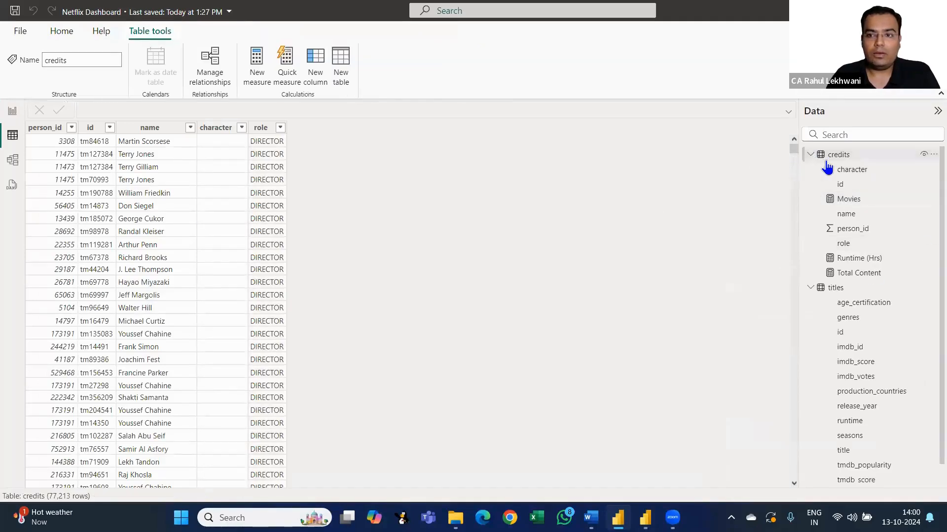
click(810, 154)
click(831, 169)
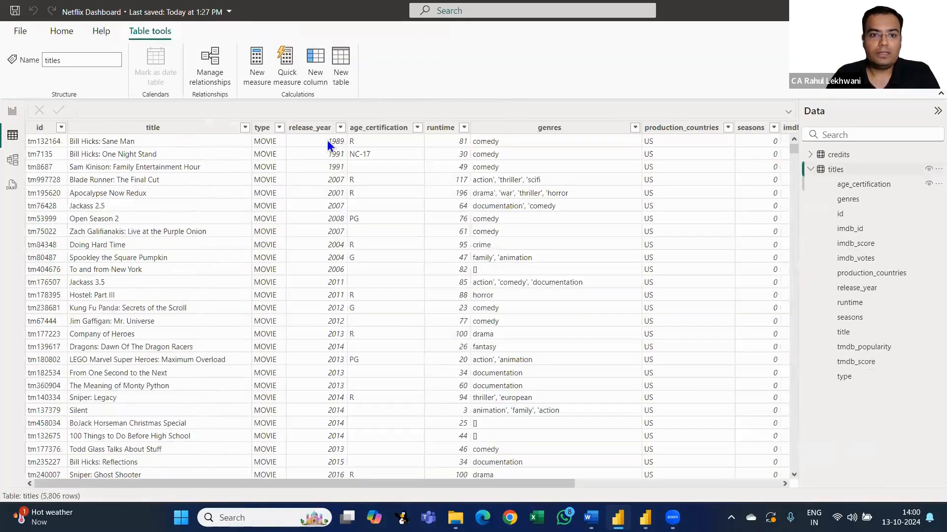
click(279, 128)
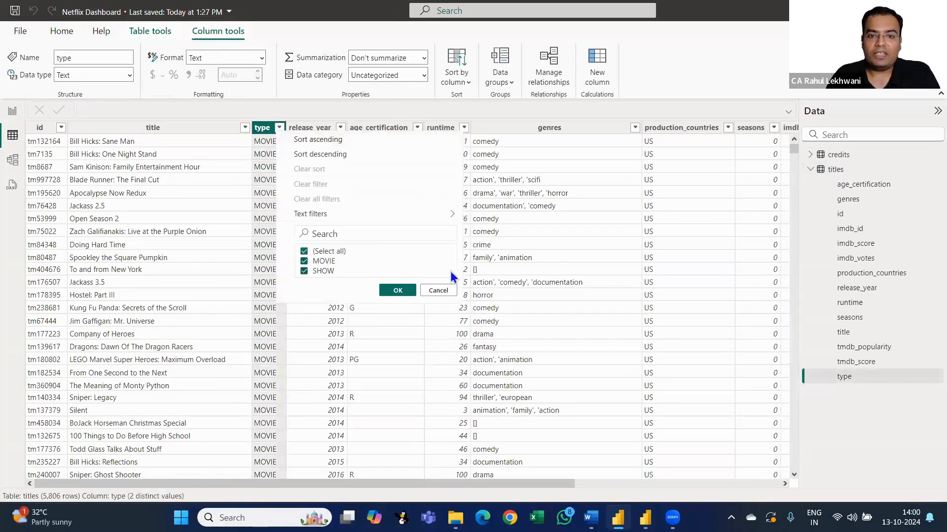
click(397, 291)
click(12, 113)
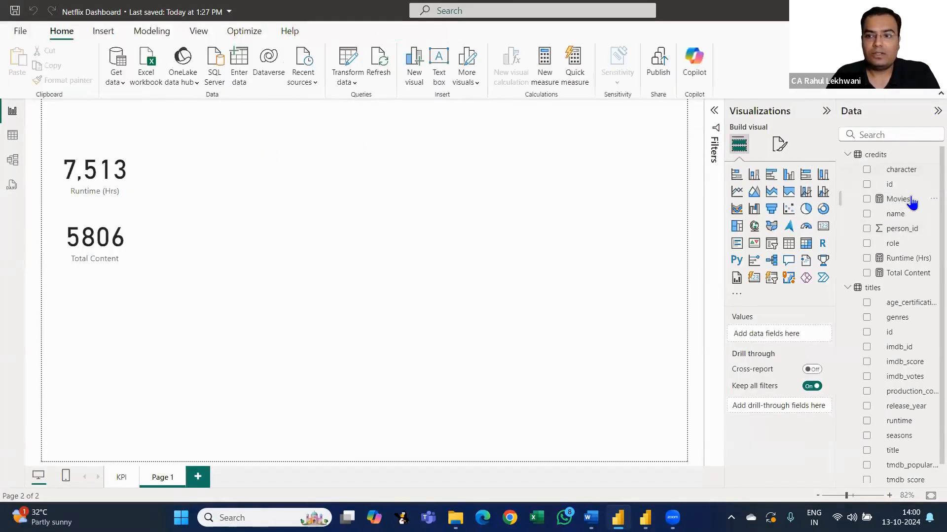
Correct the filter value in the Movies measure to "Movie" and commit the formula
click(897, 200)
click(186, 142)
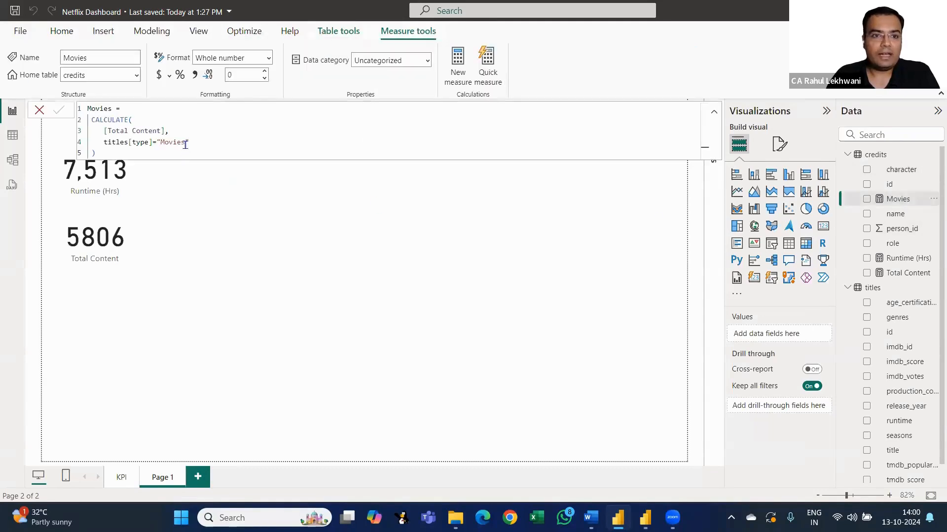
key(BackSpace)
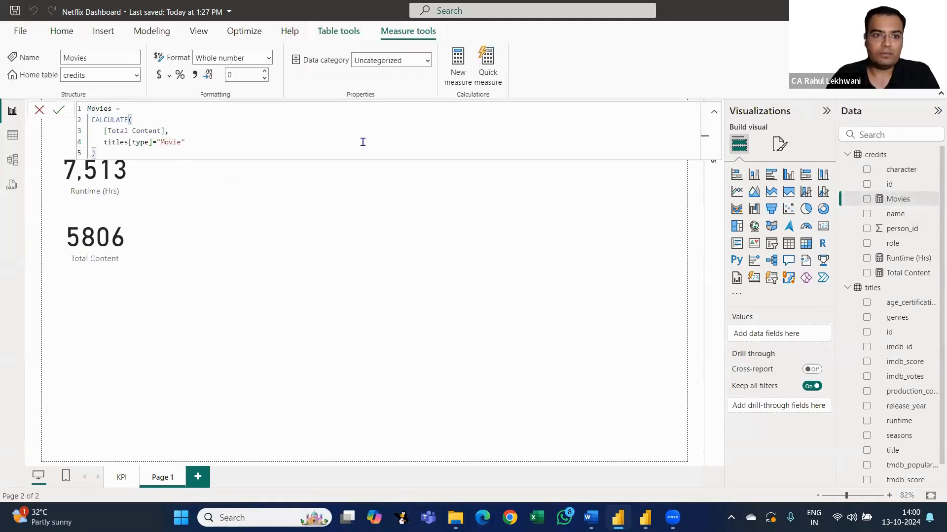
key(Return)
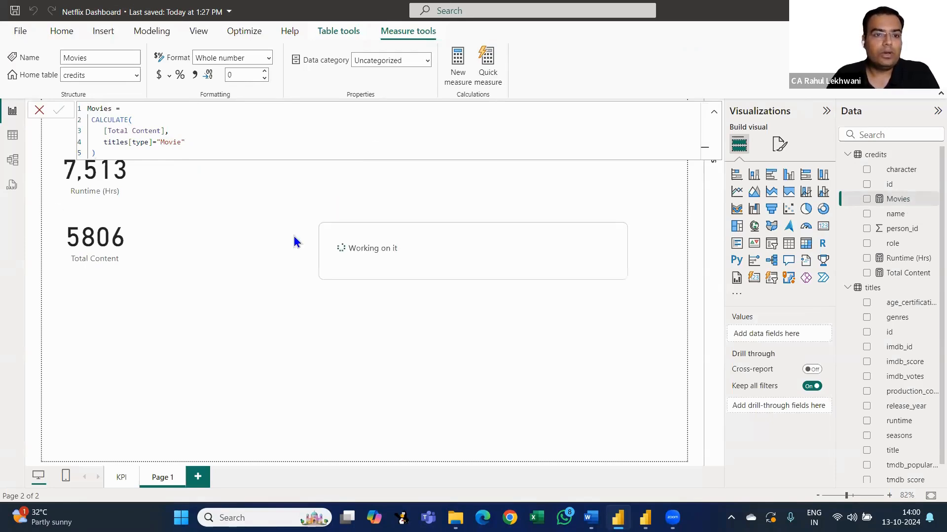
Add a card visual showing the Movies measure directly below the Total Content card, at a similar size
click(90, 220)
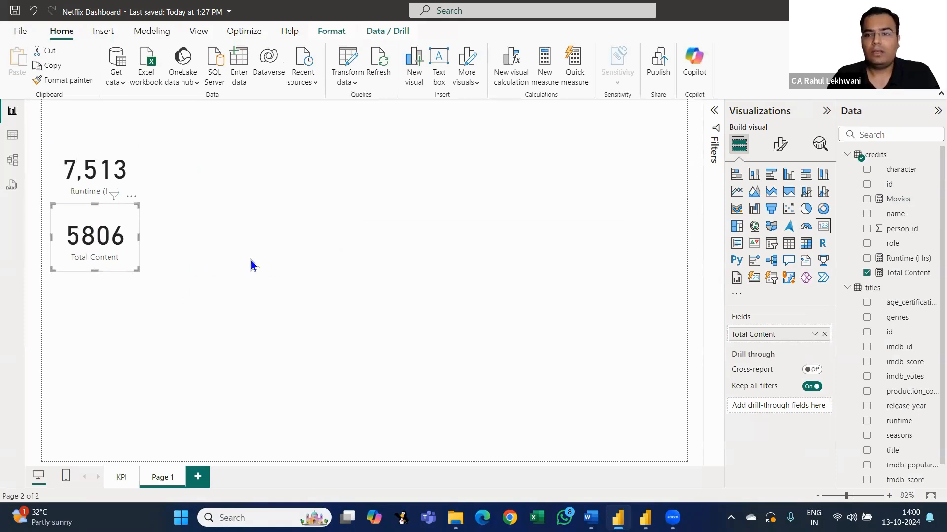
click(415, 194)
drag(823, 225, 92, 313)
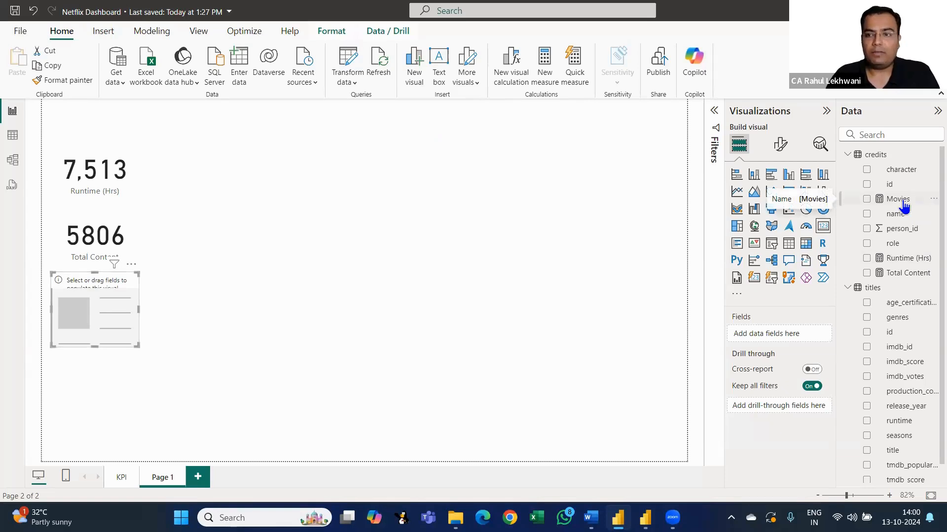
drag(904, 207, 784, 339)
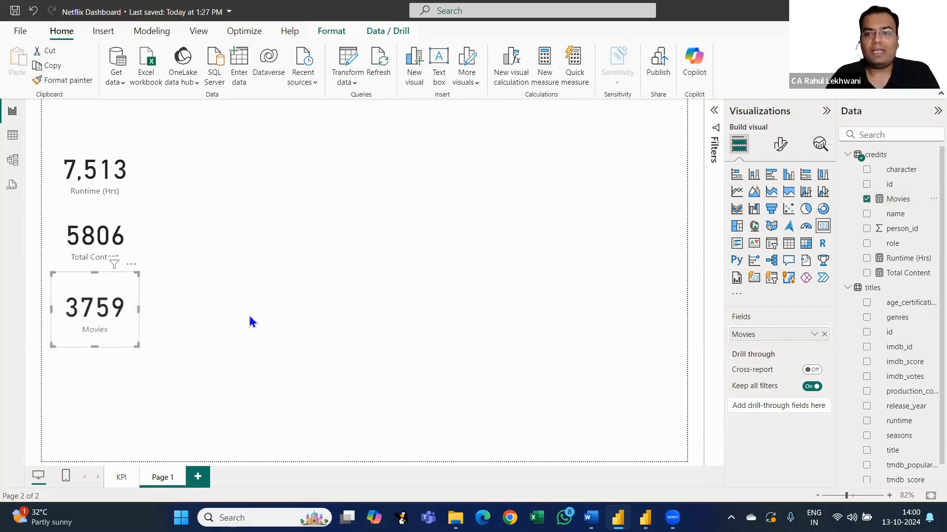
Move the Total Content and Movies cards up slightly so they sit closer beneath the Runtime (Hrs) card
click(100, 178)
drag(91, 227, 92, 223)
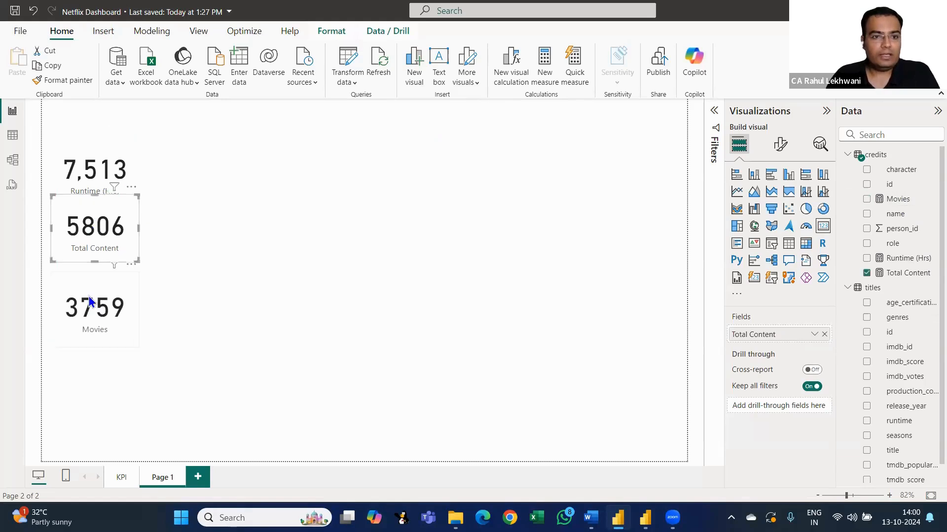
drag(89, 302, 89, 296)
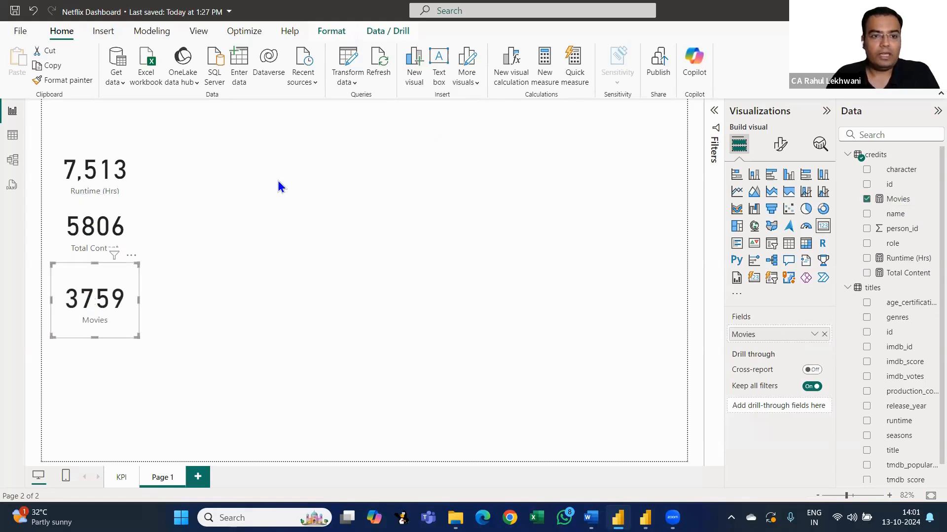
Start another new measure in the credits table and name it Shows
click(372, 188)
click(544, 69)
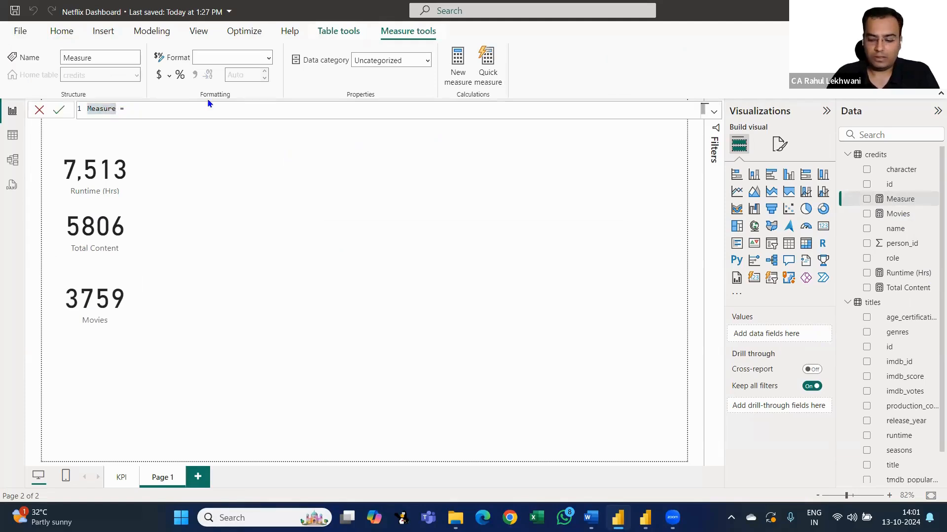
text(M)
key(BackSpace)
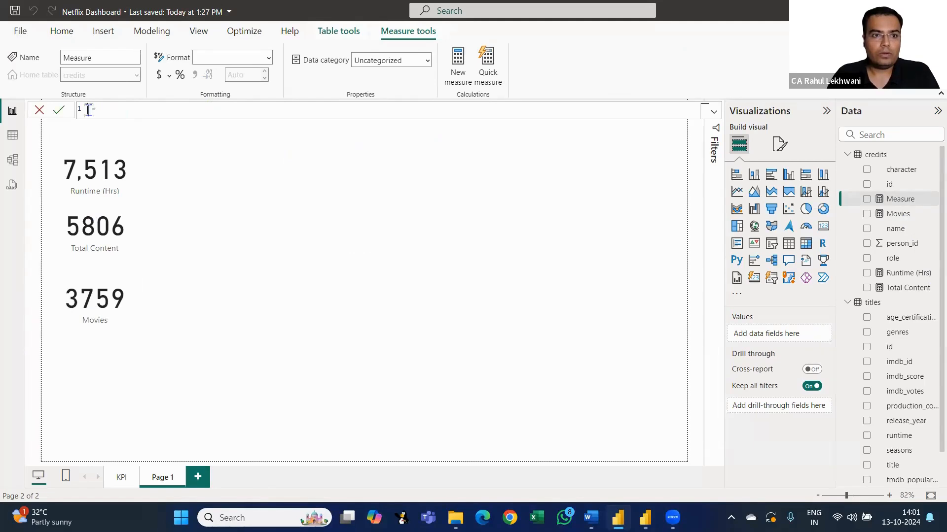
text(Shwo)
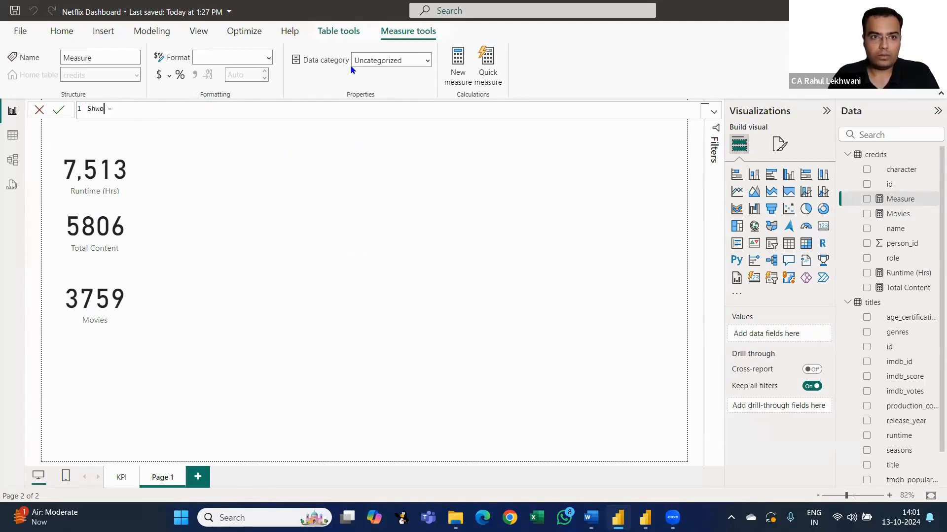
key(BackSpace)
key(BackSpace)
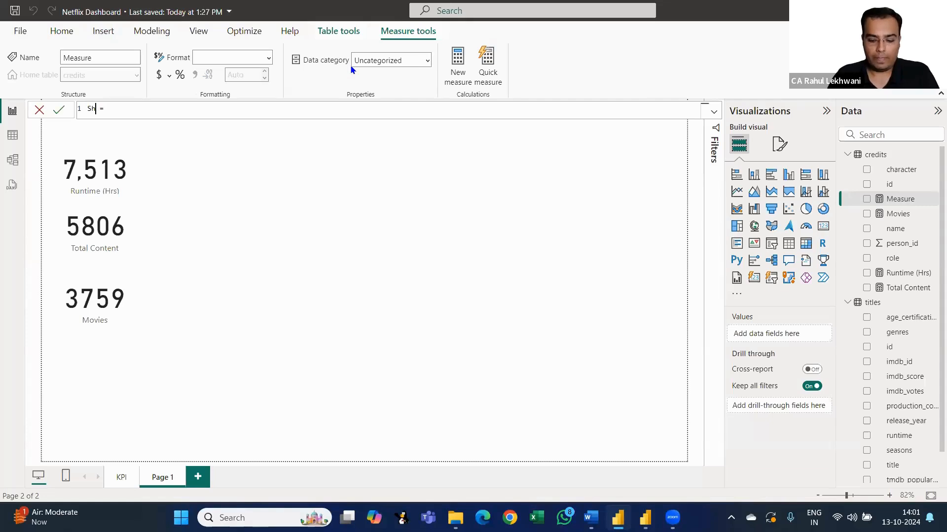
text(ows)
Begin the Shows formula with CALCULATE on its own line, taking [Total Content] as the indented expression argument
click(189, 104)
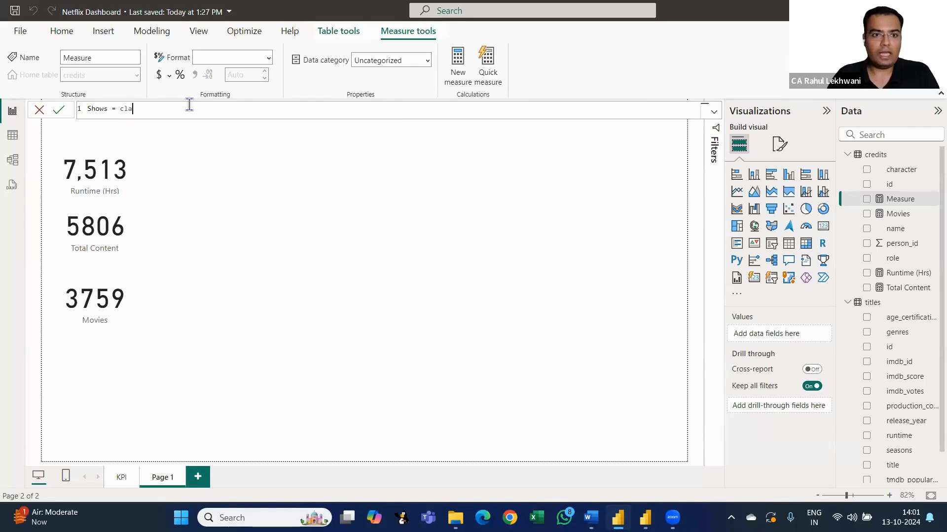
key(shift+Return)
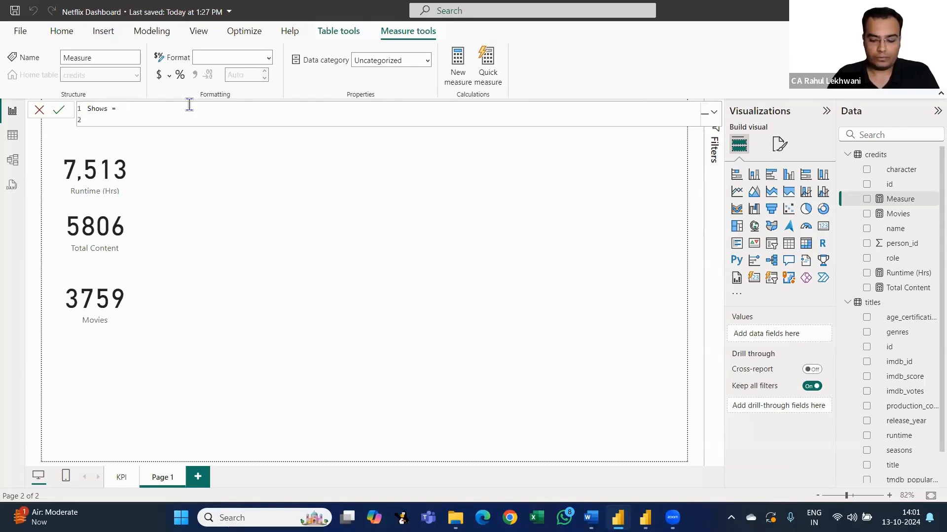
text(CALCULATE()
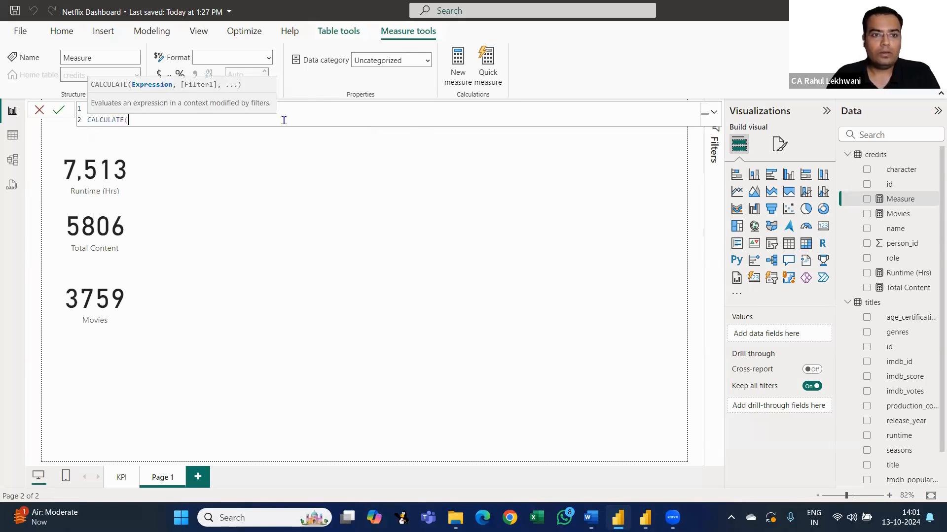
key(shift+Return)
key(shift+Return)
key(shift+Return)
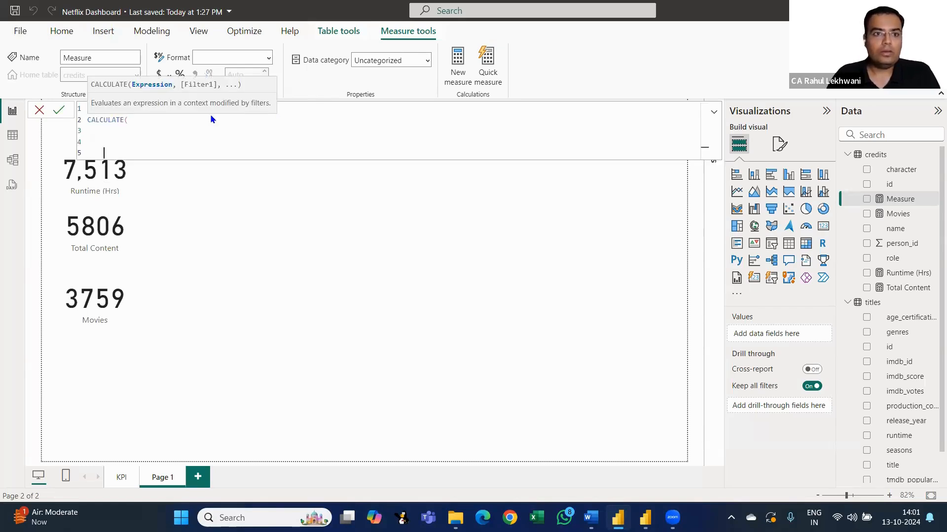
click(157, 120)
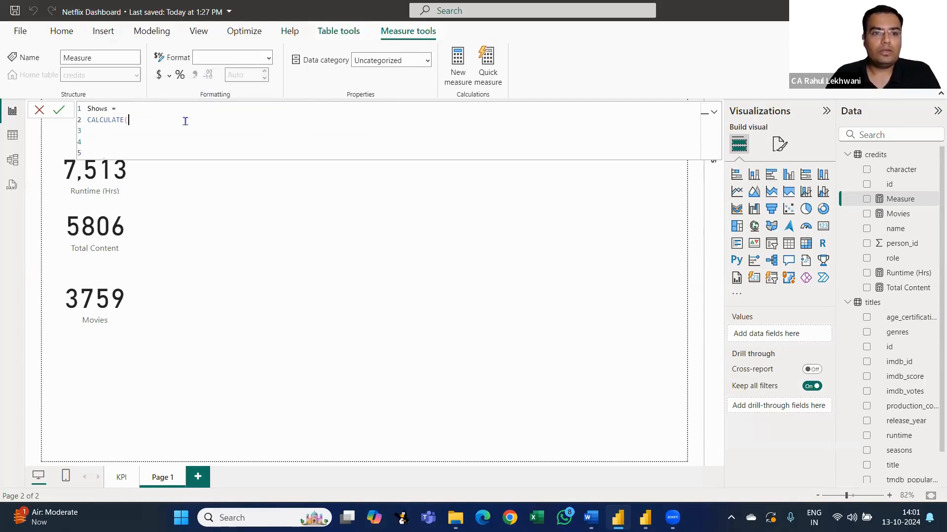
key(shift+Return)
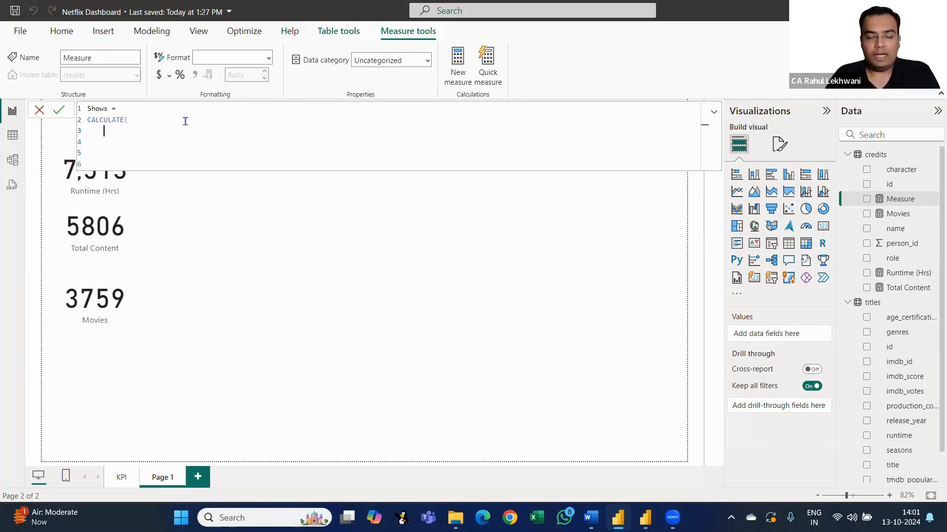
text(tota)
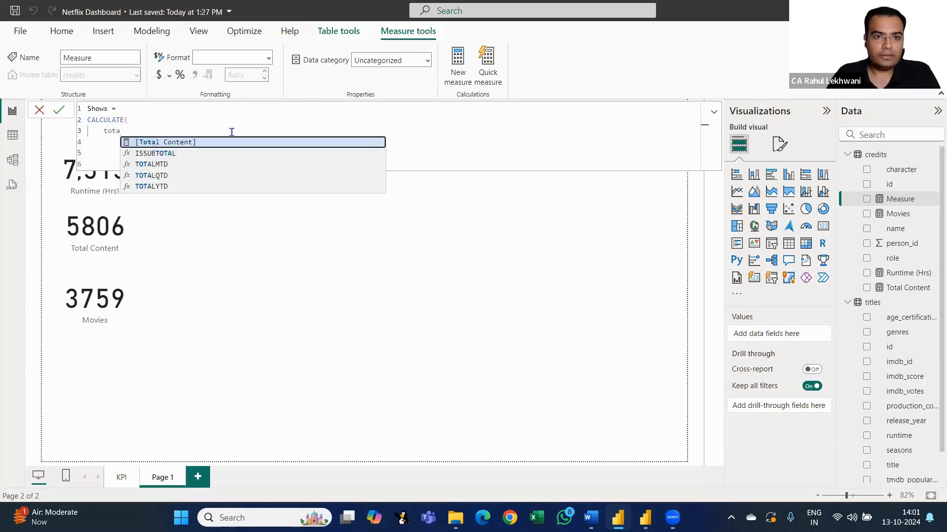
key(Tab)
text(,)
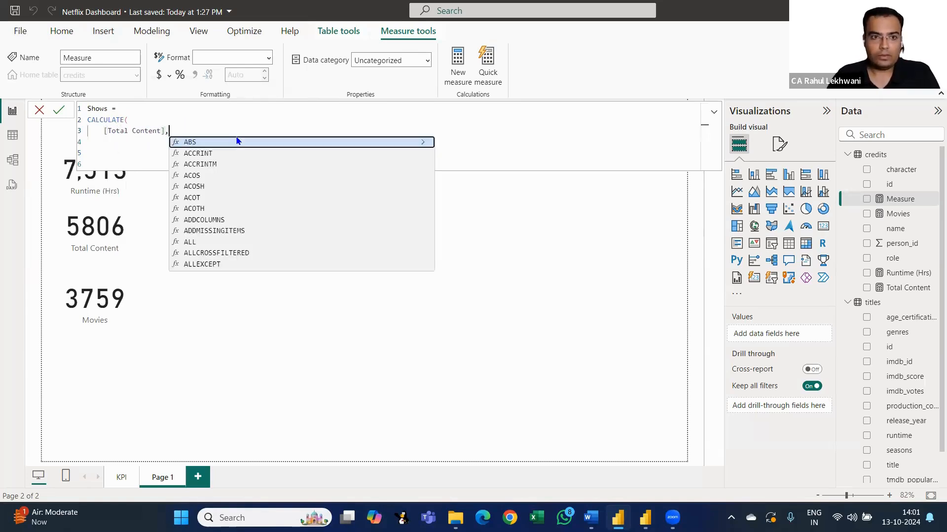
key(shift+Return)
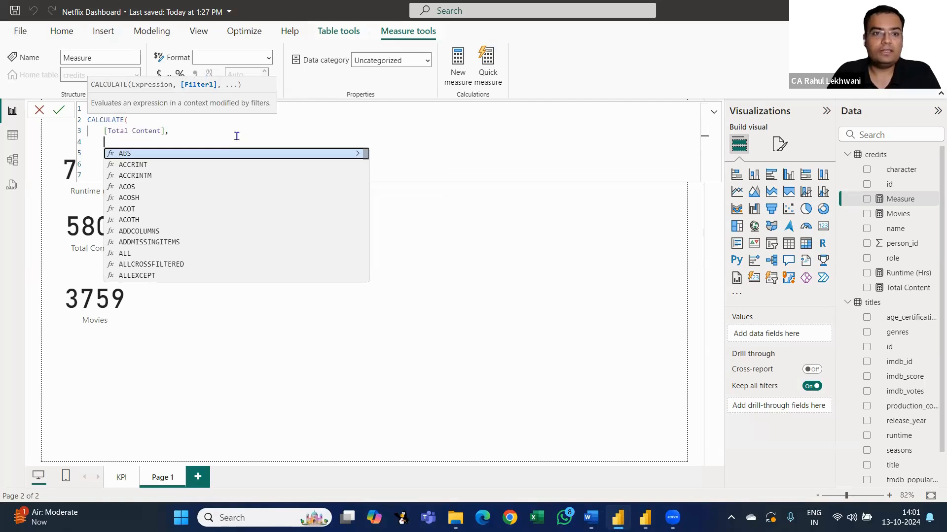
Add the filter titles[type]="Show" to the Shows measure, close the CALCULATE parenthesis and commit the formula
text(type)
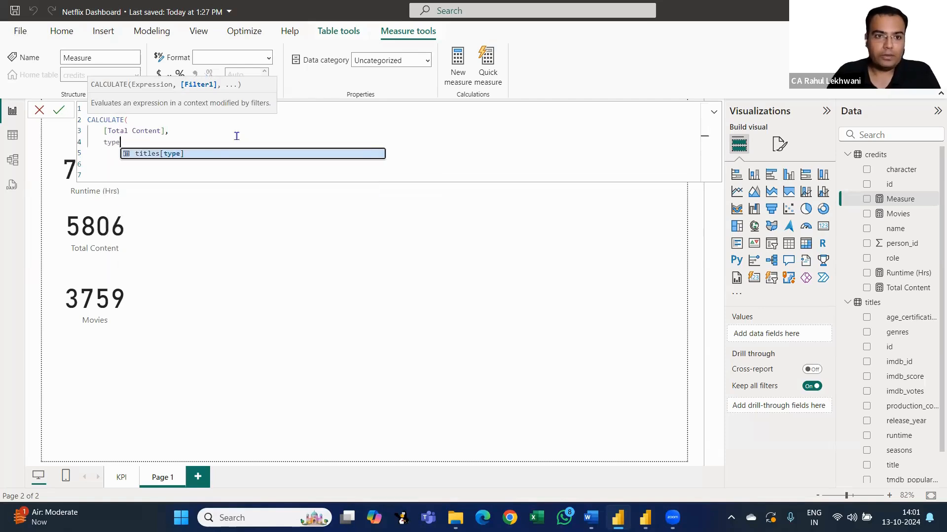
key(Tab)
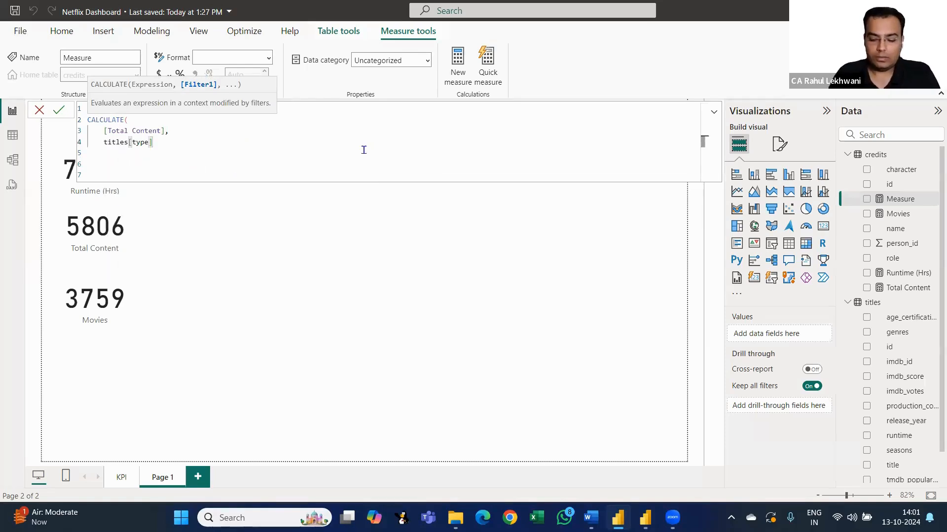
text(=)
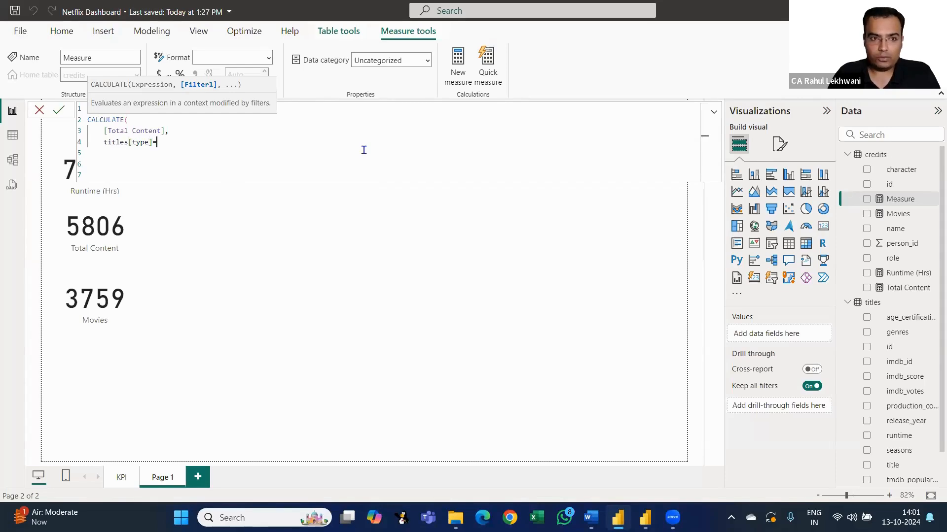
text("Show)
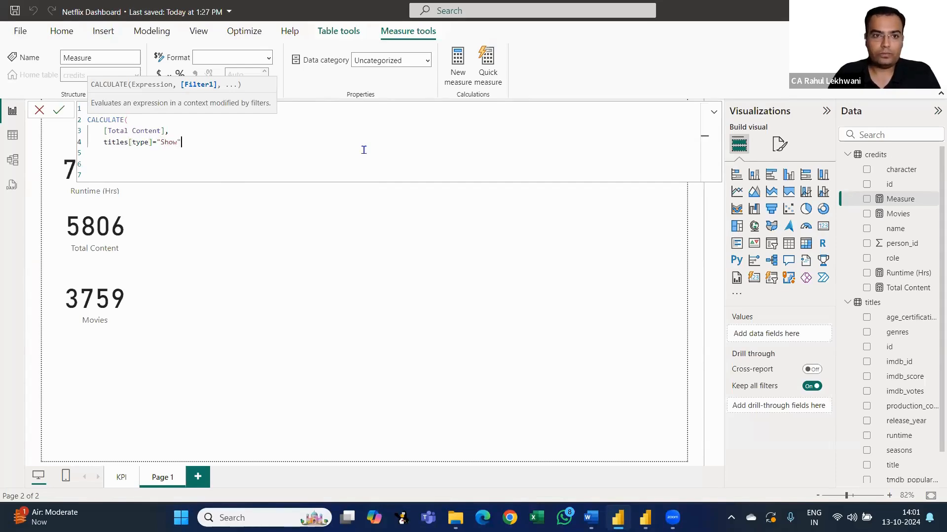
key(shift+Return)
text())
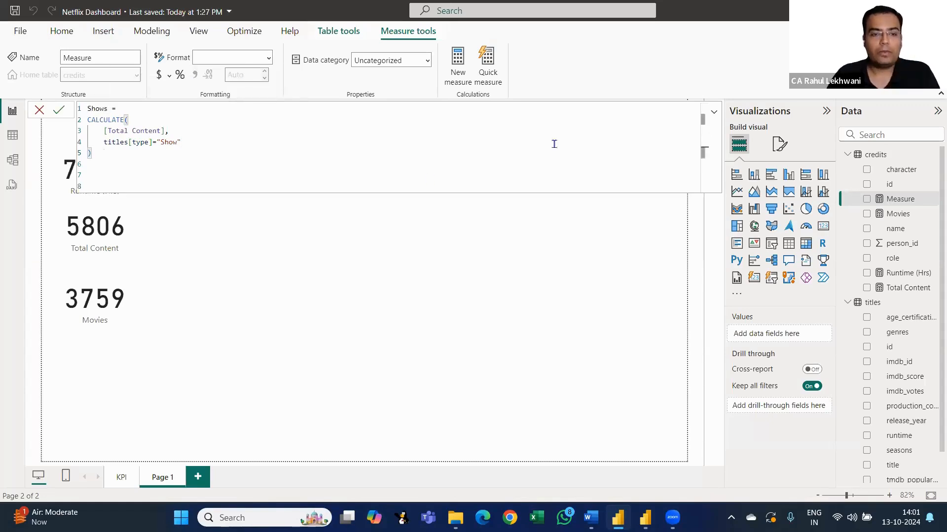
click(64, 110)
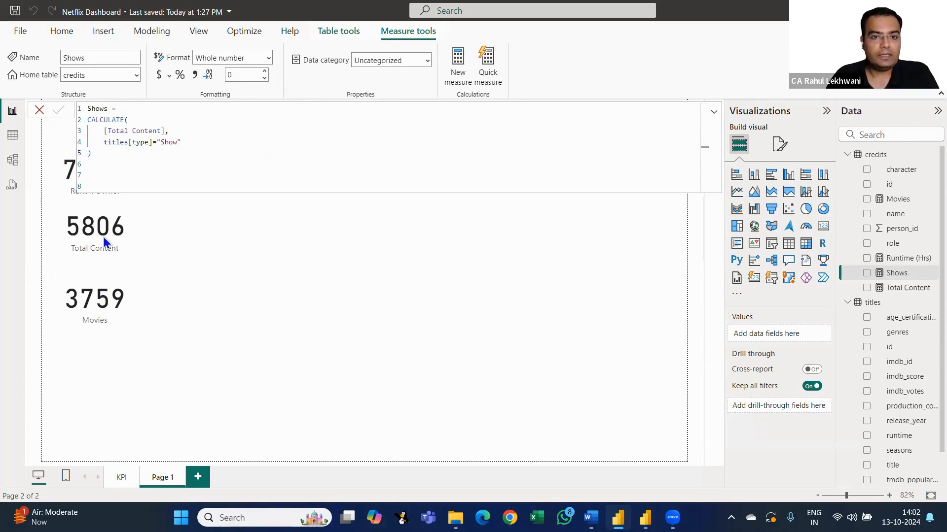
Add a card visual showing the Shows measure directly below the Movies card, at the same size
click(88, 297)
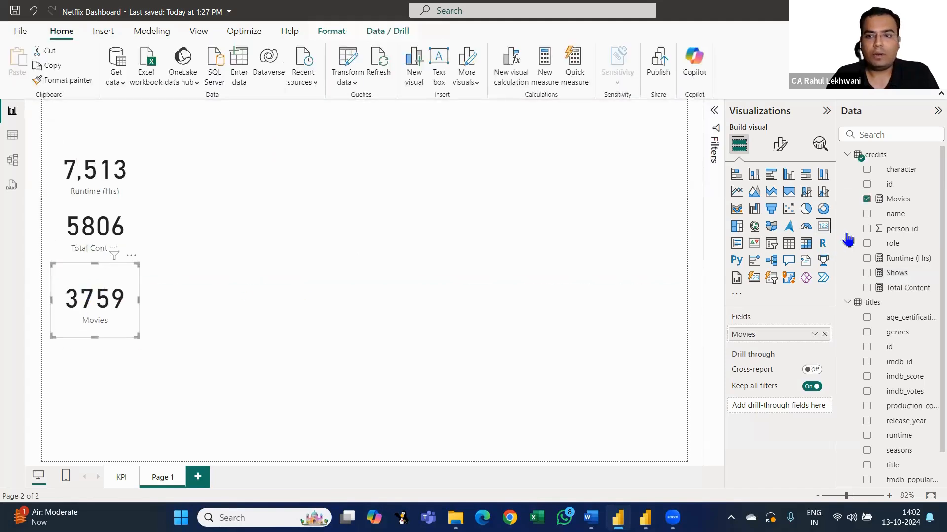
click(680, 240)
click(823, 226)
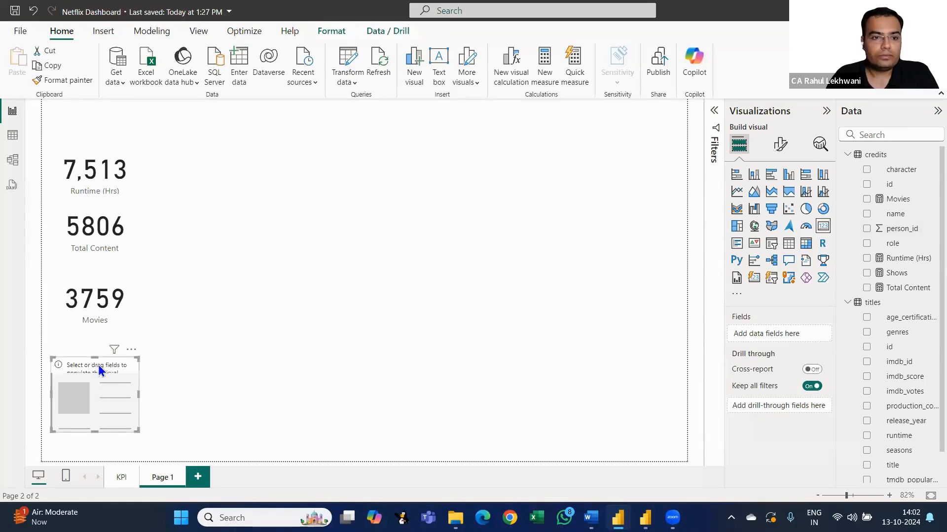
drag(99, 365, 99, 347)
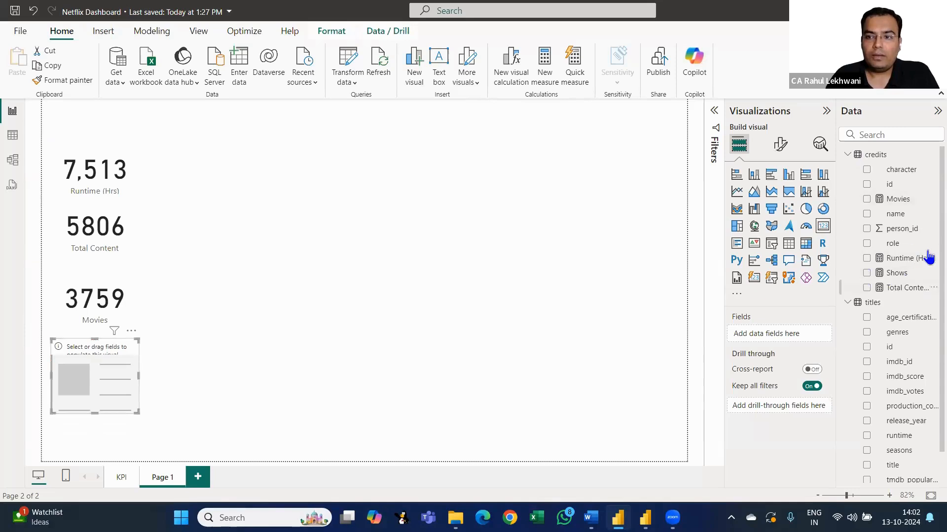
drag(903, 274, 774, 346)
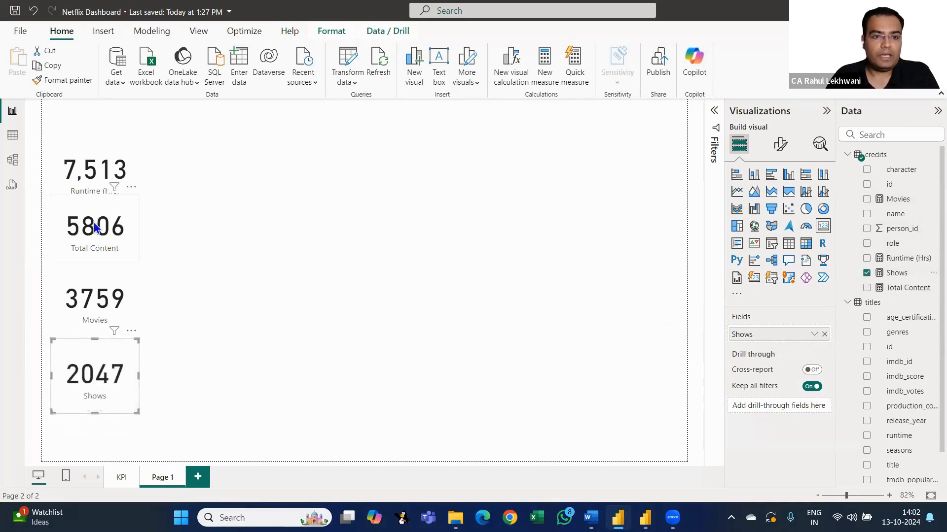
click(115, 250)
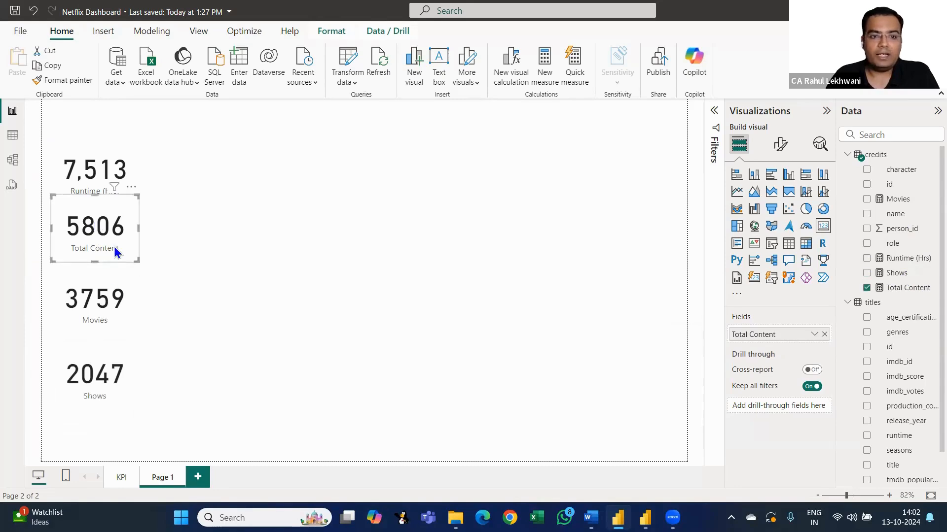
click(93, 294)
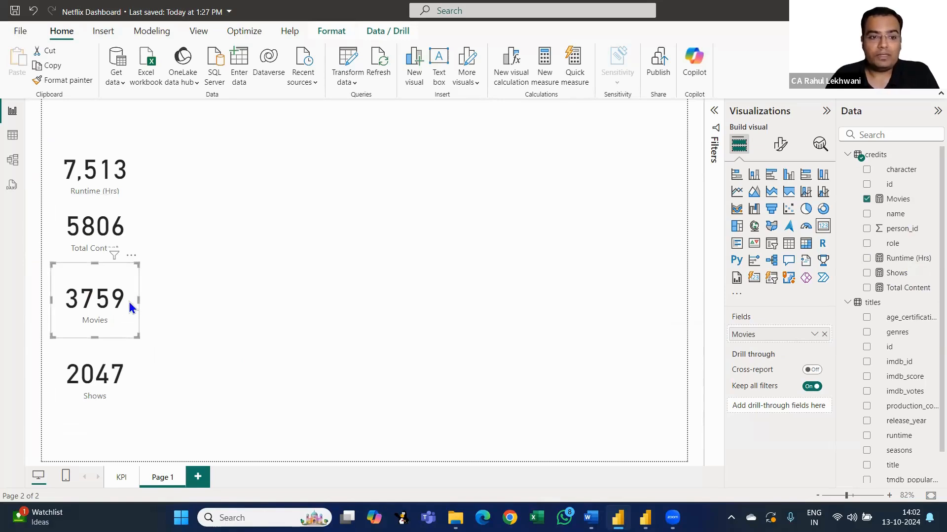
click(111, 372)
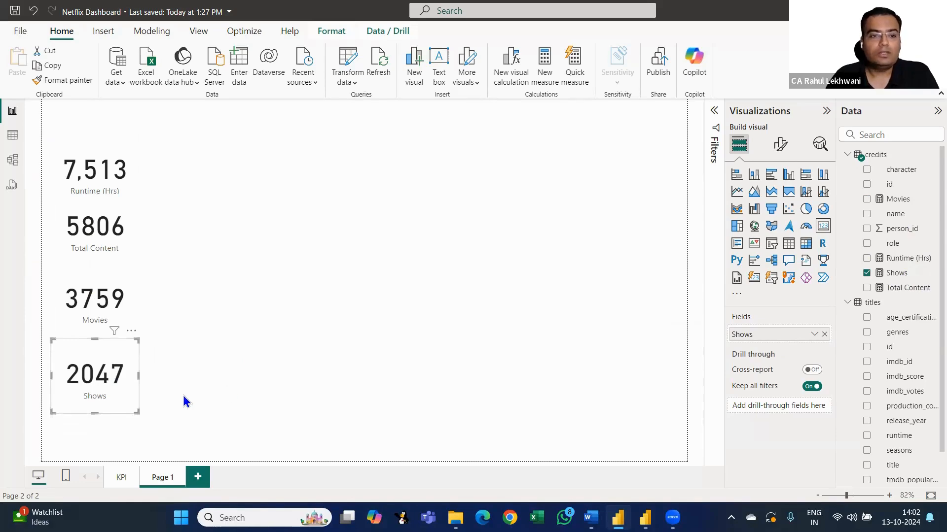
Reduce the heights of the Runtime (Hrs) and Total Content cards so they fit closely around their values
click(105, 196)
click(94, 193)
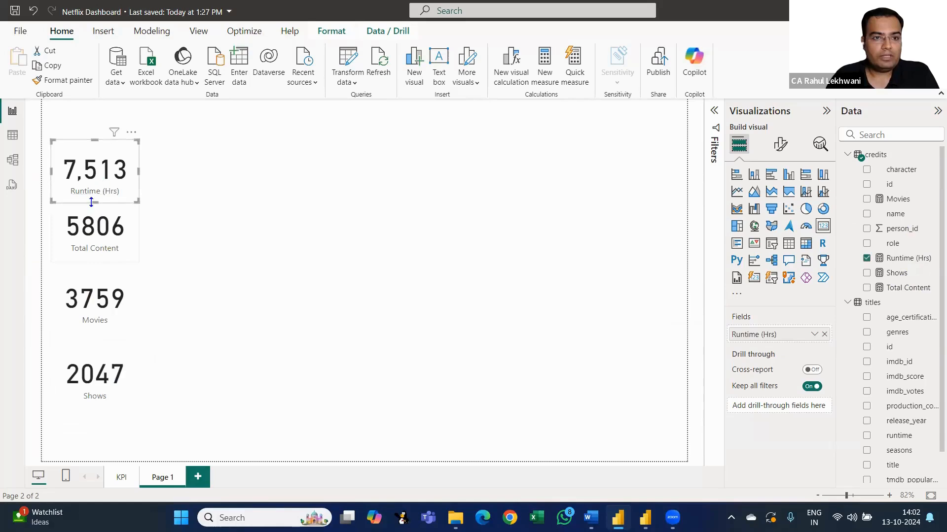
click(94, 260)
drag(95, 261, 99, 245)
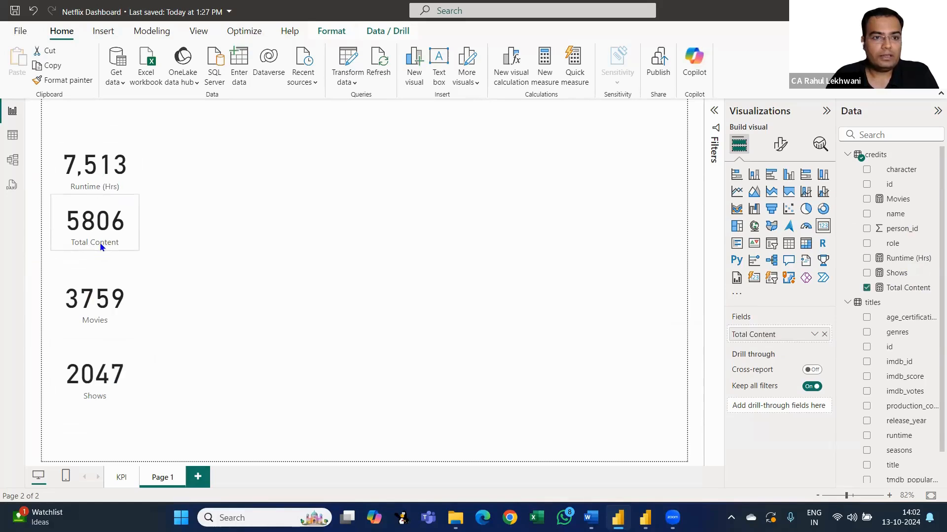
Shorten the Movies and Shows cards and stack them closely beneath the Total Content card
click(88, 298)
drag(91, 337, 100, 285)
click(93, 384)
drag(99, 416, 97, 342)
Check the stacked cards against the list on the KPI page, and return to Page 1
click(105, 167)
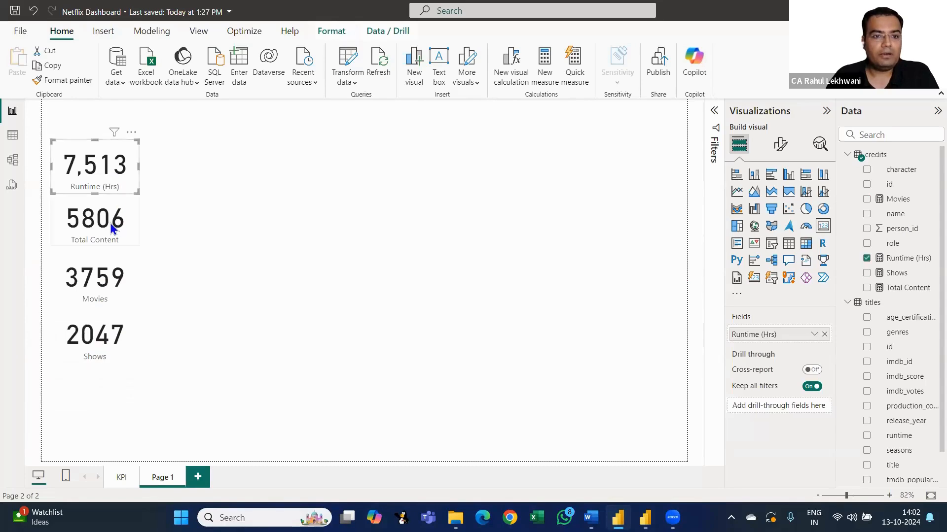
click(113, 227)
click(108, 292)
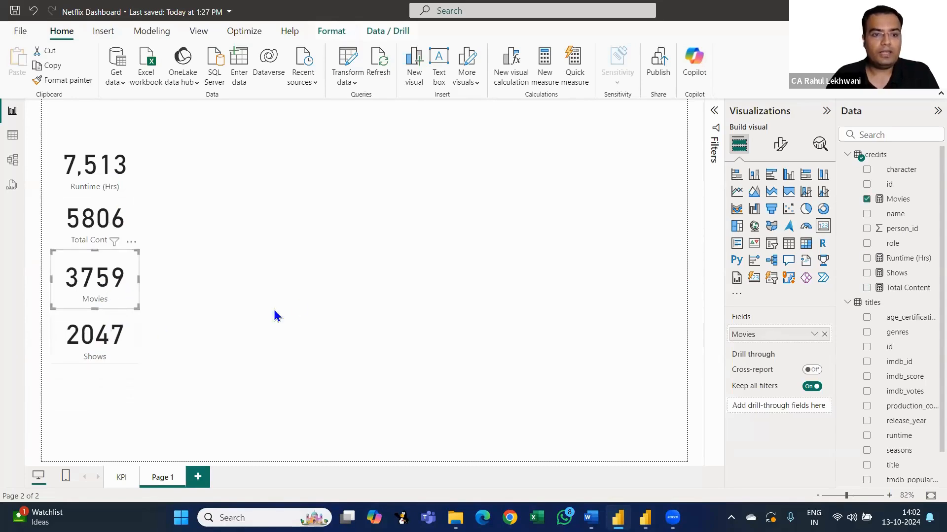
click(127, 474)
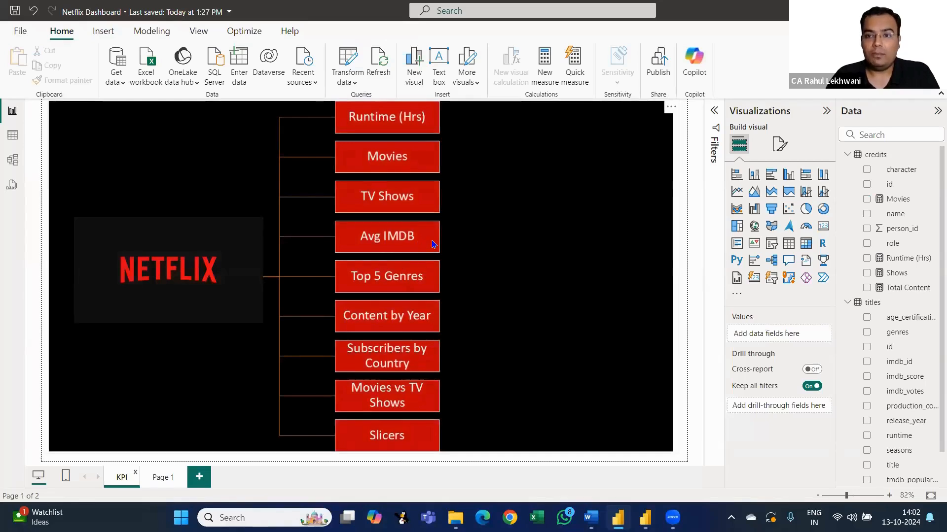
click(164, 477)
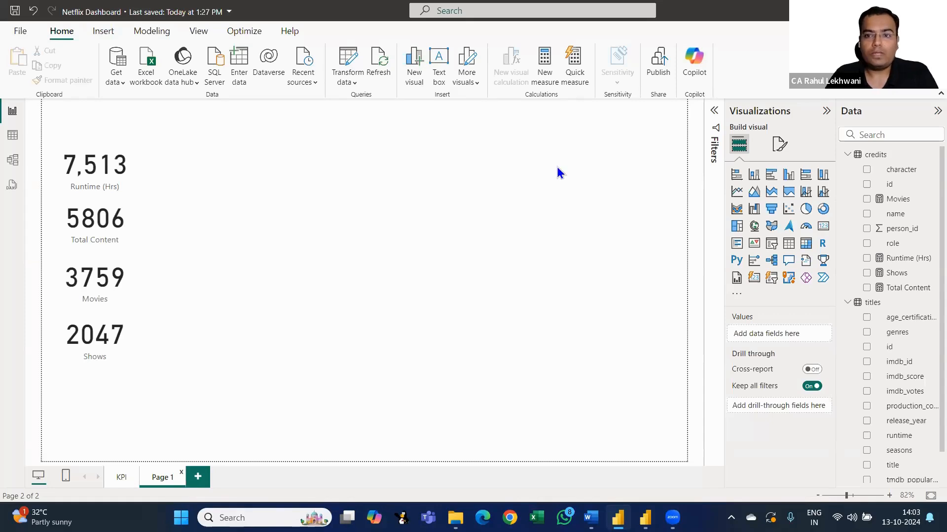
Start a new measure in the credits table and name it Avg IMDB, leaving a new line for its formula
click(545, 75)
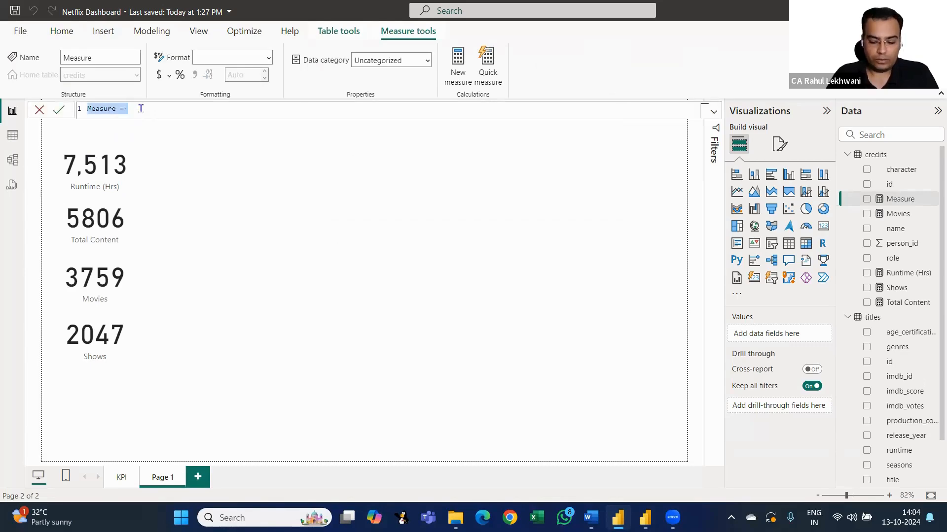
text(Av)
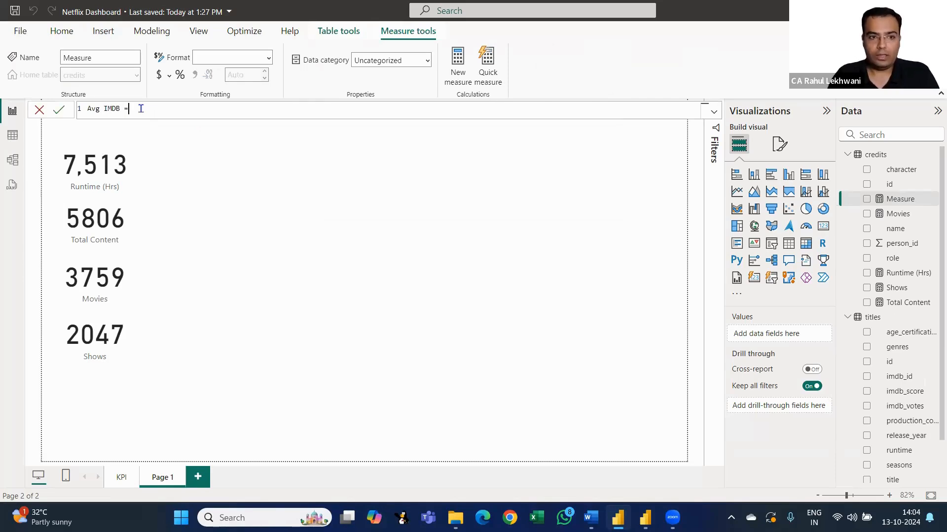
text(g IMDB =)
key(shift+Return)
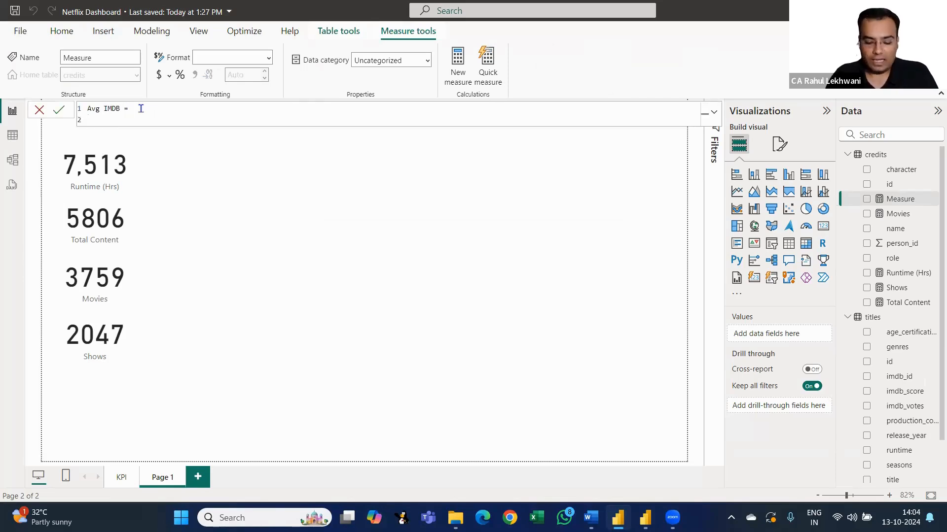
Begin the Avg IMDB formula with the AVERAGEA function, leaving an indented new line for its column argument
text(avera)
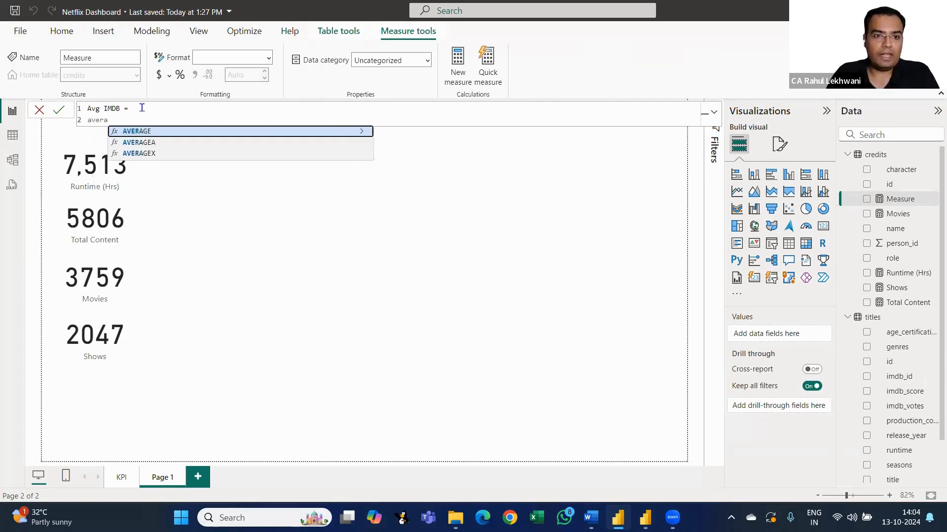
click(154, 153)
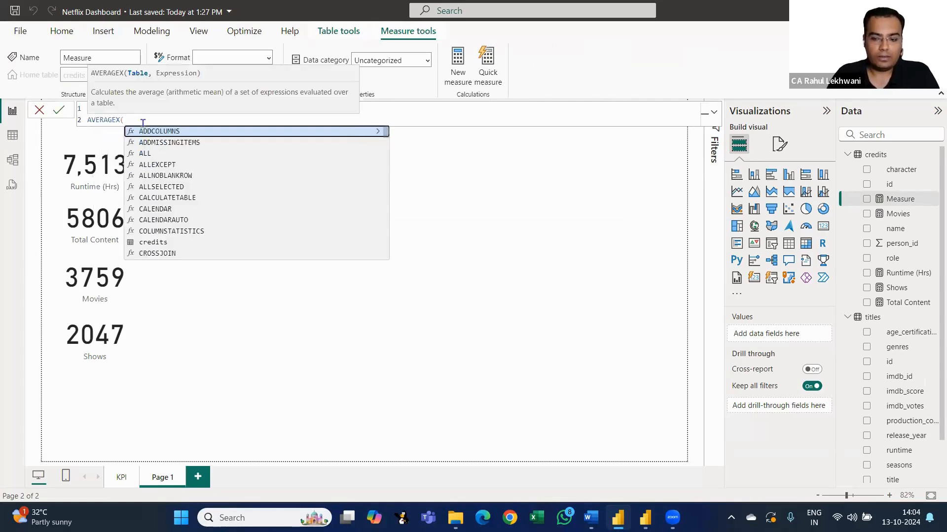
key(BackSpace)
key(BackSpace)
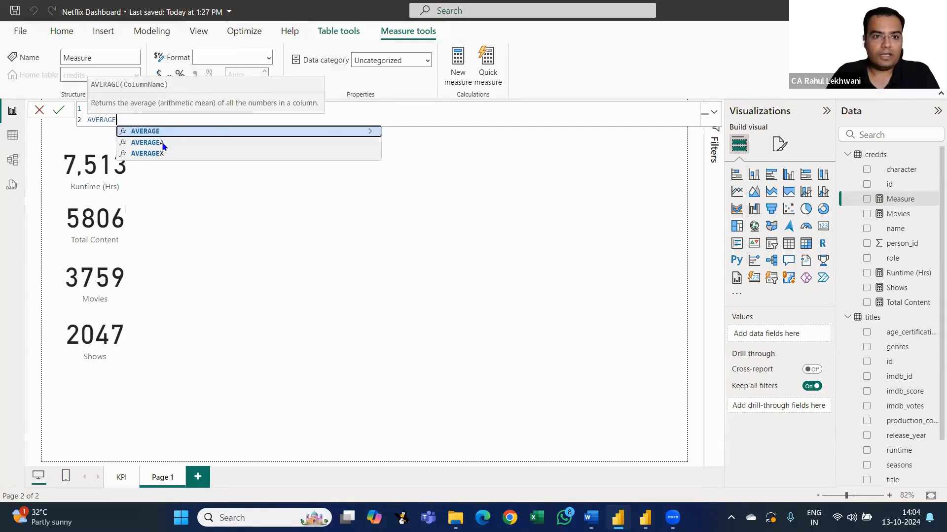
click(179, 142)
key(shift+Return)
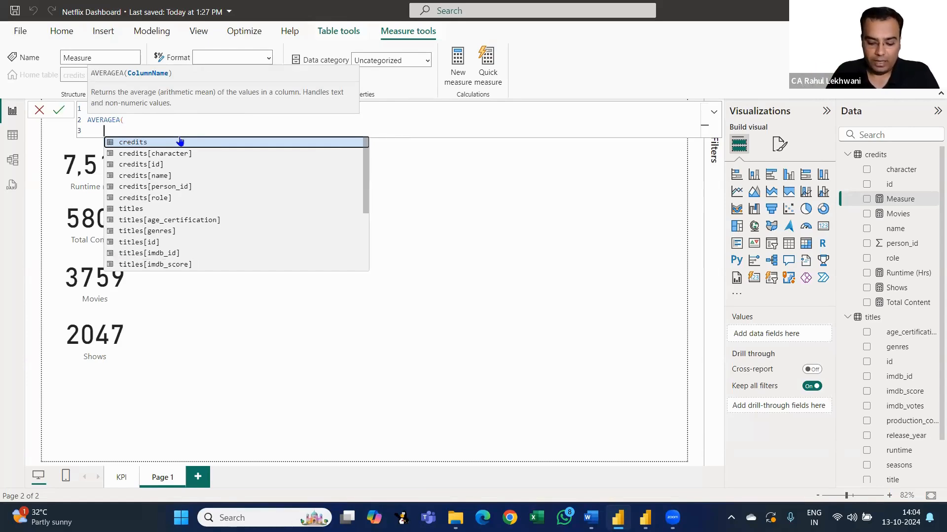
Use titles[imdb_score] as the averaged column, close the function on its own line and commit the measure
text(imdb)
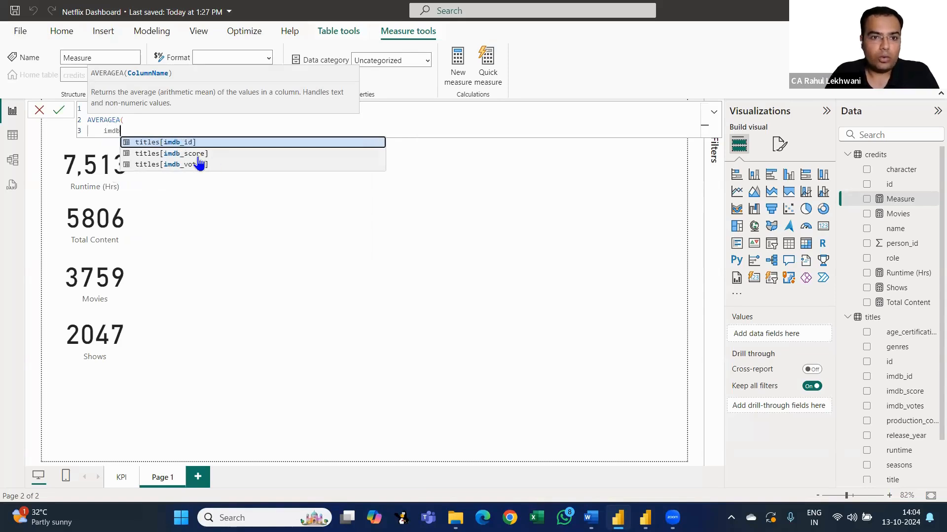
click(198, 154)
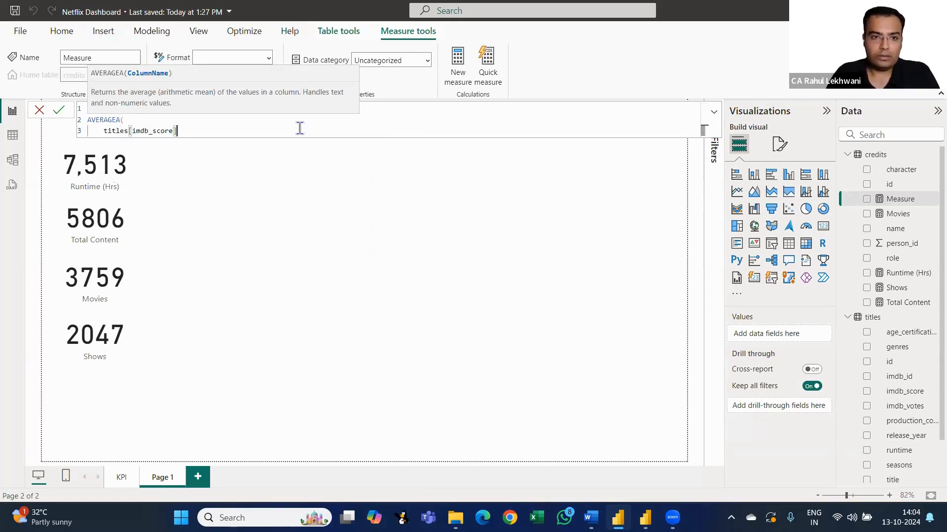
key(shift+Return)
text())
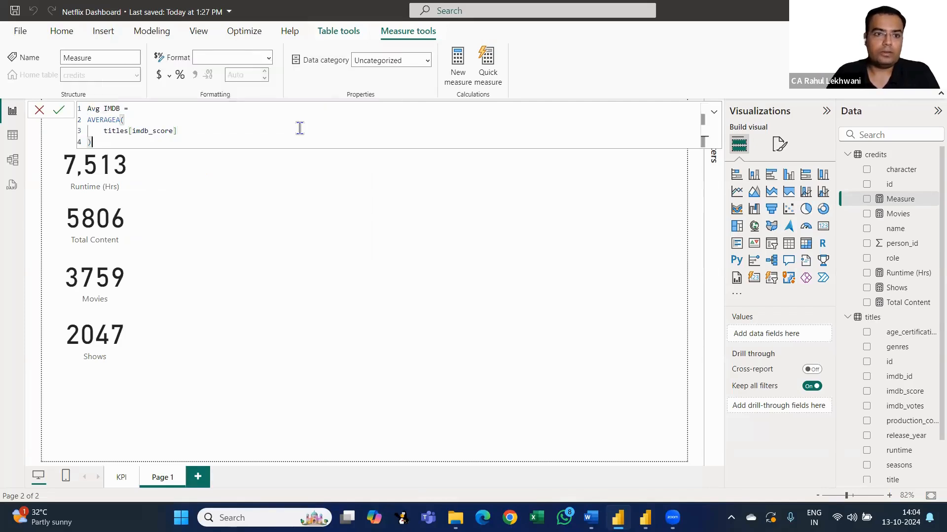
click(58, 115)
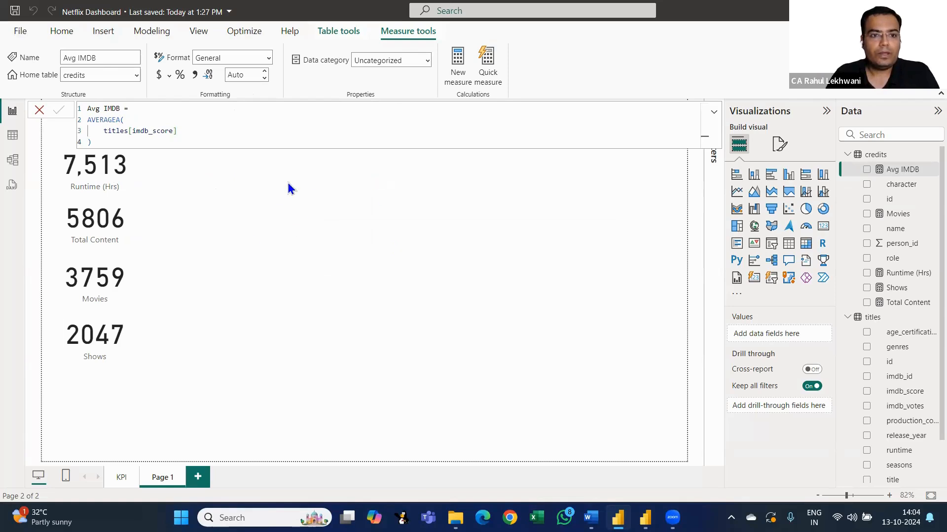
Add a card showing Avg IMDB beneath the Shows card and reduce its height to fit closely around the value
click(278, 202)
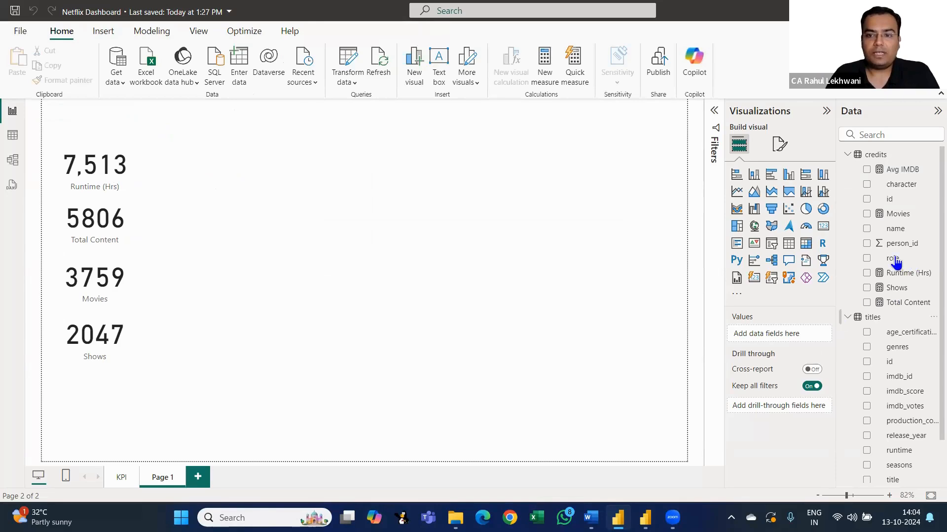
click(822, 229)
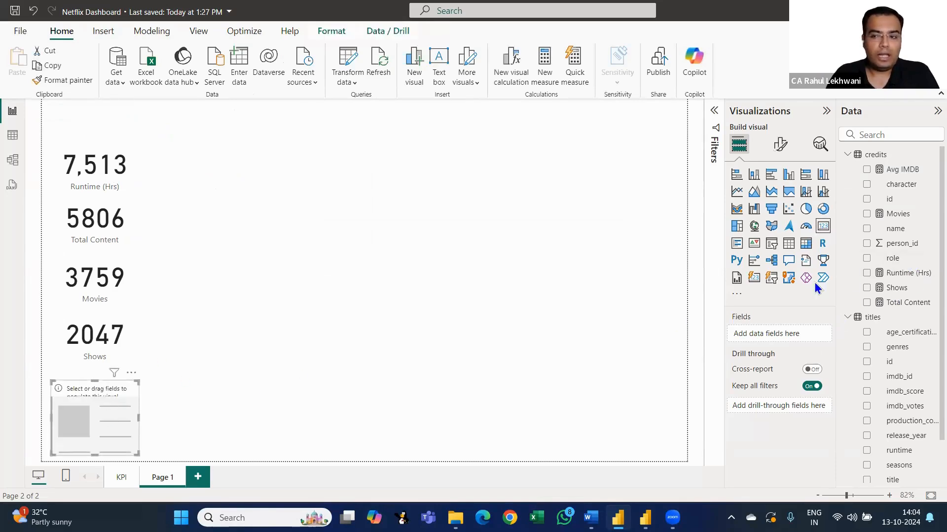
drag(912, 172, 763, 340)
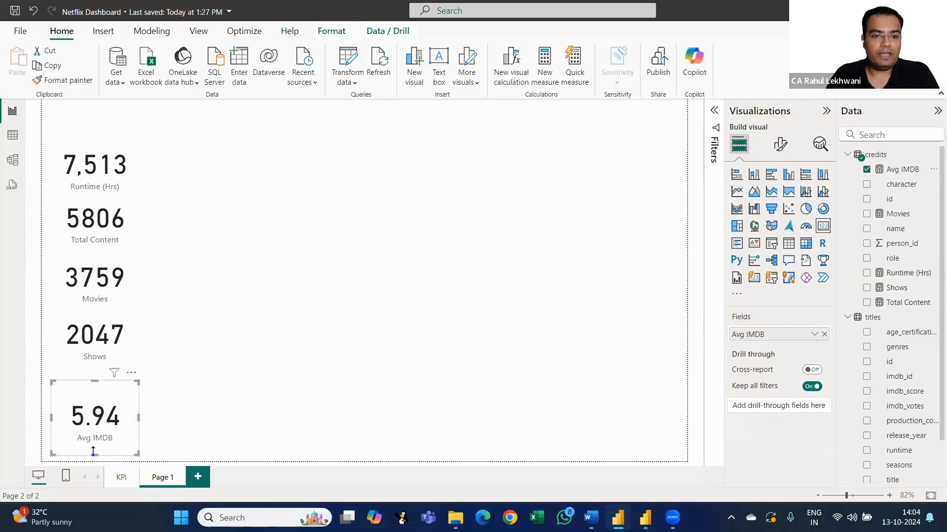
drag(93, 451, 95, 413)
click(153, 418)
click(204, 225)
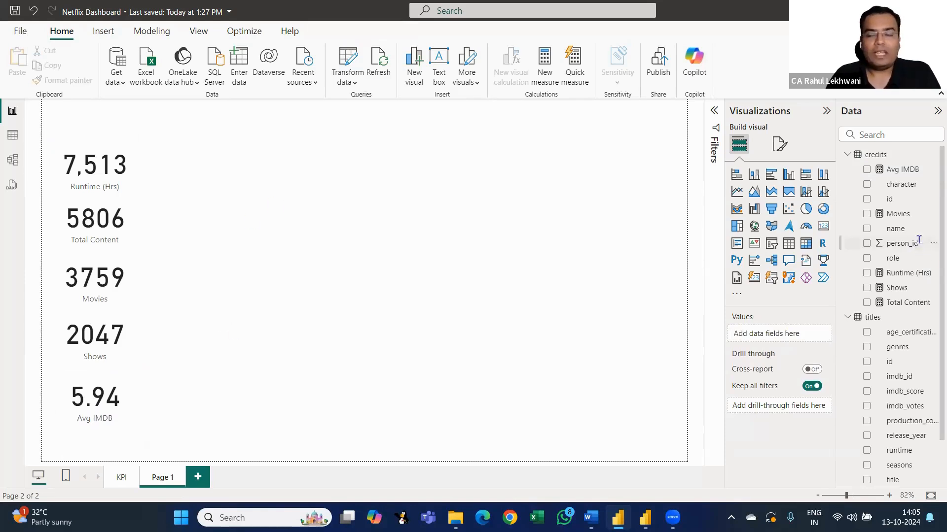
Review the Movies, Runtime (Hrs), Shows and Total Content measures among the columns of the credits table
click(898, 215)
click(896, 274)
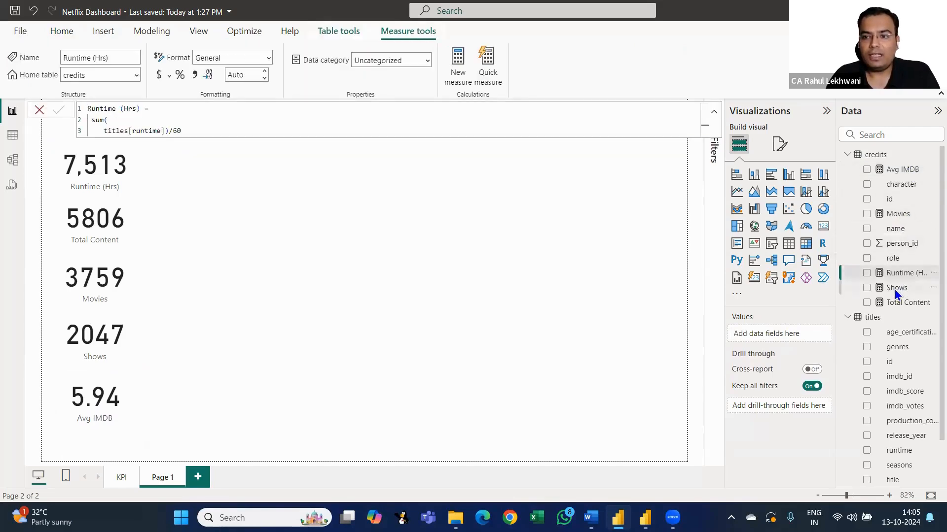
click(896, 287)
click(903, 304)
scroll(923, 332, down, 1)
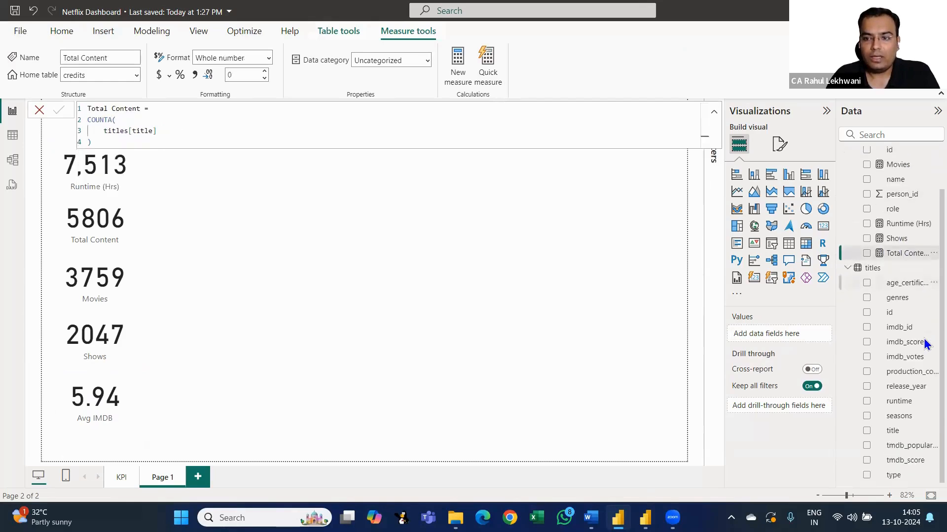
scroll(924, 340, up, 1)
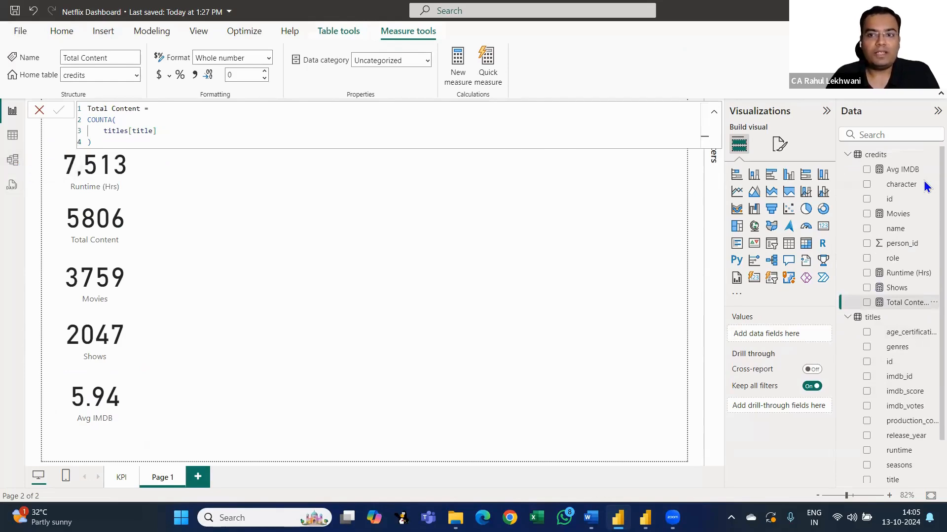
Select the five measures in the model view, expand the titles table's fields, and check which home tables the measures can be assigned to
click(12, 160)
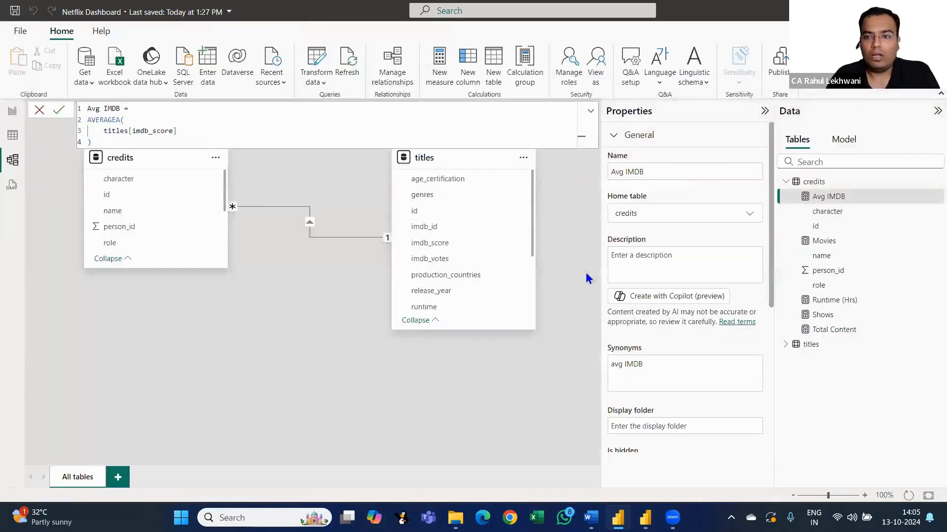
ctrl+click(857, 246)
ctrl+click(849, 302)
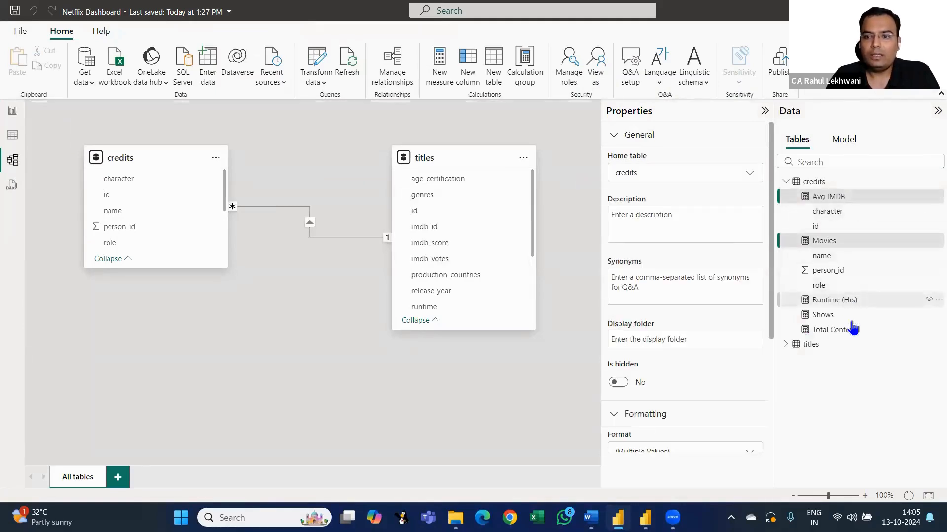
ctrl+click(848, 330)
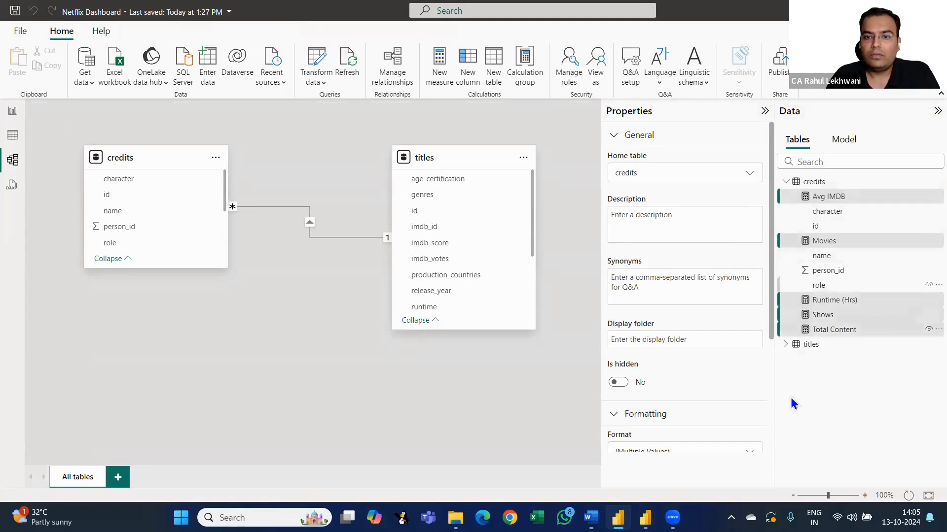
click(787, 344)
scroll(890, 327, down, 3)
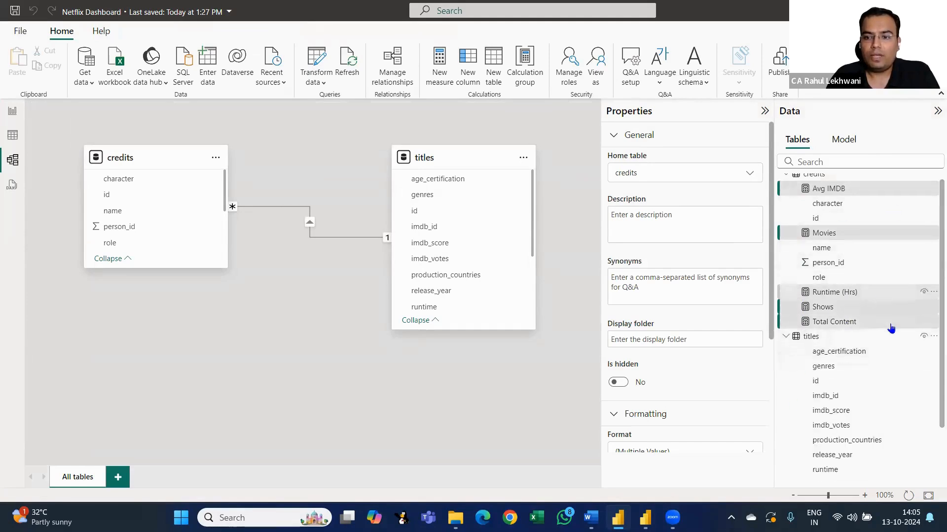
scroll(882, 296, up, 3)
scroll(864, 296, down, 3)
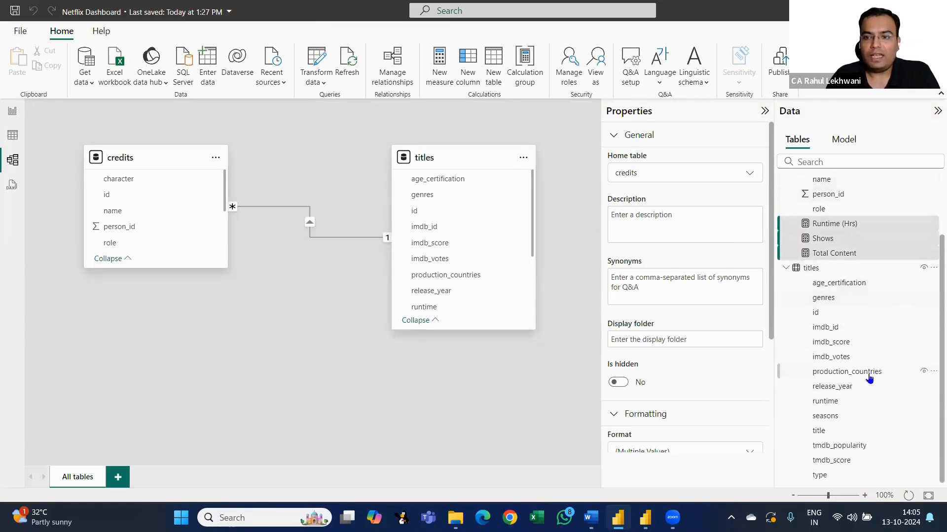
scroll(882, 278, up, 3)
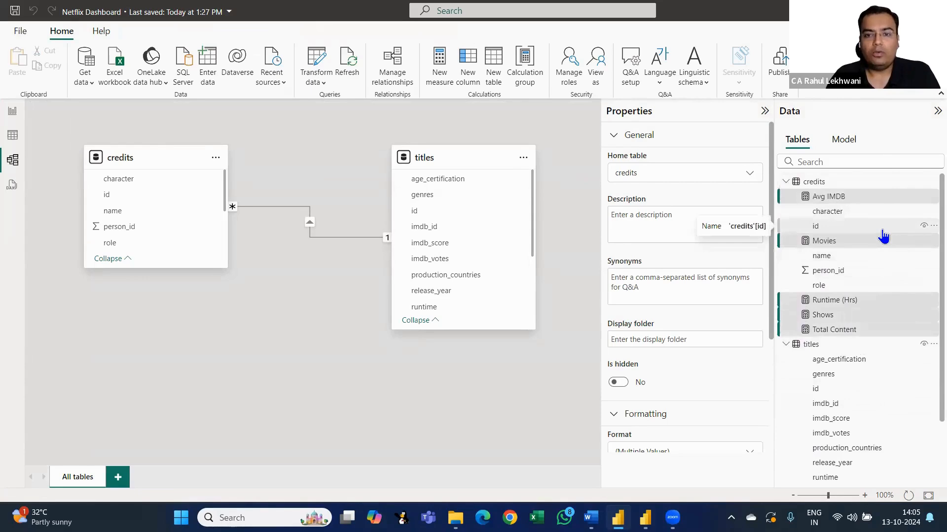
click(732, 179)
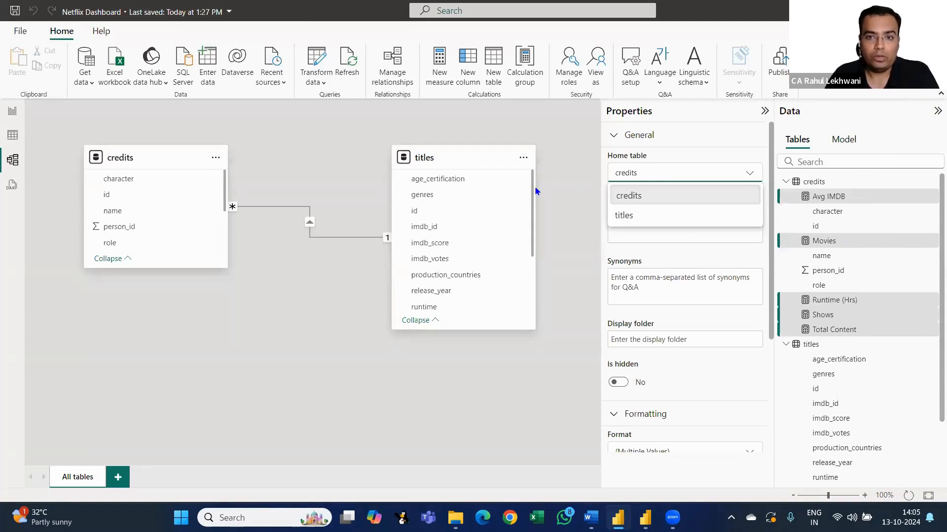
click(653, 153)
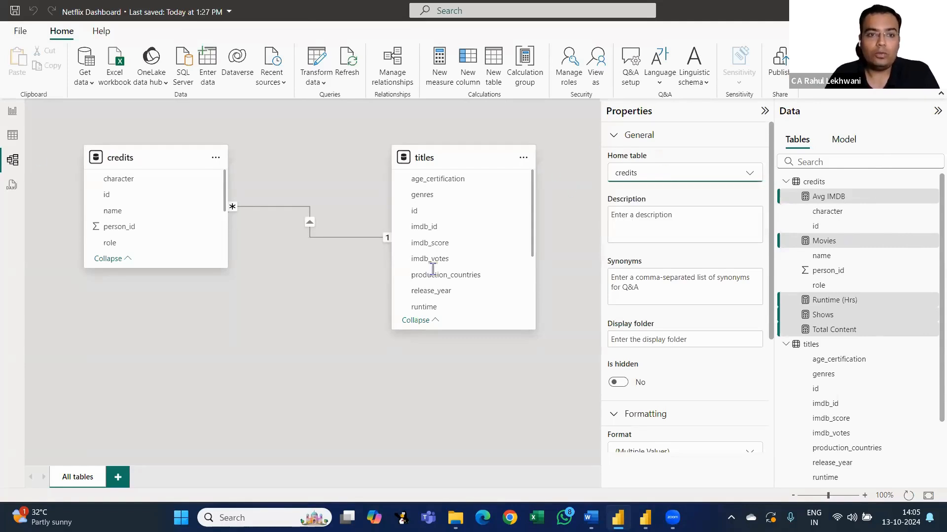
Create a calculated table named All Measures with an empty definition from the table view
click(12, 136)
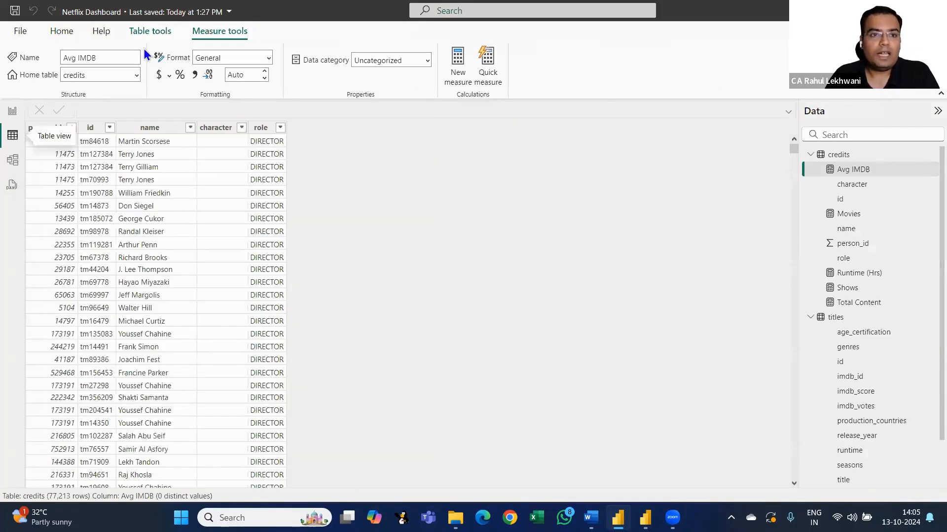
click(148, 34)
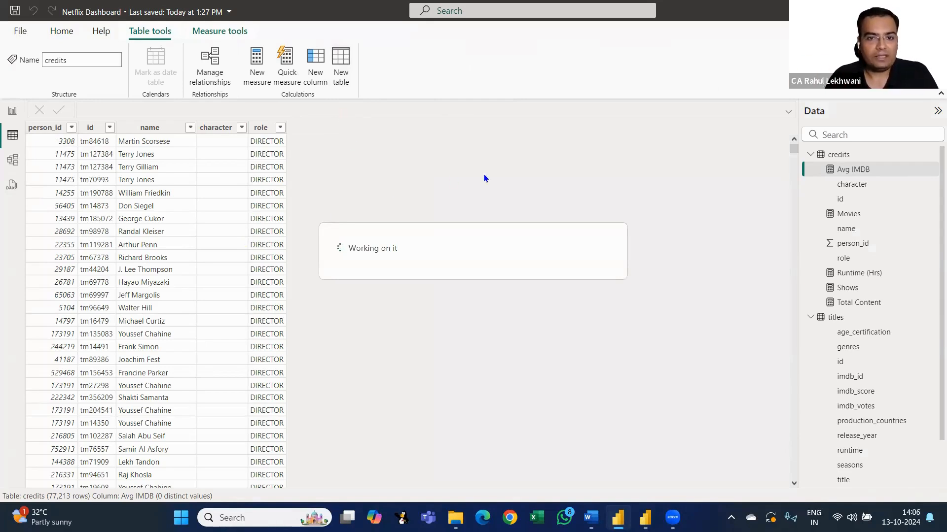
text(All)
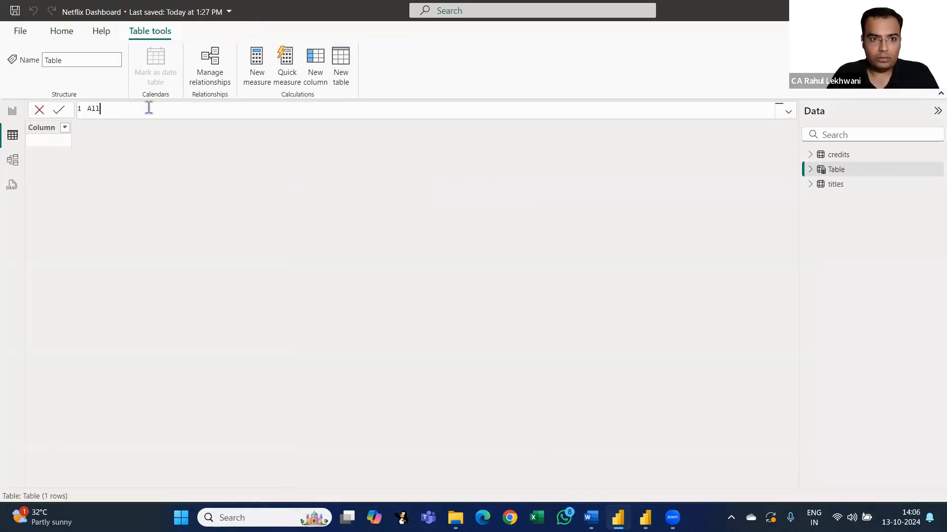
text( Measures =)
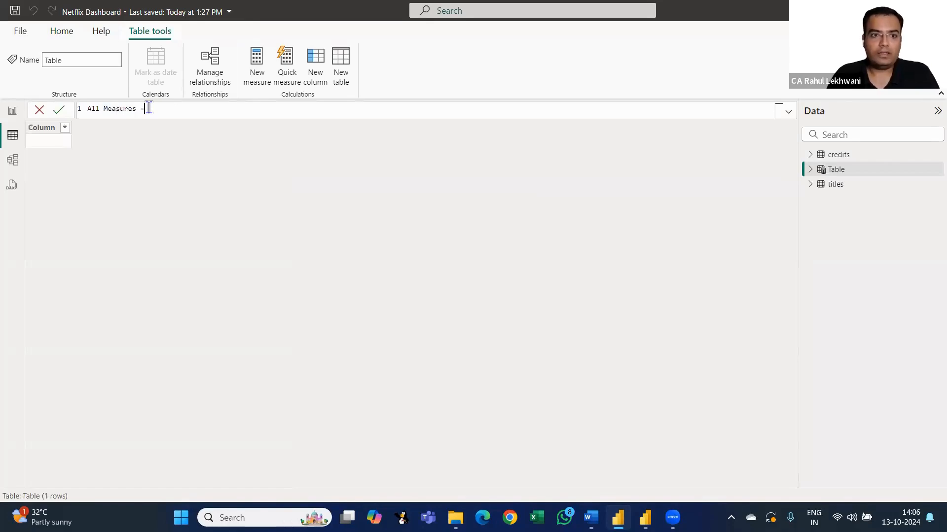
click(59, 110)
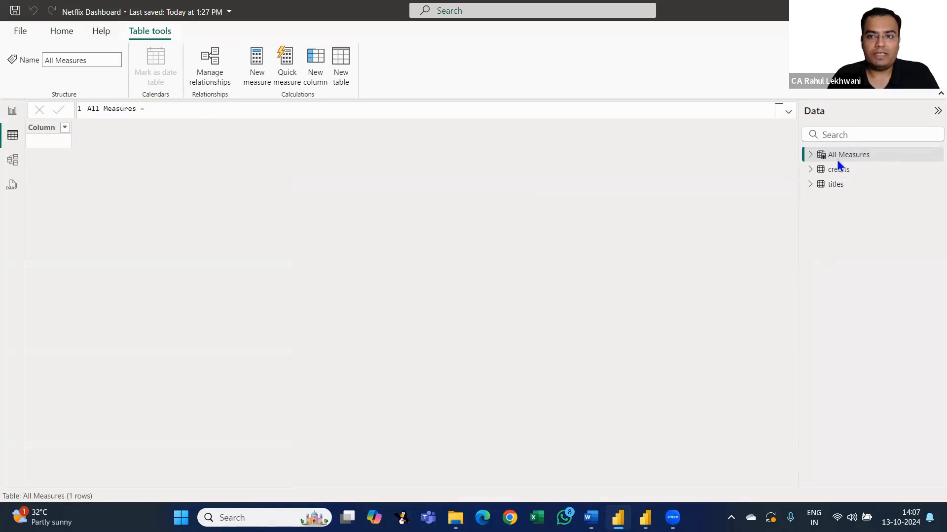
In the model view, set the home table of Avg IMDB, Movies, Runtime (Hrs), Shows and Total Content to All Measures
click(12, 159)
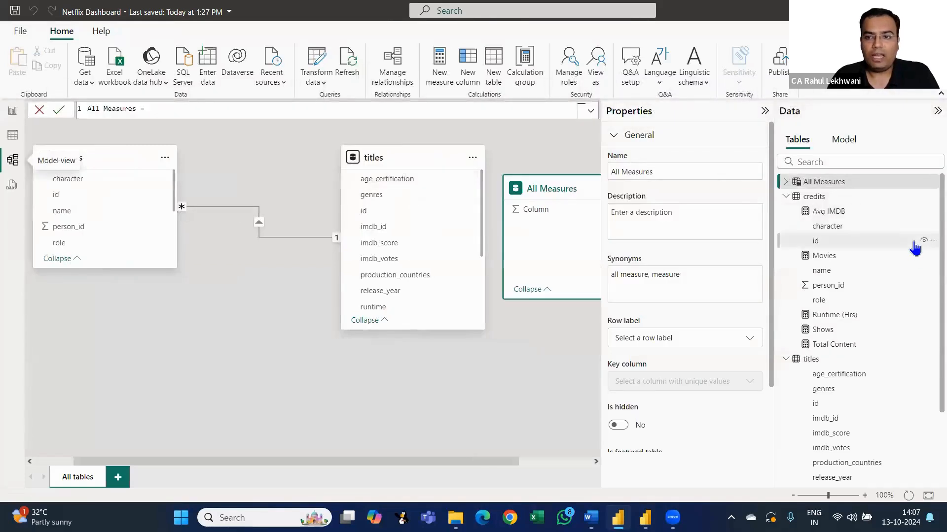
click(870, 212)
ctrl+click(867, 257)
ctrl+click(868, 316)
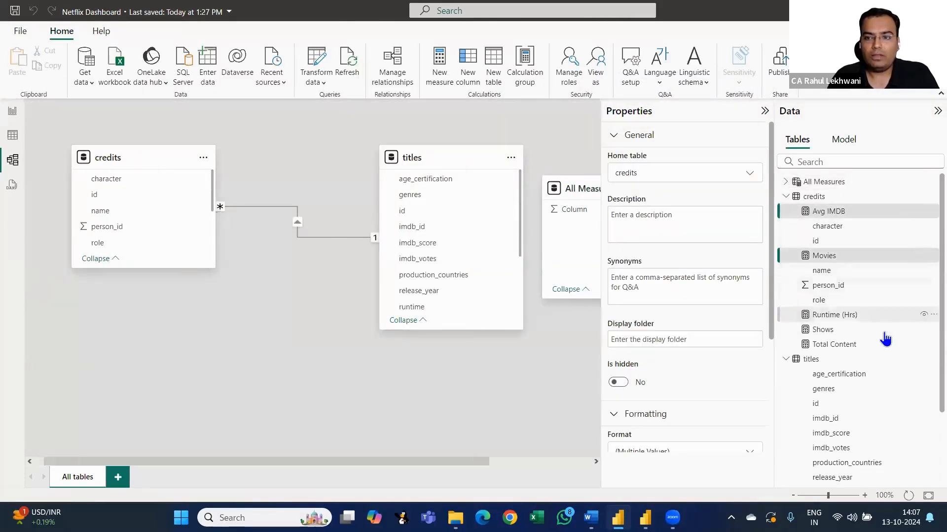
ctrl+click(868, 330)
ctrl+click(867, 345)
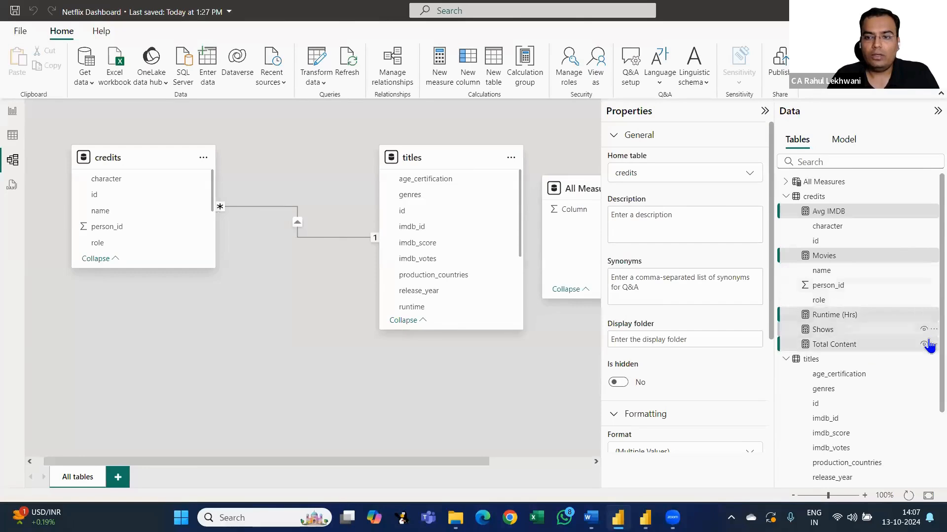
scroll(861, 268, down, 2)
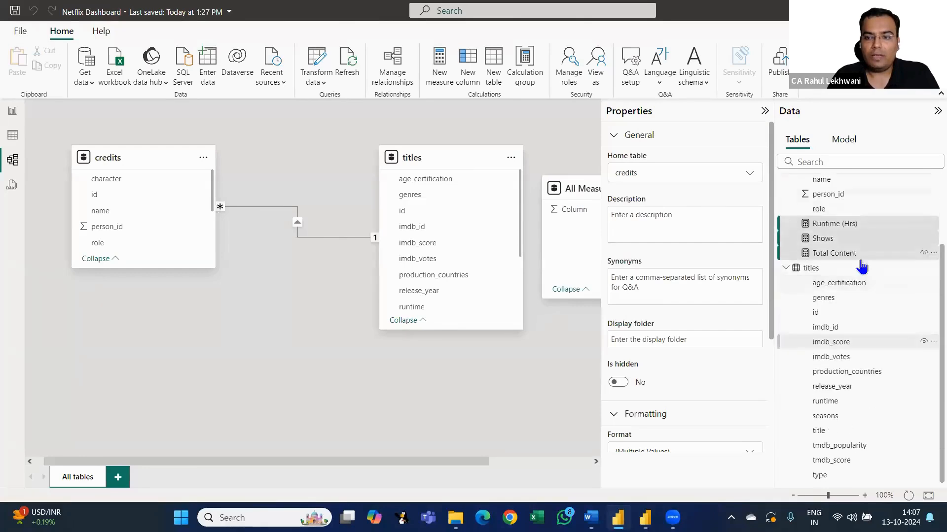
click(697, 178)
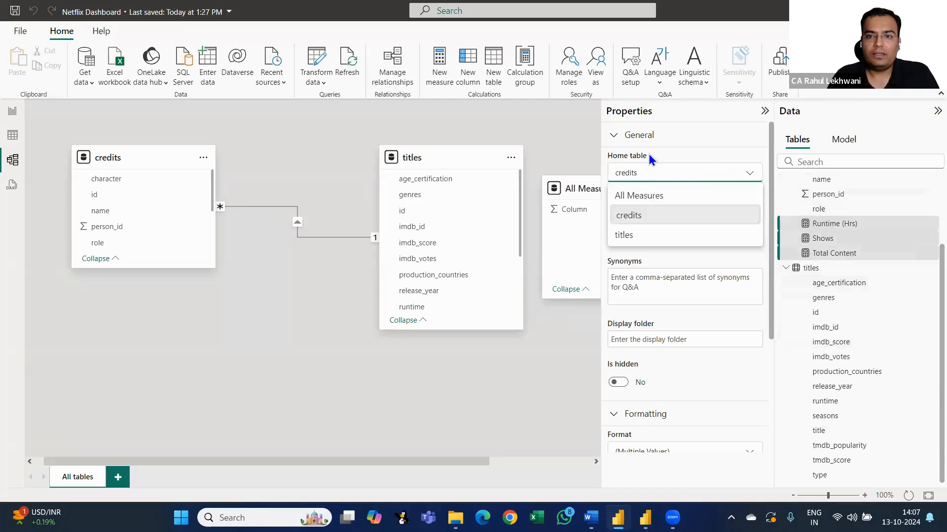
click(659, 196)
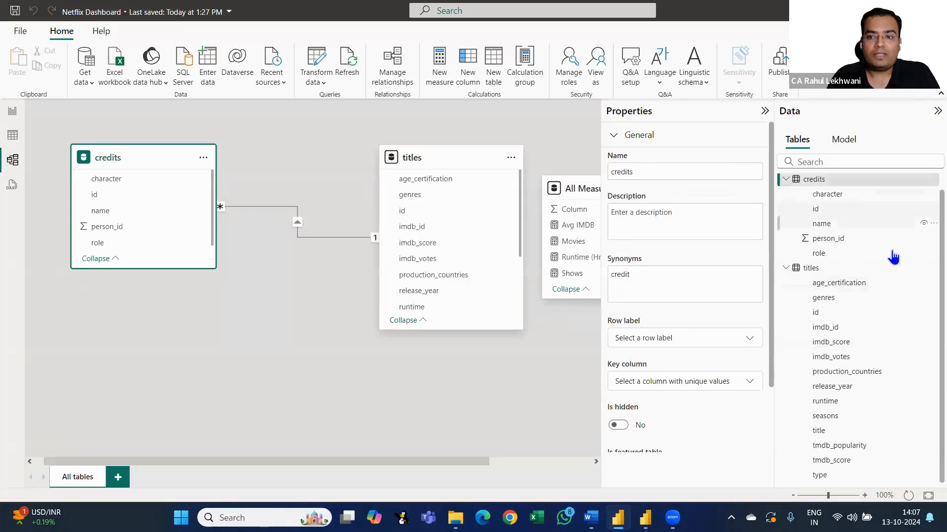
scroll(893, 257, up, 1)
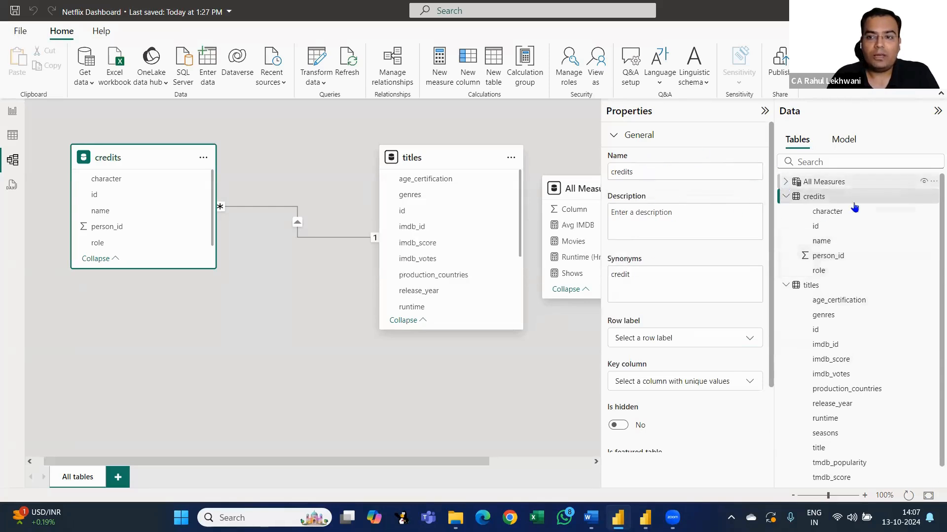
Review how the fields and measures are organised under All Measures, credits and titles in the model and report views
click(785, 181)
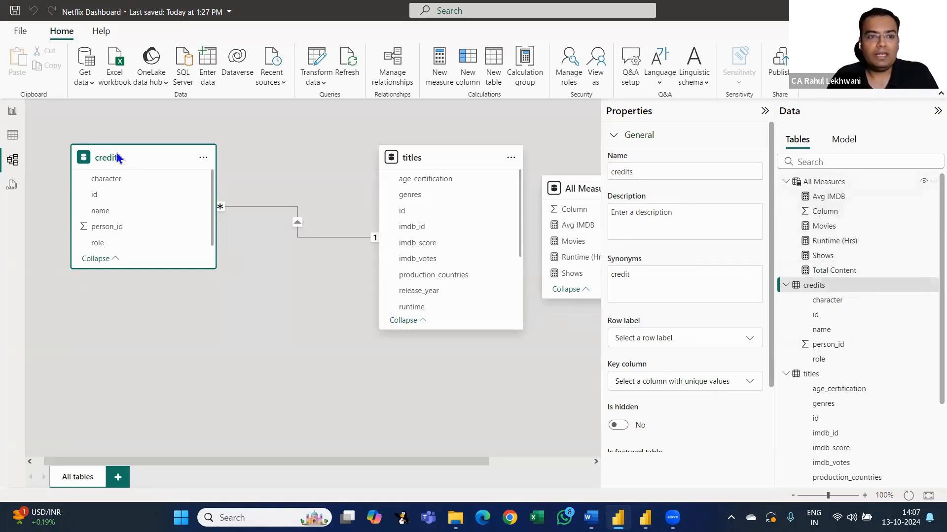
click(14, 114)
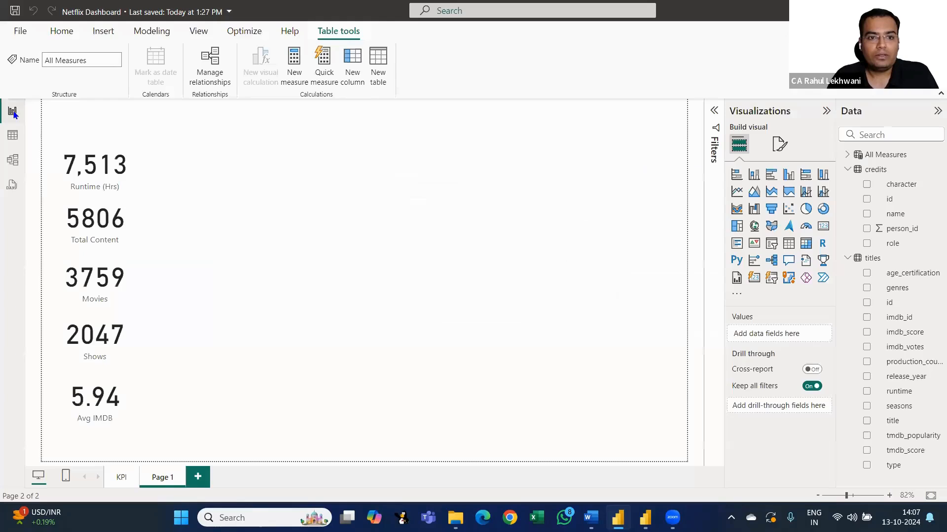
click(847, 170)
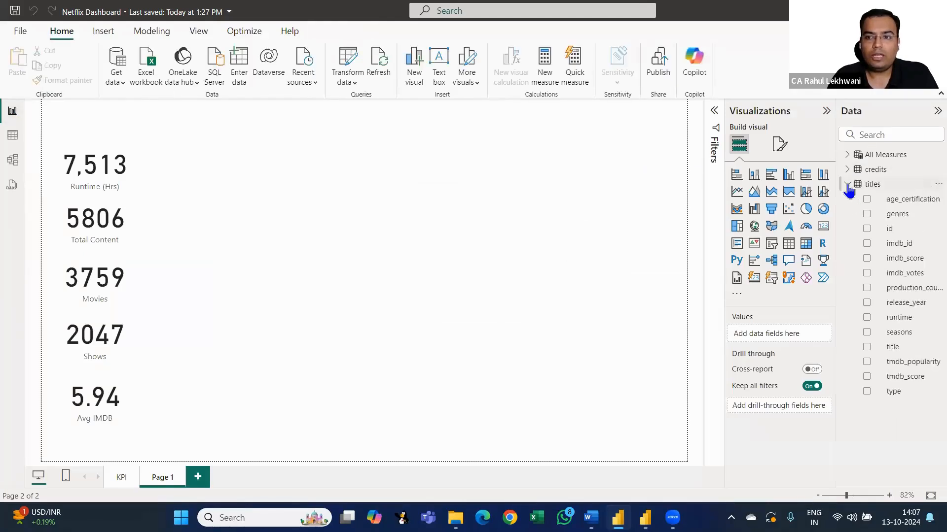
click(847, 184)
click(847, 155)
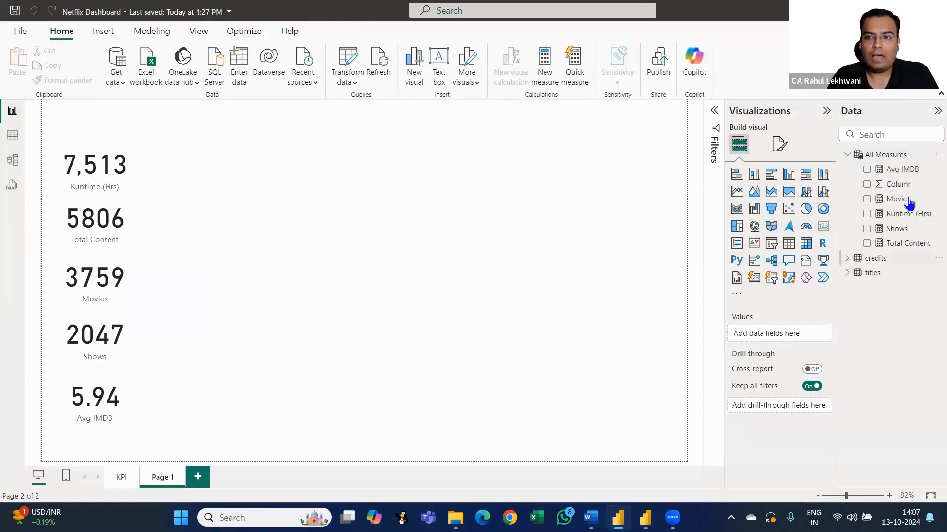
click(846, 257)
click(873, 346)
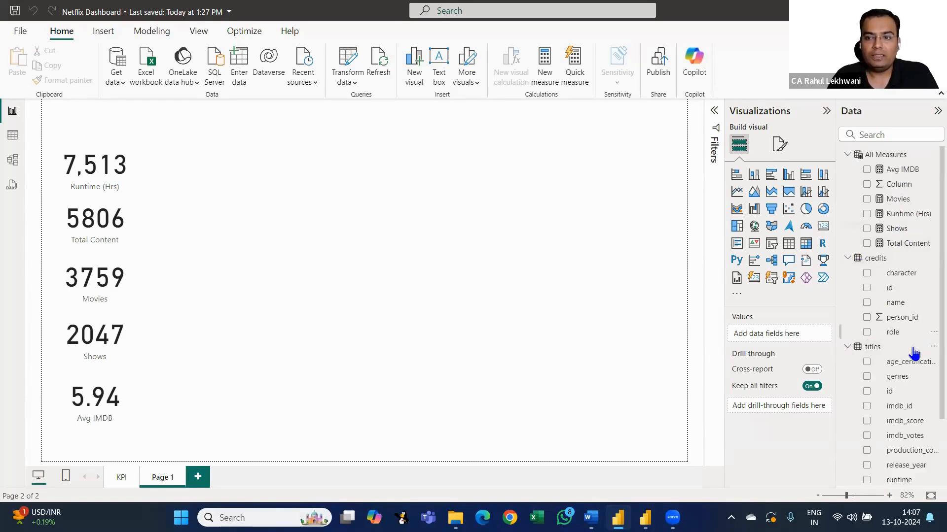
scroll(915, 354, down, 2)
scroll(887, 316, up, 1)
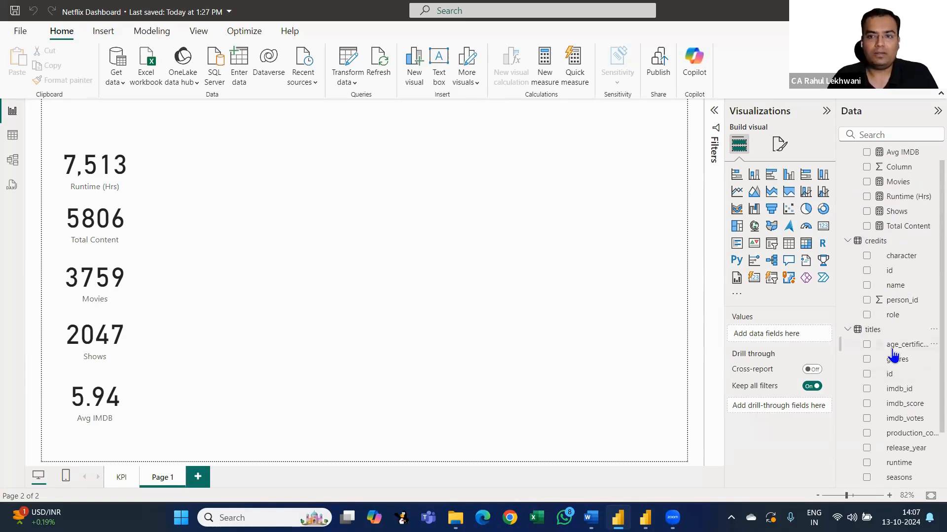
scroll(892, 359, up, 1)
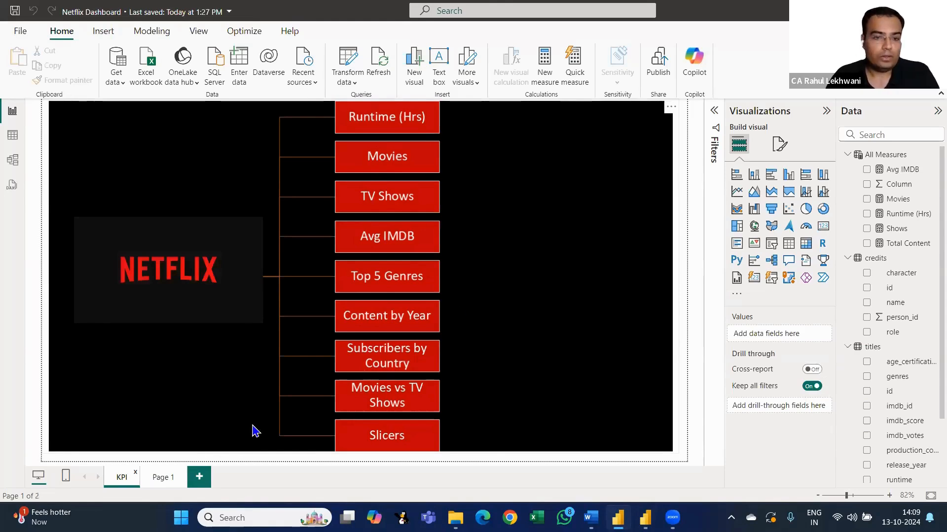
Add a table visual of the titles table's genres field to Page 1 and place it beside the KPI cards
click(171, 474)
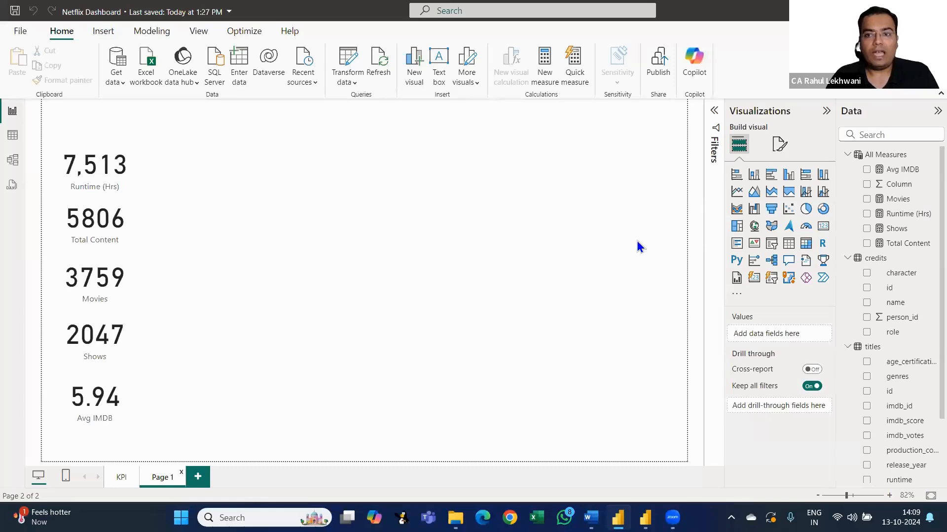
click(897, 134)
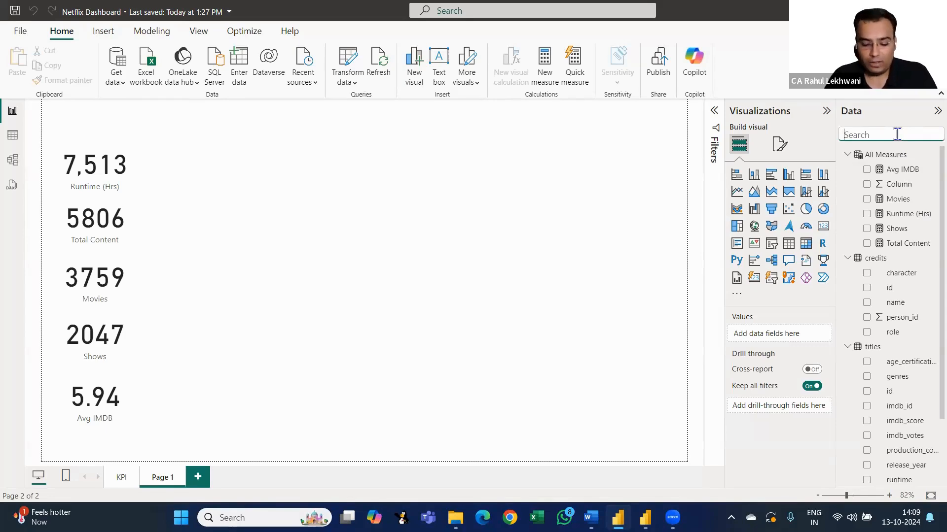
text(gen)
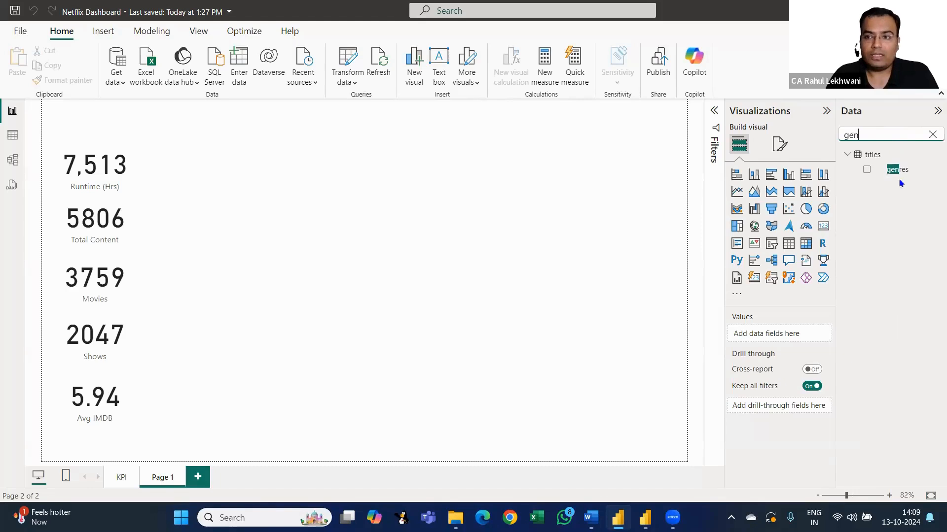
drag(899, 178, 536, 190)
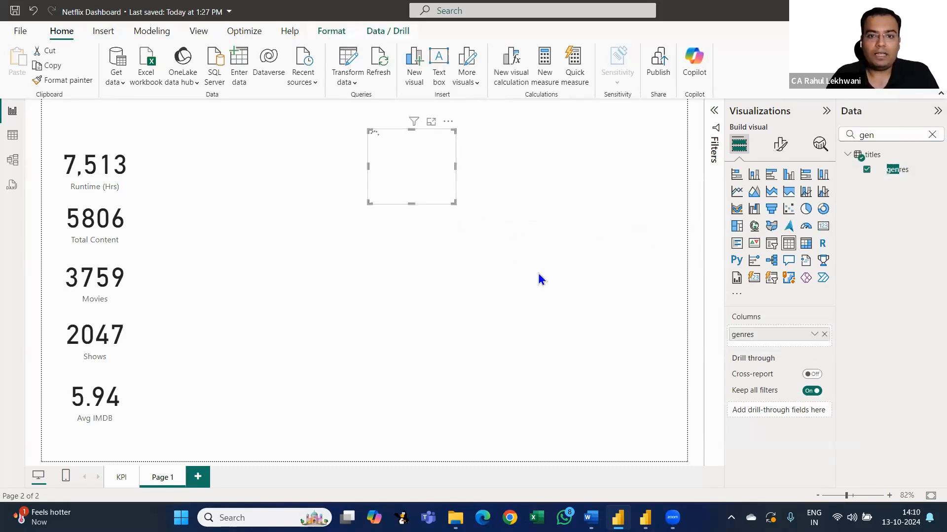
drag(498, 161, 384, 159)
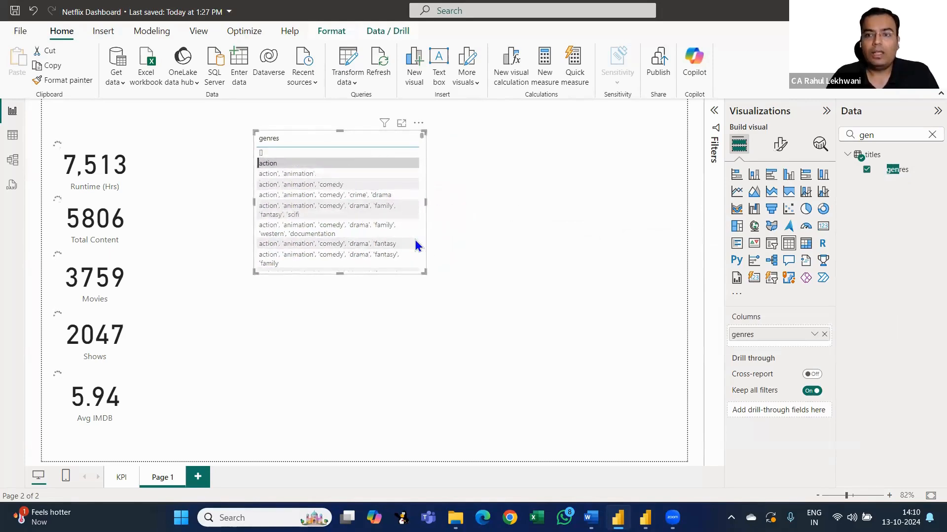
scroll(421, 185, down, 3)
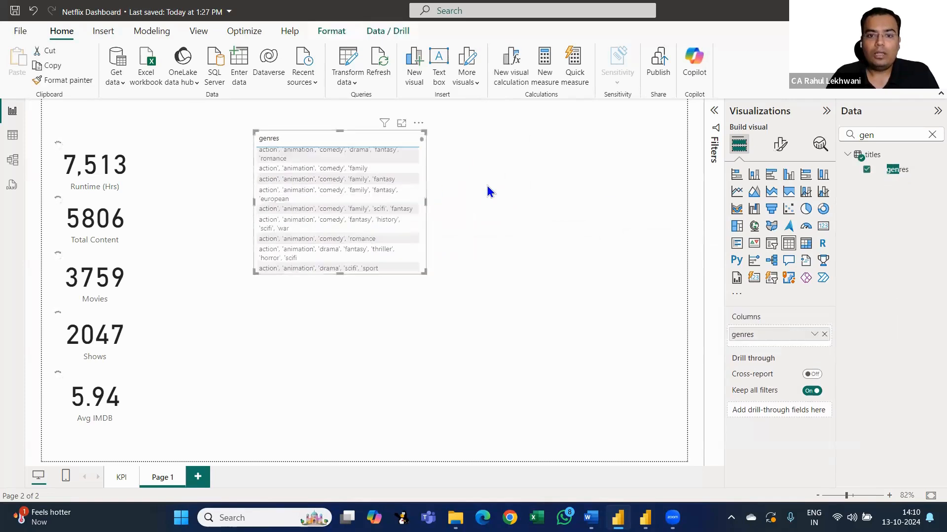
Add the Total Content measure to the genres table visual and enlarge the visual to show both columns
double_click(877, 135)
key(BackSpace)
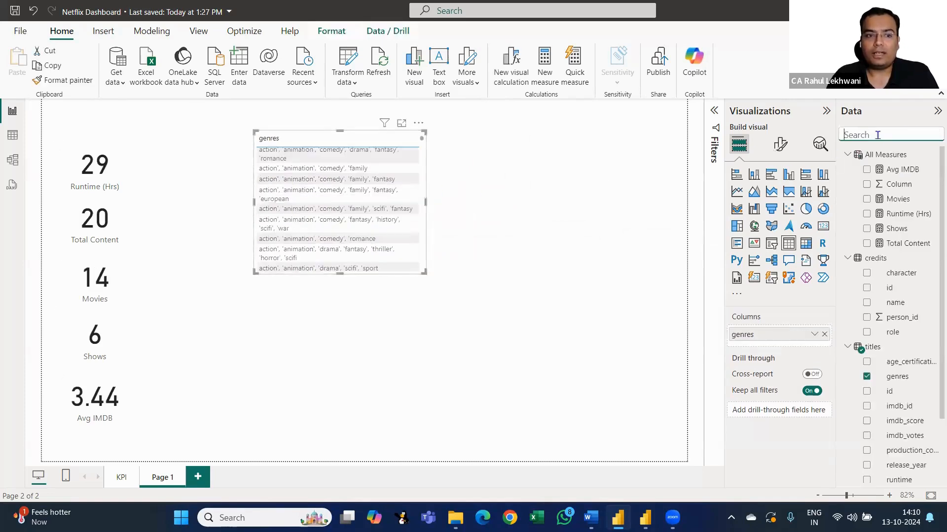
click(299, 211)
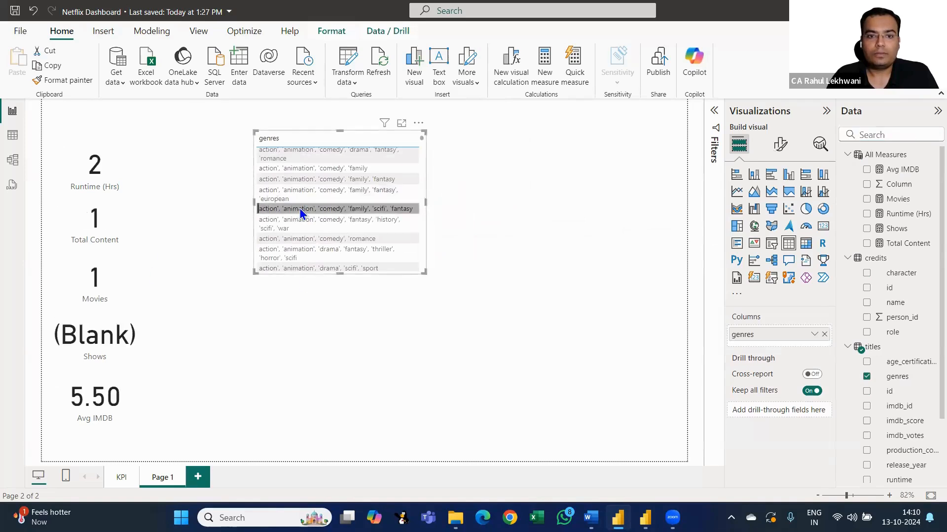
click(888, 135)
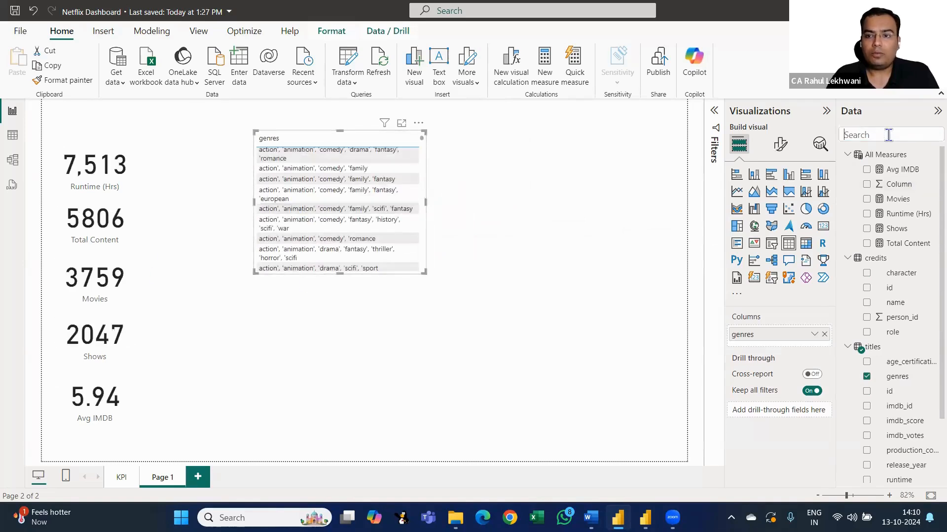
text(tot)
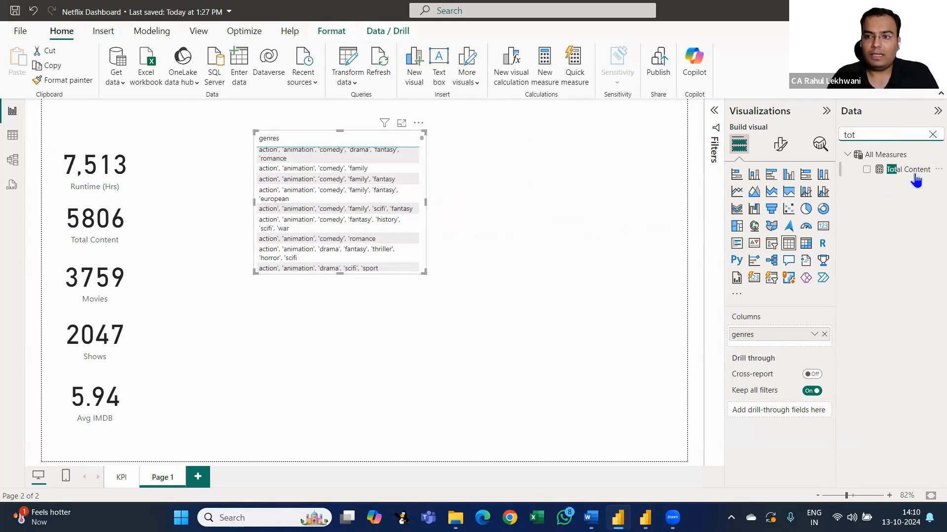
drag(907, 169, 419, 212)
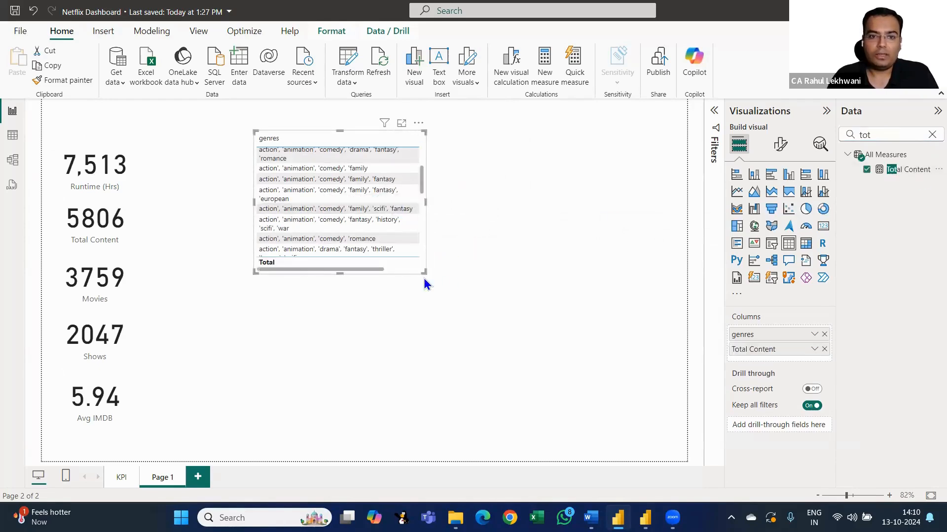
drag(424, 272, 566, 324)
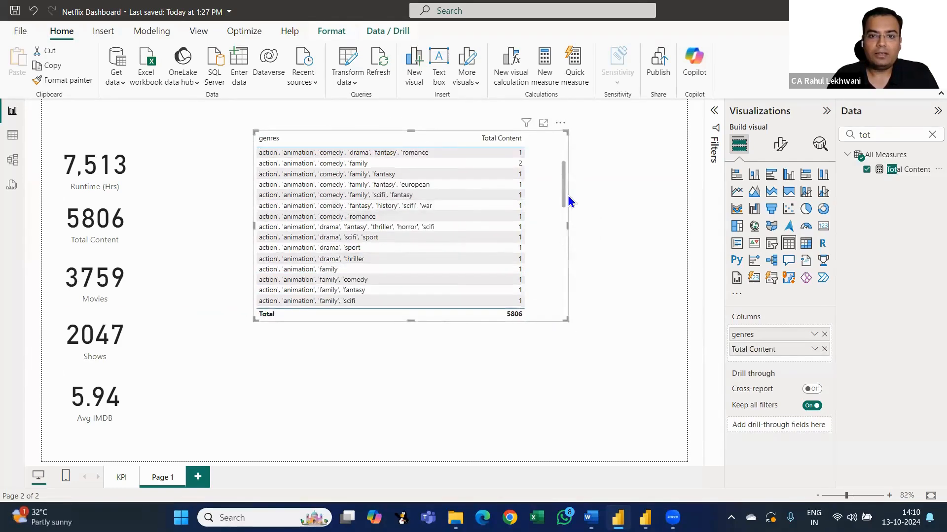
drag(563, 166, 580, 131)
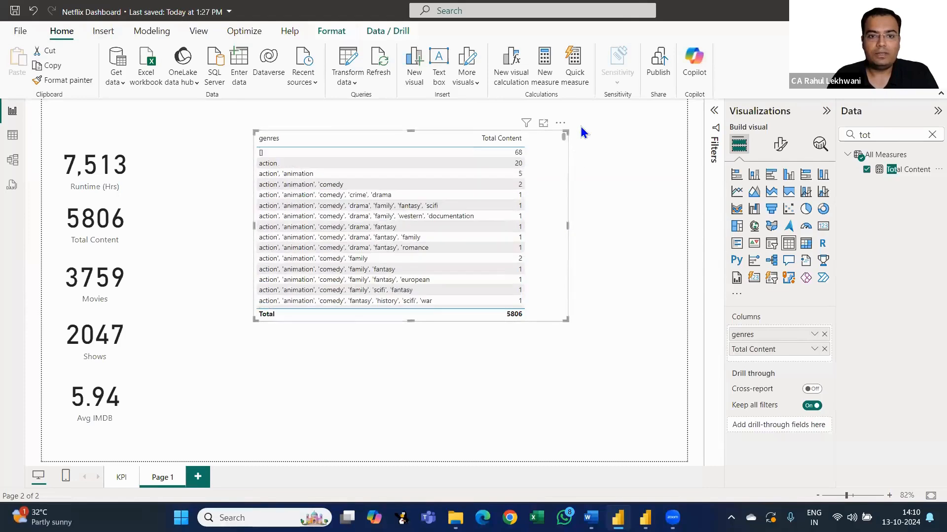
drag(569, 191, 597, 187)
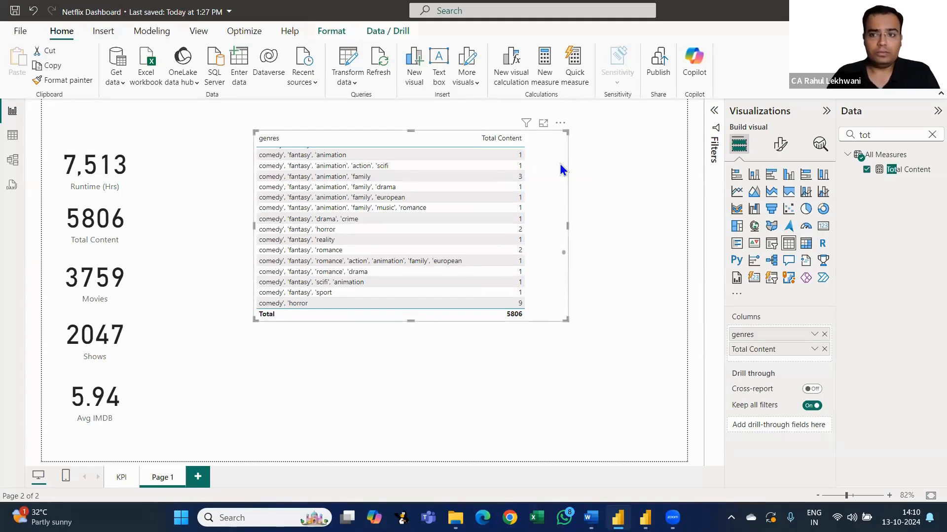
Add the titles table's type field to the genres table visual and slightly enlarge the visual
click(933, 134)
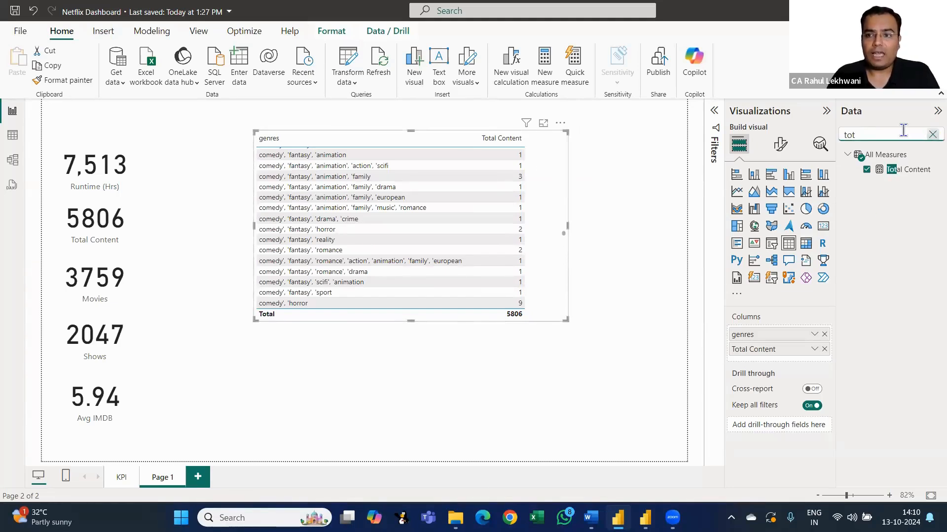
text(type)
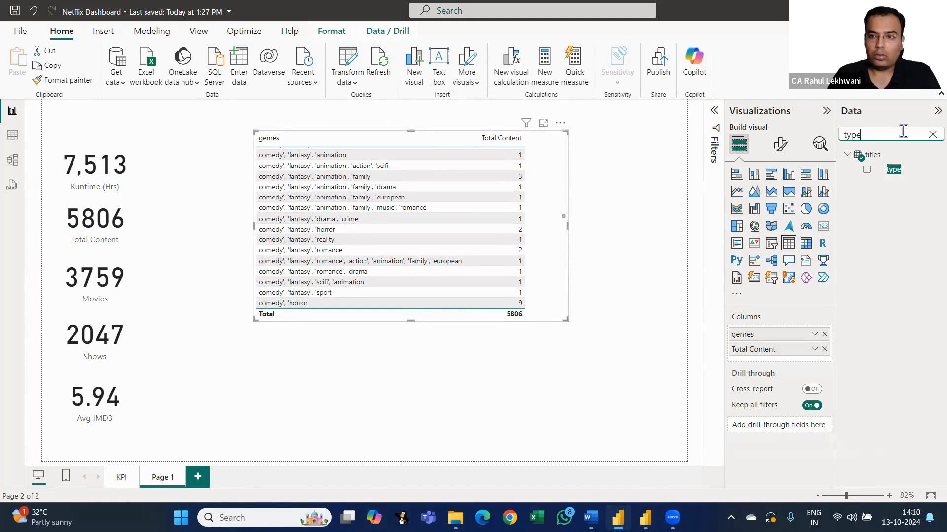
drag(898, 175, 548, 200)
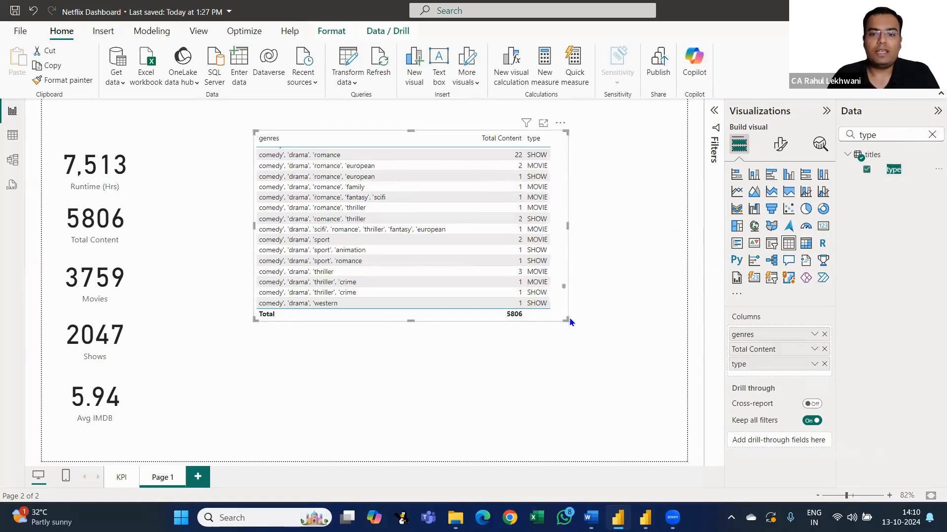
drag(569, 320, 587, 329)
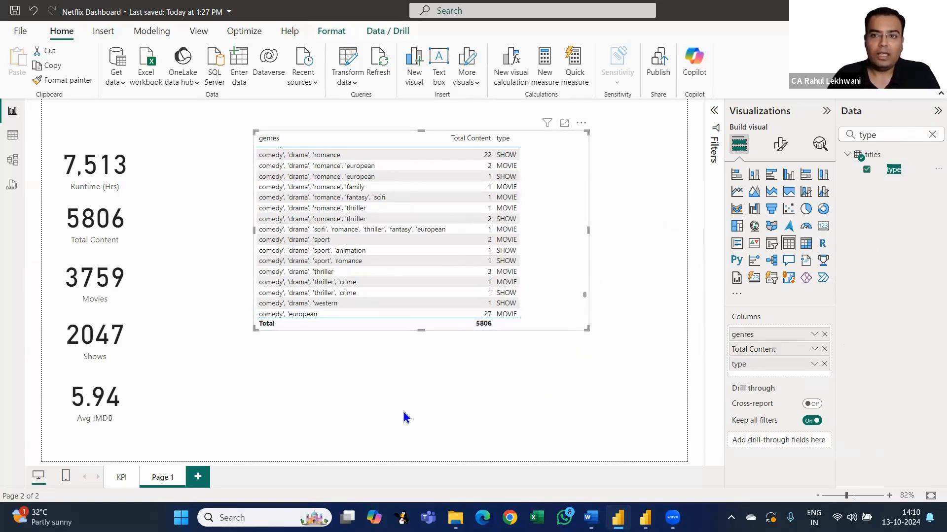
Convert the genres table visual to a stacked bar chart, shrink it and move it closer to the KPI cards
click(932, 135)
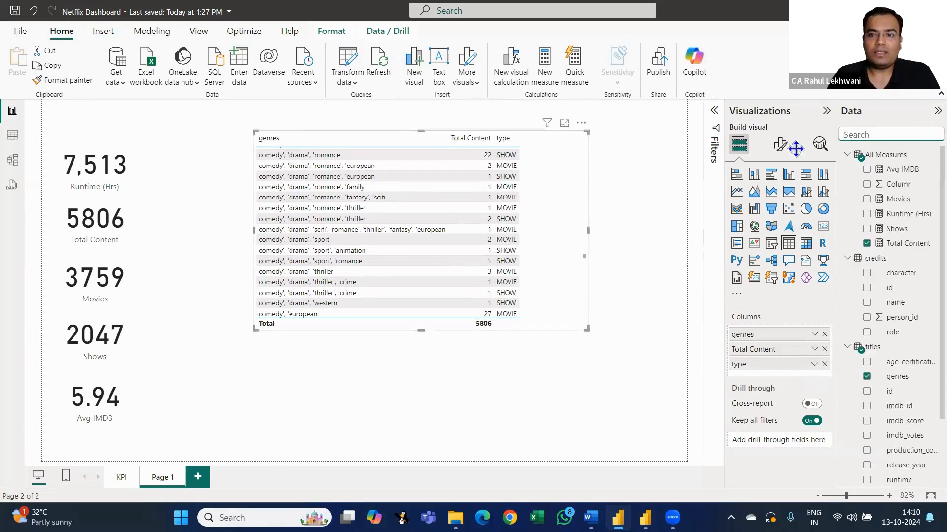
click(734, 173)
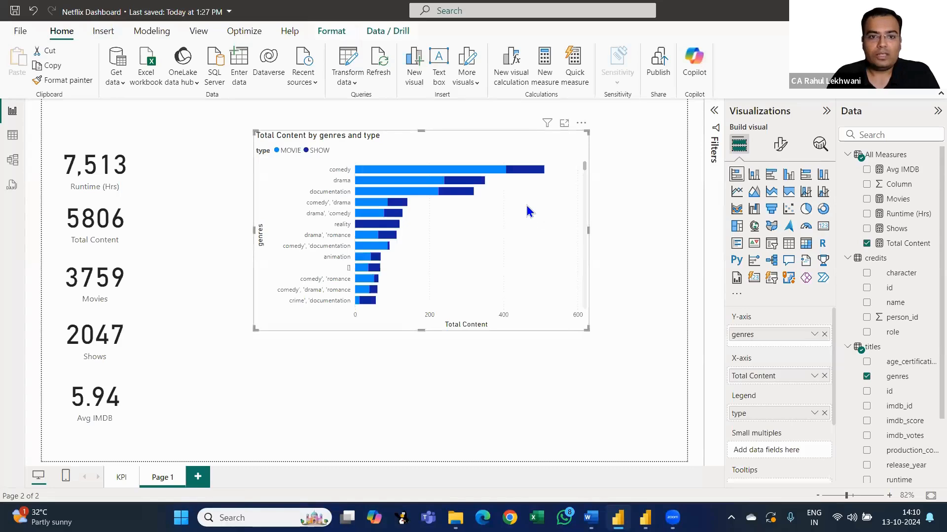
drag(502, 206, 451, 204)
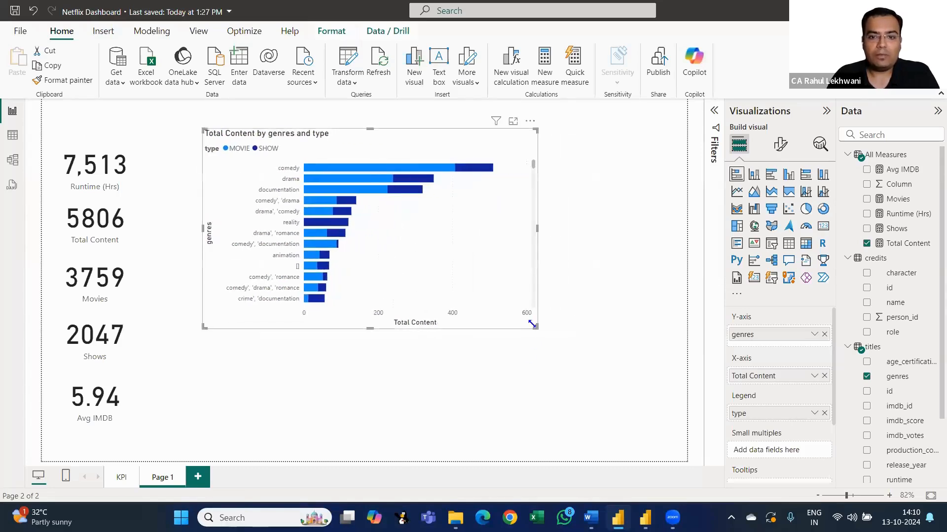
drag(532, 325, 496, 298)
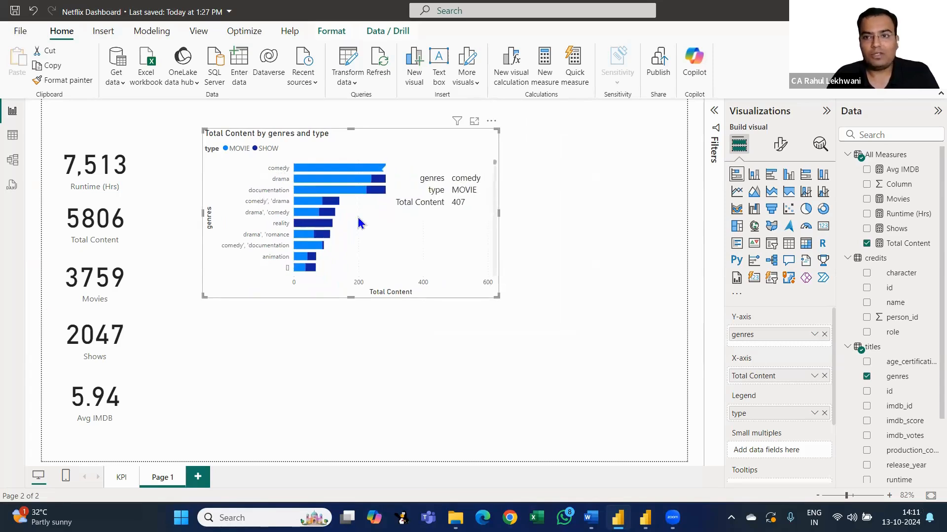
mouse_move(376, 203)
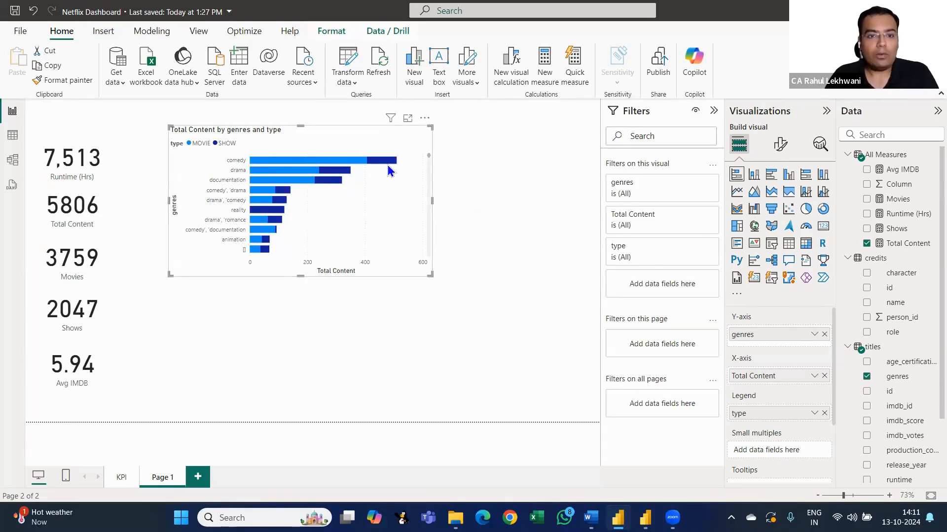
drag(381, 146, 370, 152)
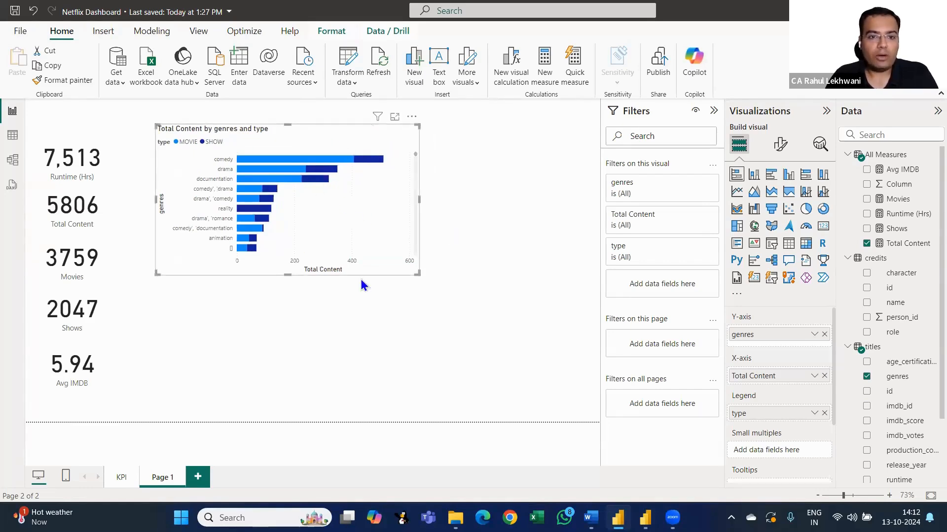
Look through the genre bars in the stacked bar chart and display the filters available for the visual
scroll(413, 175, down, 5)
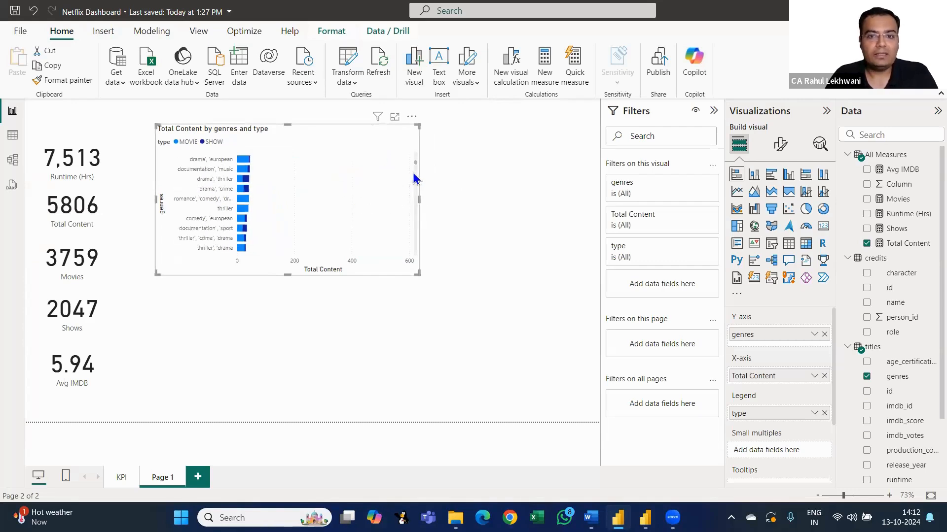
scroll(414, 175, up, 5)
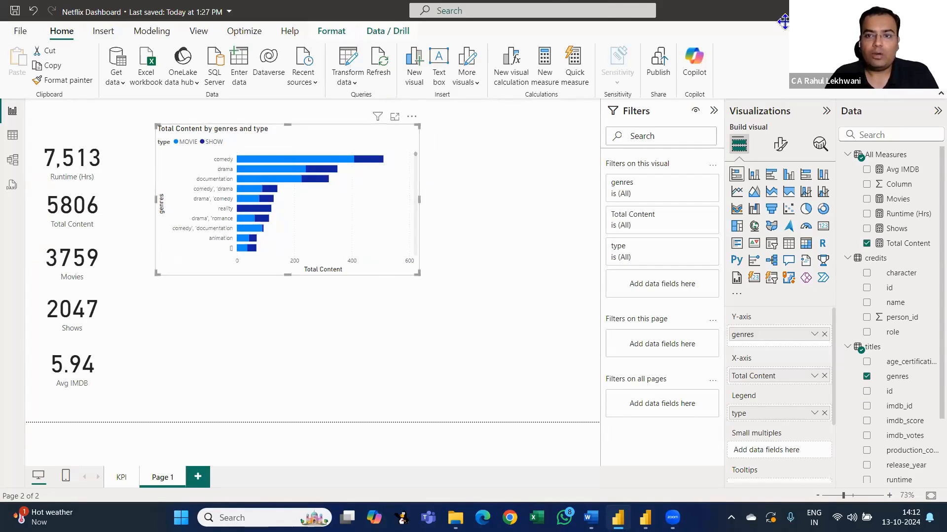
click(713, 111)
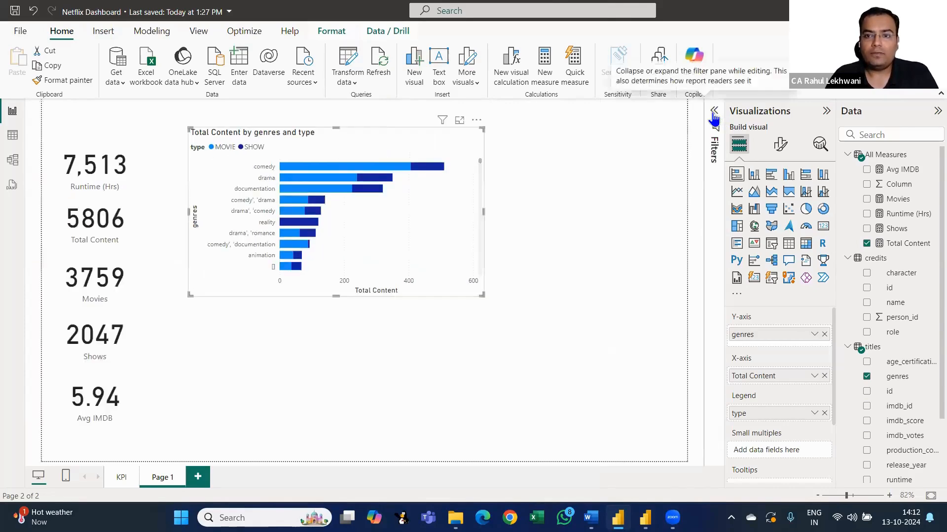
click(719, 114)
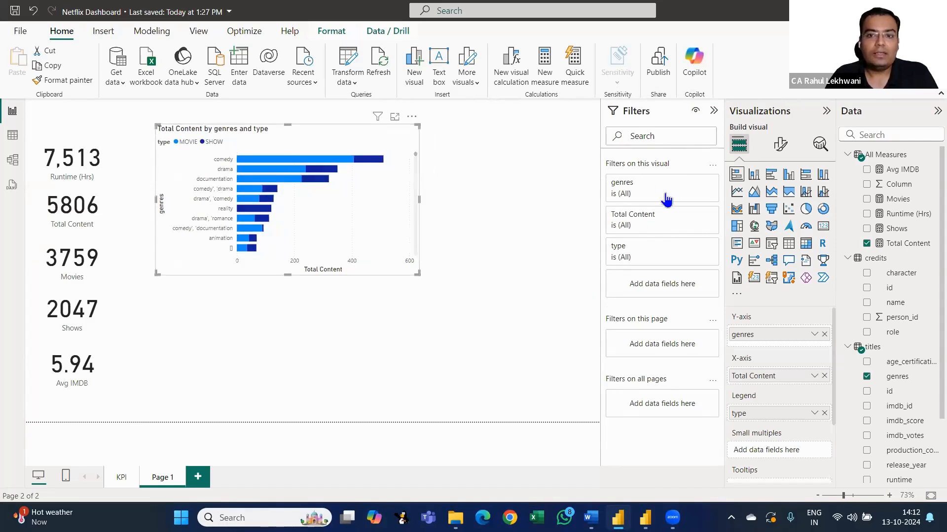
Filter the genres in the stacked bar chart to the top 5 by Total Content with a Top N filter
click(695, 185)
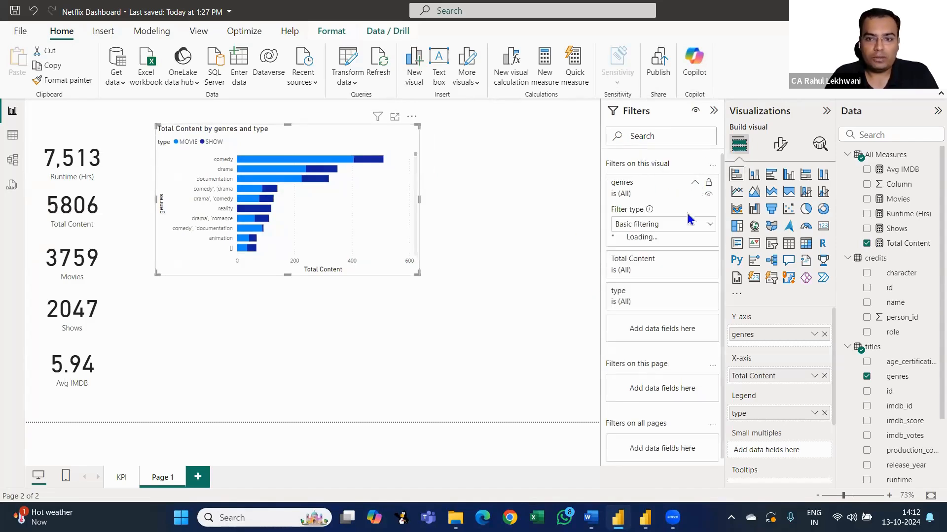
click(645, 225)
click(633, 274)
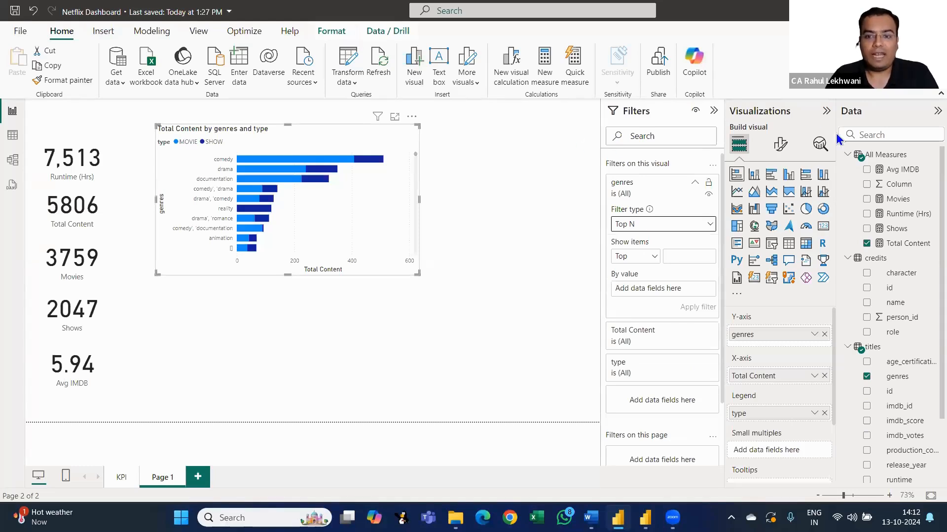
click(686, 255)
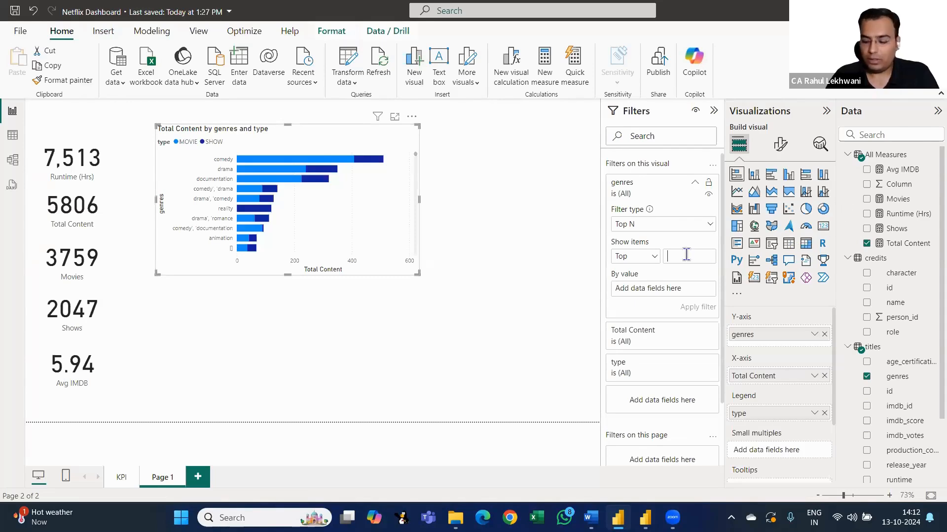
text(5)
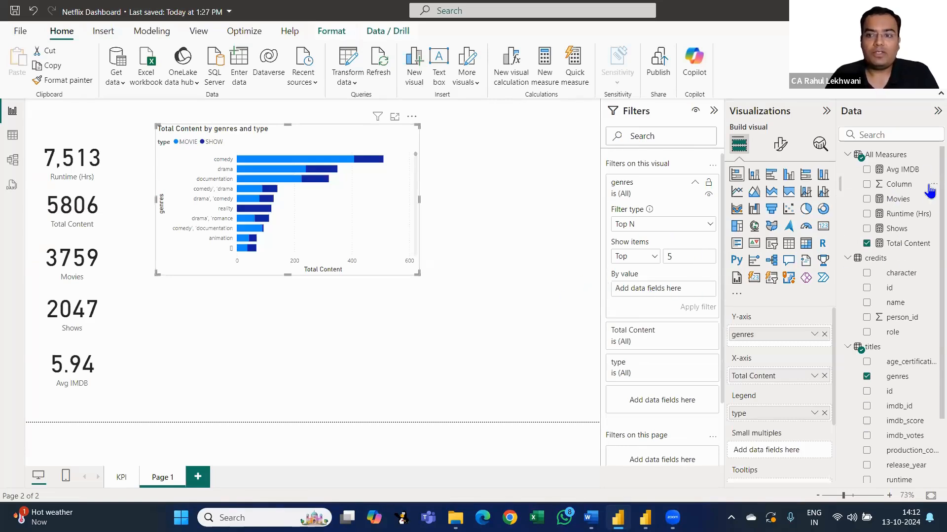
drag(907, 244, 647, 292)
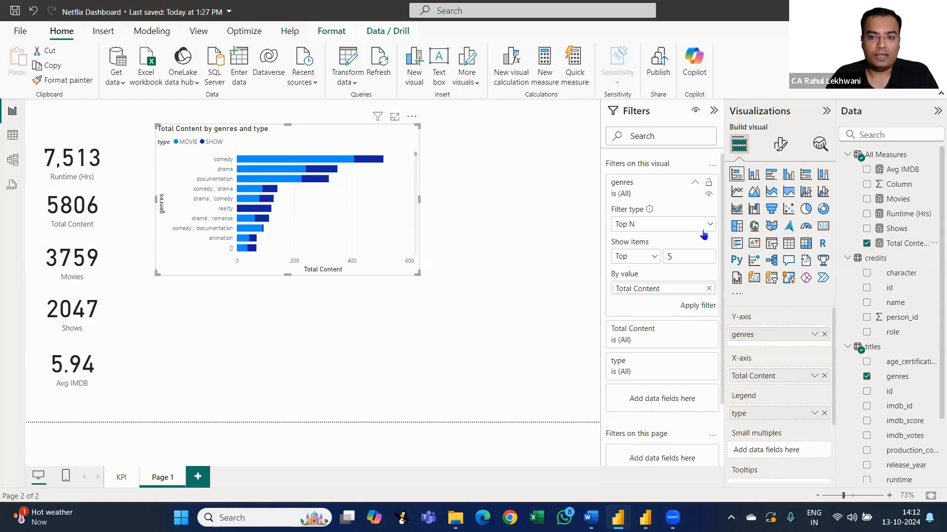
click(697, 304)
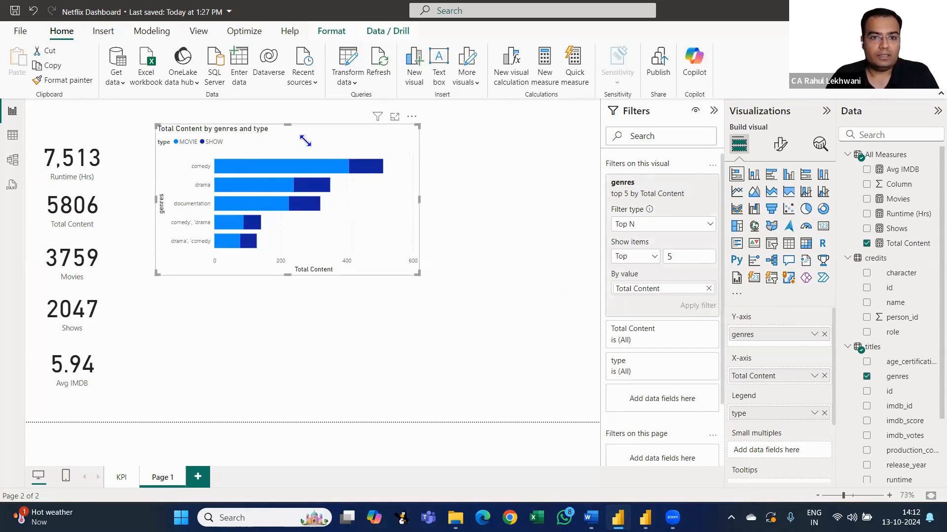
Move the stacked bar chart slightly closer to the KPI cards and turn on its data labels
mouse_move(305, 140)
mouse_down()
mouse_move(298, 140)
mouse_move(305, 141)
mouse_up()
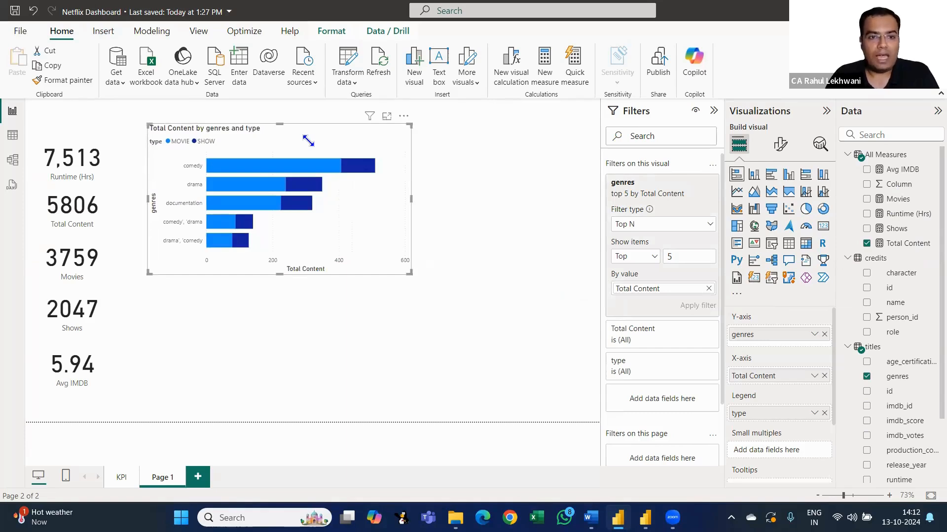
drag(303, 141, 304, 141)
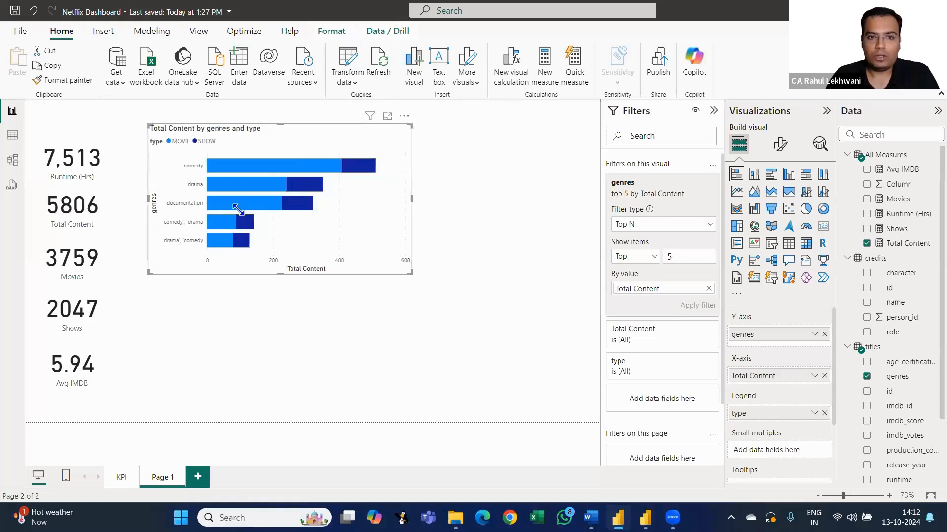
click(781, 144)
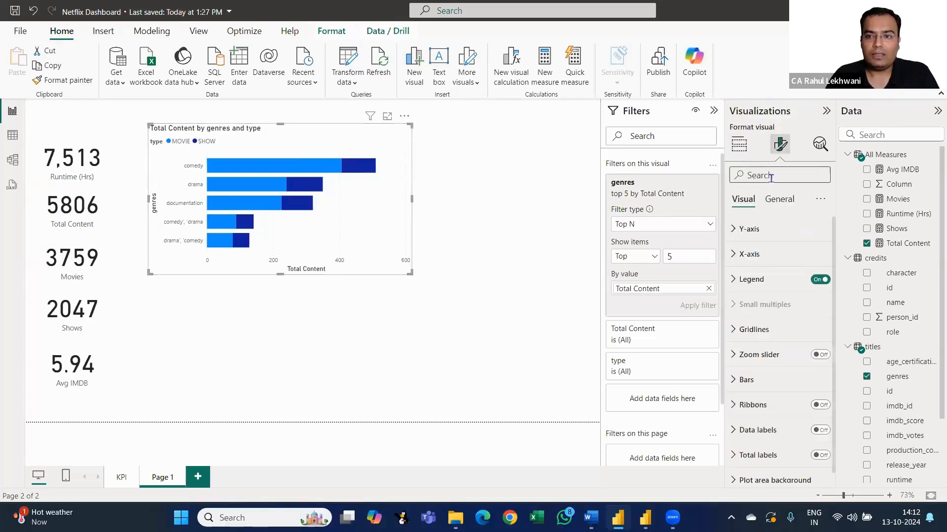
text(data)
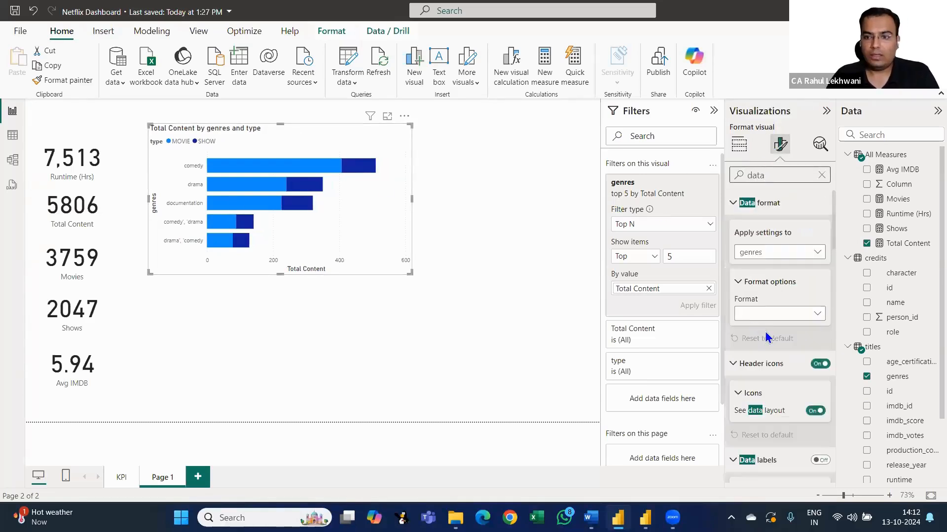
scroll(791, 316, down, 10)
scroll(794, 317, up, 5)
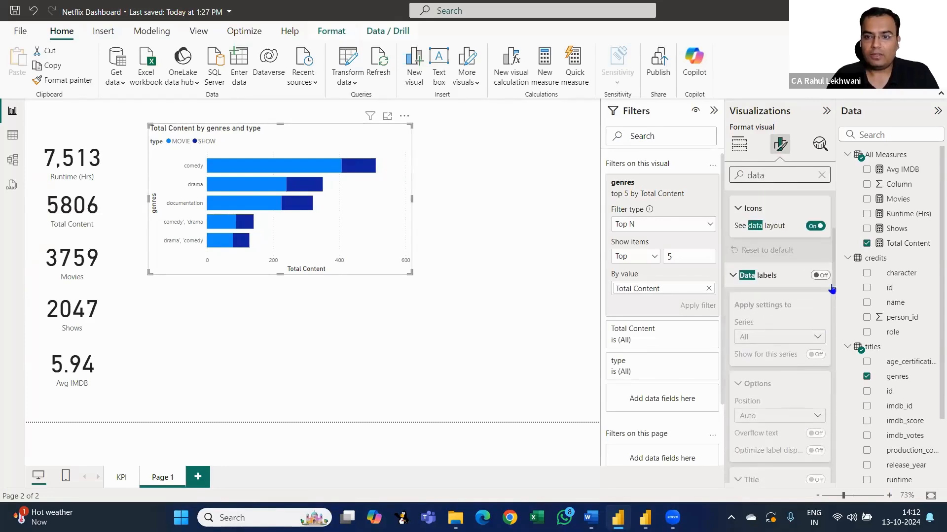
click(819, 275)
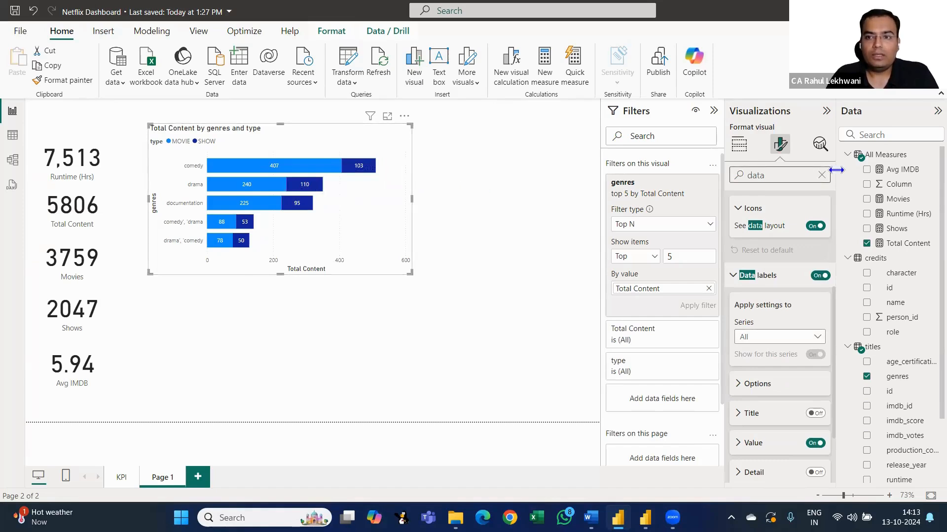
click(821, 175)
click(740, 150)
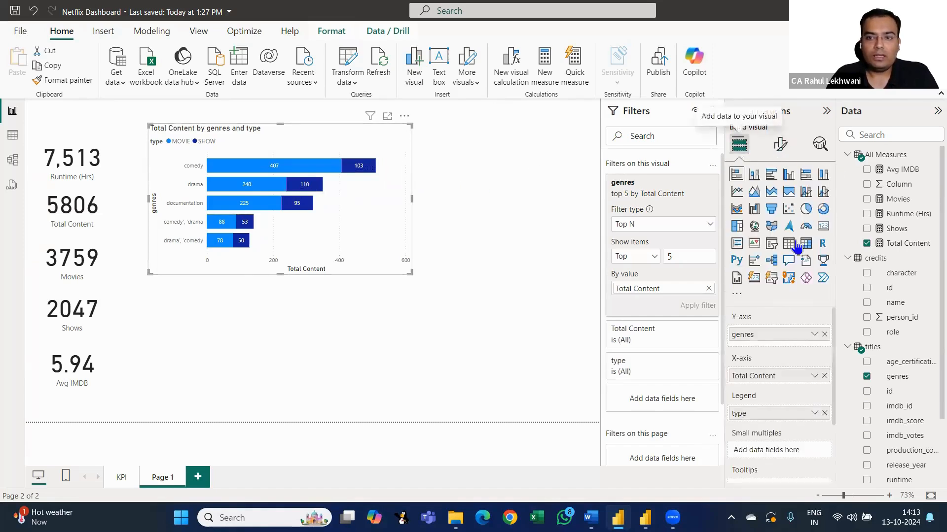
Turn off the X-axis values of the stacked bar chart
click(780, 150)
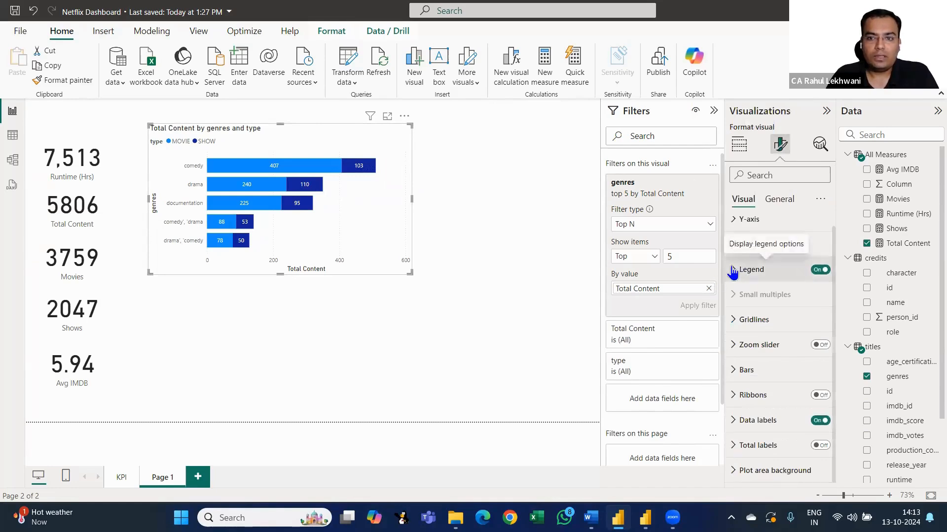
click(732, 270)
click(732, 246)
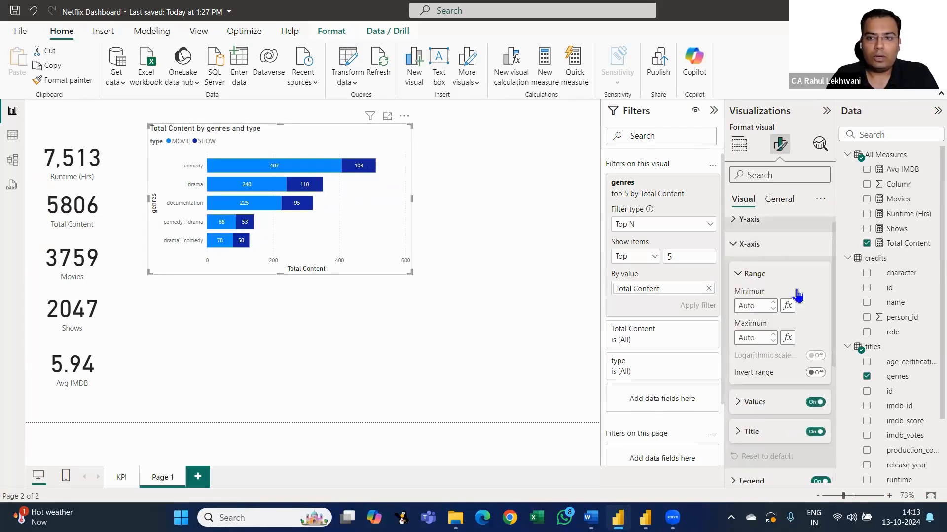
scroll(808, 315, down, 2)
click(815, 340)
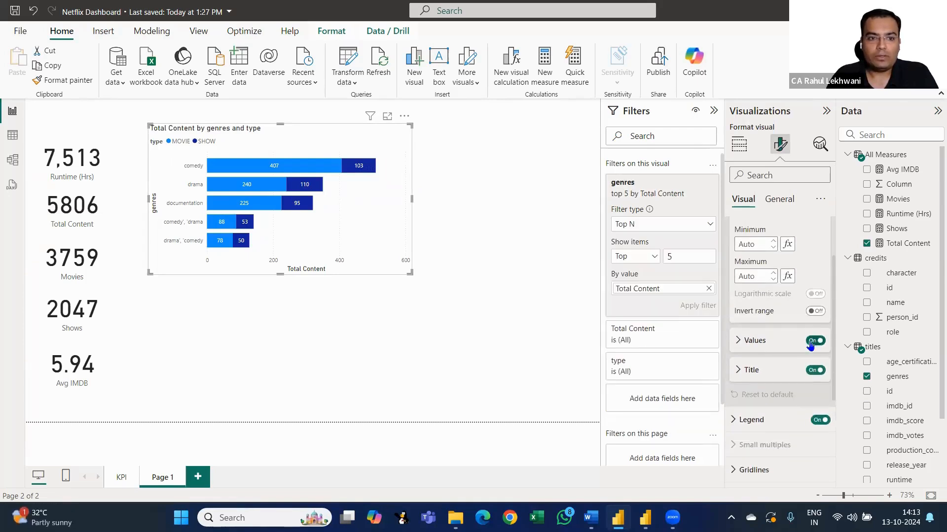
Turn off the Y-axis title of the stacked bar chart, keeping the Y-axis values on
scroll(760, 256, up, 3)
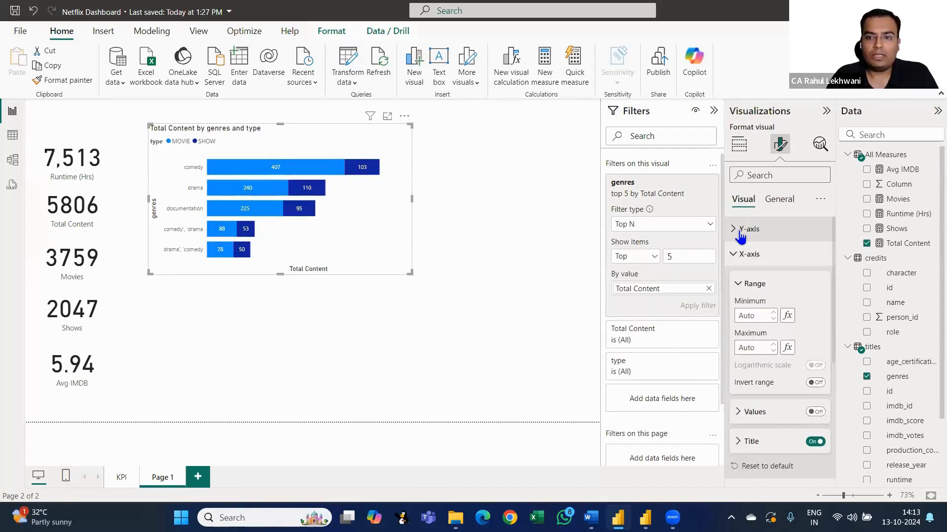
click(741, 232)
scroll(791, 251, down, 1)
scroll(791, 251, up, 1)
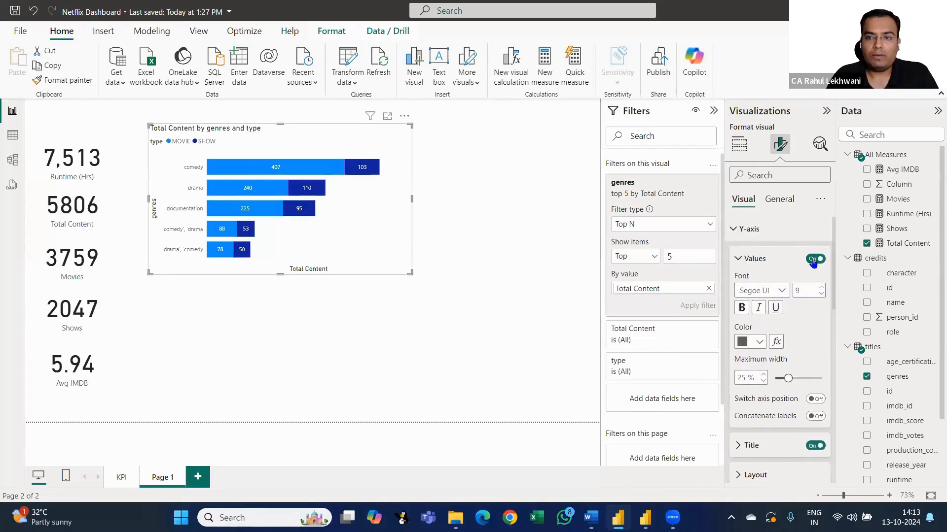
click(815, 259)
click(815, 258)
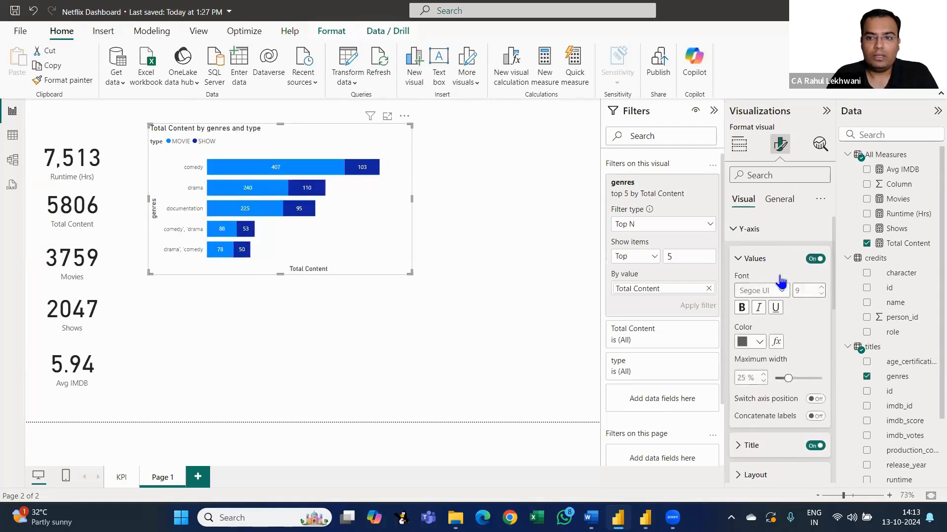
scroll(803, 274, down, 3)
scroll(803, 274, down, 1)
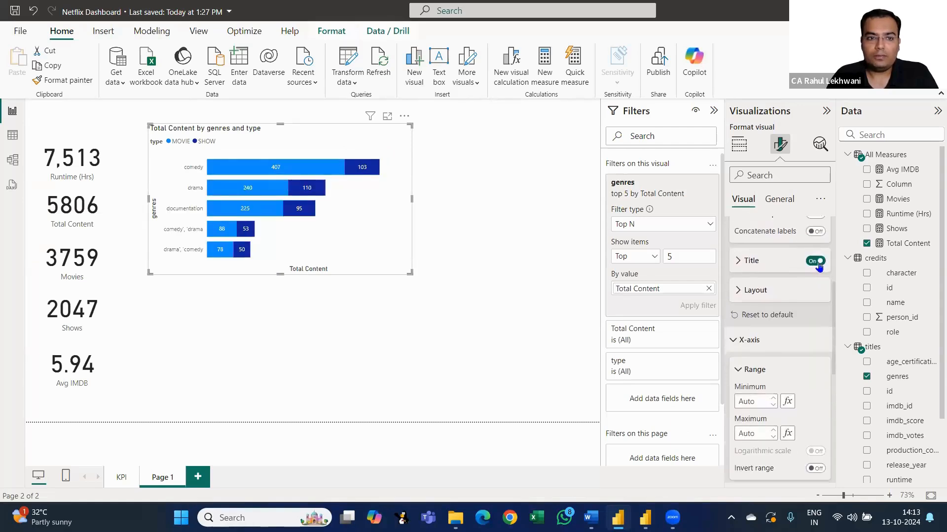
click(815, 260)
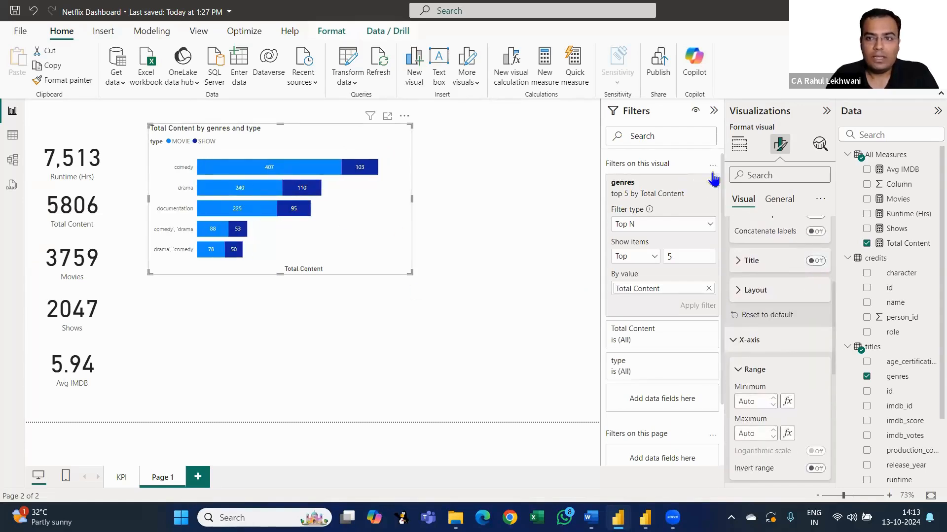
Change the stacked bar chart's title text to "Top 5 Genres"
click(741, 146)
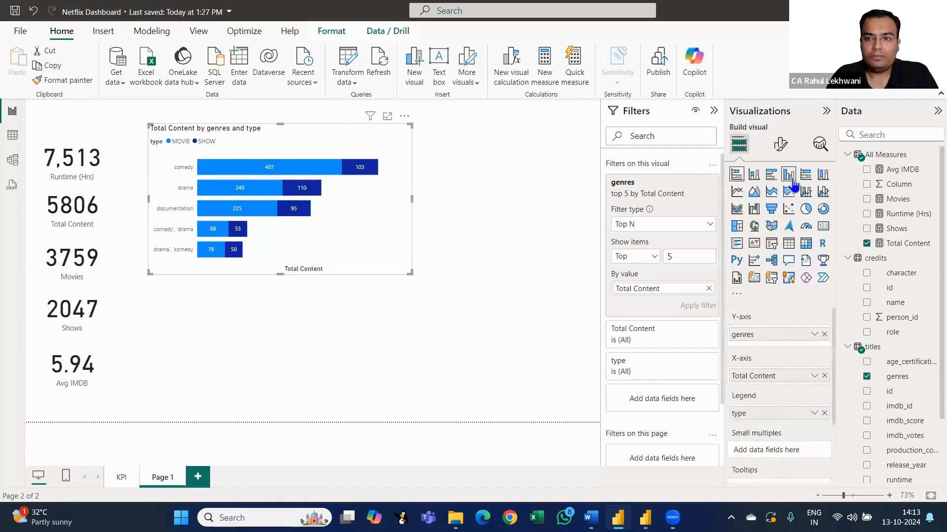
click(780, 144)
click(779, 199)
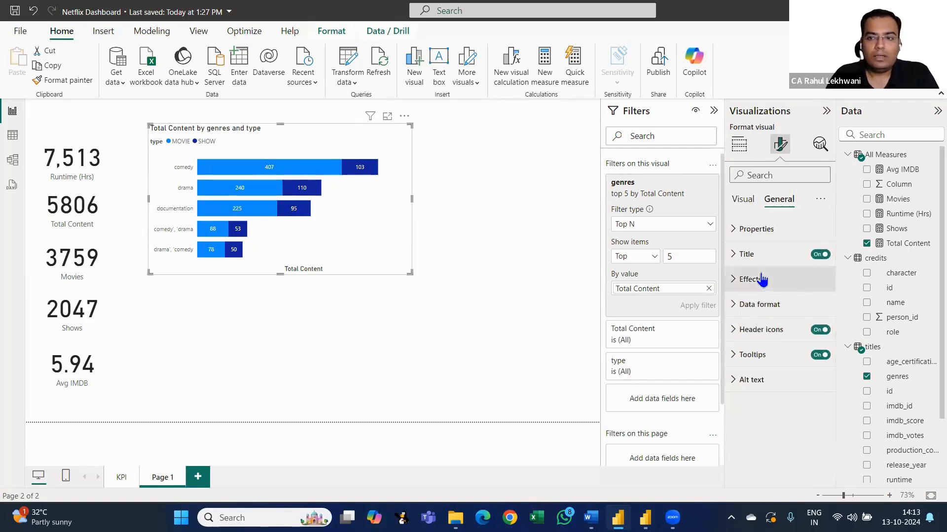
click(744, 254)
double_click(767, 316)
triple_click(767, 317)
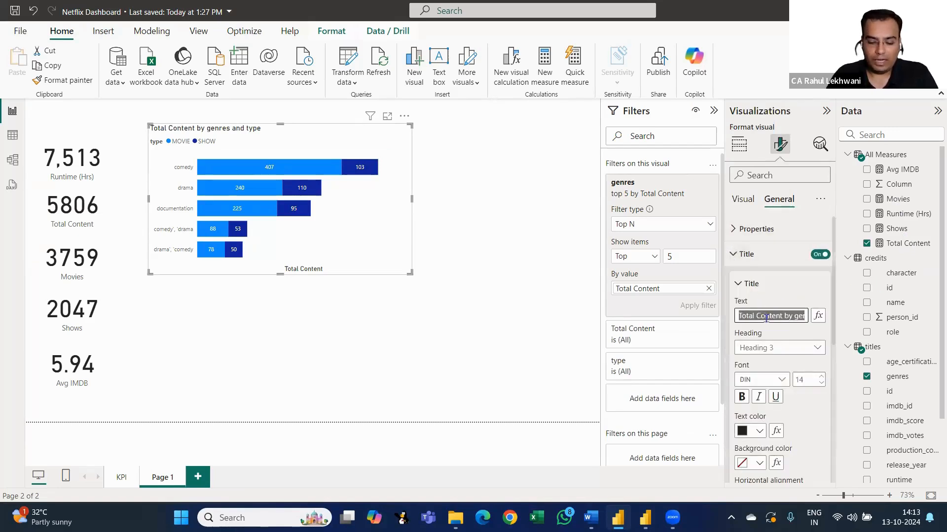
text(Top 5 Genres)
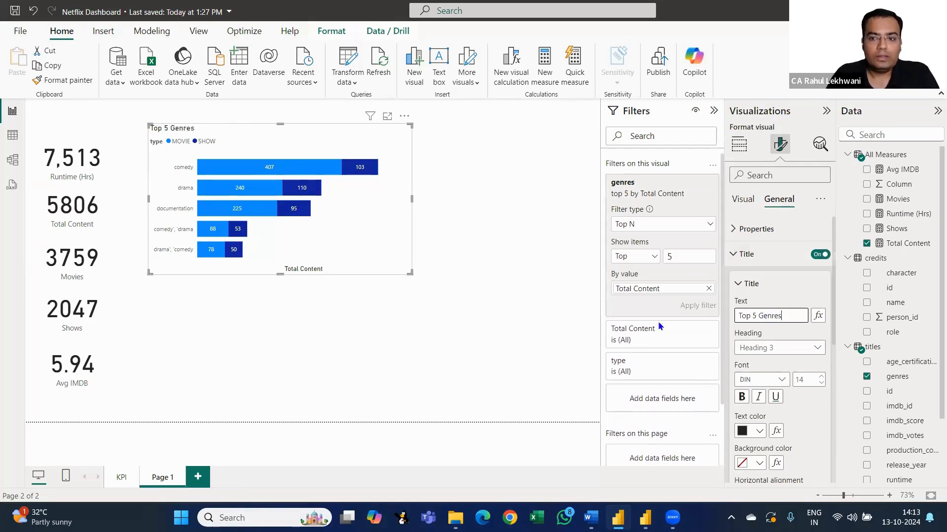
Make the chart title bold, set its font size to 17 and align it left
scroll(754, 284, down, 3)
click(741, 273)
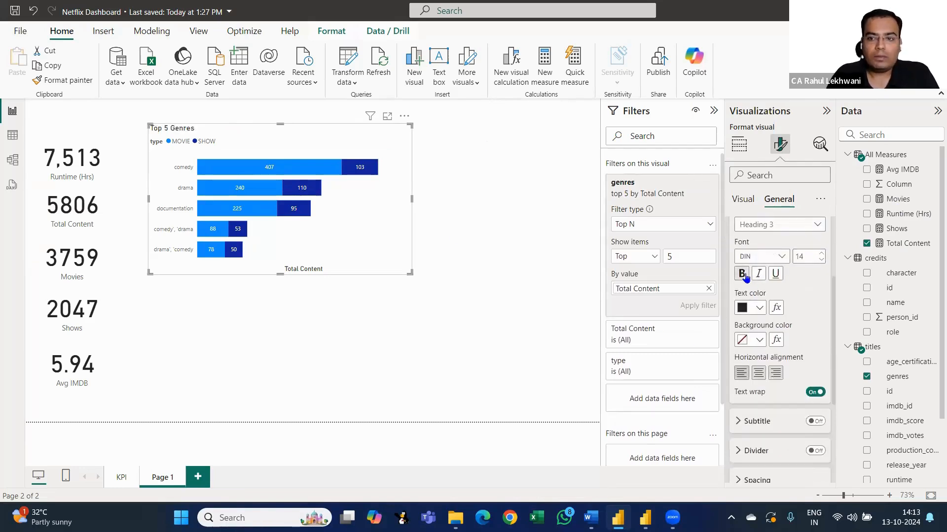
click(758, 373)
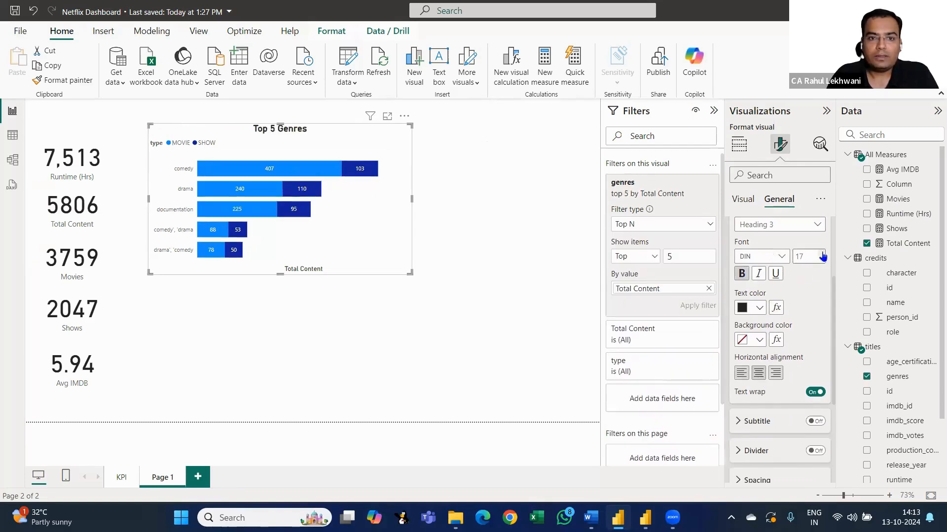
click(742, 373)
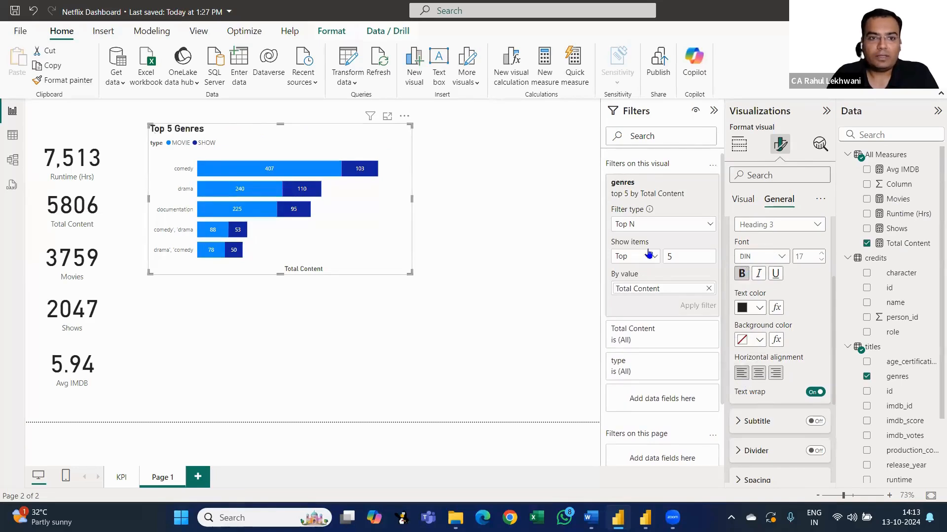
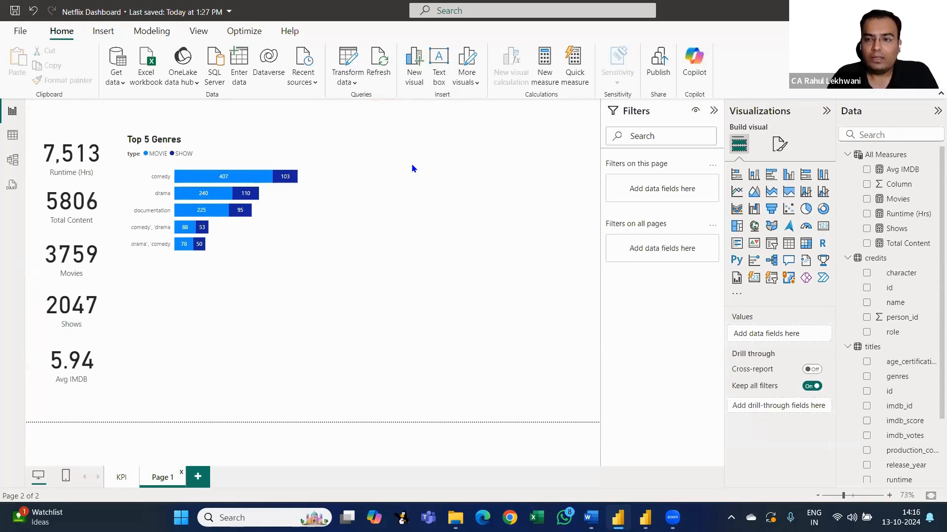
Create a table visual from the titles table's release_year field and move it closer to the Top 5 Genres chart
scroll(929, 319, down, 3)
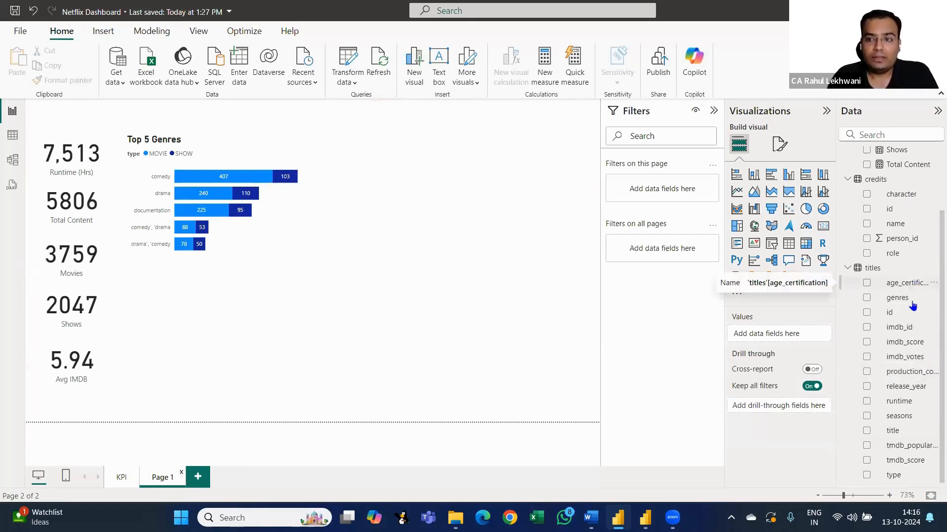
scroll(913, 317, up, 3)
scroll(910, 345, down, 3)
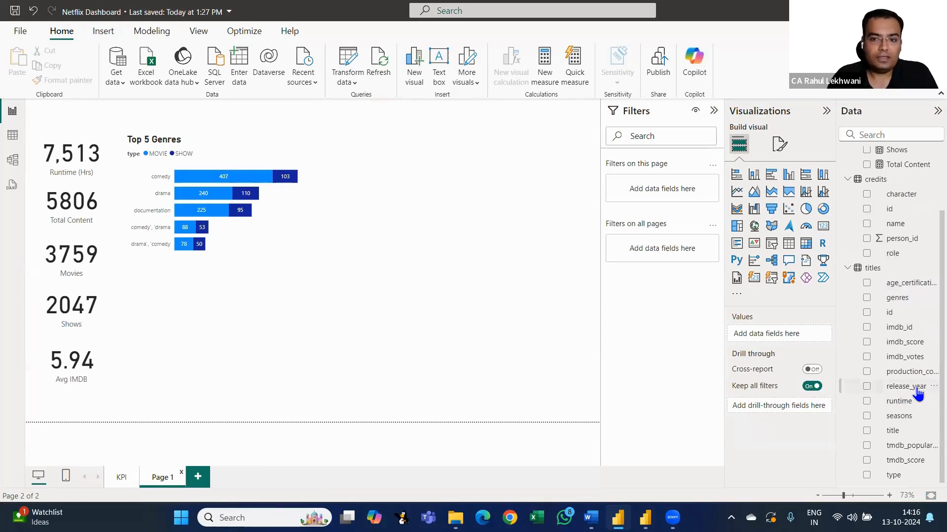
drag(918, 394, 435, 309)
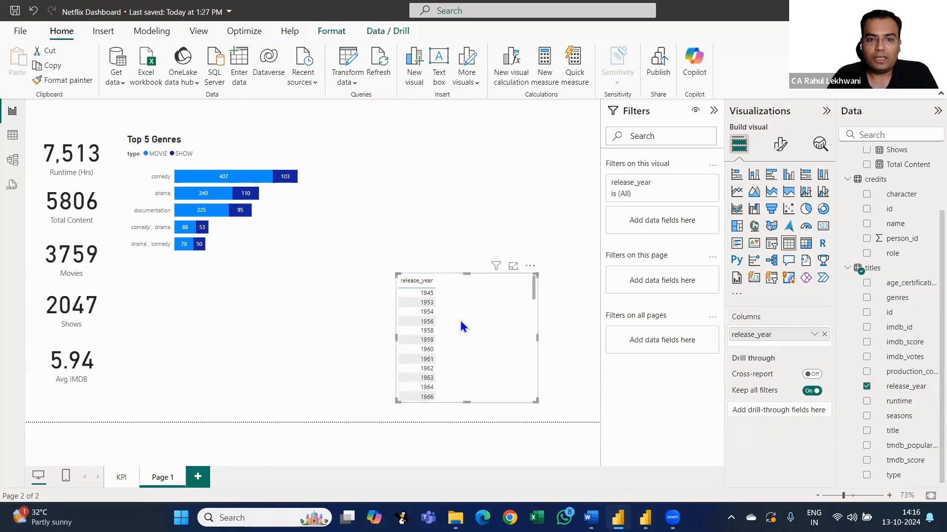
drag(460, 318, 404, 293)
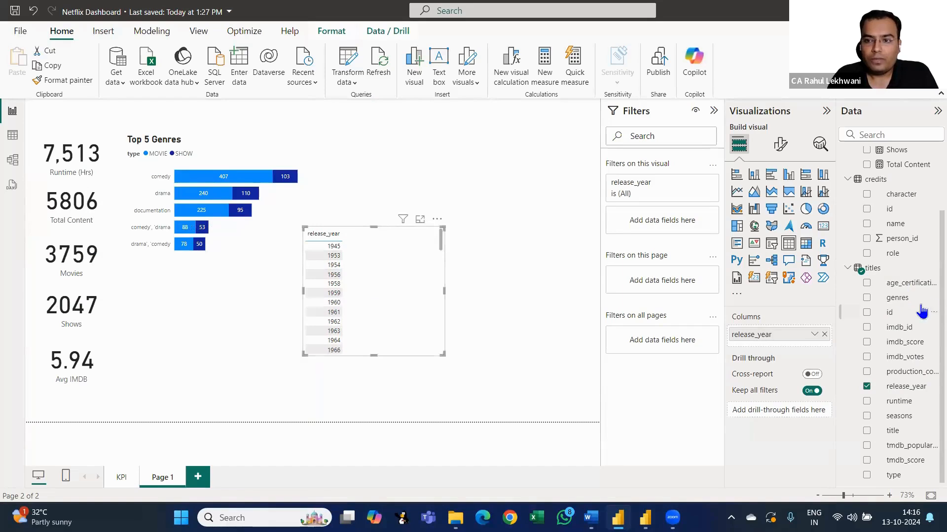
Enlarge the release year table visual and add the Total Content measure to it
drag(442, 352, 497, 387)
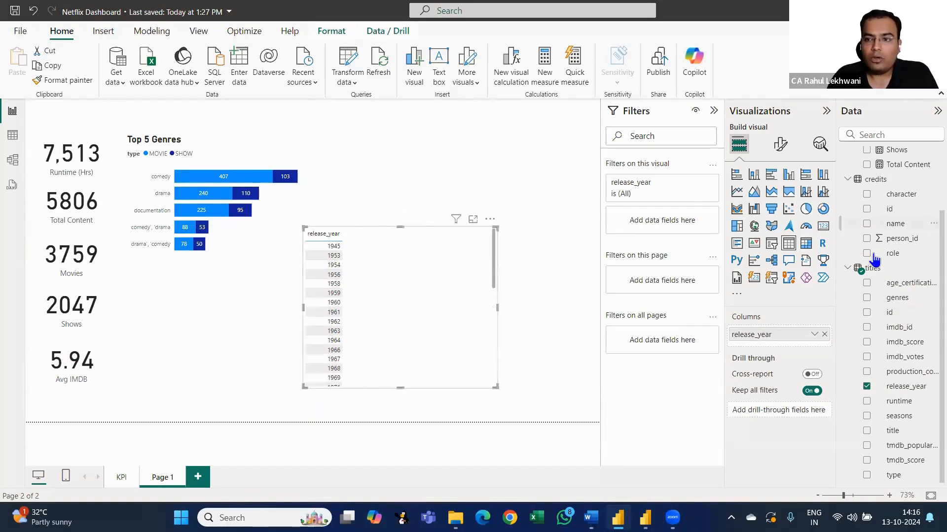
scroll(912, 240, up, 3)
drag(911, 240, 408, 308)
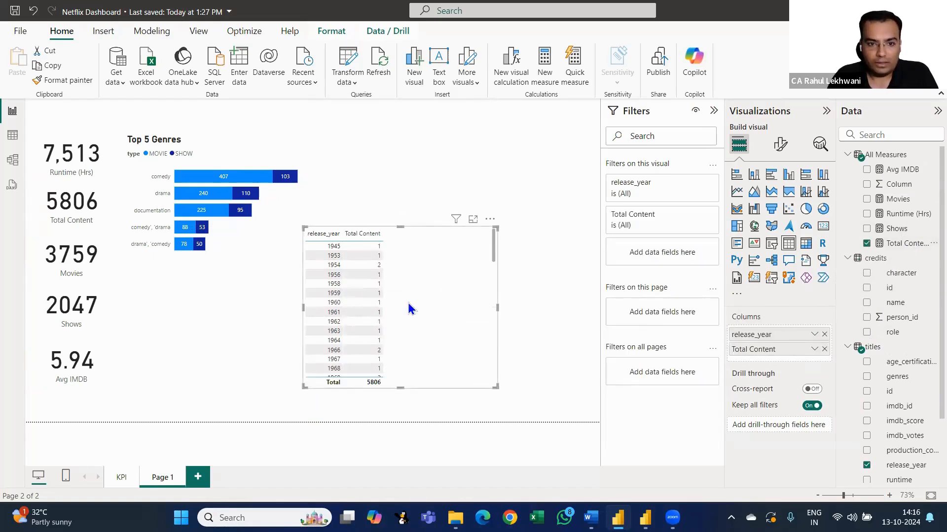
Review the yearly content counts, convert the release year table to a line chart and move it below the Top 5 Genres chart
scroll(373, 384, down, 2)
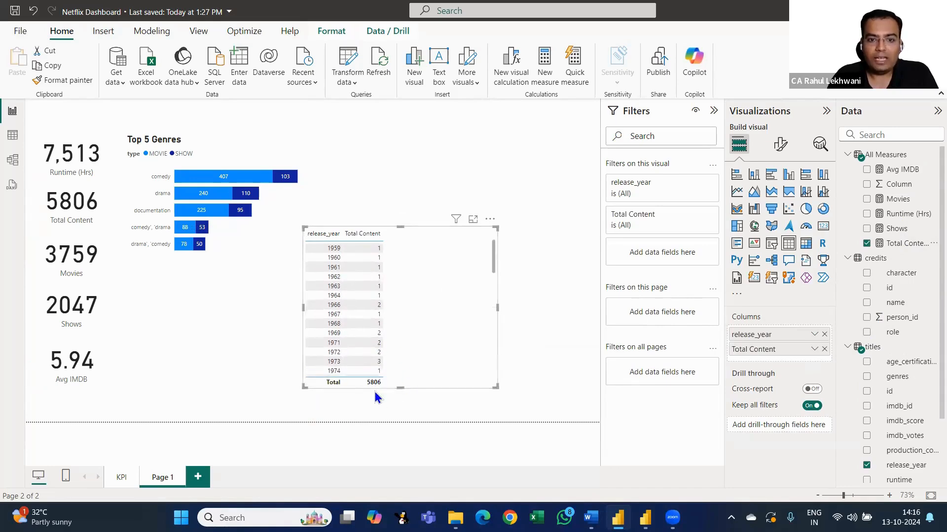
scroll(402, 344, down, 1)
scroll(403, 344, up, 1)
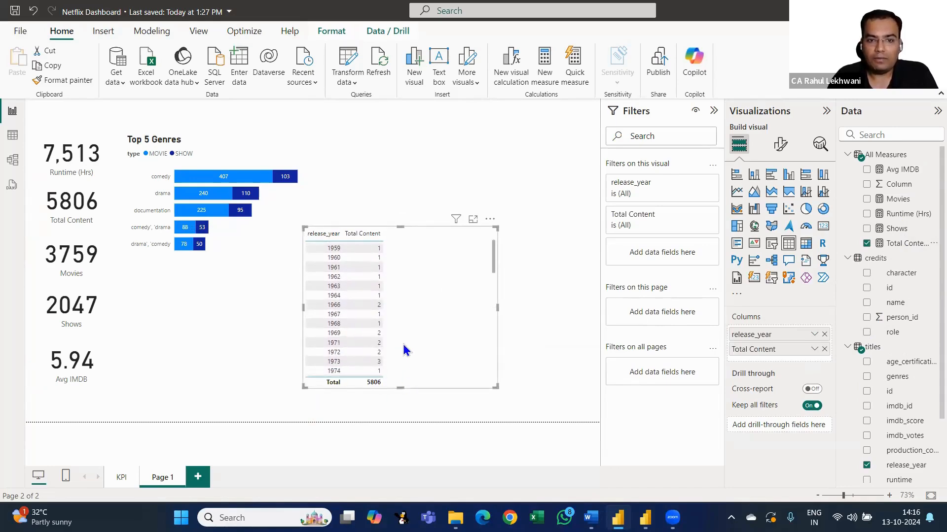
scroll(403, 349, down, 6)
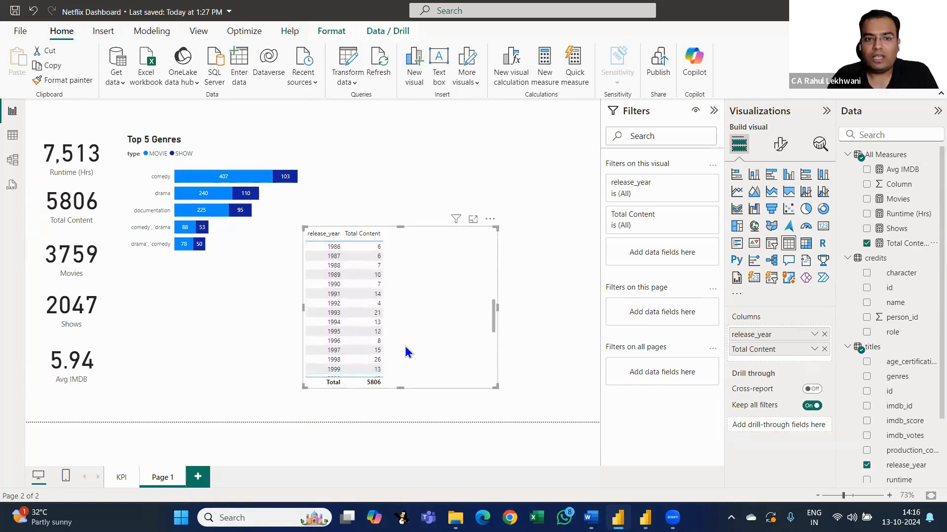
scroll(405, 352, up, 8)
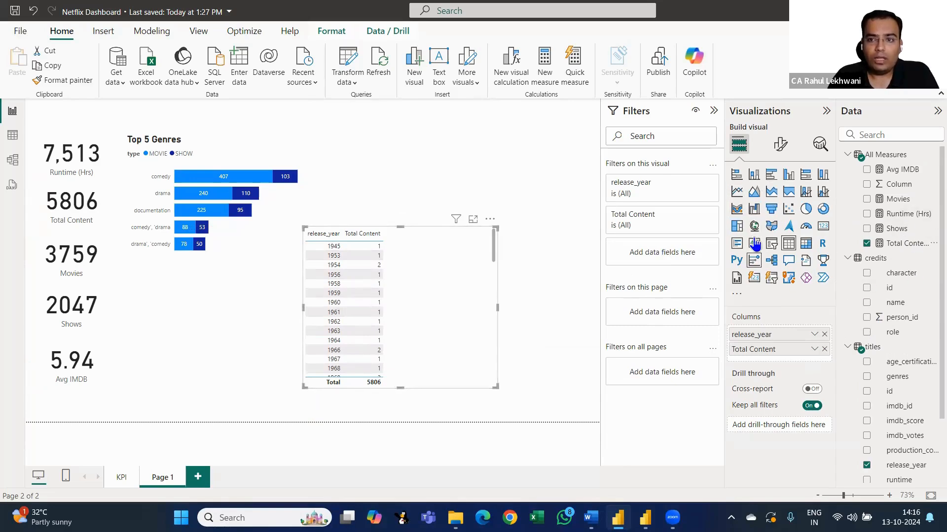
click(737, 192)
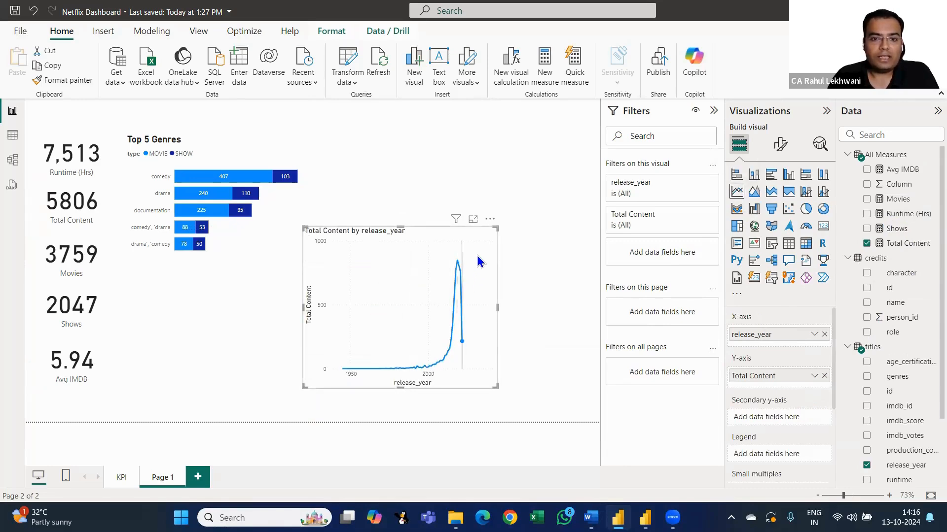
drag(477, 268, 338, 276)
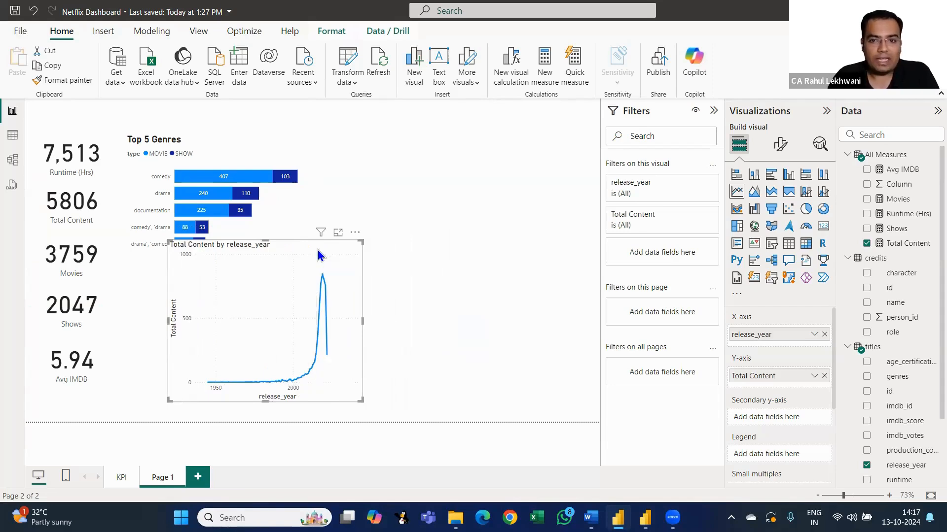
Apply an advanced filter on the line chart so release_year is greater than 2000
click(693, 217)
click(694, 217)
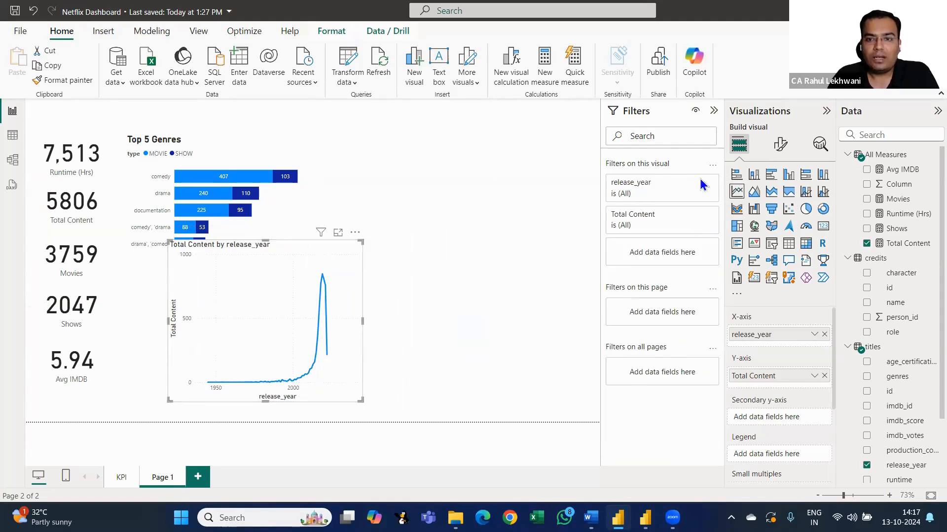
click(696, 184)
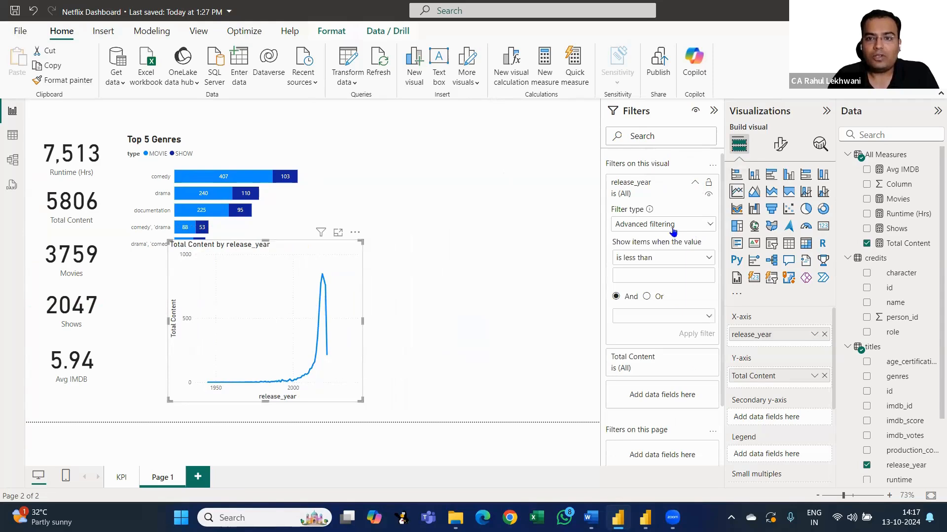
click(672, 226)
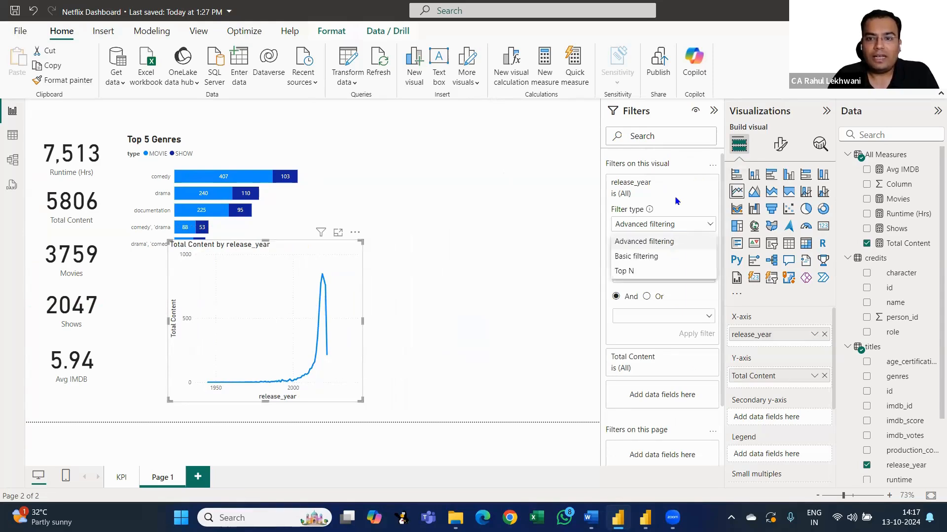
click(672, 242)
click(665, 227)
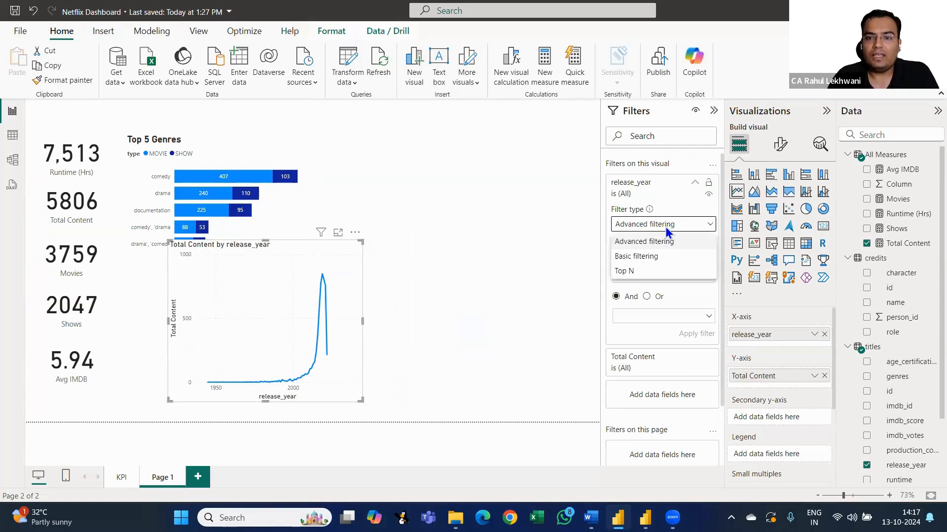
click(661, 242)
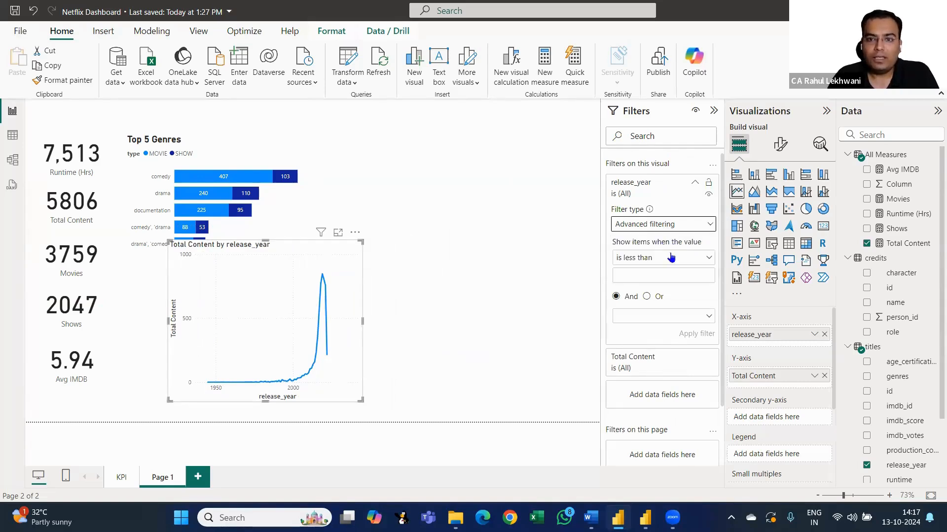
click(661, 260)
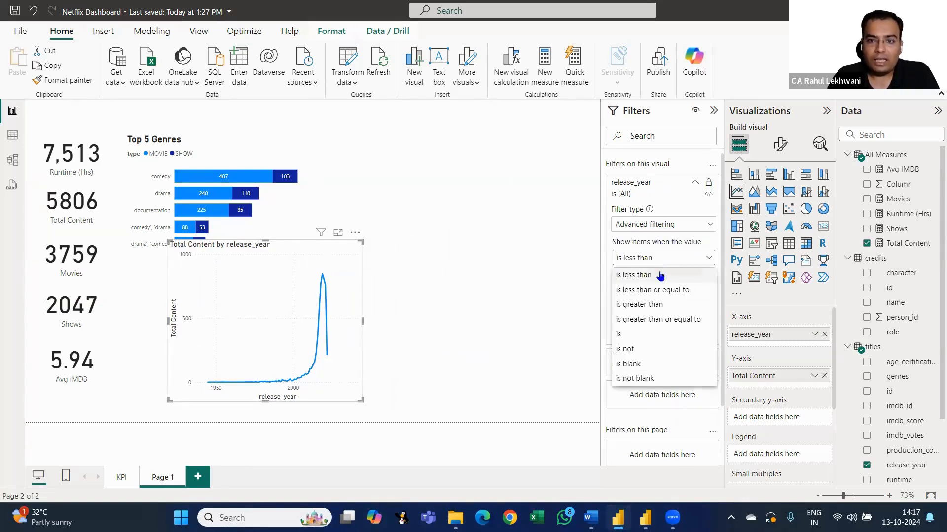
click(654, 306)
click(644, 274)
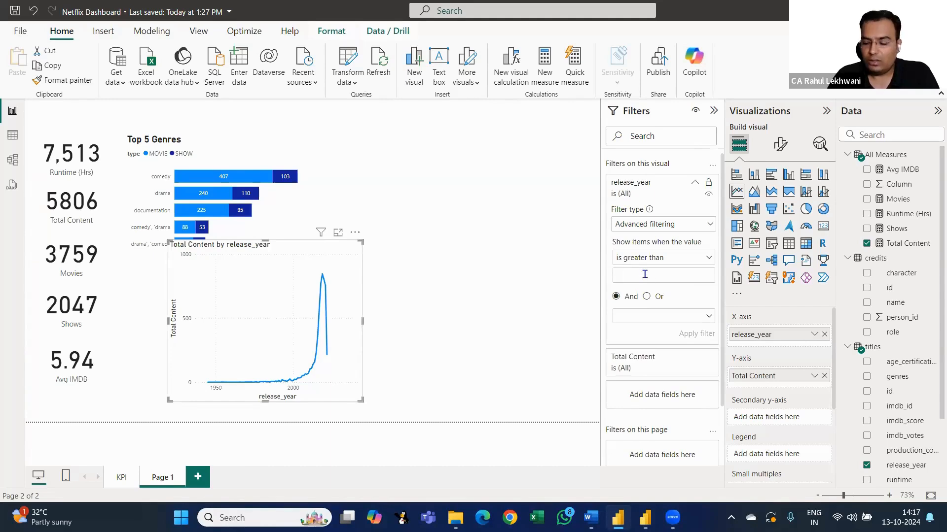
text(2000)
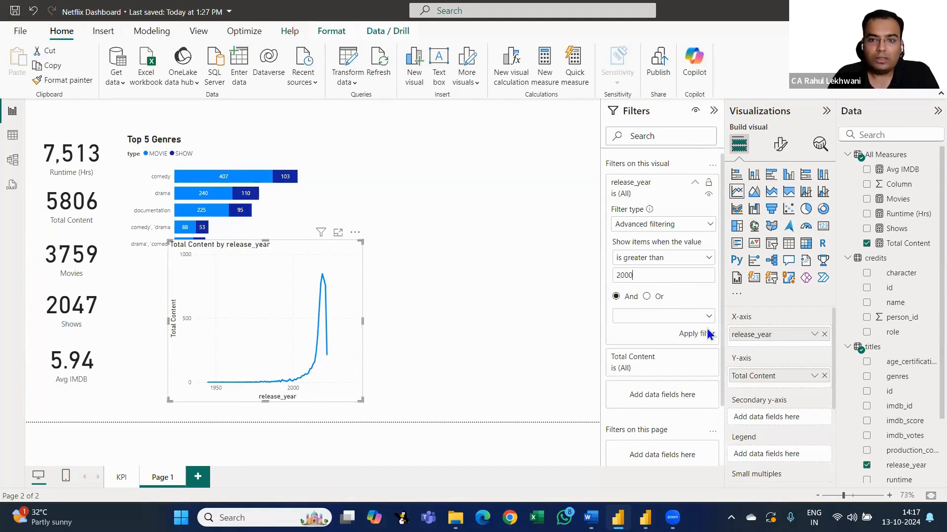
click(697, 334)
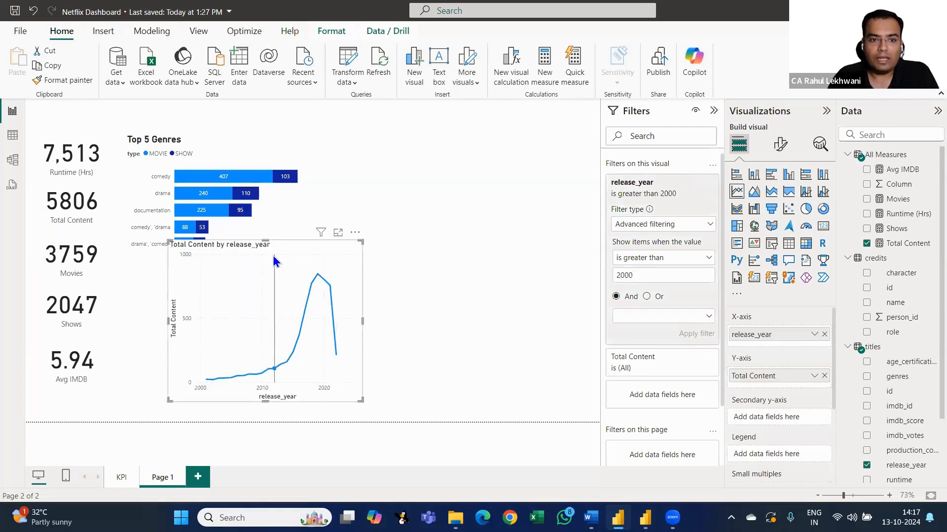
Resize the line chart and align it directly beneath the Top 5 Genres chart, matching its left edge
drag(267, 239, 264, 257)
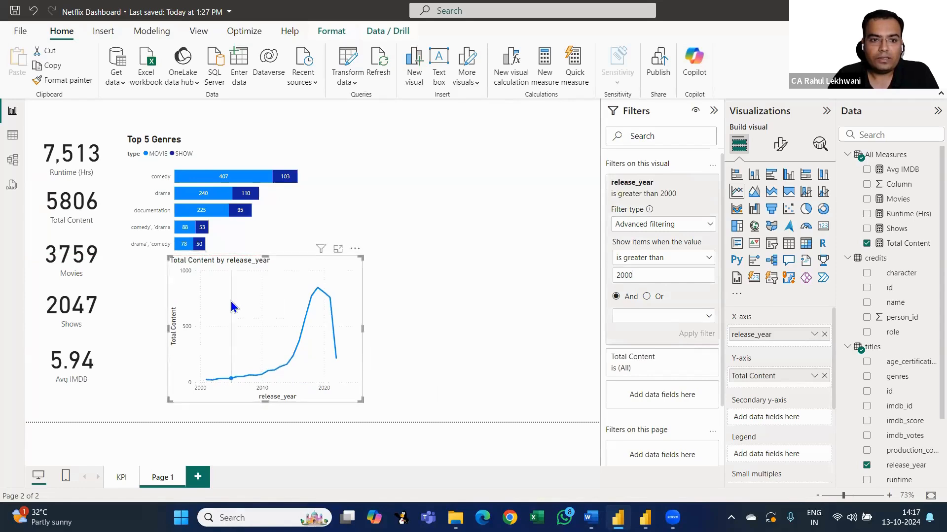
drag(229, 301, 191, 300)
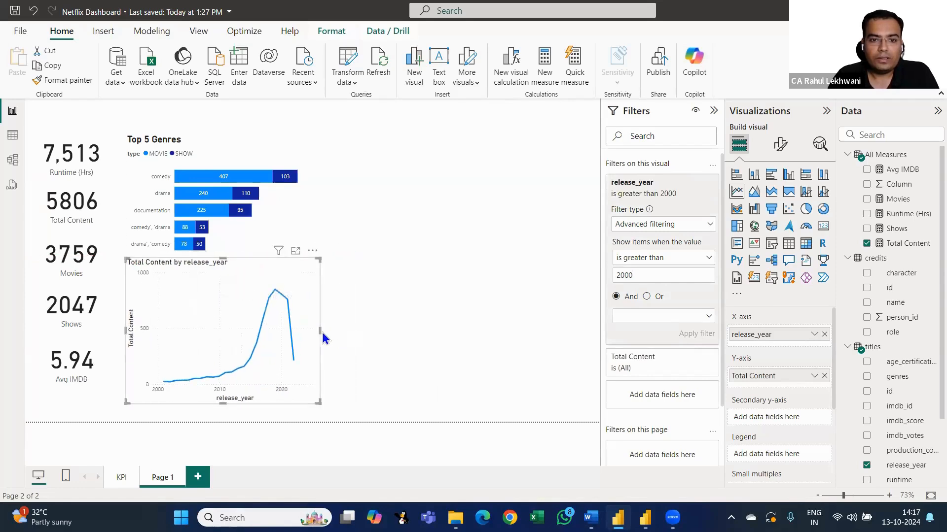
mouse_move(316, 332)
mouse_down()
mouse_move(302, 332)
mouse_move(315, 332)
mouse_up()
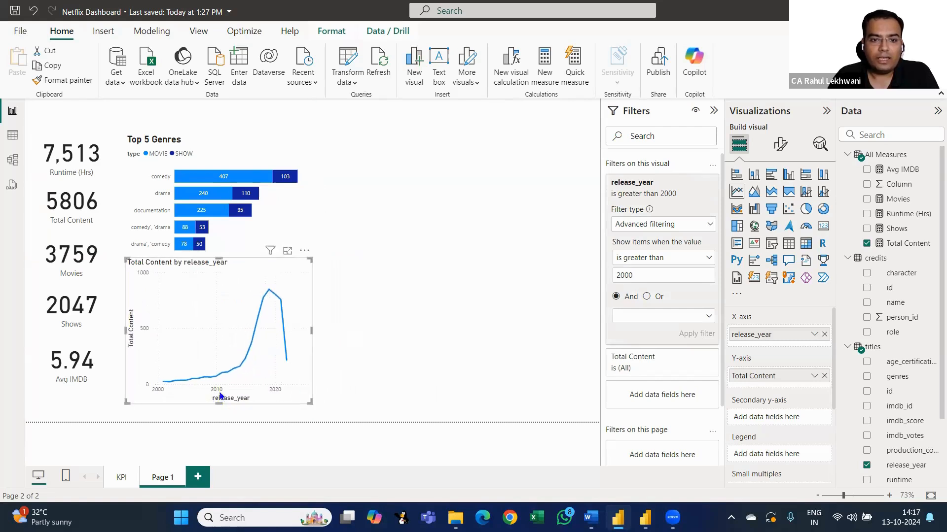
drag(220, 394, 222, 389)
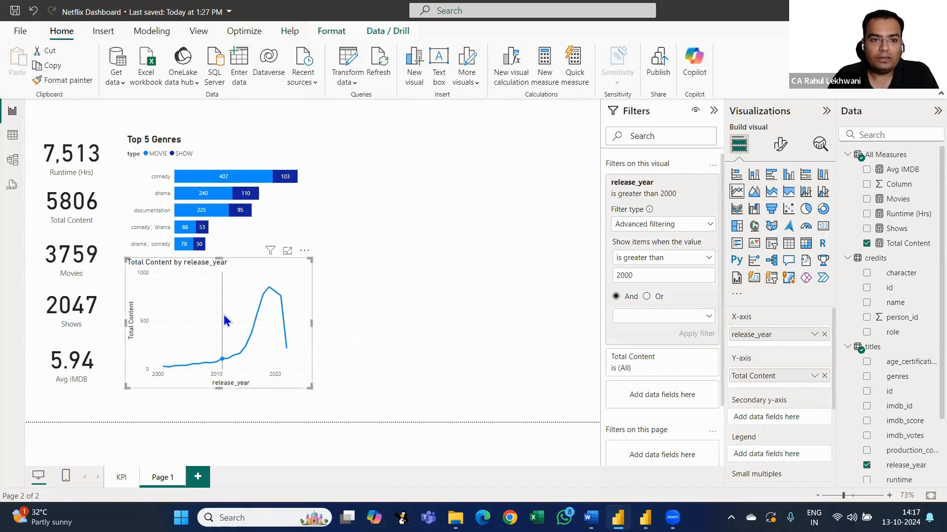
click(415, 252)
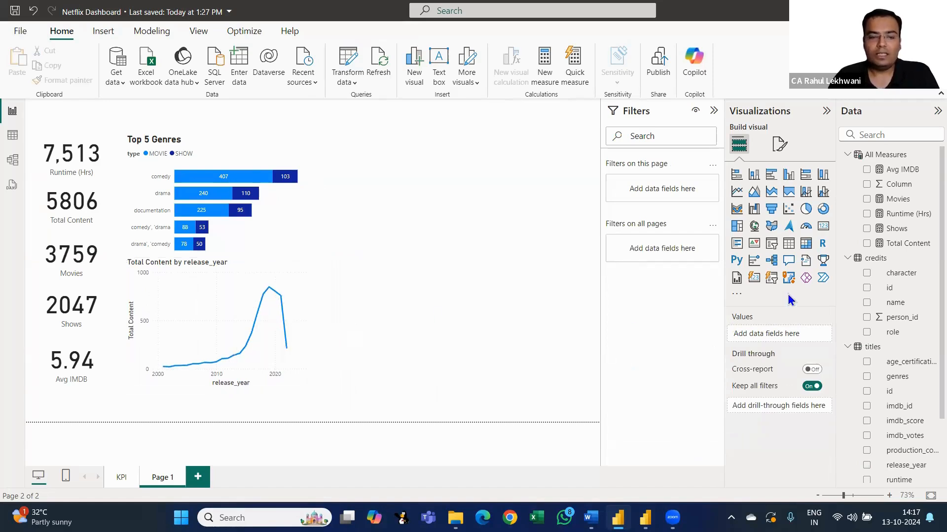
Find the type field in the titles table and add it as the line chart's legend
click(302, 279)
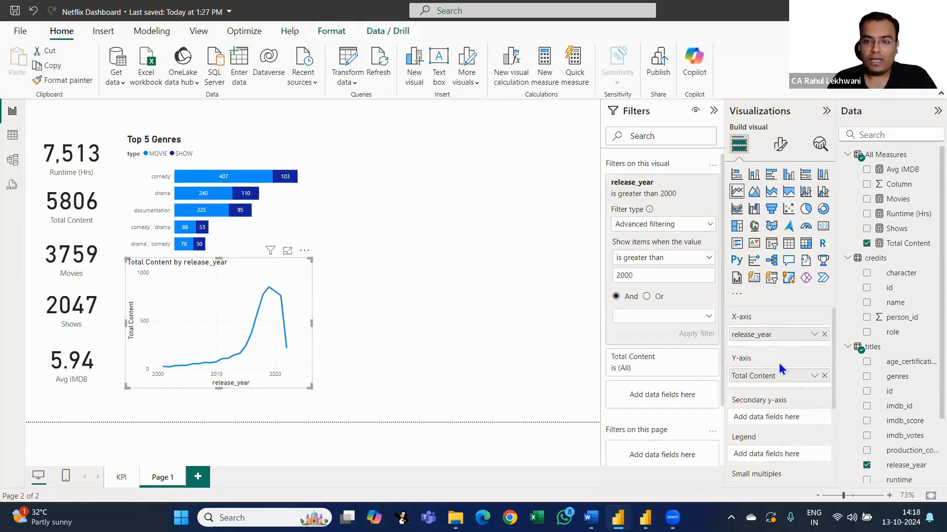
scroll(788, 390, down, 3)
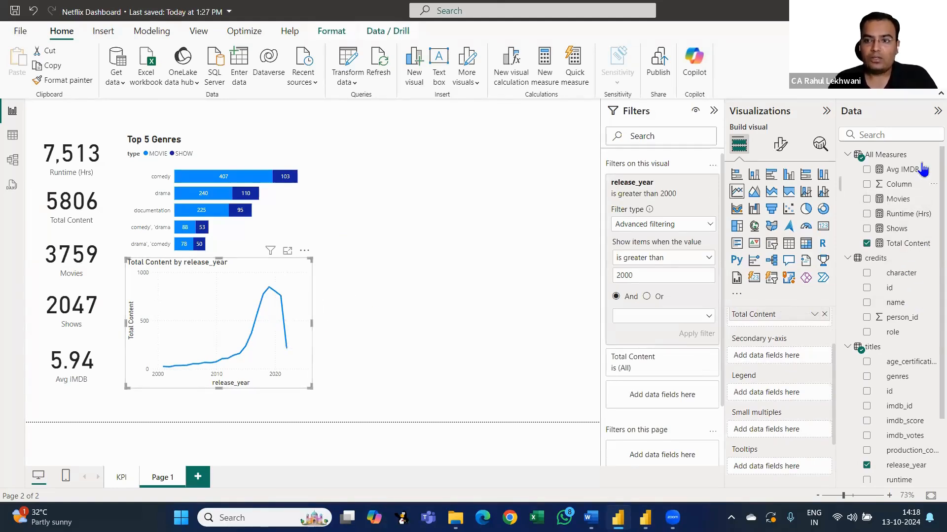
click(878, 135)
text(ty)
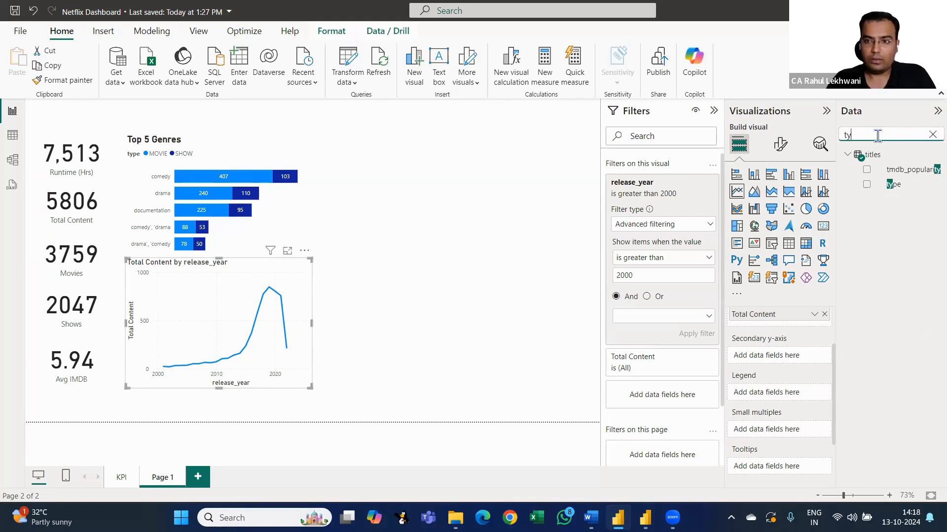
text(pe)
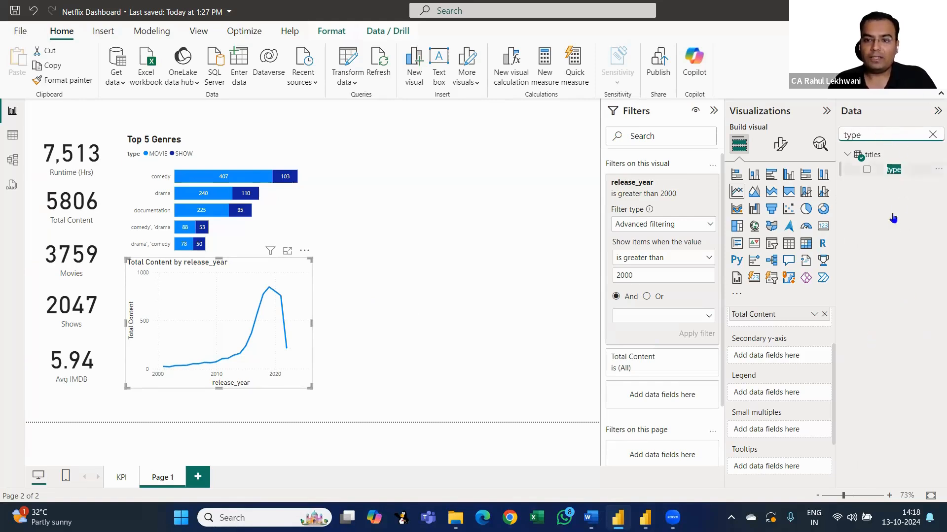
drag(894, 169, 767, 402)
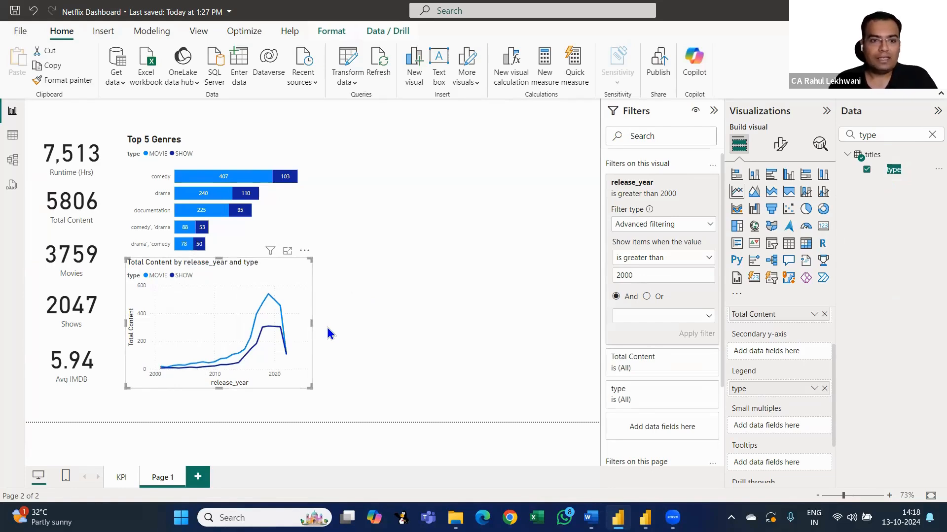
Copy the Top 5 Genres chart's formatting onto the line chart with Format painter
click(265, 153)
click(78, 84)
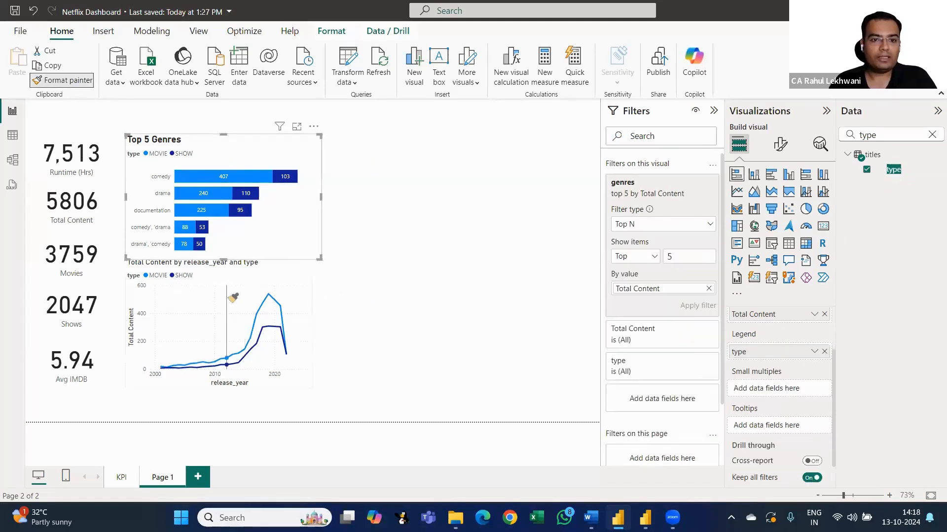
click(232, 298)
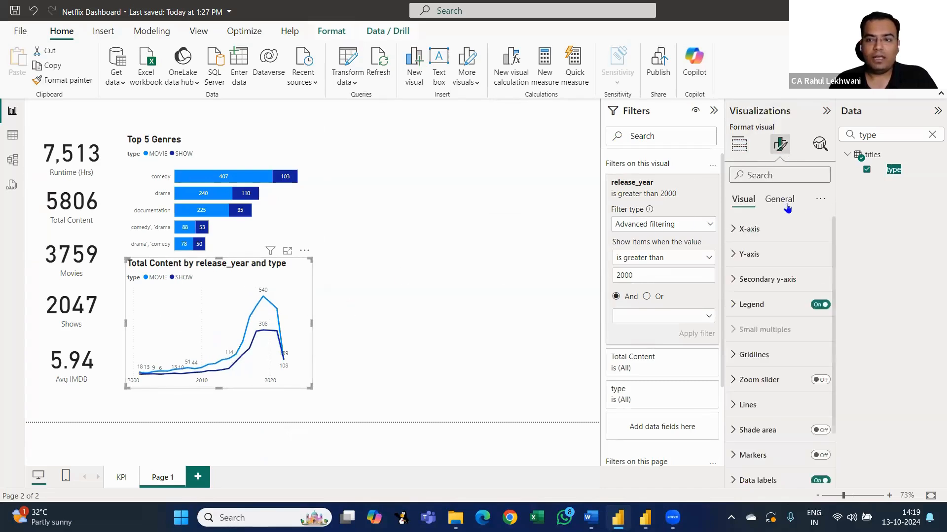
Change the line chart's title text to "Content by Year"
click(779, 199)
click(740, 255)
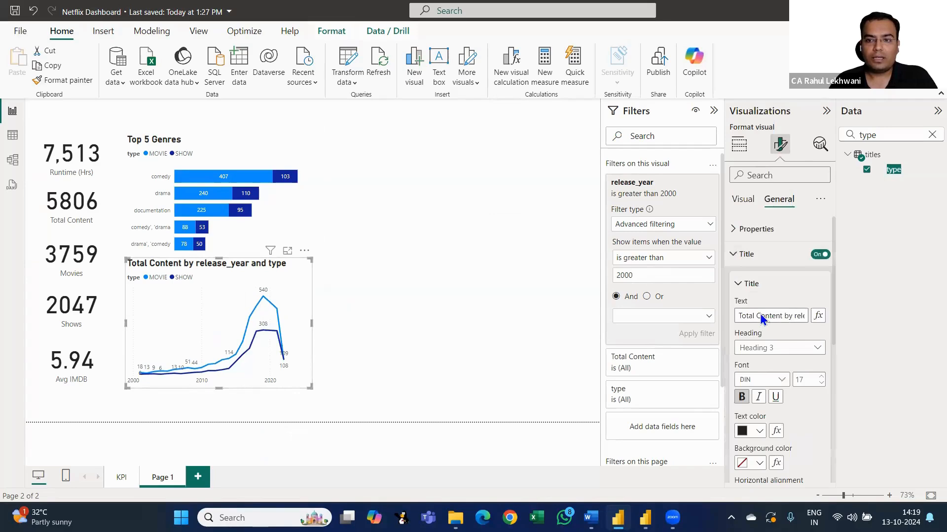
double_click(760, 315)
click(755, 316)
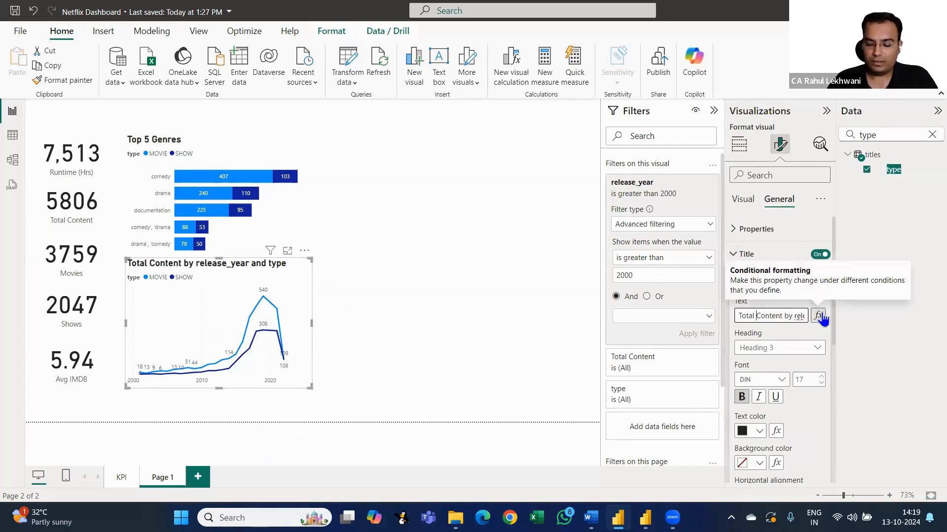
key(BackSpace)
key(BackSpace)
key(BackSpace)
key(BackSpace)
key(BackSpace)
key(BackSpace)
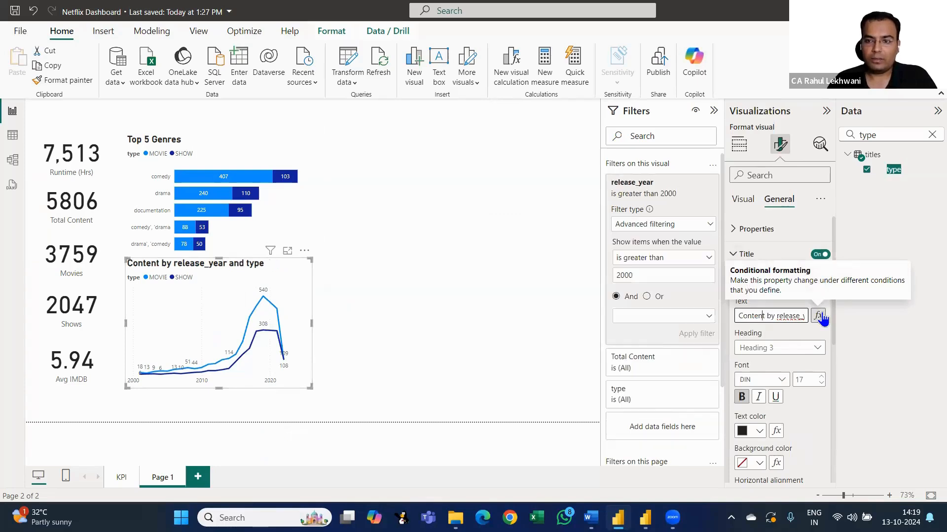
key(shift+Right)
key(shift+Right)
key(shift+Right)
key(shift+Right)
key(shift+Right)
key(shift+Right)
key(shift+Right)
key(shift+Right)
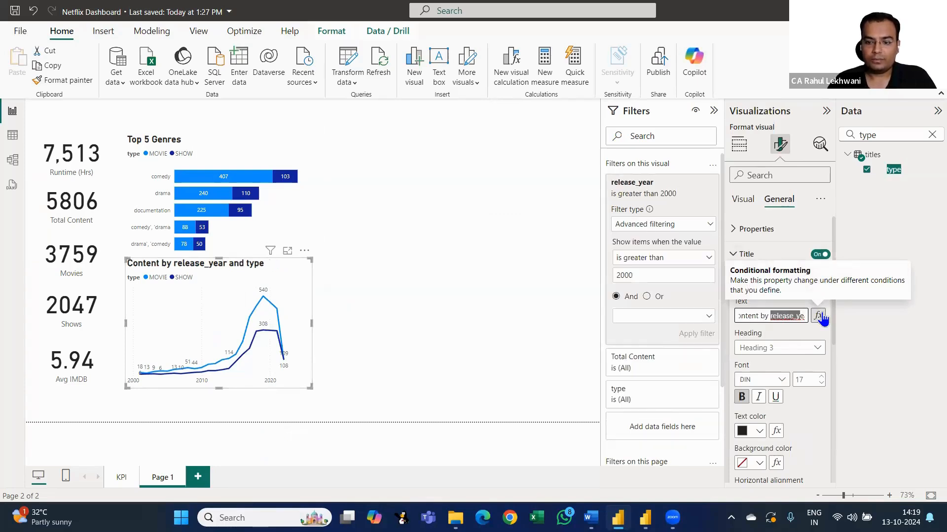
key(shift+Right)
key(shift+Right)
text(Year)
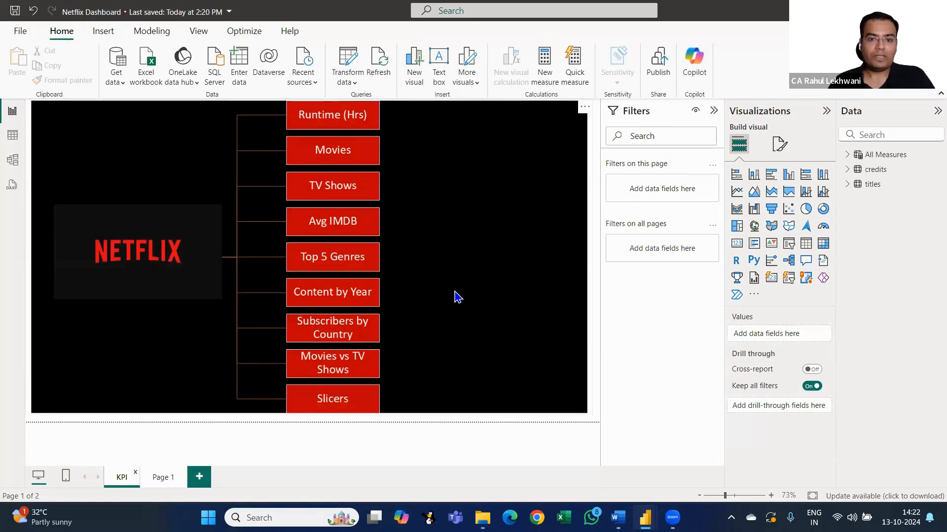
Add a map visual to Page 1 and place it to the right of the Top 5 Genres chart
click(161, 482)
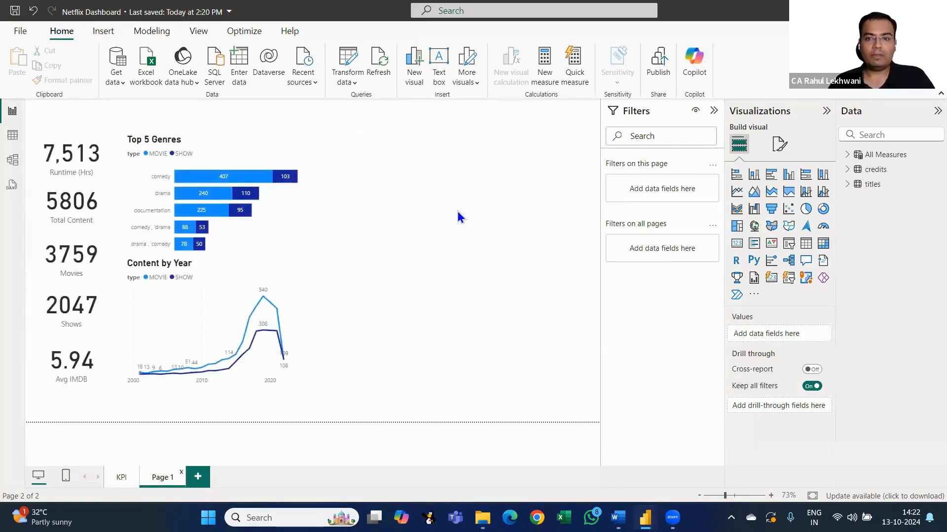
click(754, 225)
drag(409, 197, 436, 198)
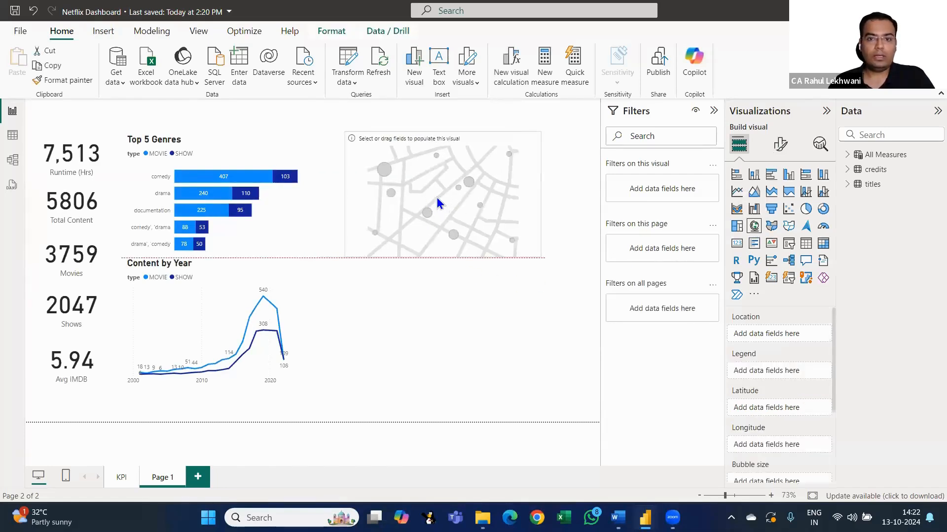
Find the production_countries field in the titles table and set it as the map's location
click(914, 134)
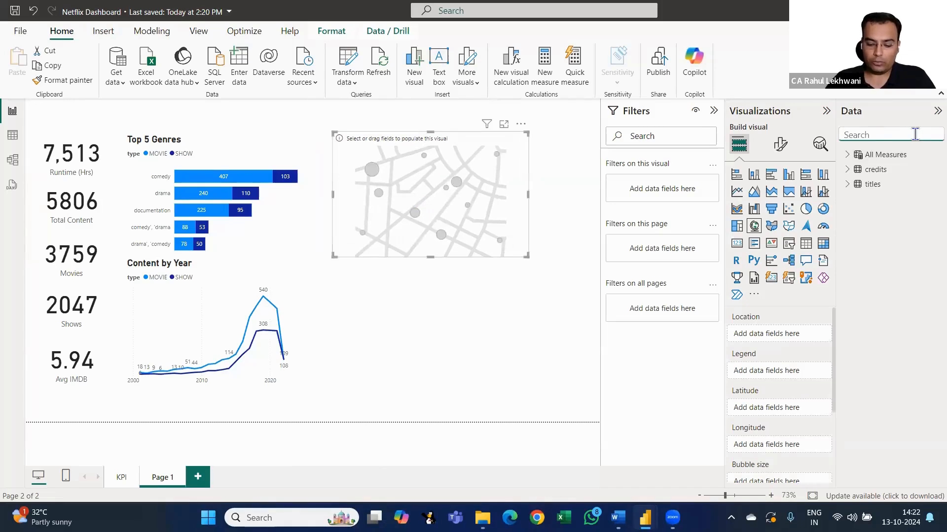
text(coun)
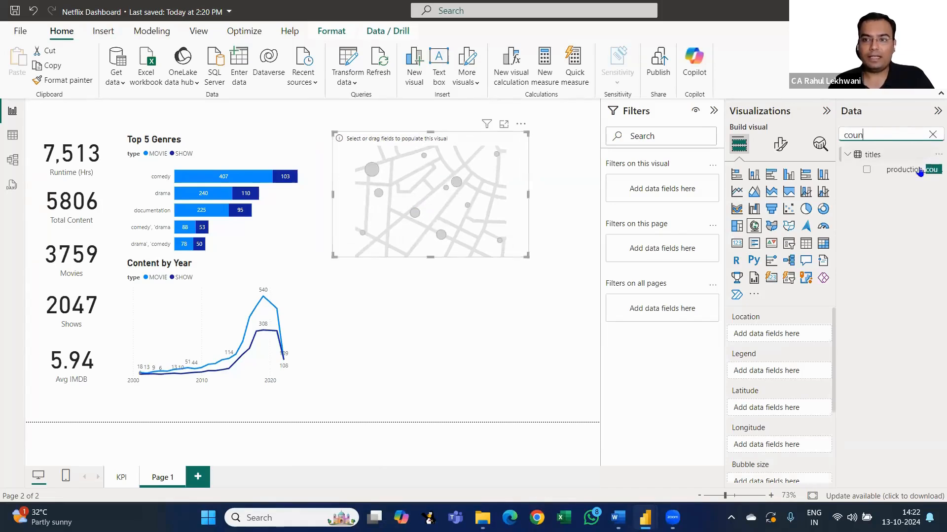
drag(926, 170, 758, 335)
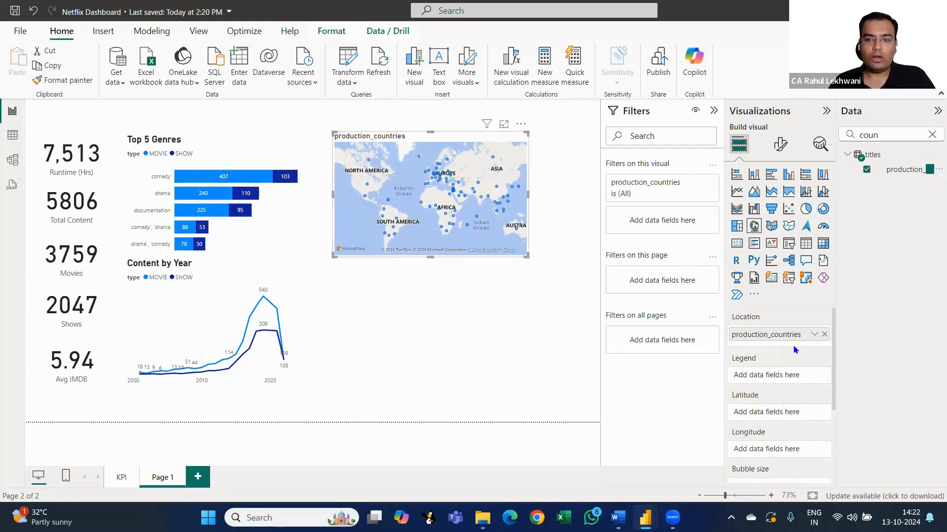
Find the Runtime (Hrs) measure in All Measures and set it as the map's bubble size
scroll(796, 347, down, 3)
scroll(796, 347, up, 2)
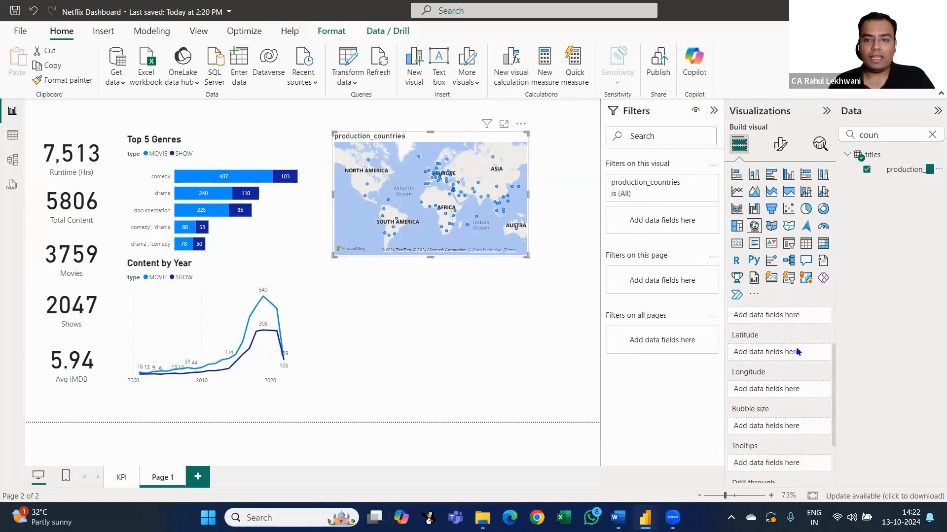
scroll(822, 350, down, 2)
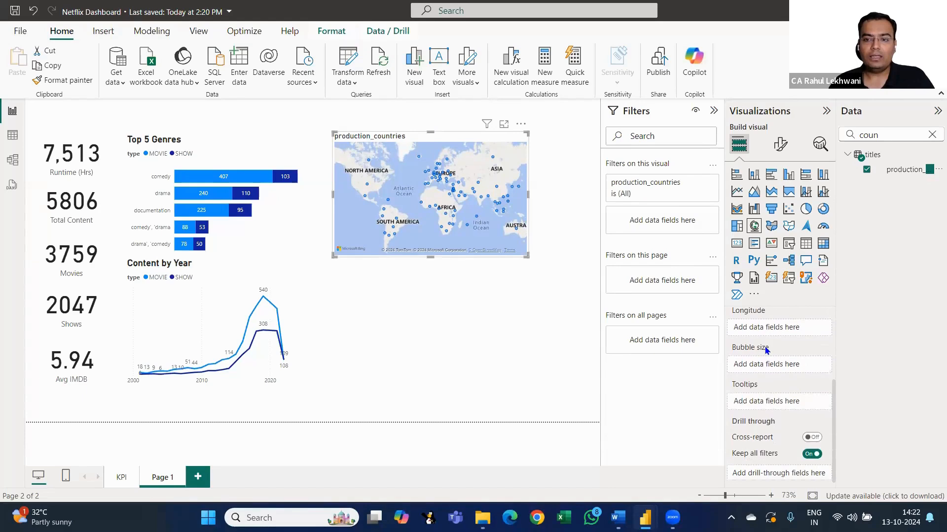
mouse_move(766, 350)
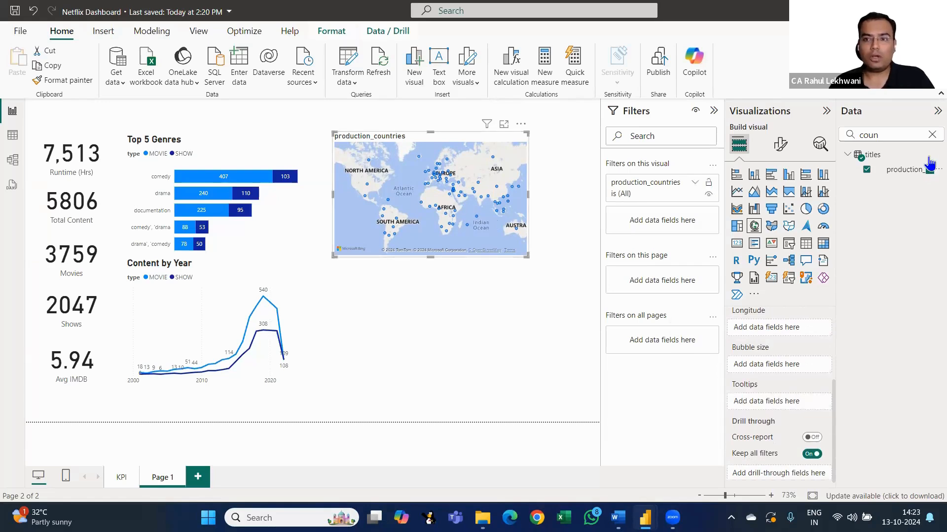
click(932, 135)
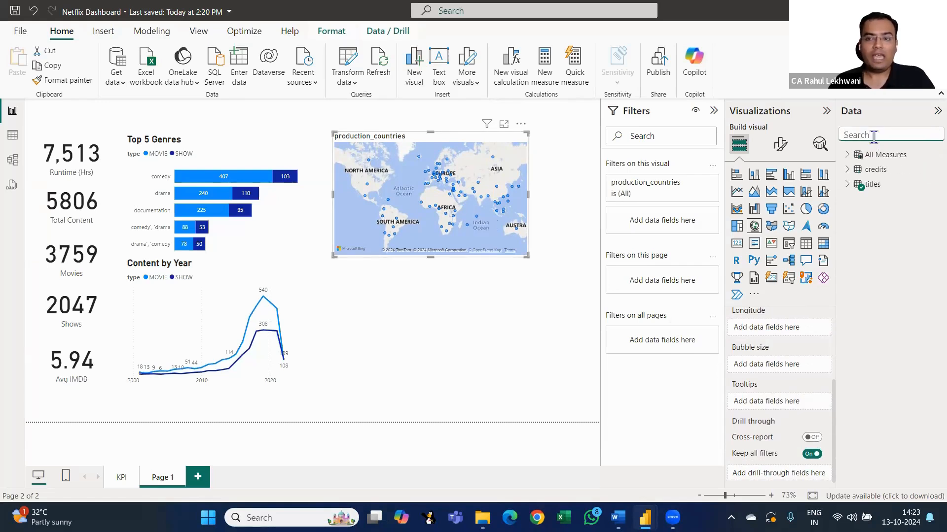
text(roun)
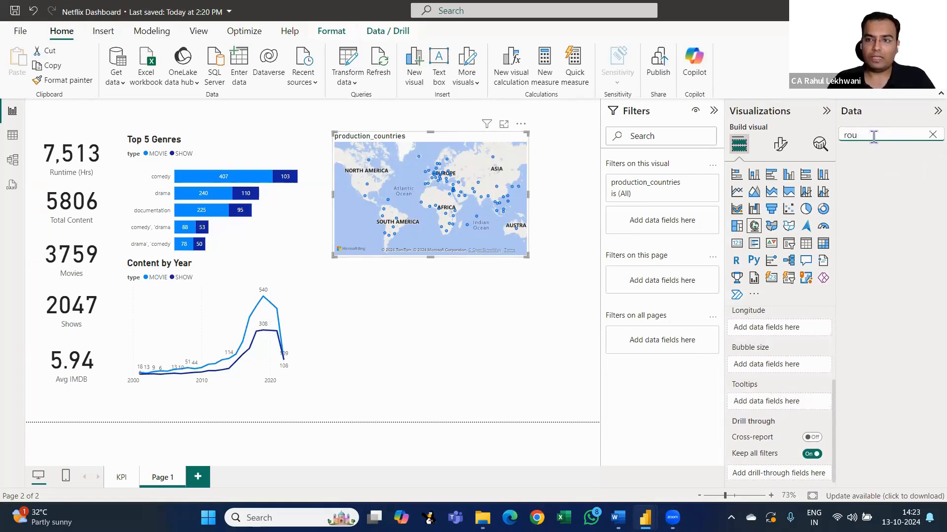
key(BackSpace)
key(BackSpace)
text(un)
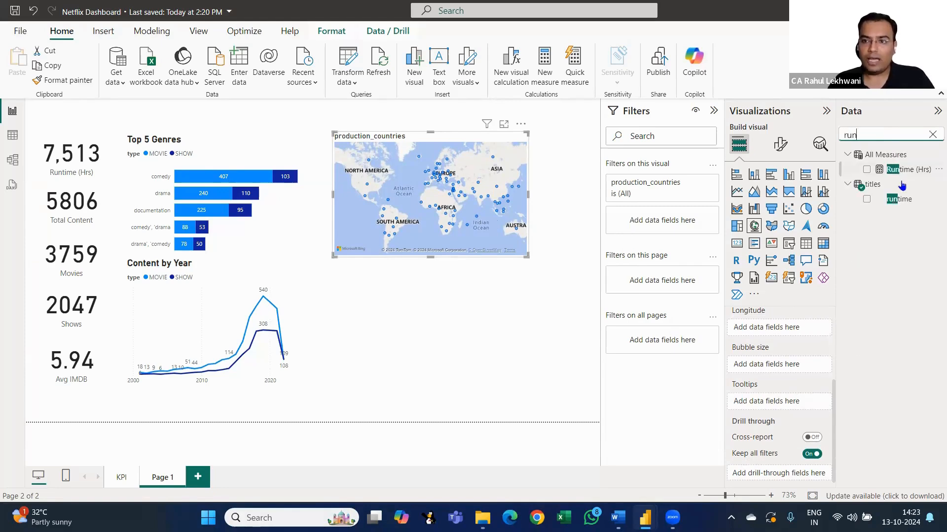
drag(907, 170, 776, 369)
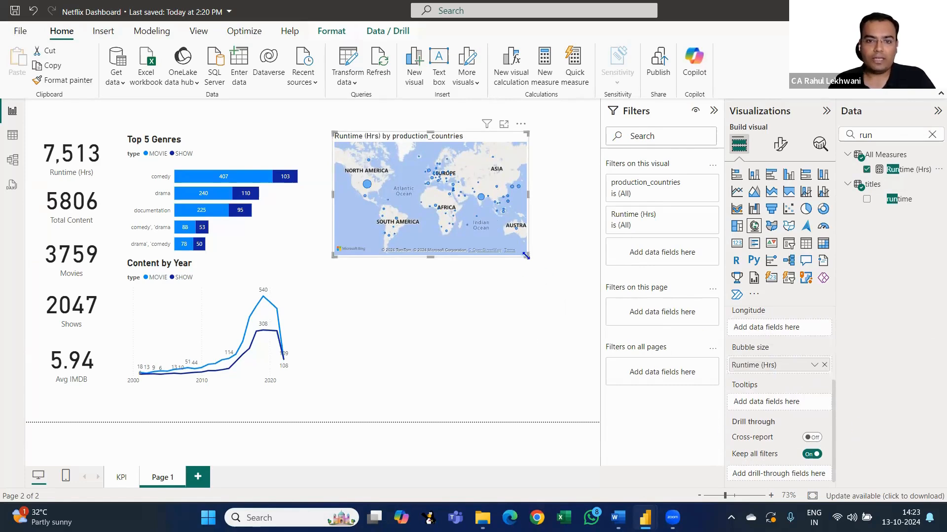
Enlarge the Runtime (Hrs) by production_countries map and position it beside the Top 5 Genres chart
drag(526, 254, 599, 272)
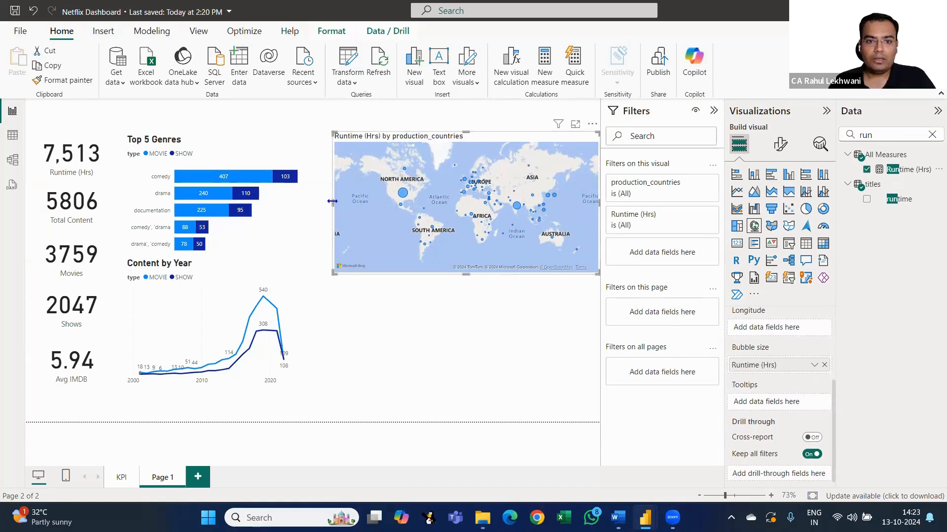
drag(342, 205, 345, 205)
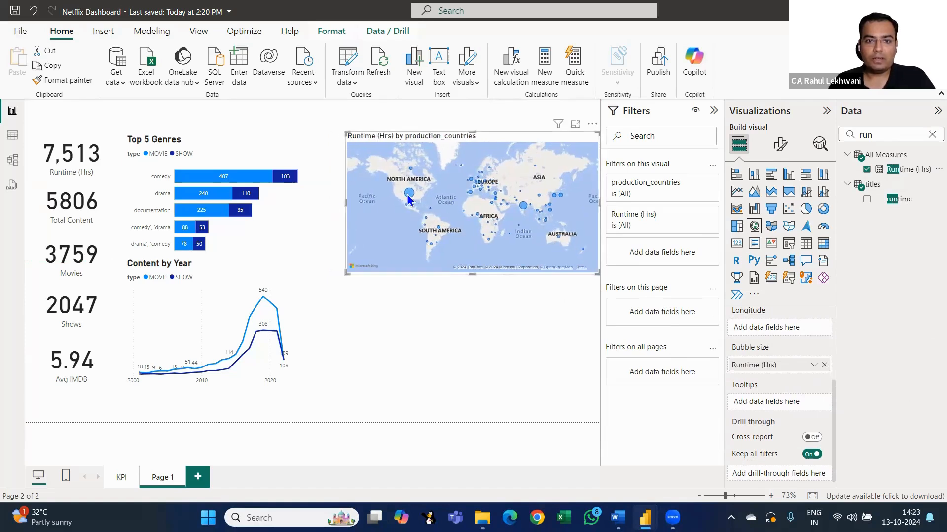
mouse_move(408, 199)
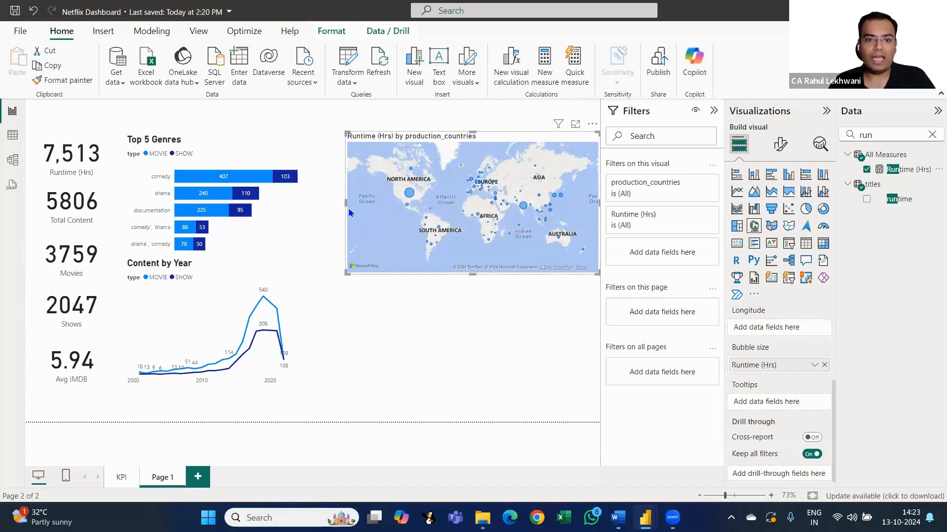
drag(599, 200, 570, 200)
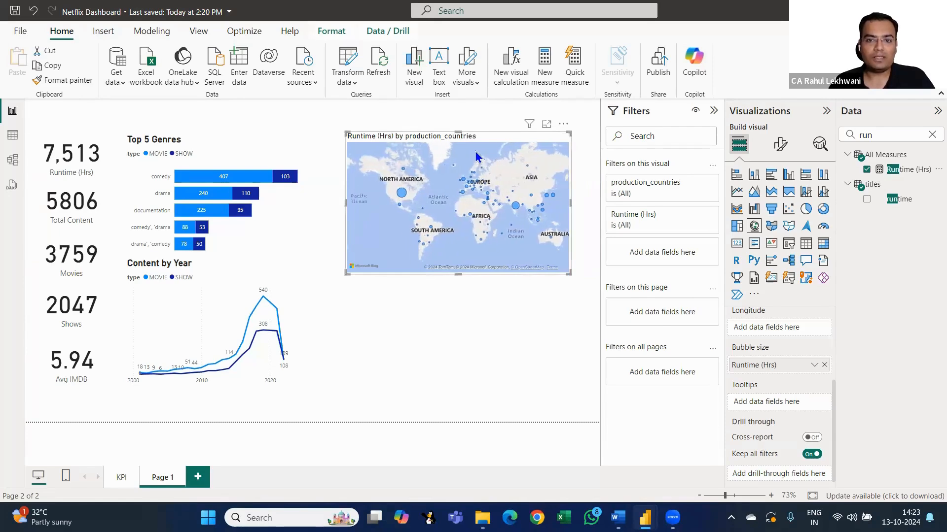
drag(507, 140, 495, 137)
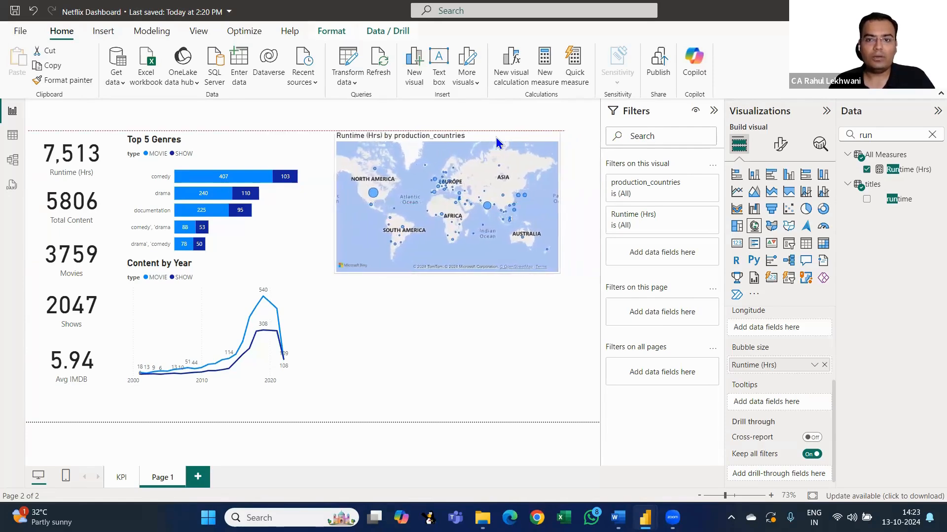
Set the production countries map's style to Dark
click(780, 144)
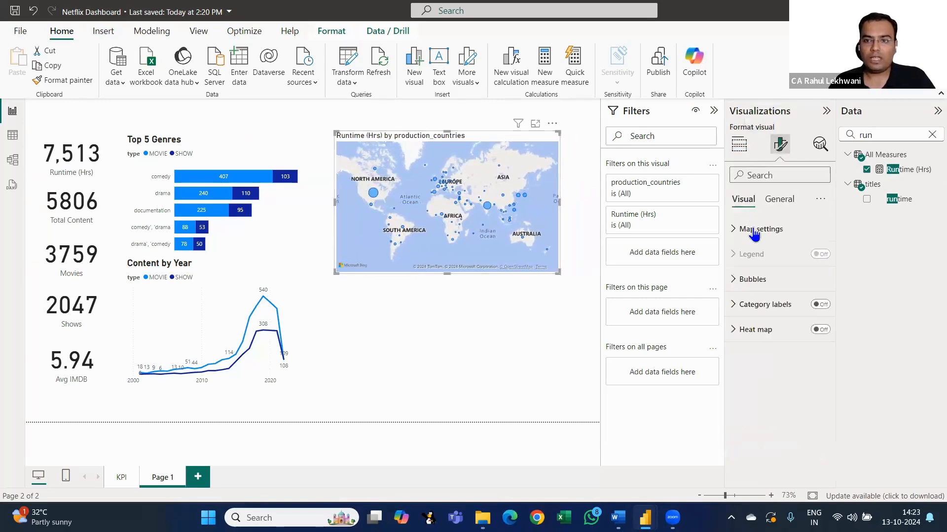
click(734, 229)
click(783, 295)
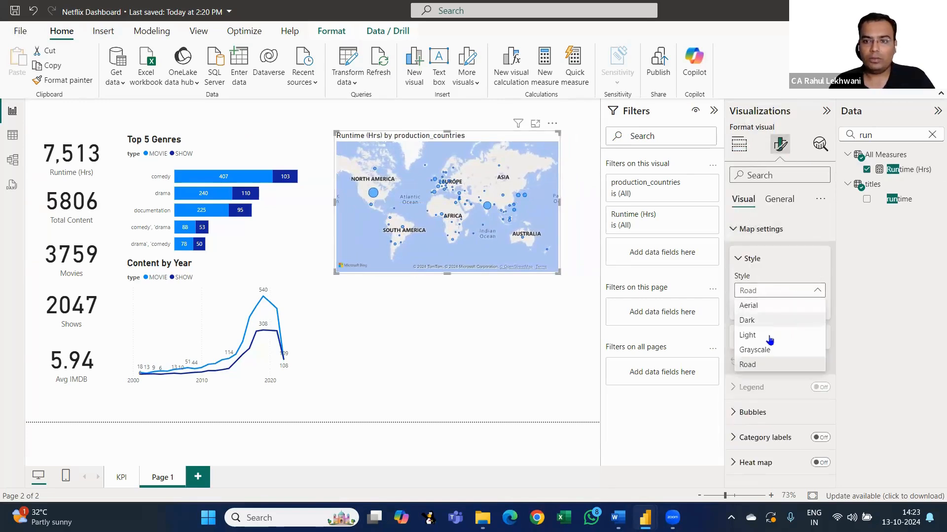
click(766, 321)
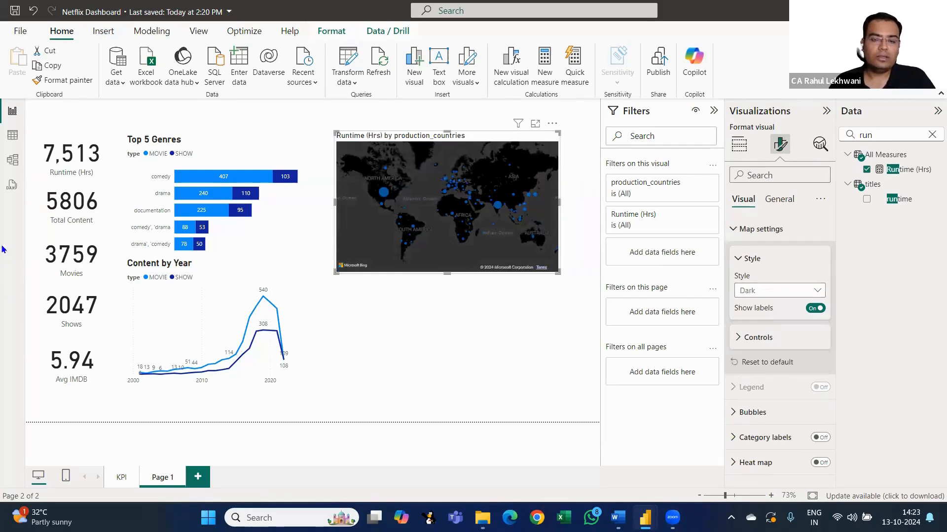
Keep the map's title on, change its text to Countries and make it bold
click(738, 145)
click(781, 145)
click(779, 198)
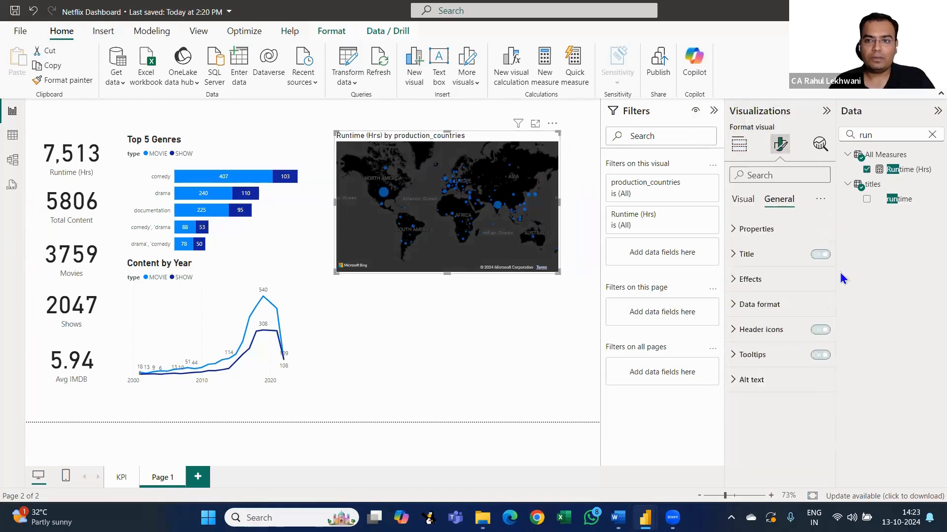
click(804, 257)
click(820, 255)
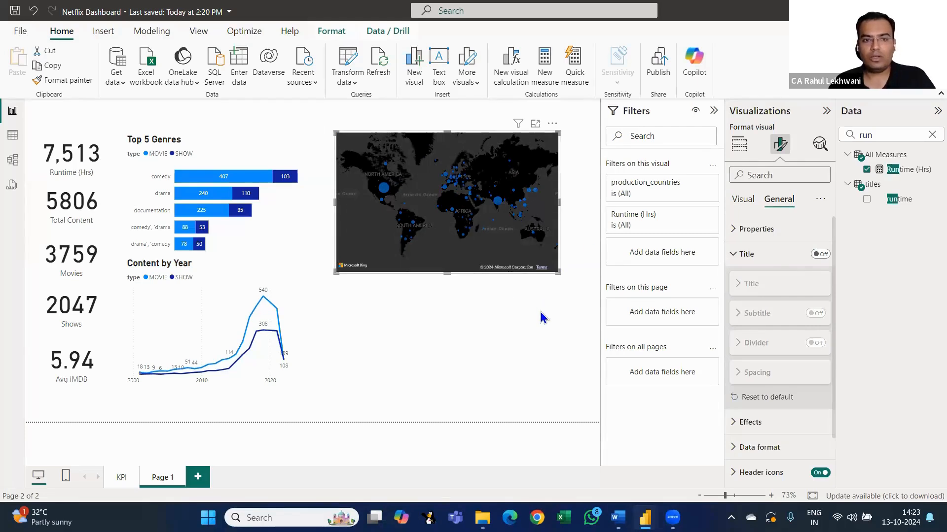
click(820, 254)
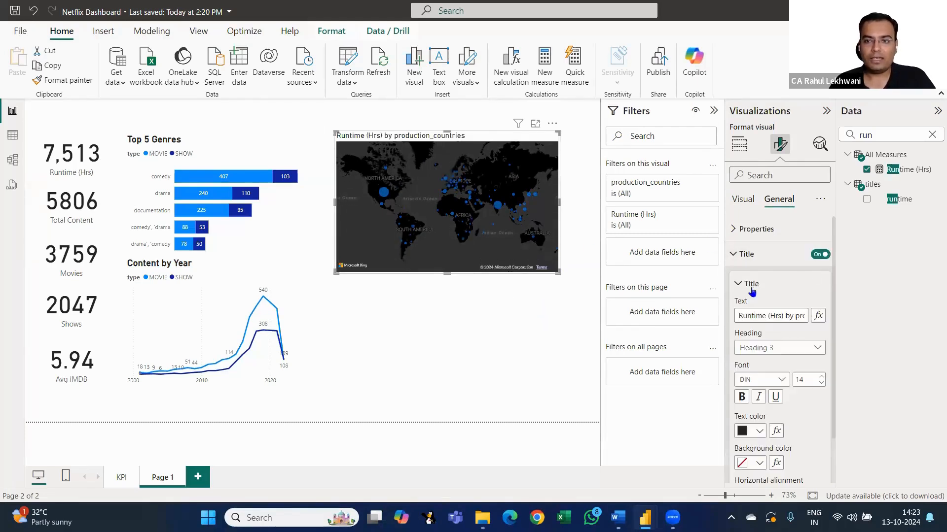
click(759, 315)
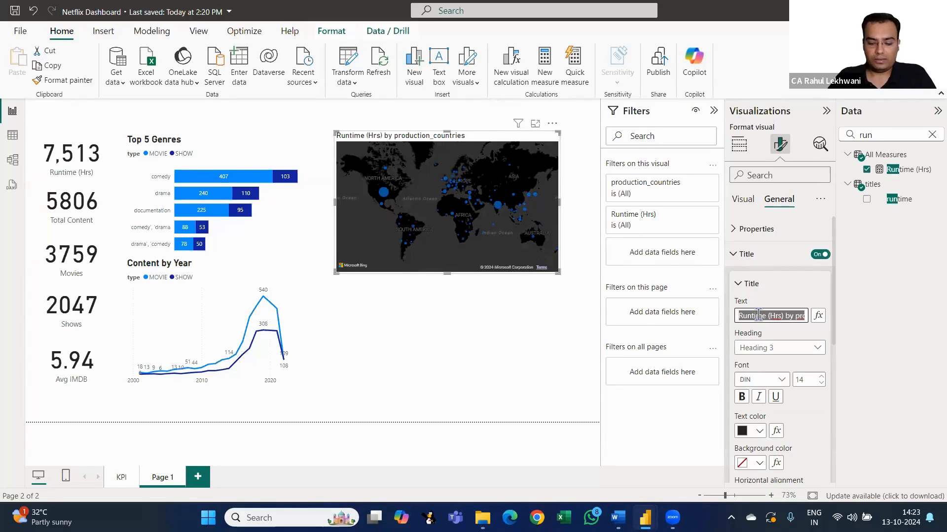
text(Countries)
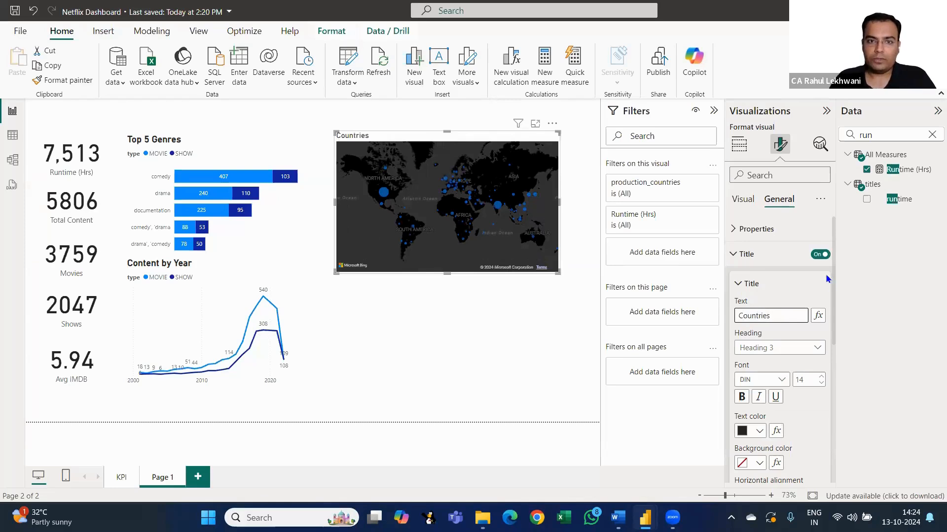
click(741, 397)
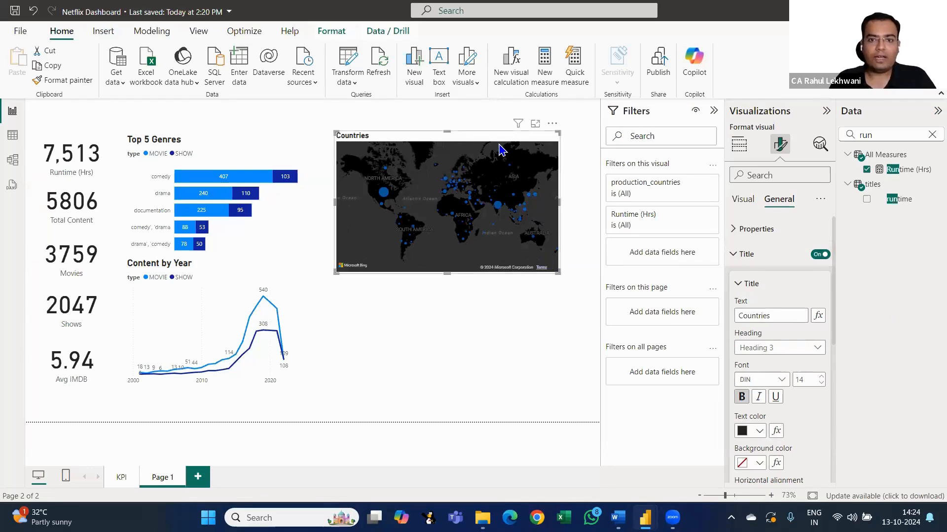
Move the Countries map slightly further from the Top 5 Genres chart and reduce its height
click(576, 195)
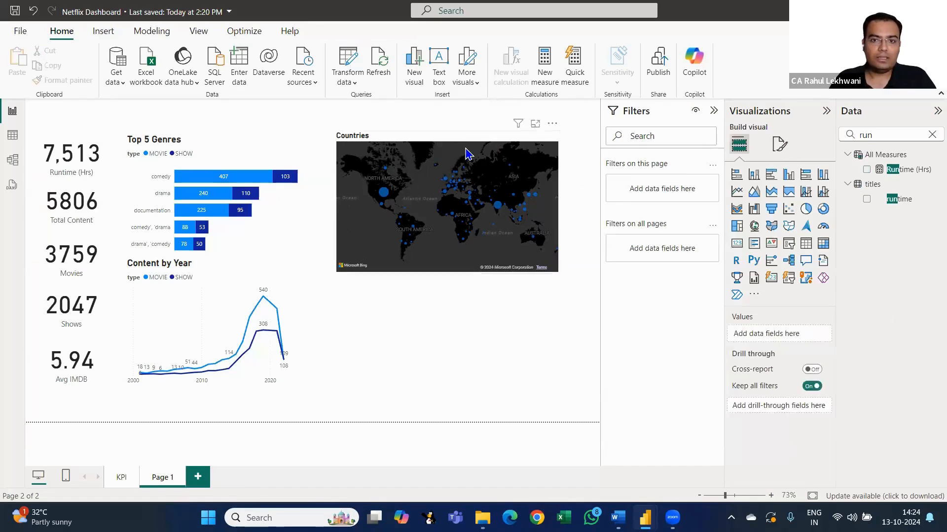
drag(446, 143, 472, 139)
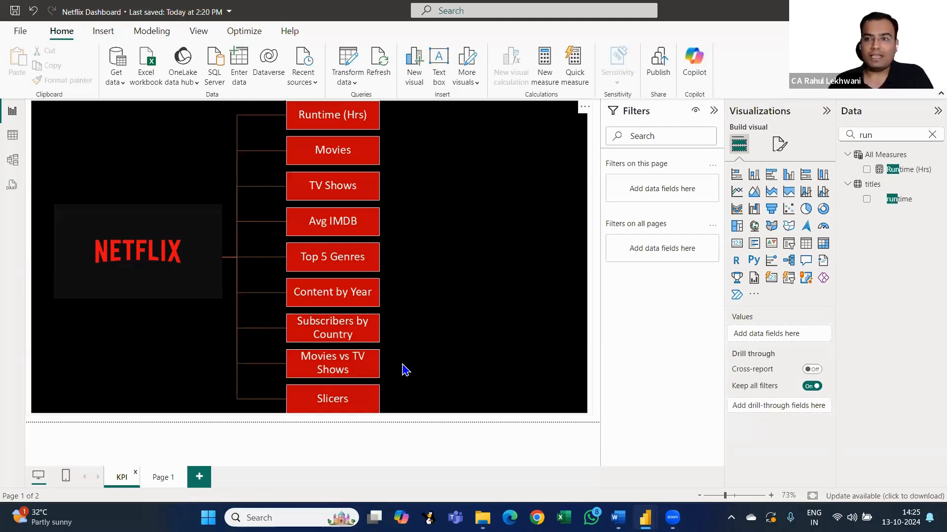
On Page 1, add a donut chart of Total Content by type beneath the Countries map
click(151, 479)
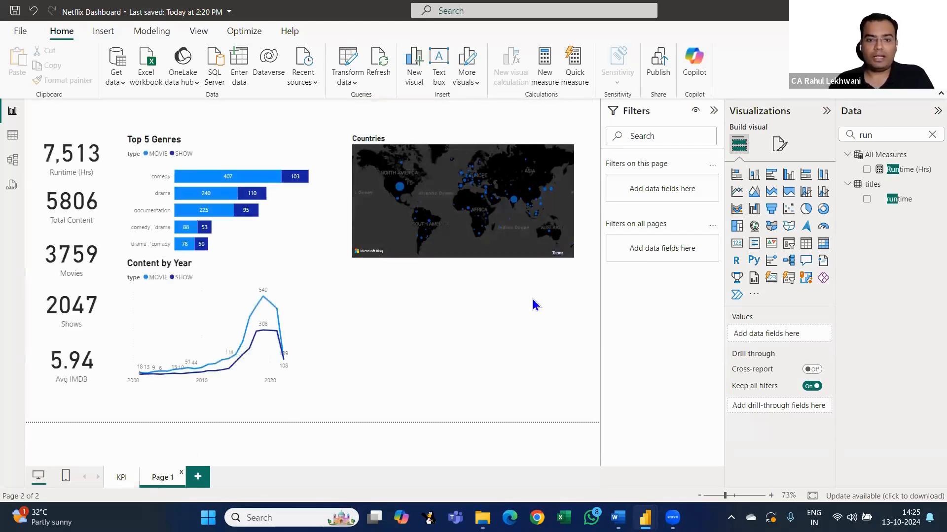
click(932, 134)
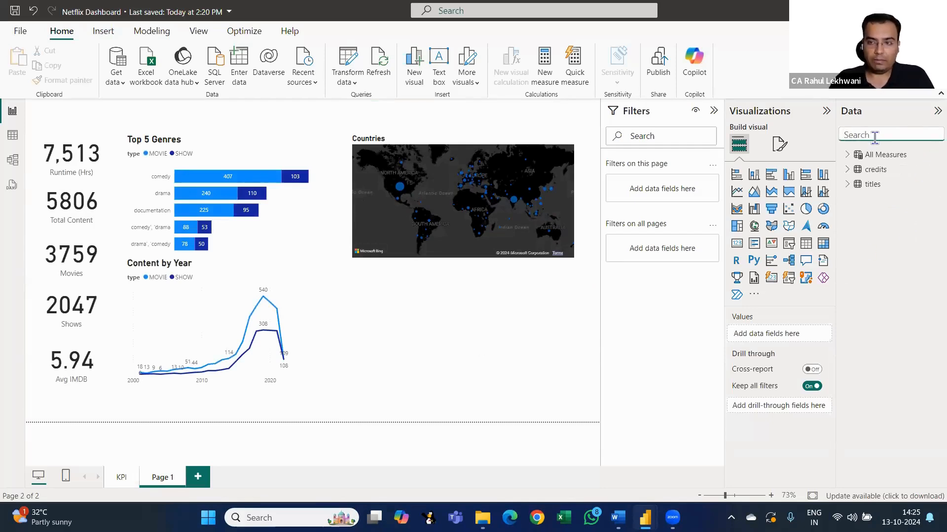
text(typ)
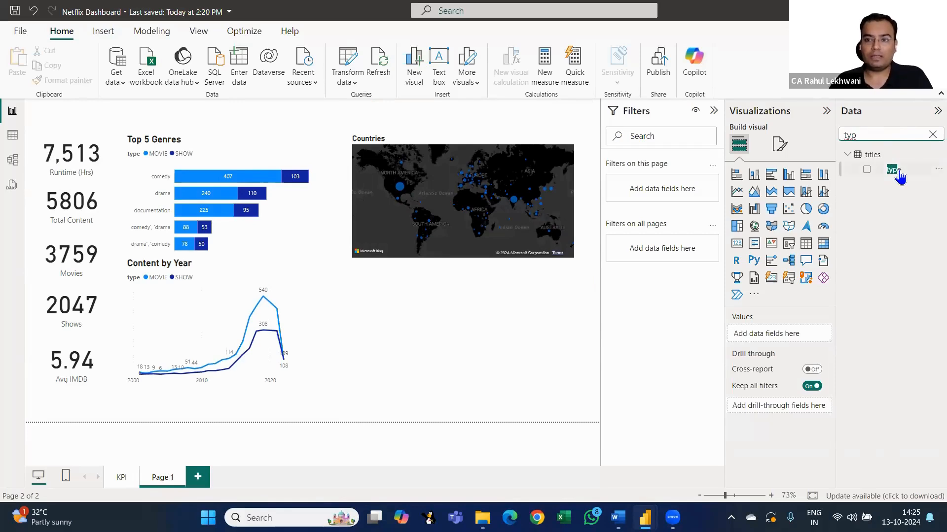
drag(897, 171, 444, 320)
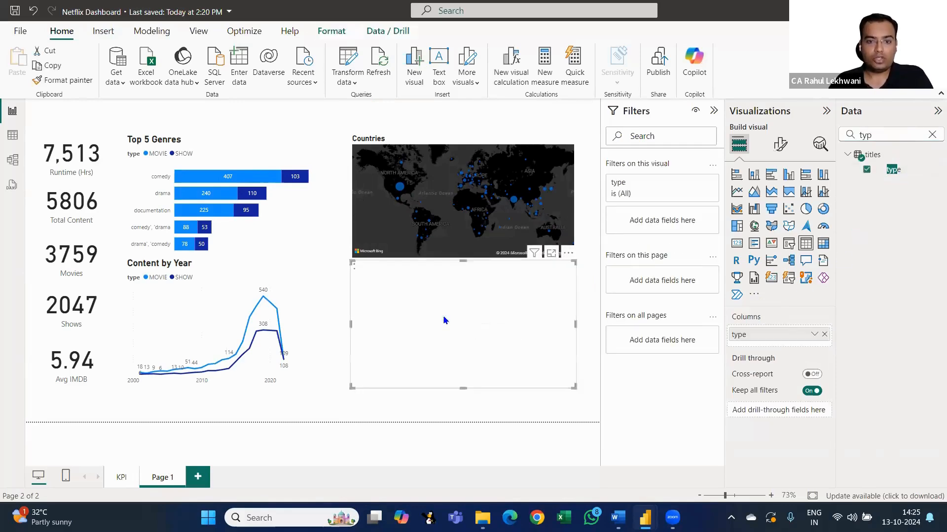
drag(887, 134, 745, 130)
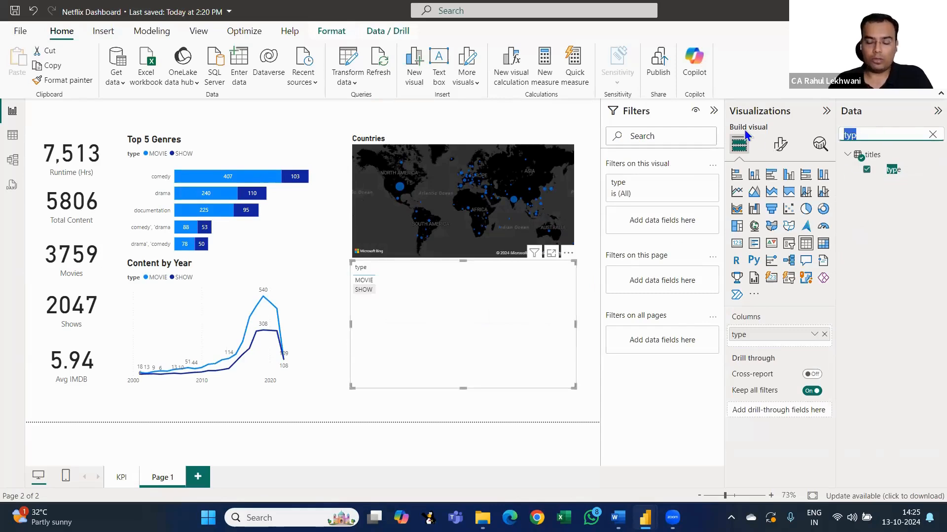
text(tot)
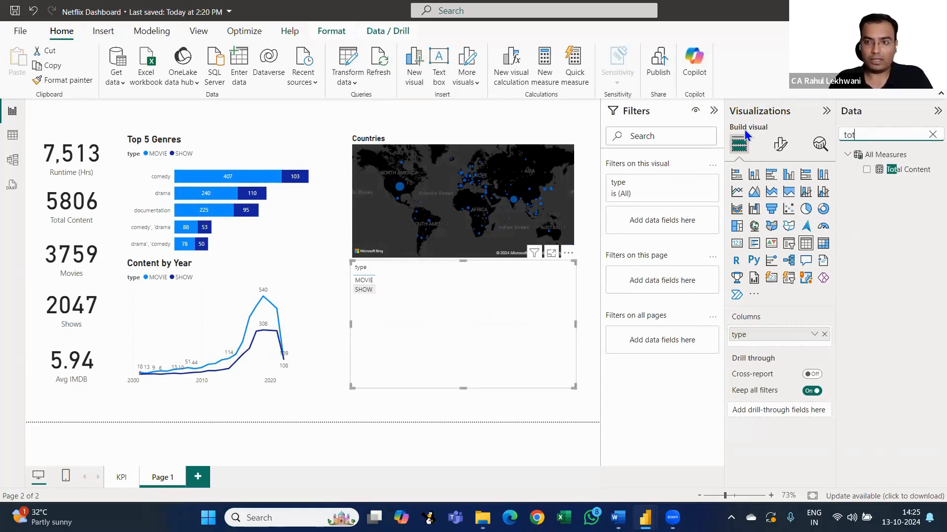
text(a)
drag(907, 169, 484, 308)
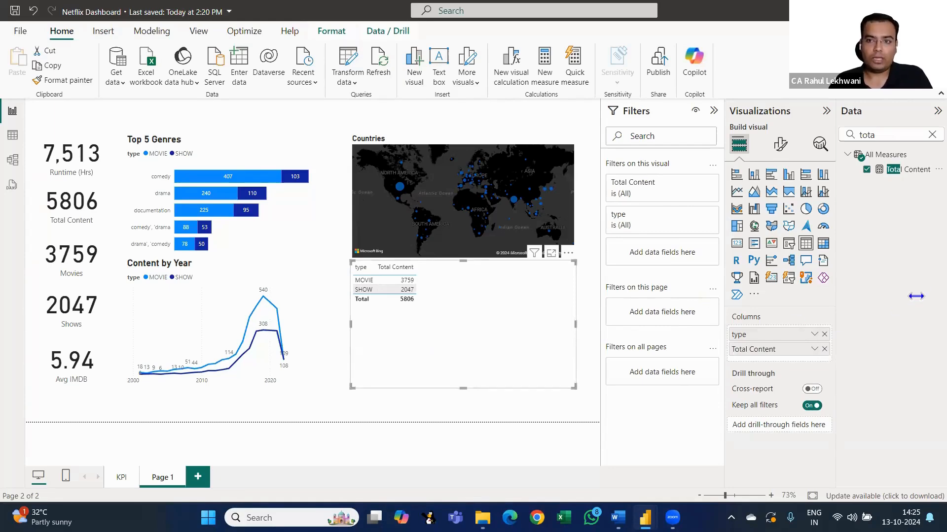
click(823, 211)
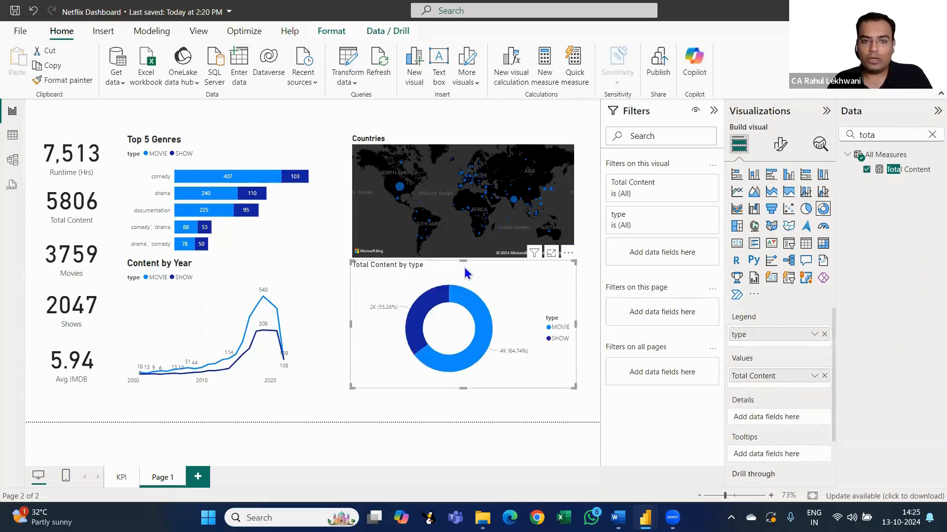
Set the donut chart's detail label contents to Percent of total
click(782, 150)
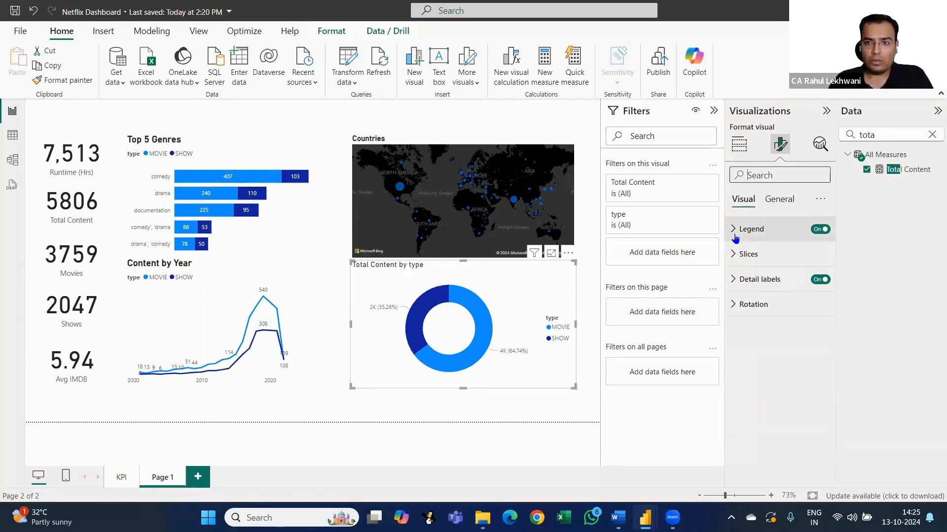
click(735, 279)
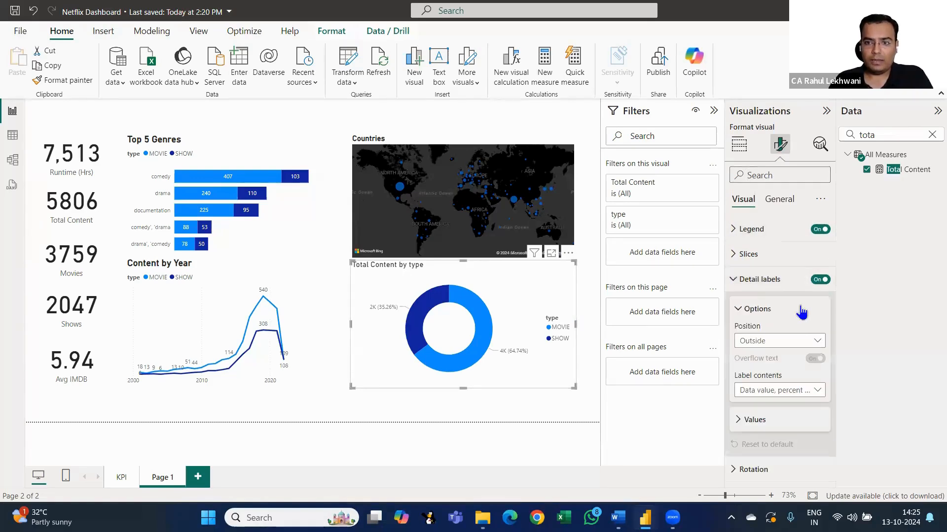
click(779, 391)
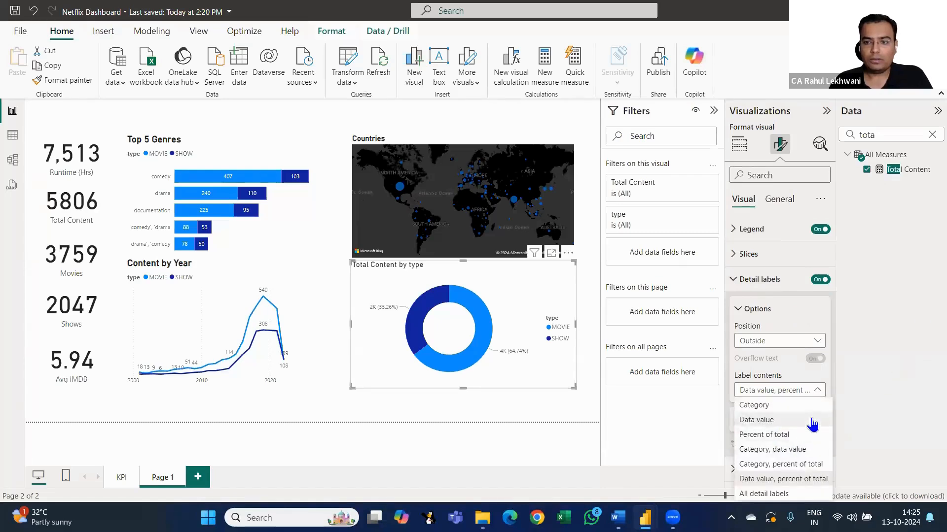
click(788, 436)
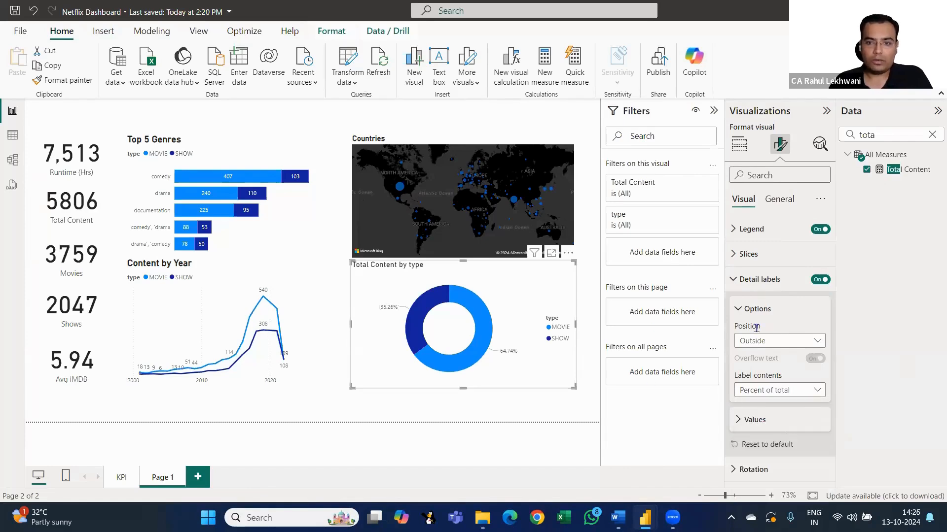
Format the donut chart's label values with 0 percentage decimal places and bold text
click(737, 422)
scroll(814, 389, down, 3)
scroll(814, 390, down, 1)
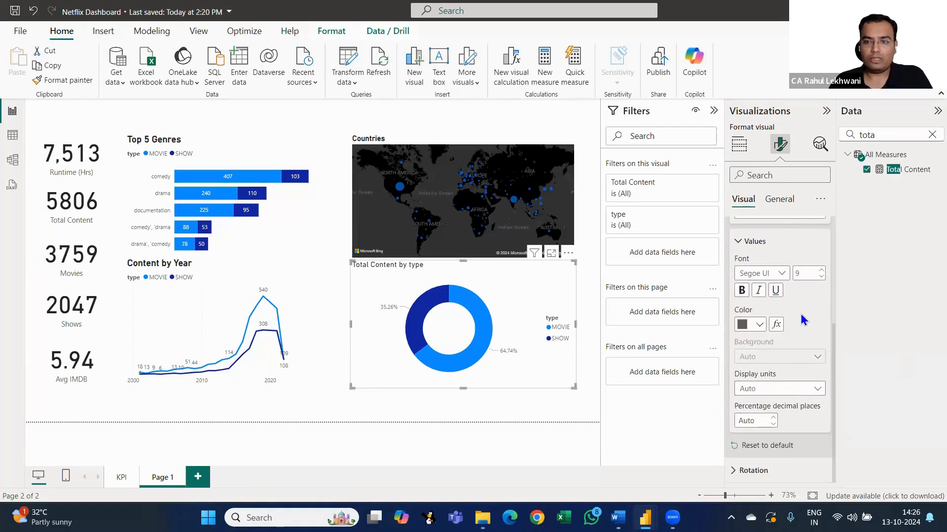
click(764, 389)
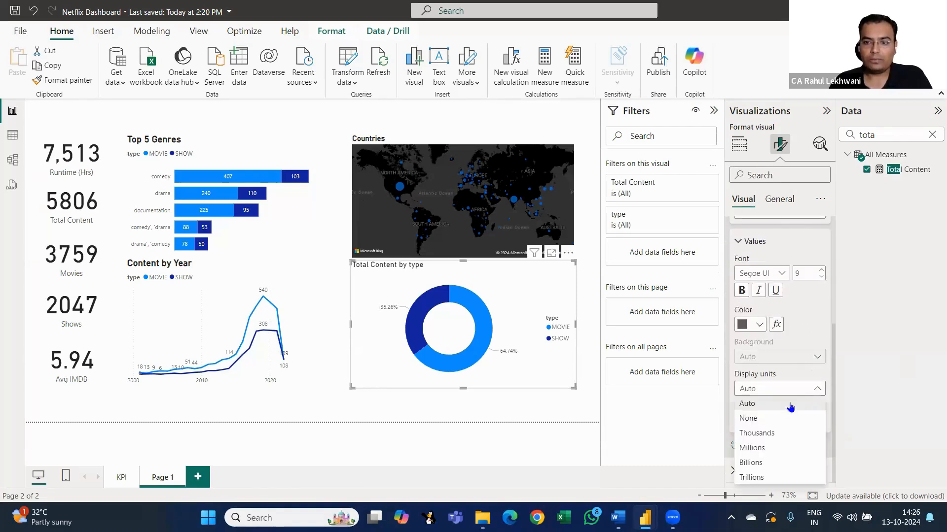
click(788, 390)
click(772, 423)
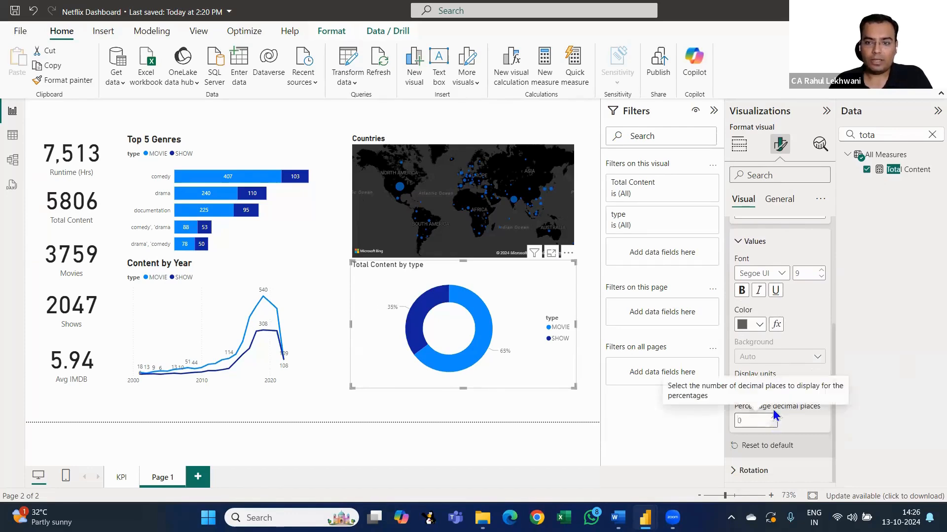
click(742, 290)
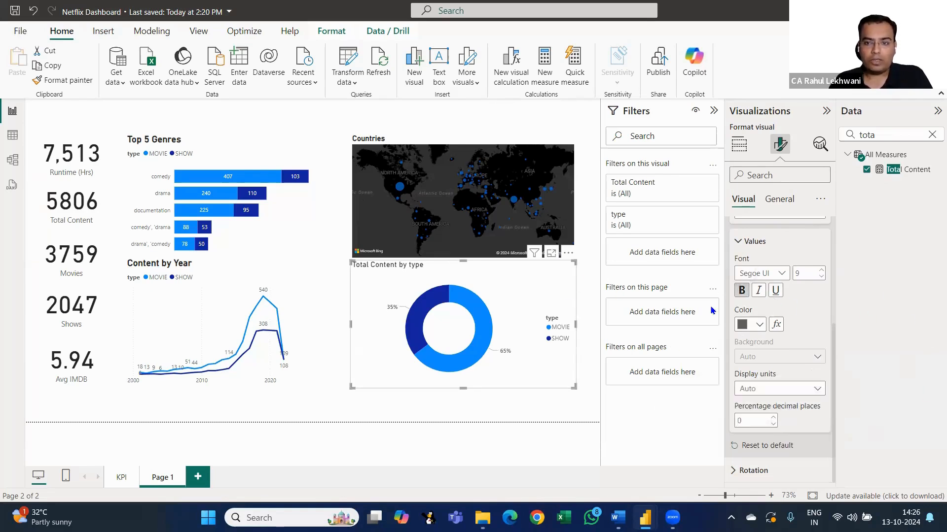
Set the position of the donut chart's detail labels to Inside
scroll(791, 330, up, 4)
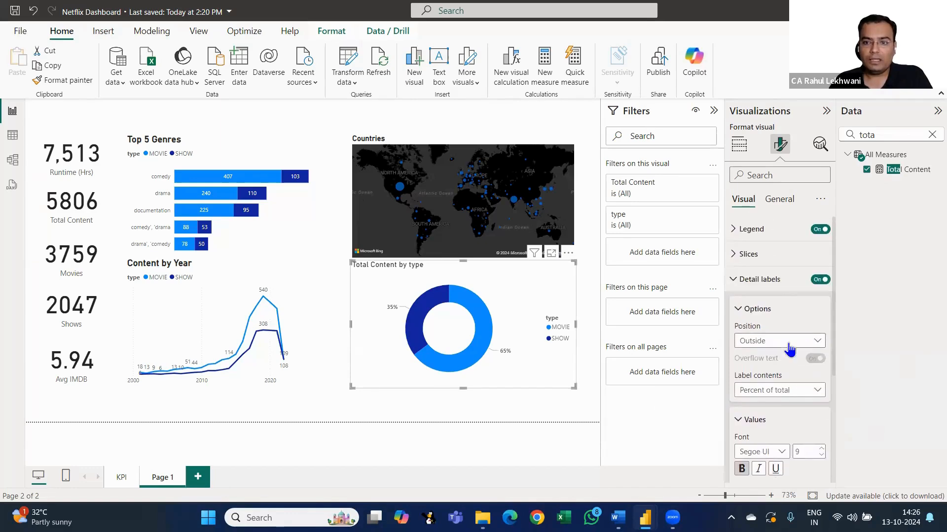
click(785, 343)
click(763, 370)
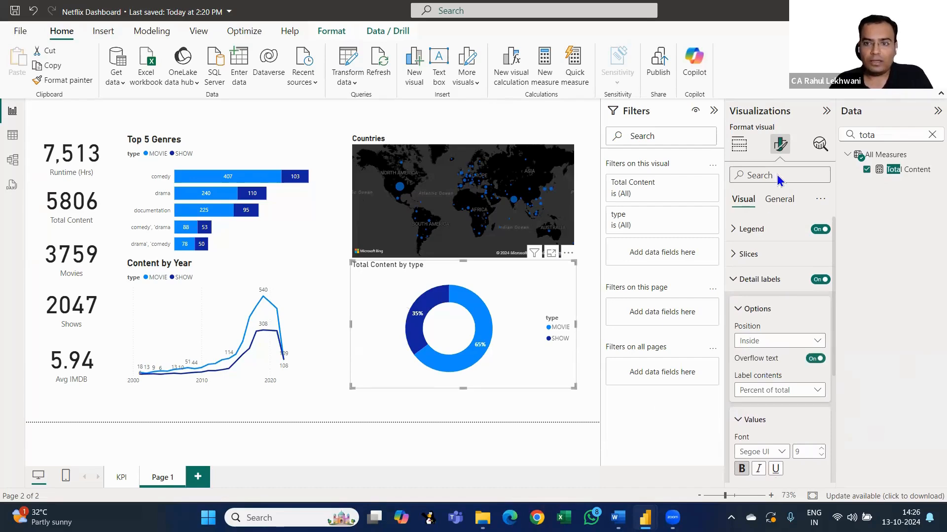
Open the KPI page to review the planned dashboard elements
click(121, 478)
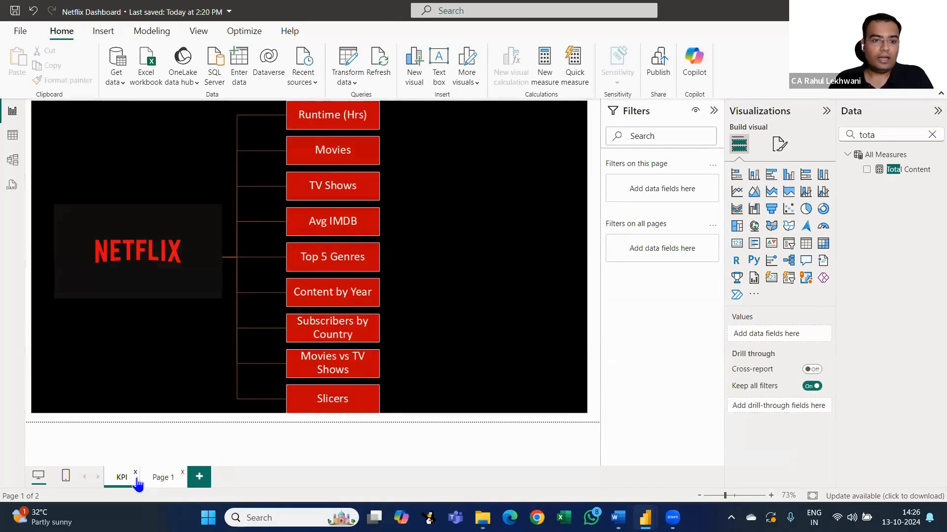
Return to Page 1 and widen the Content by Year chart to match the width of the Top 5 Genres chart
click(163, 480)
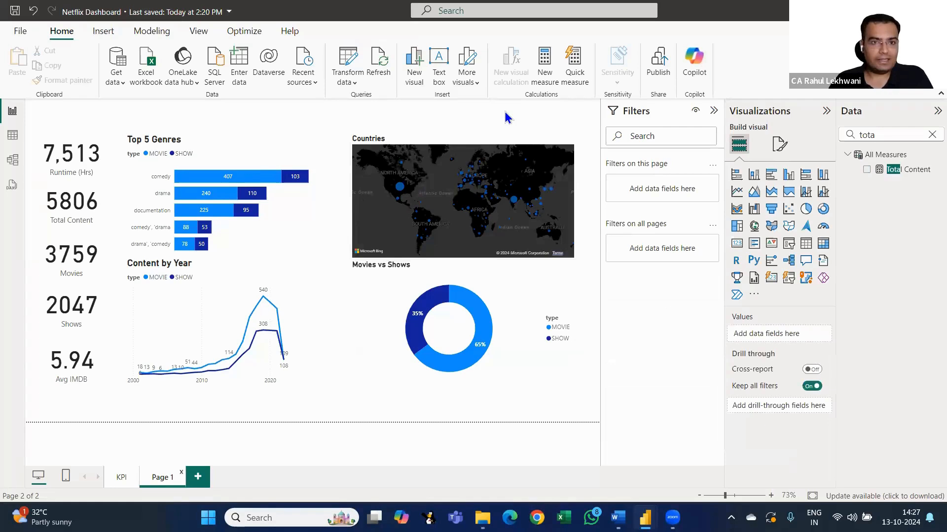
click(93, 148)
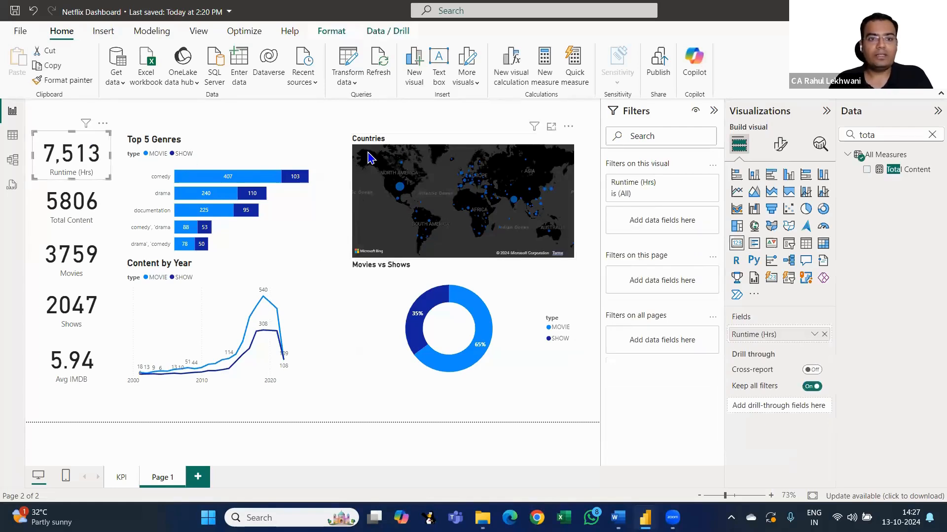
click(240, 151)
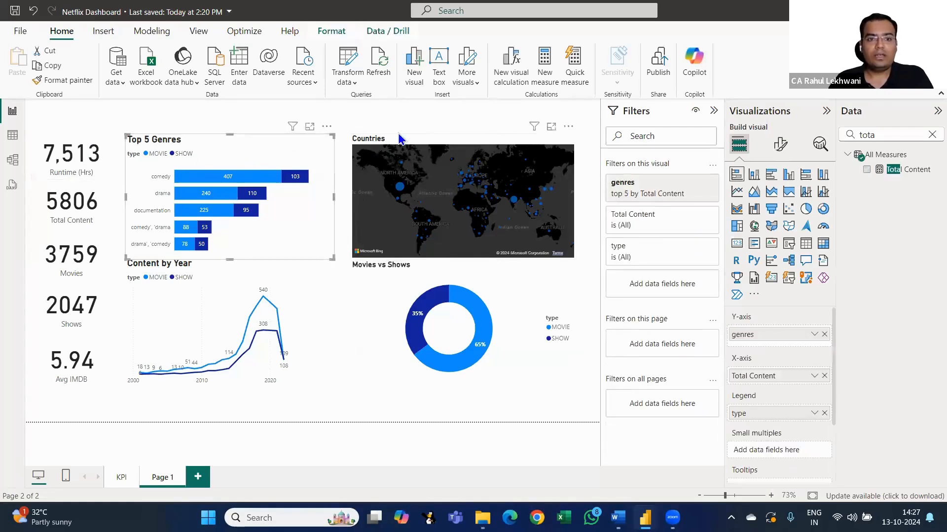
click(436, 142)
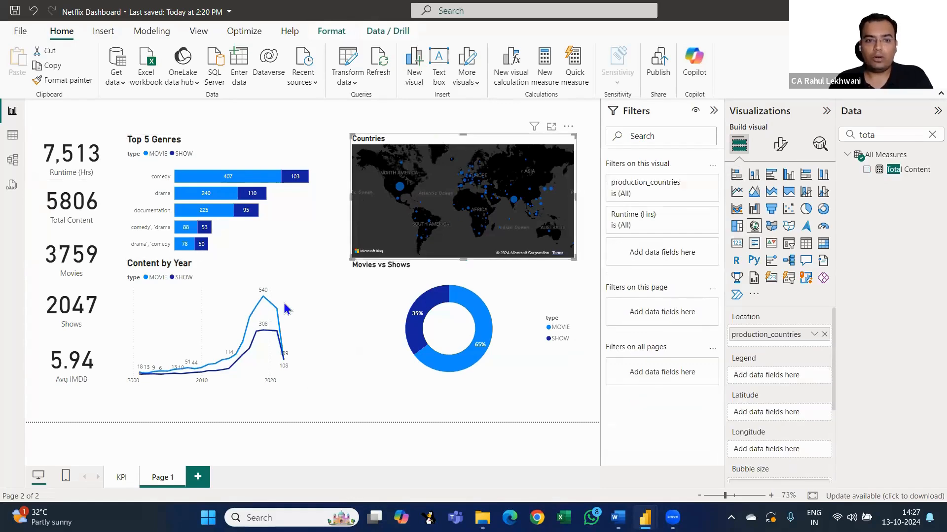
click(302, 299)
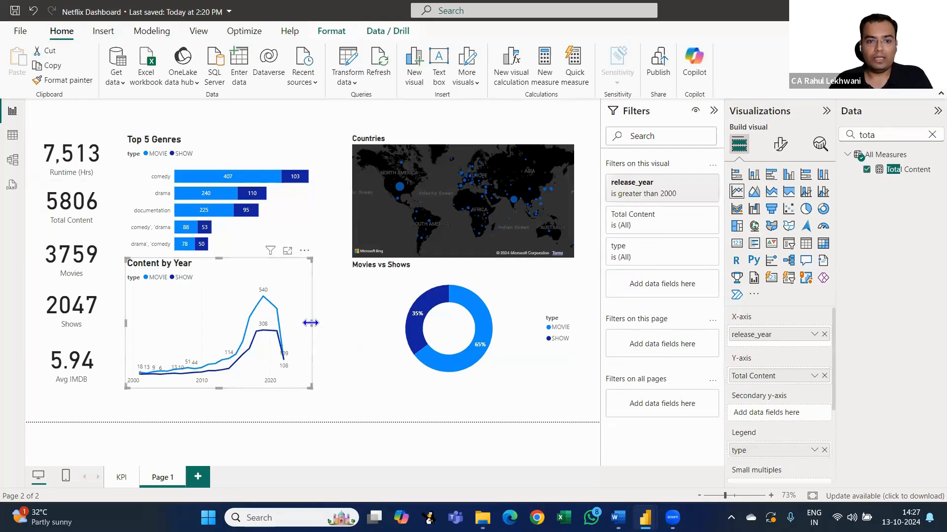
drag(310, 322, 334, 322)
click(308, 210)
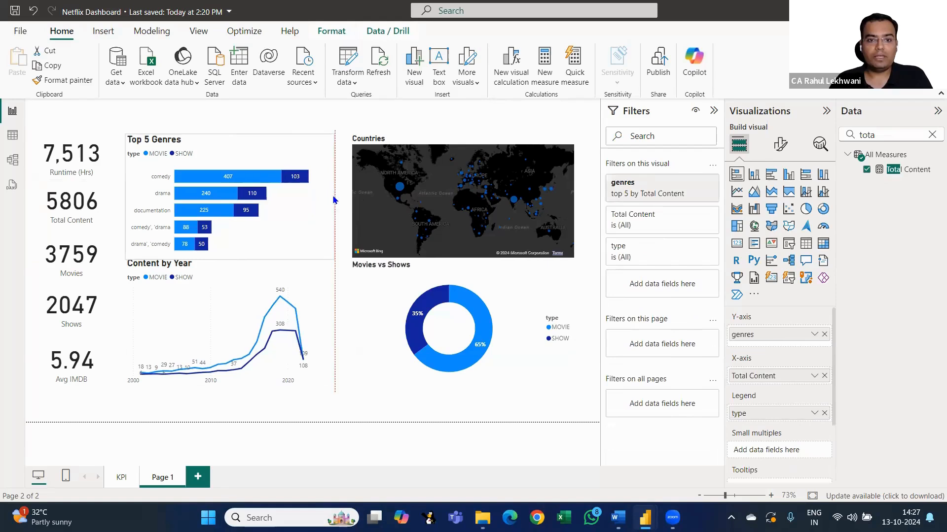
click(469, 105)
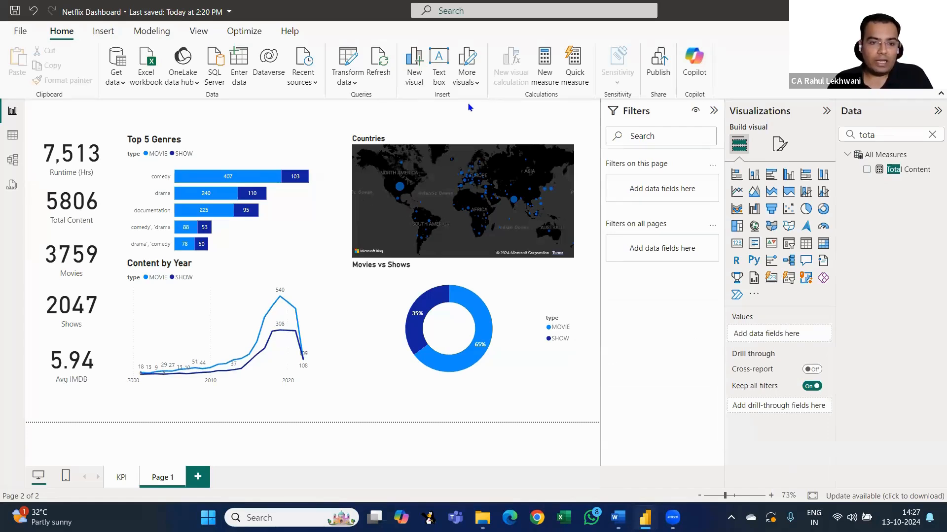
Copy the Netflix logo from the KPI page to Page 1, shrinking it and placing it above the Runtime (Hrs) card
click(129, 477)
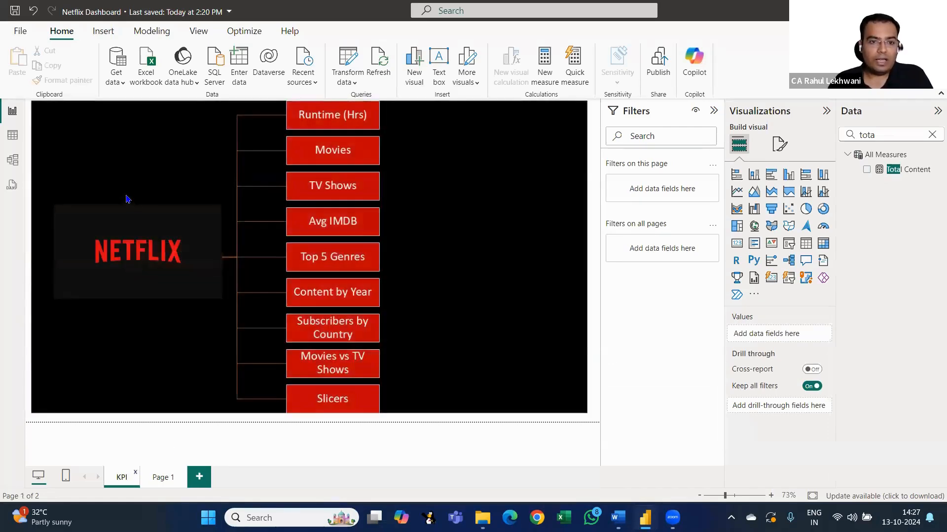
click(129, 236)
key(ctrl+c)
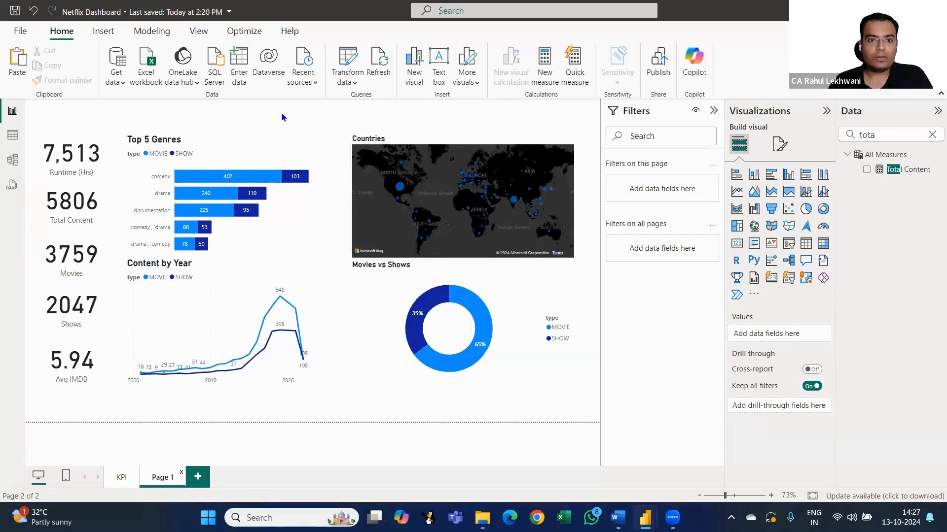
key(ctrl+v)
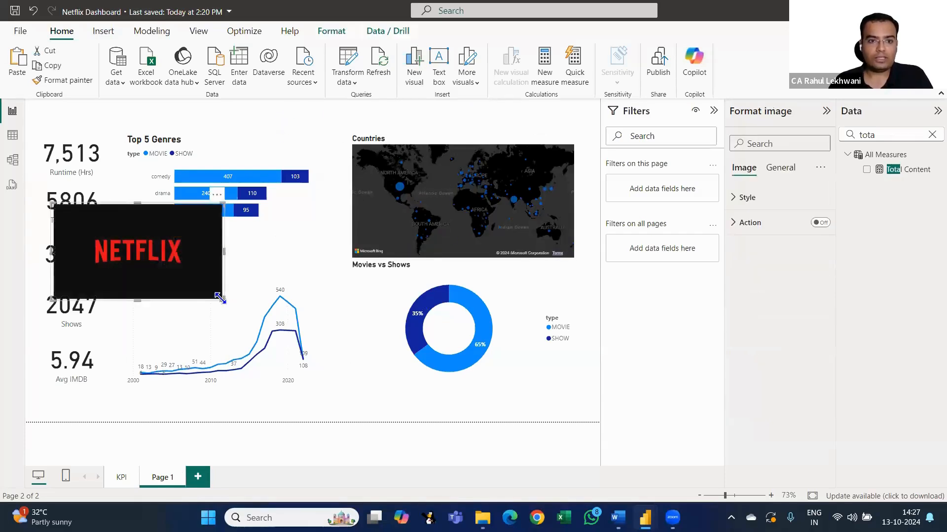
drag(165, 251, 97, 134)
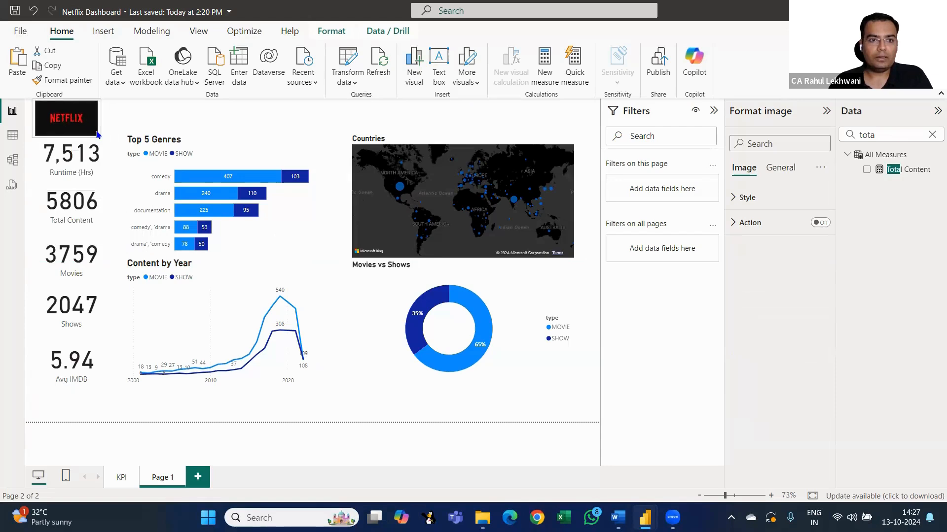
Lower the upper edges of the Top 5 Genres and Content by Year charts slightly and clear the SHOW cross-filter
click(183, 153)
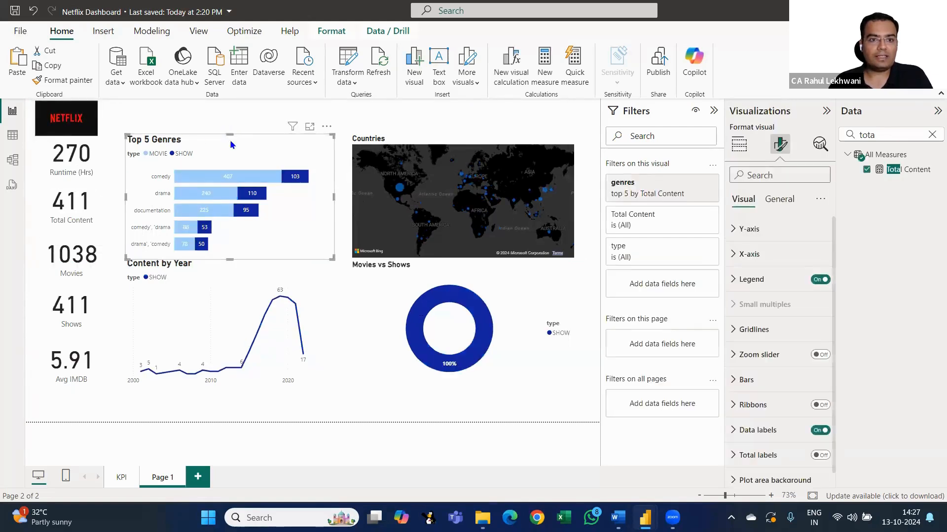
click(250, 114)
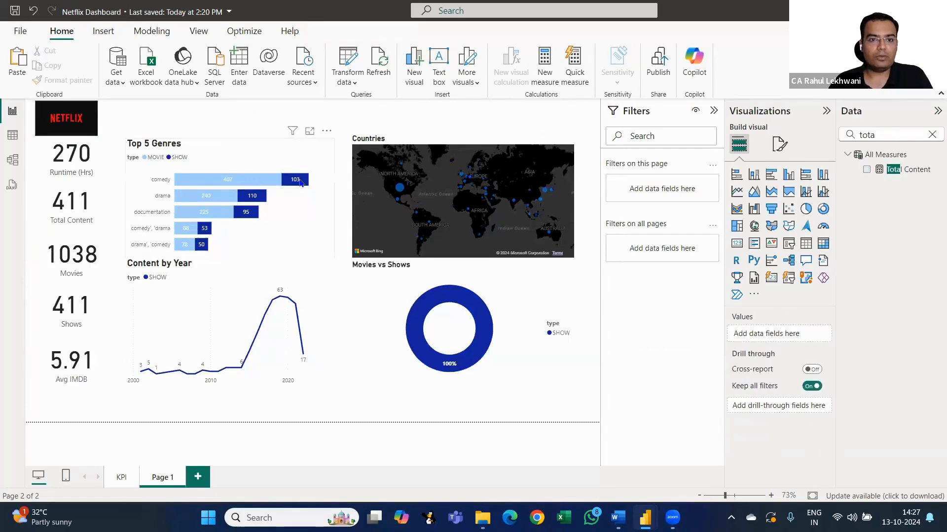
click(300, 183)
click(301, 183)
click(256, 302)
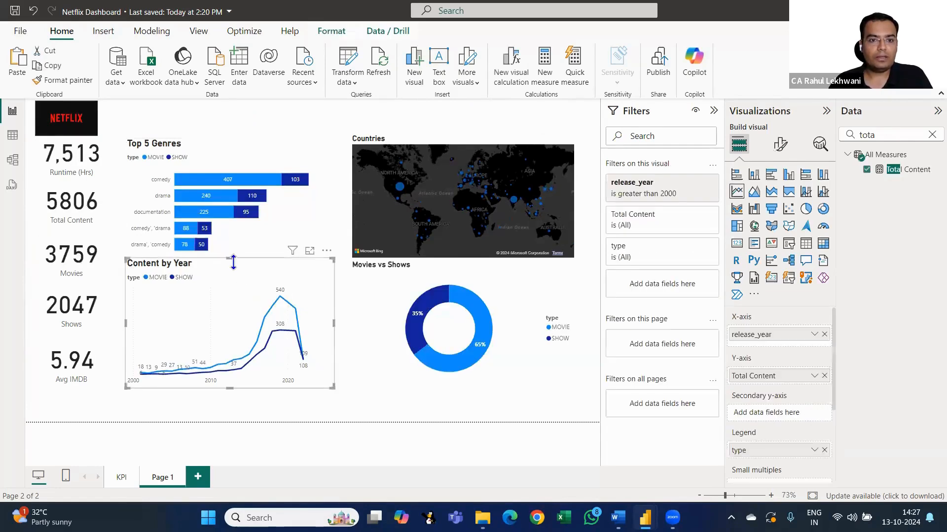
click(447, 213)
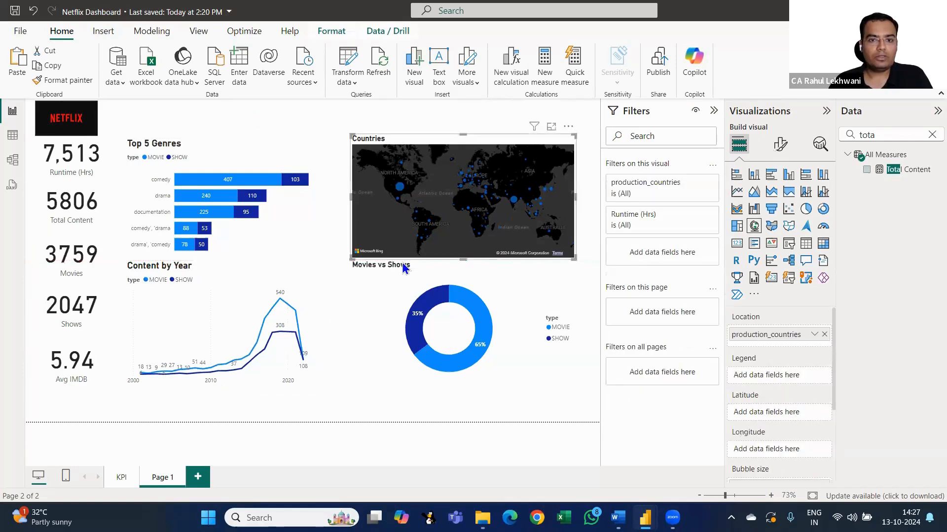
click(395, 285)
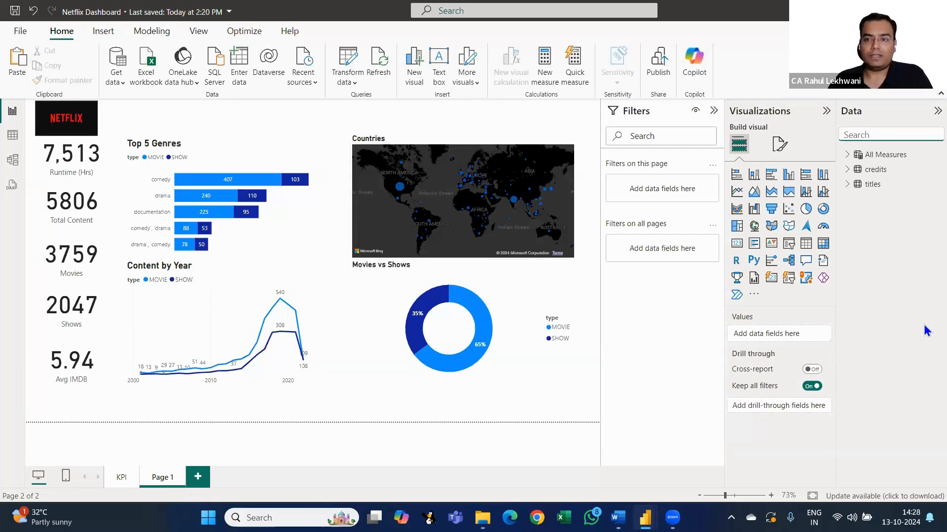
Add an empty slicer, reduce its height and place it above the Top 5 Genres chart
click(788, 244)
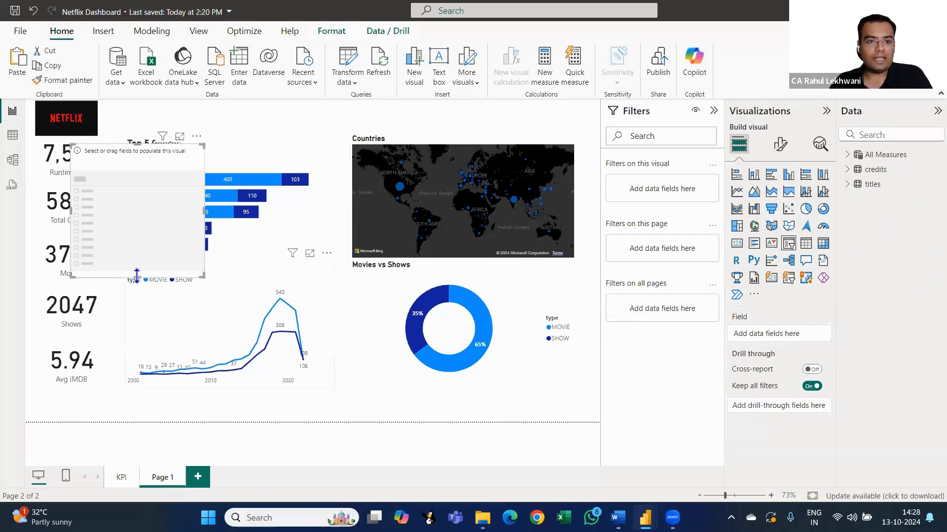
drag(137, 278, 142, 197)
drag(144, 156, 273, 114)
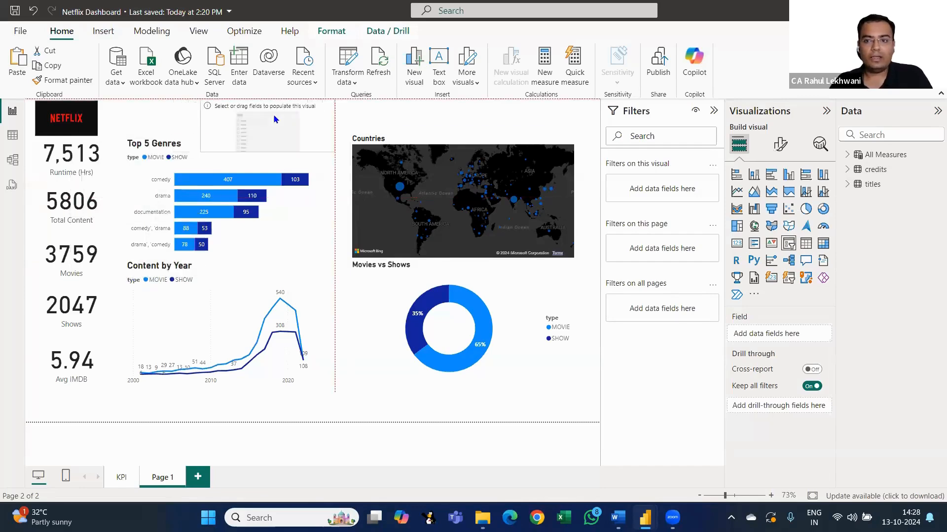
Assign the release_year field to the new slicer and make the slicer narrower and shorter
click(892, 137)
text(year)
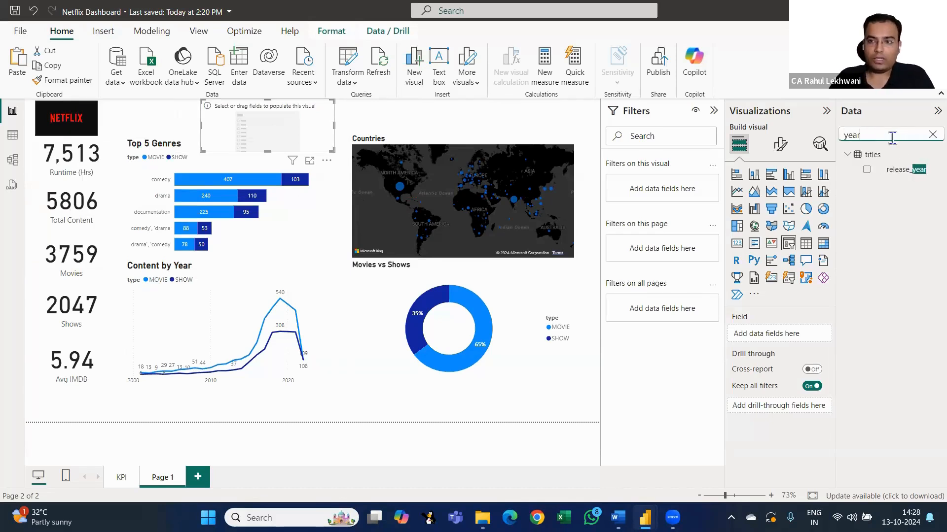
drag(899, 176, 772, 341)
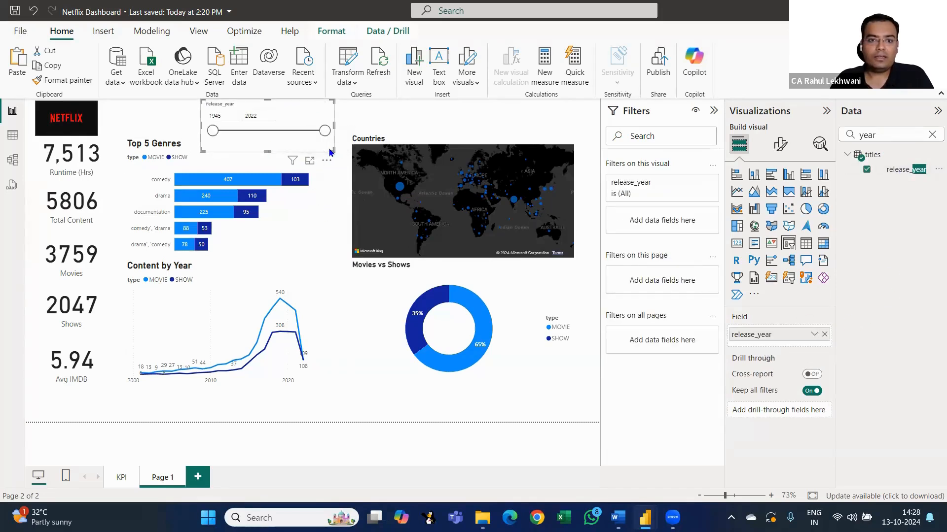
drag(296, 133, 295, 137)
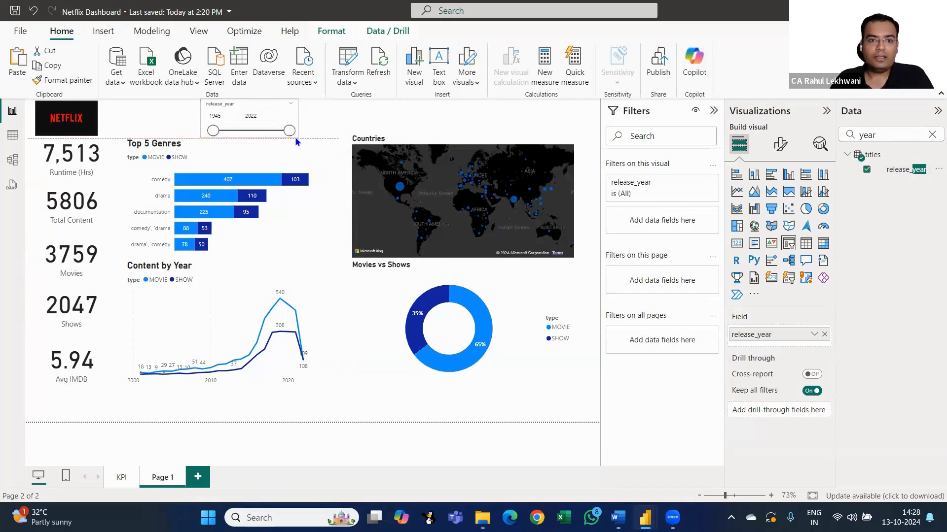
Set the release_year slicer's style to Dropdown
click(781, 146)
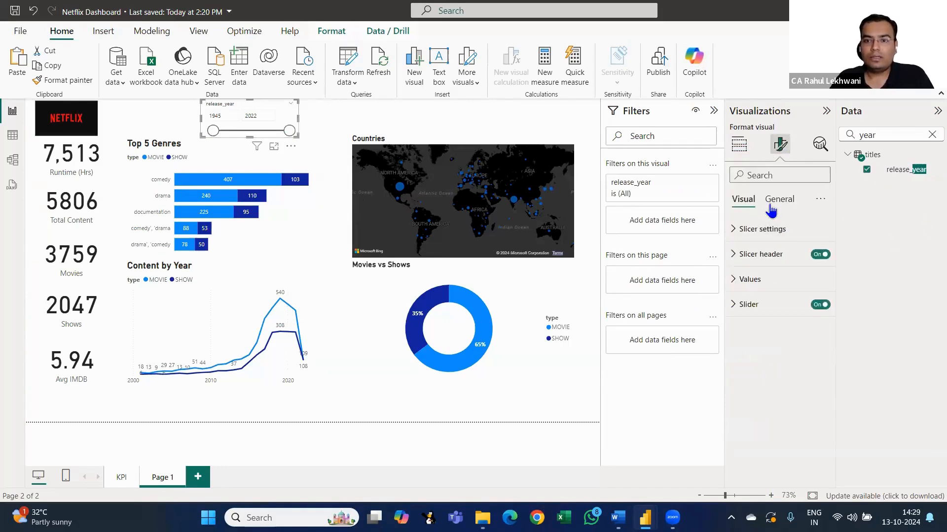
click(777, 200)
click(753, 199)
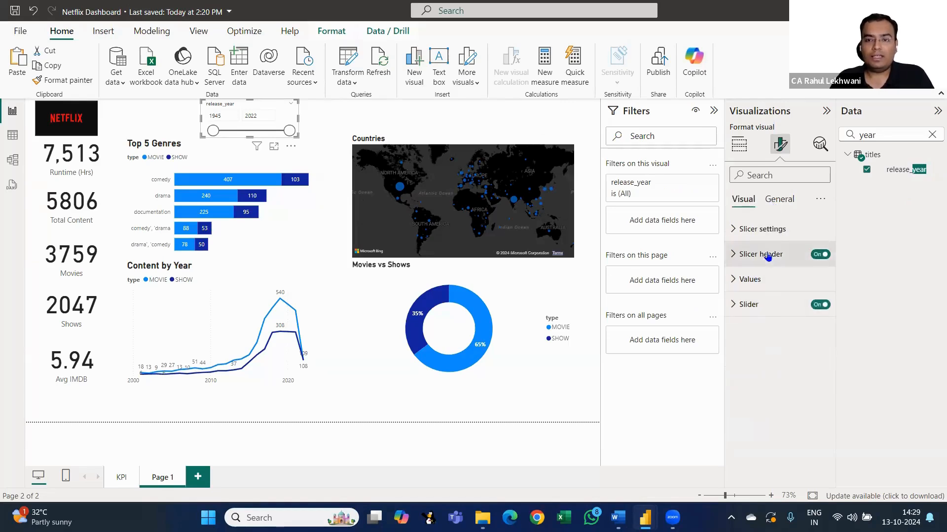
click(738, 231)
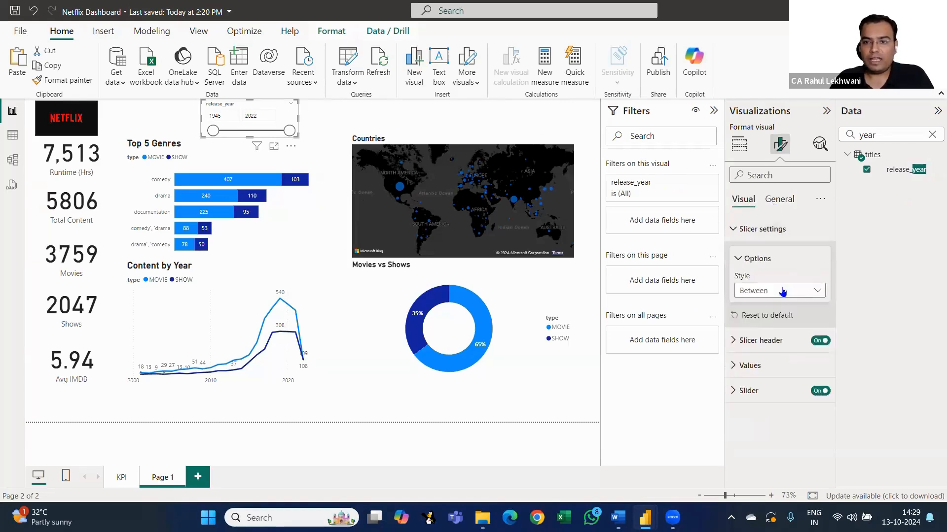
click(789, 289)
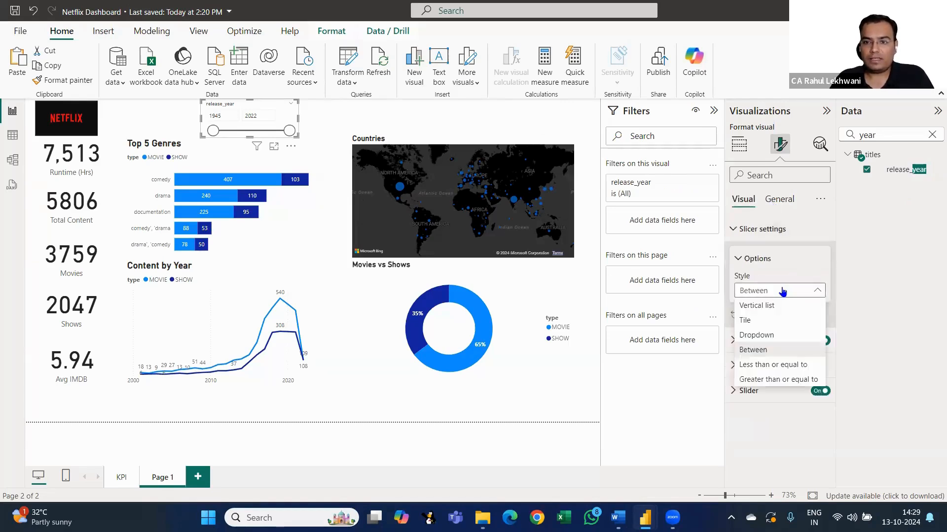
click(772, 335)
Shrink the release_year dropdown slicer and move it above the Countries map
click(280, 118)
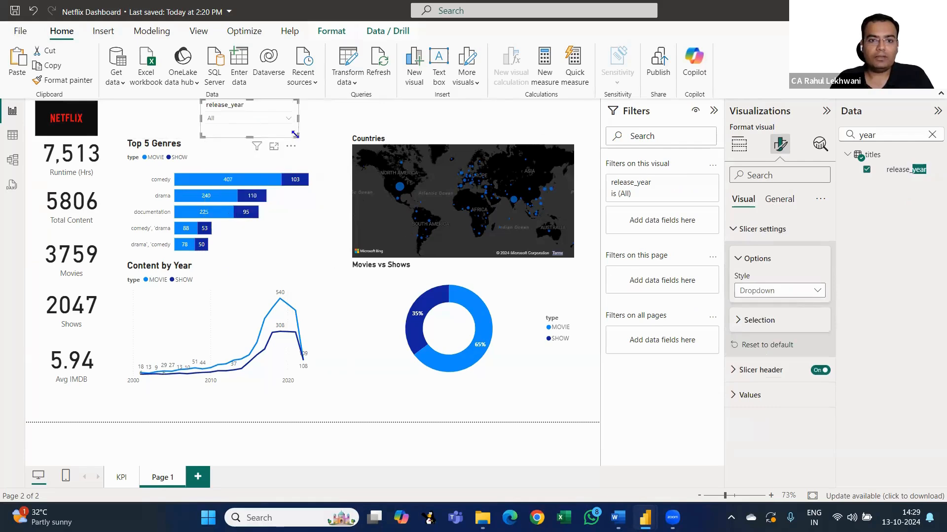
drag(295, 134, 432, 129)
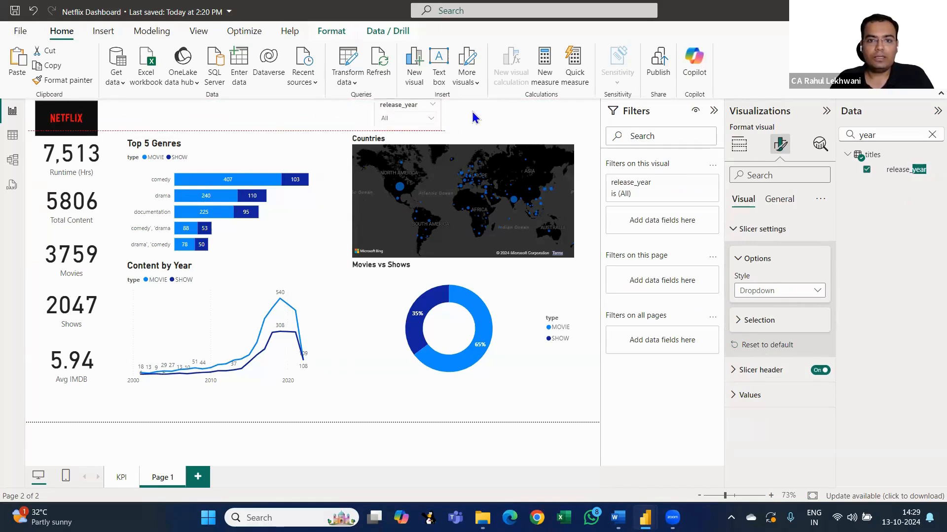
click(478, 118)
Test the release_year slicer by filtering the dashboard to 1945, and clear the selection again
click(404, 117)
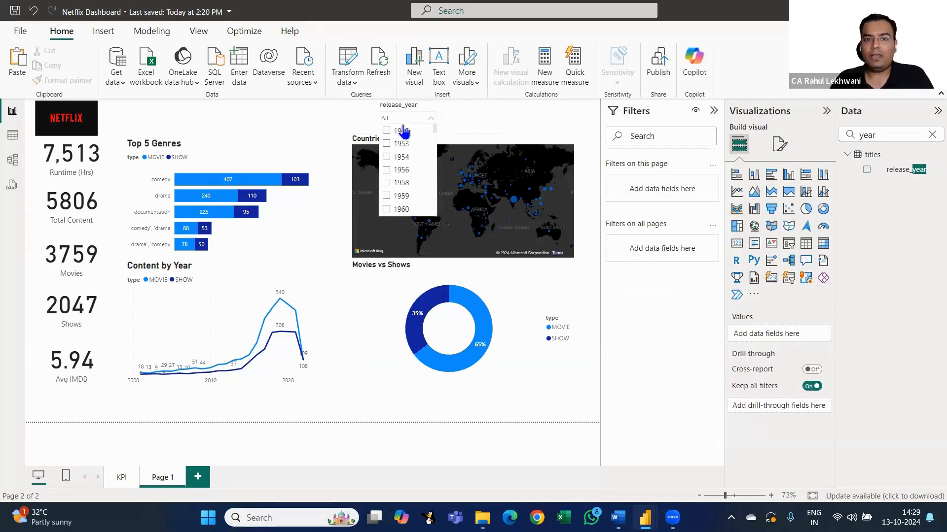
click(401, 129)
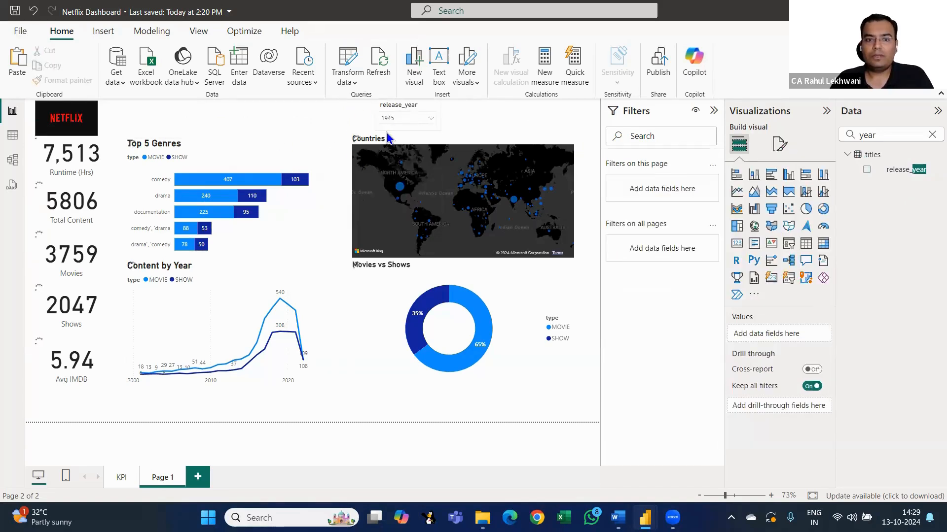
click(403, 120)
click(402, 118)
click(394, 129)
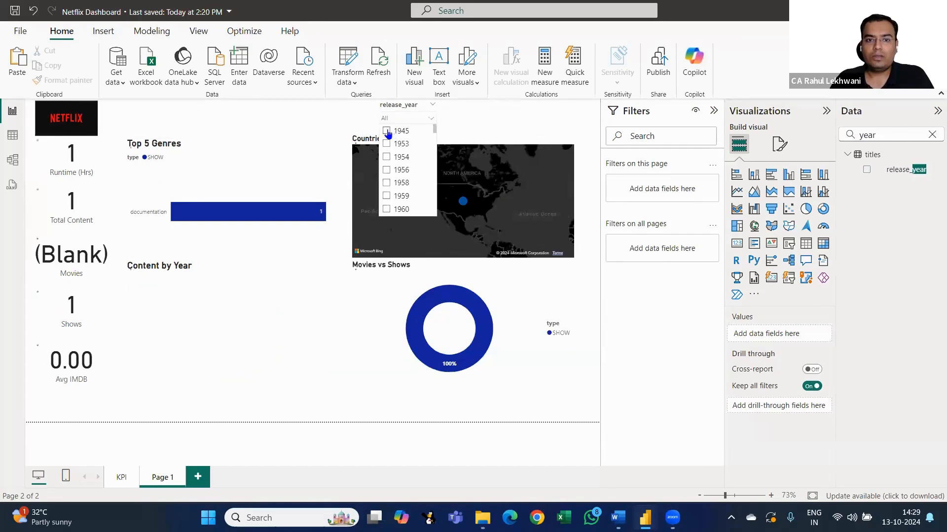
click(319, 117)
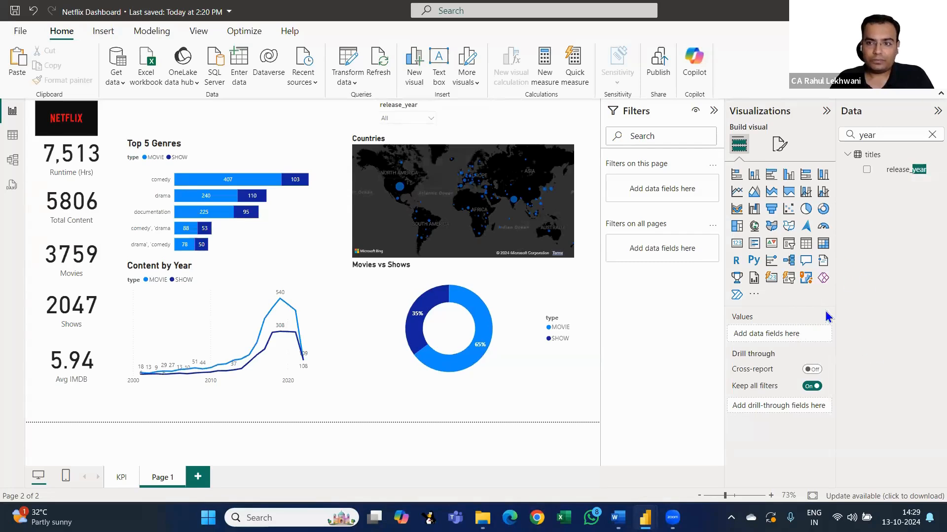
Add a new slicer to the page and assign it the title field from the titles table
click(789, 243)
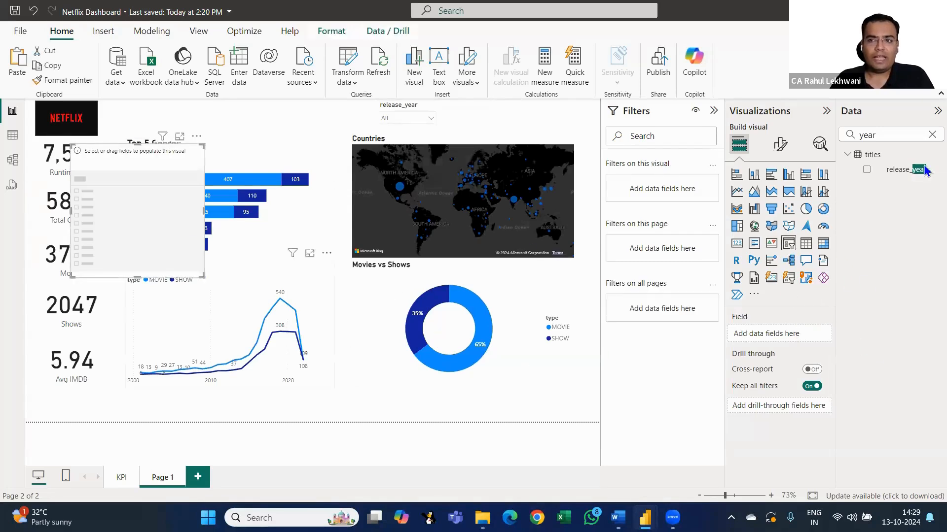
click(931, 135)
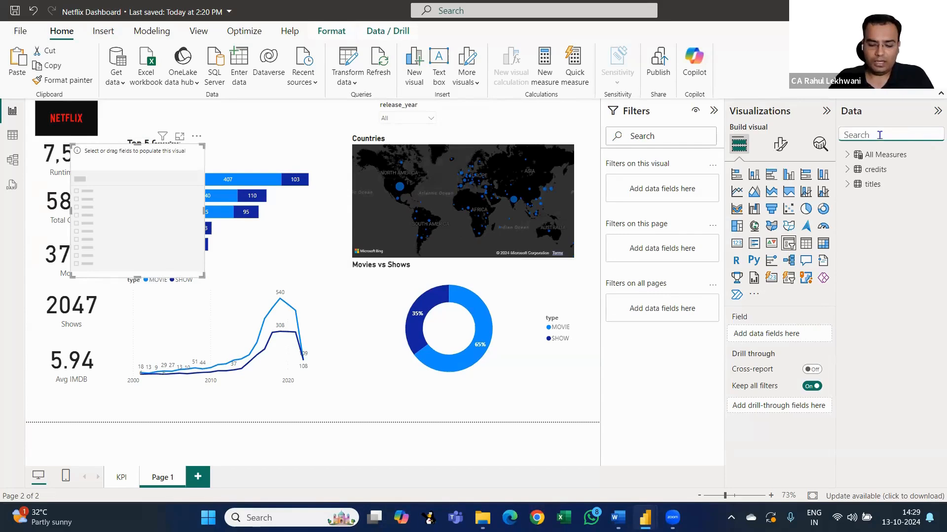
text(titl)
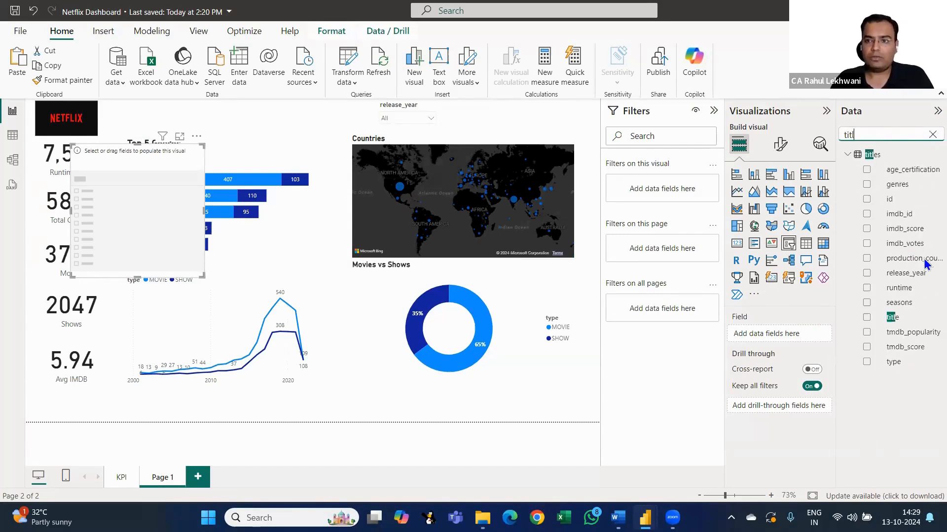
text(e)
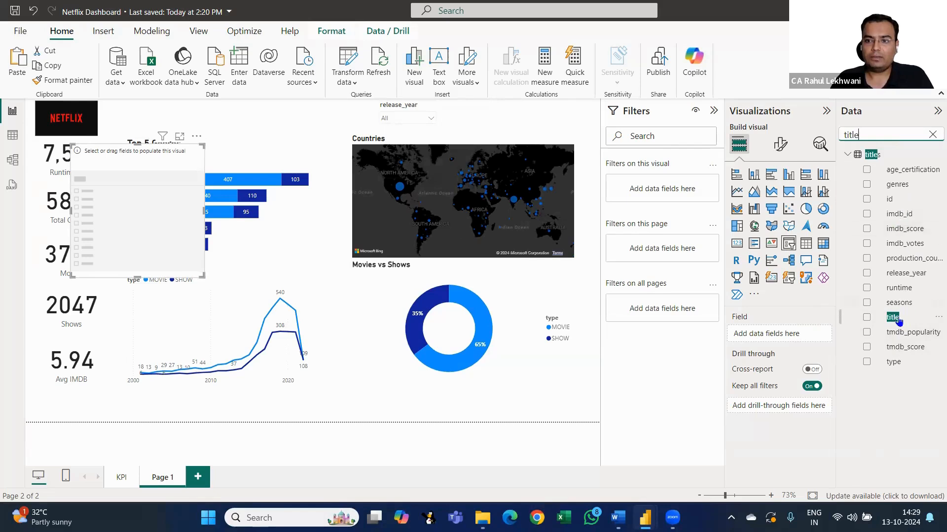
drag(897, 320, 779, 334)
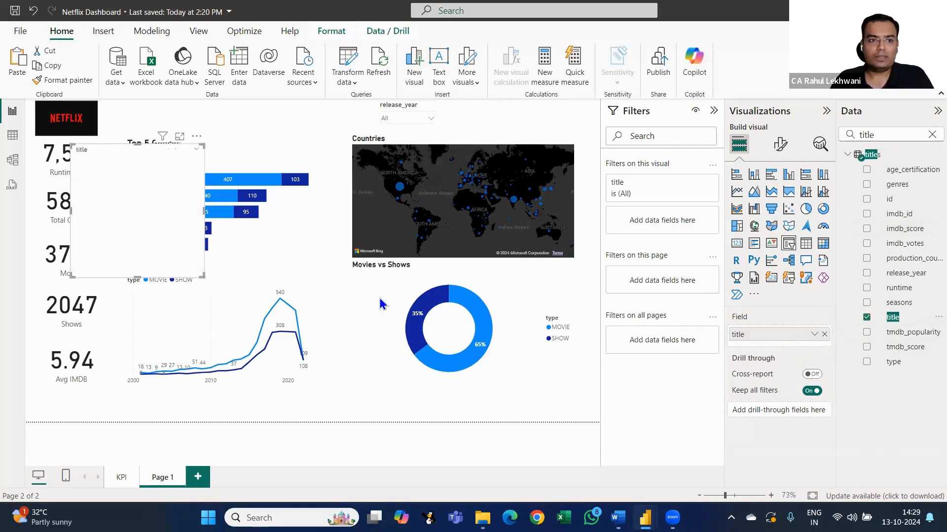
Set the title slicer's style to Dropdown, shrink it, and place it above the Countries map beside the release_year slicer
click(783, 150)
click(782, 200)
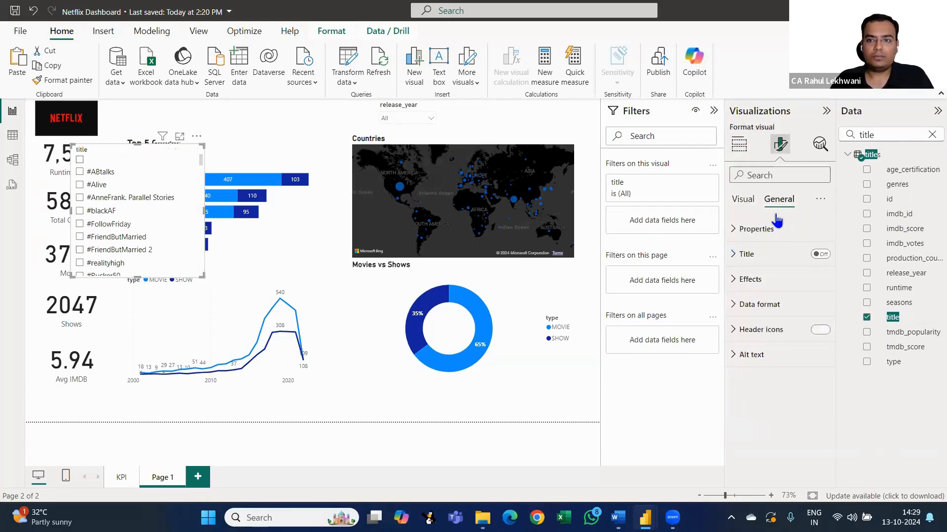
click(748, 196)
click(742, 230)
click(774, 291)
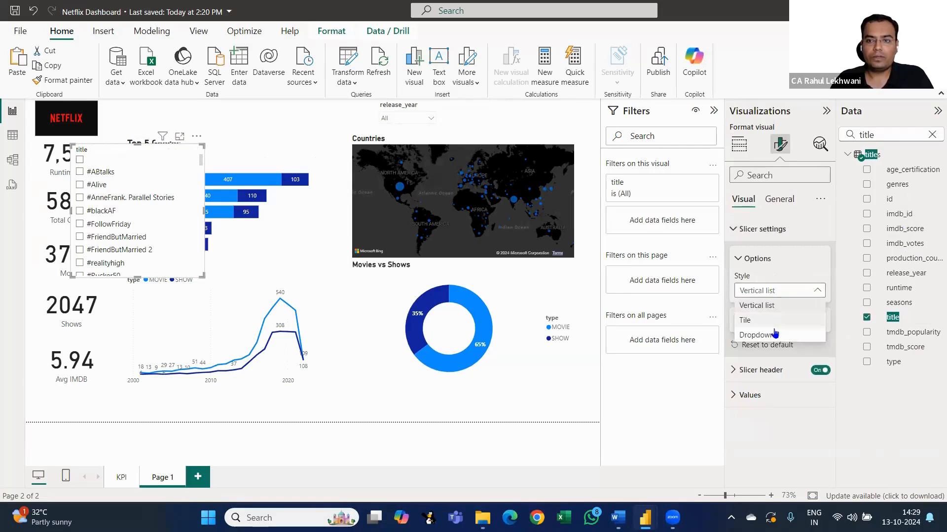
click(775, 335)
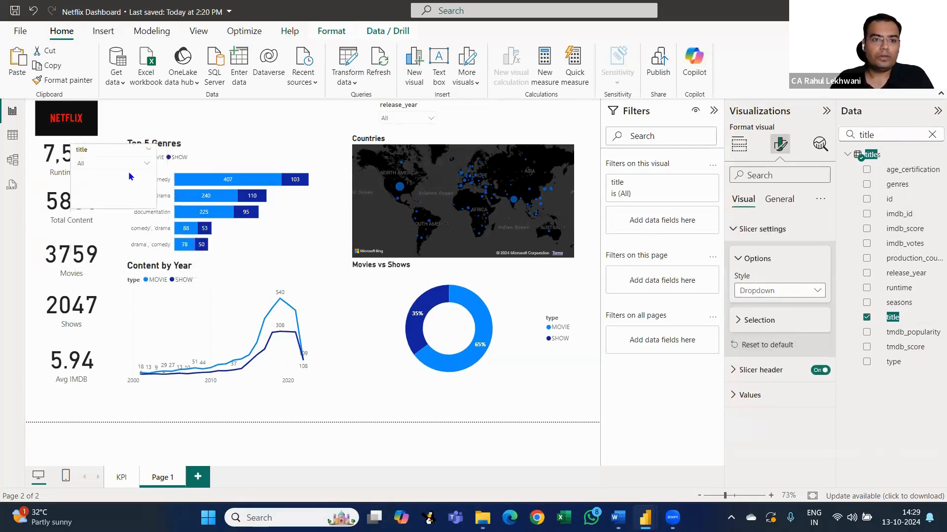
drag(130, 172, 474, 110)
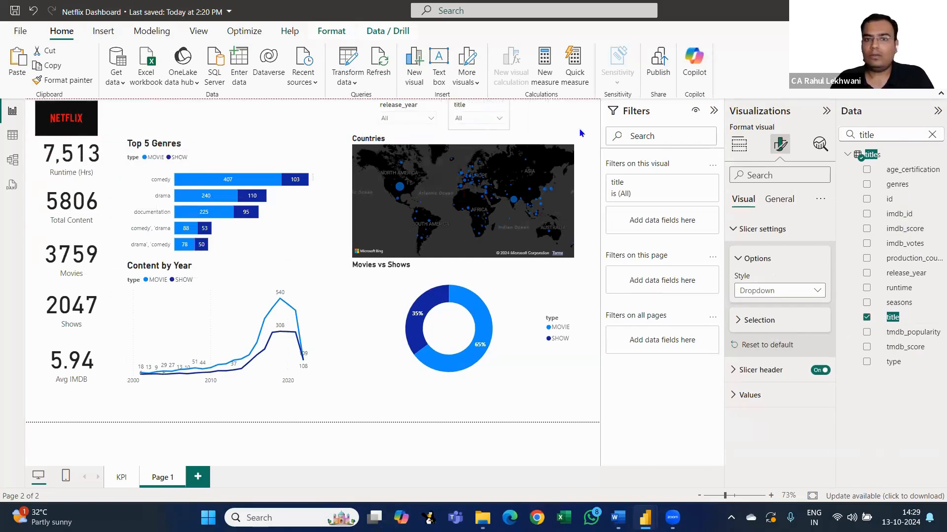
Add another slicer to the page, make it smaller, and assign it the genres field
click(239, 165)
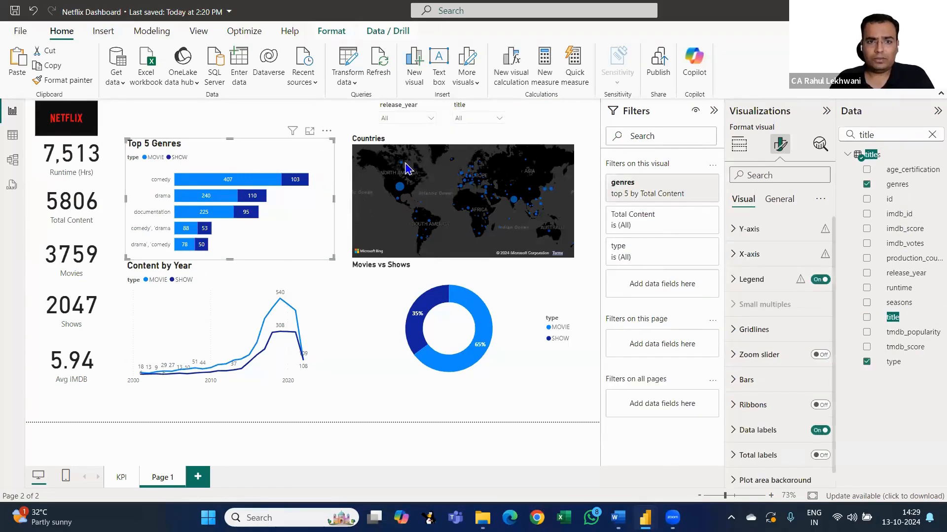
click(377, 114)
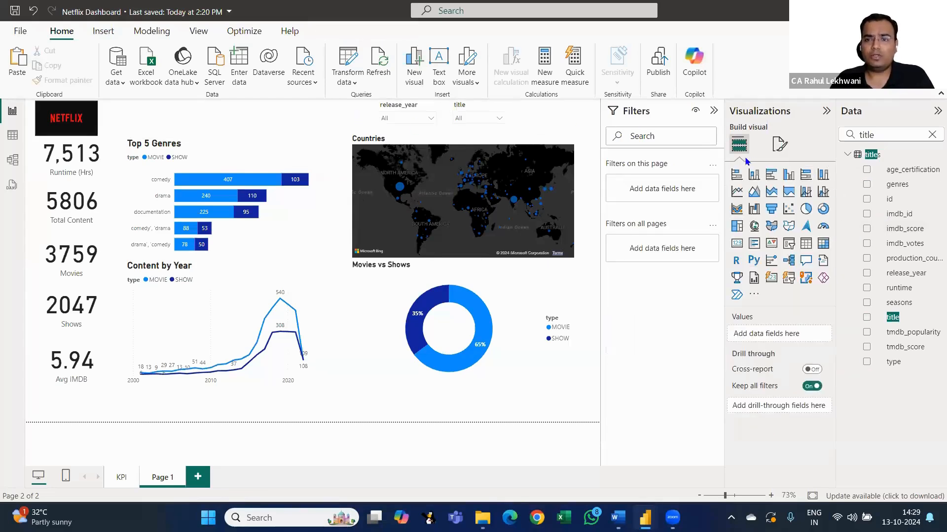
click(930, 136)
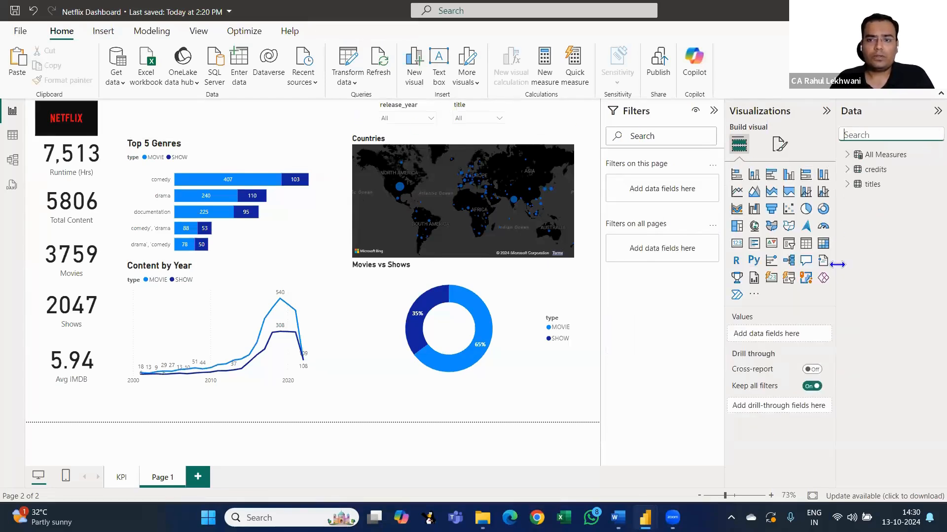
click(788, 243)
drag(185, 254, 379, 196)
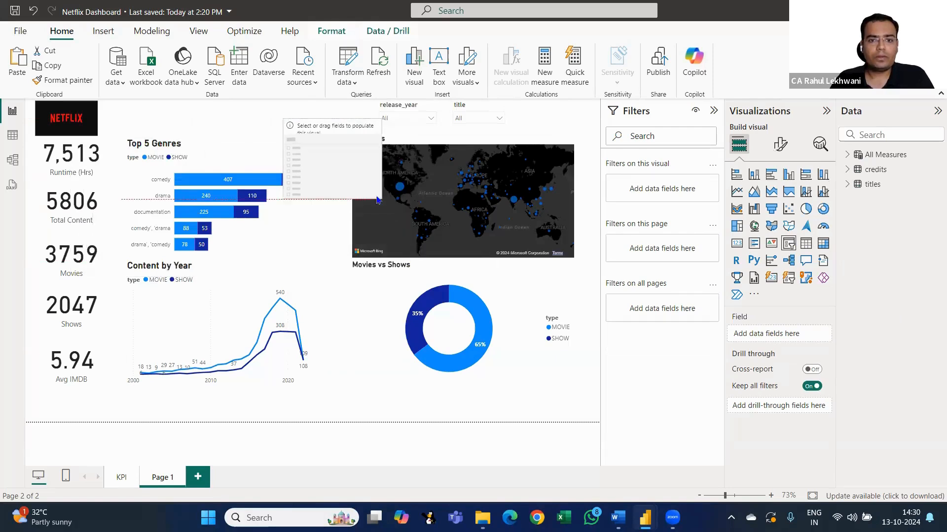
click(885, 136)
text(genr)
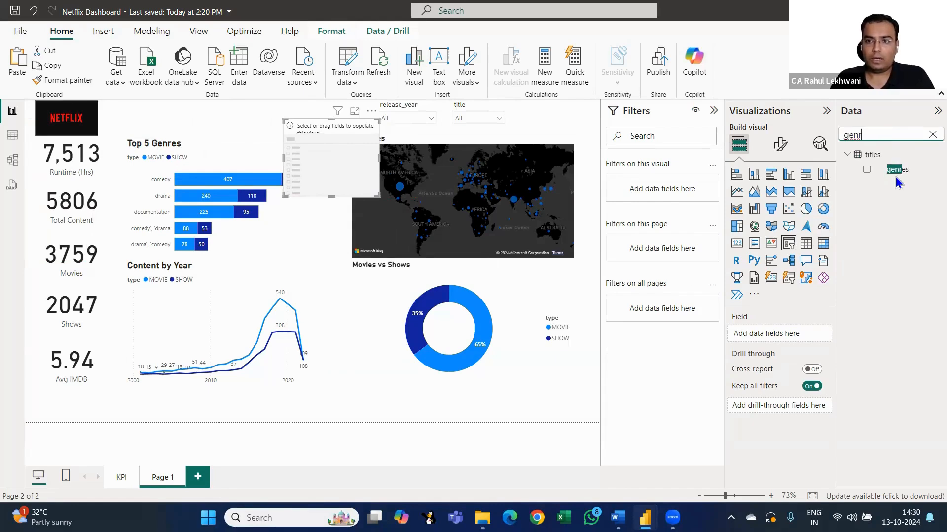
drag(895, 181, 775, 345)
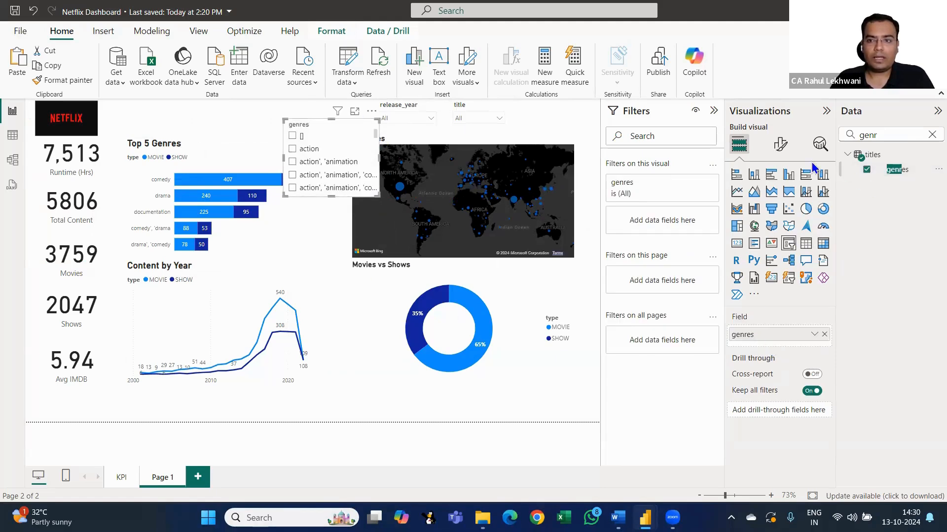
Set the genres slicer's style to Dropdown, shrink it, and place it beside the title slicer above the Countries map
click(781, 144)
click(769, 229)
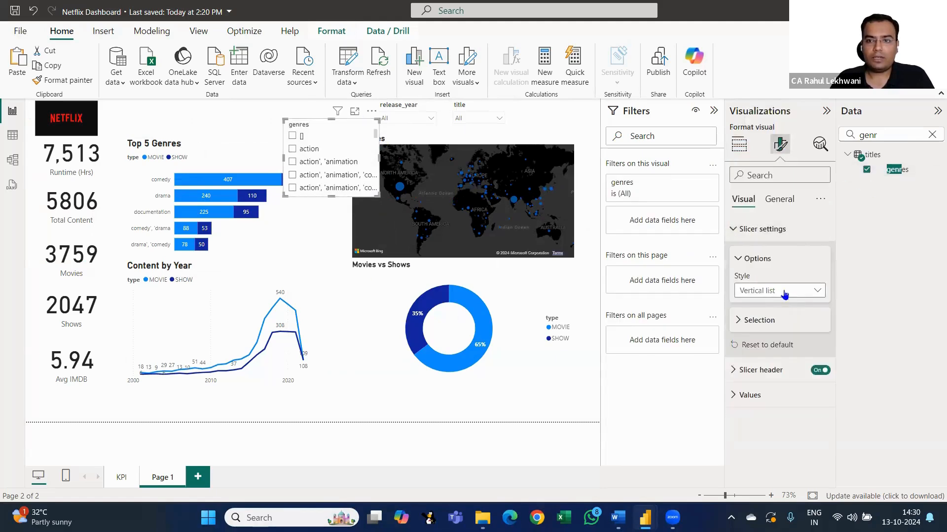
click(784, 291)
click(771, 333)
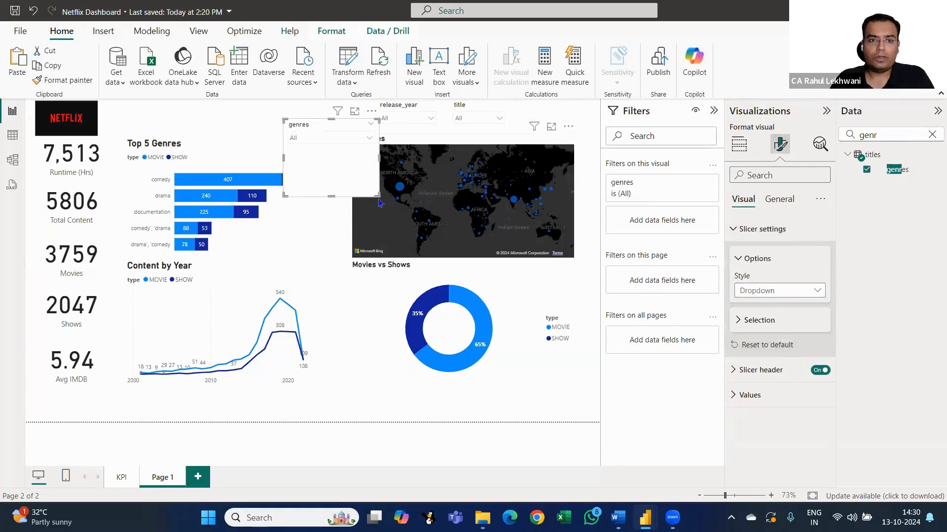
drag(379, 196, 535, 110)
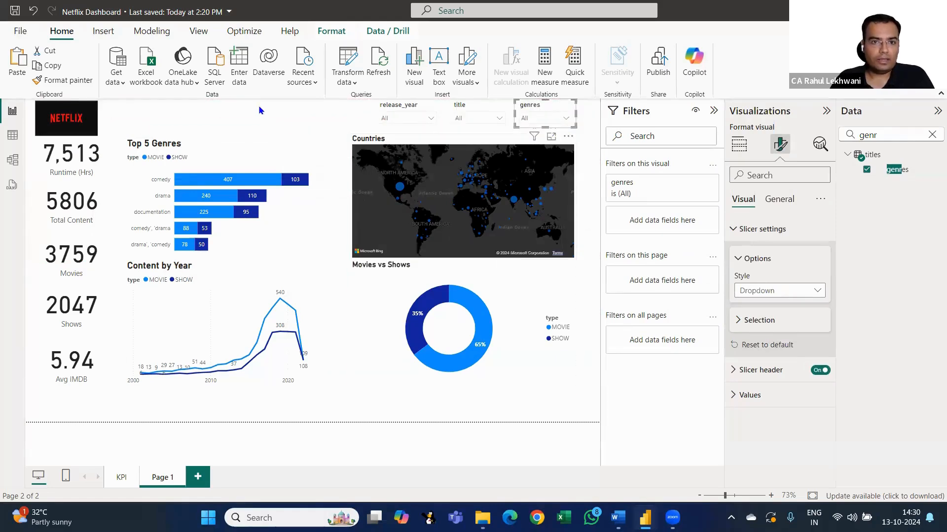
click(453, 412)
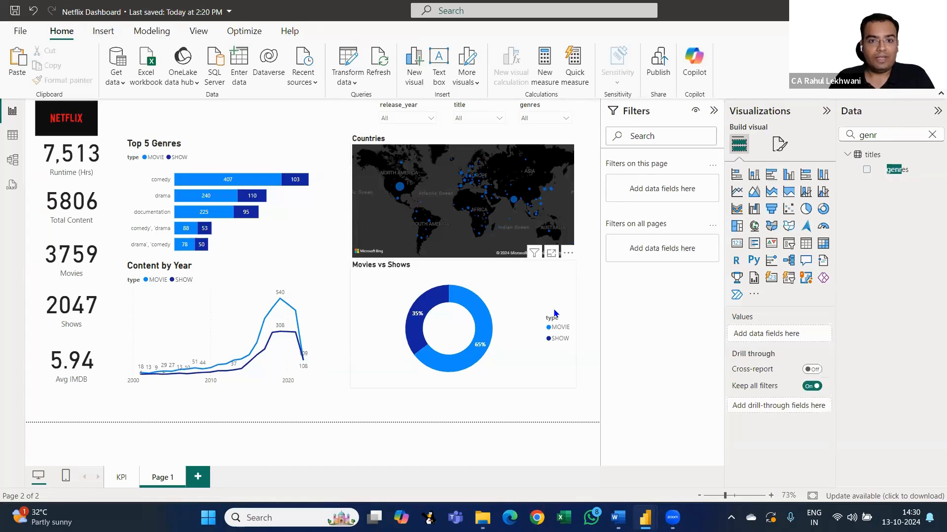
Nudge the Netflix logo slightly toward the edge of the page and deselect it
click(94, 131)
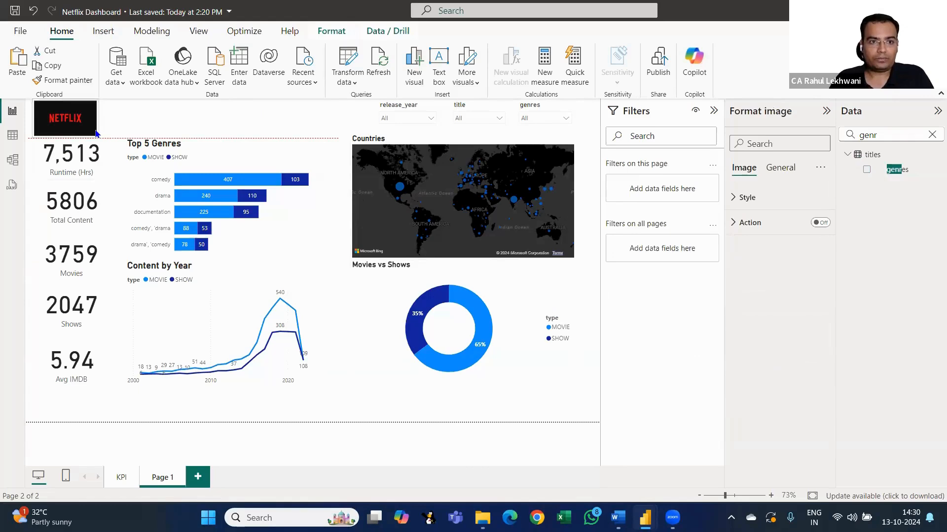
click(152, 119)
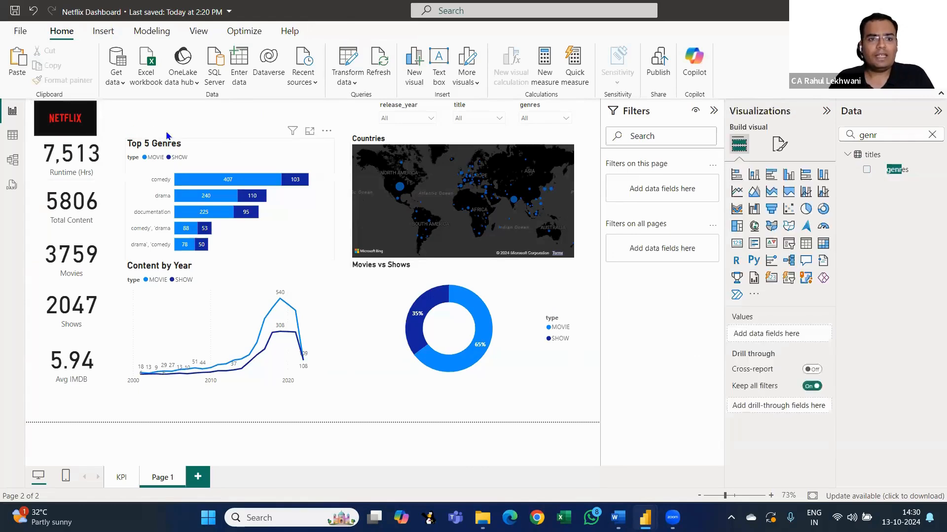
click(168, 142)
click(166, 118)
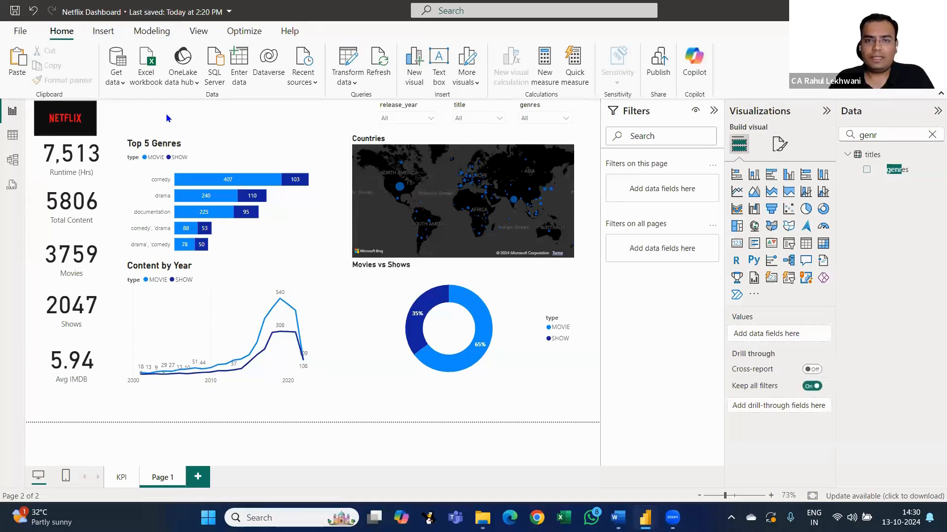
Insert a short text box, move it beside the Netflix logo above Top 5 Genres, and widen it almost to the slicers
click(104, 32)
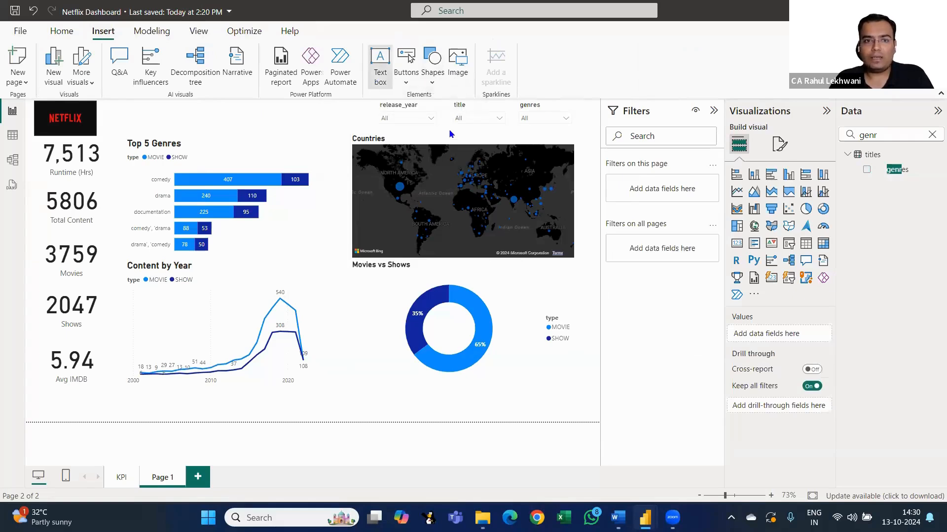
click(380, 63)
drag(134, 275, 143, 180)
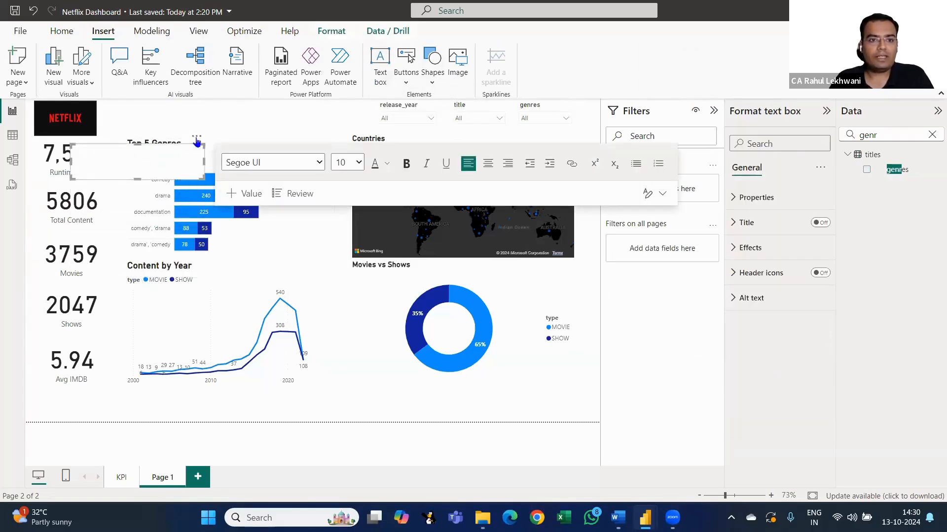
drag(196, 141, 232, 90)
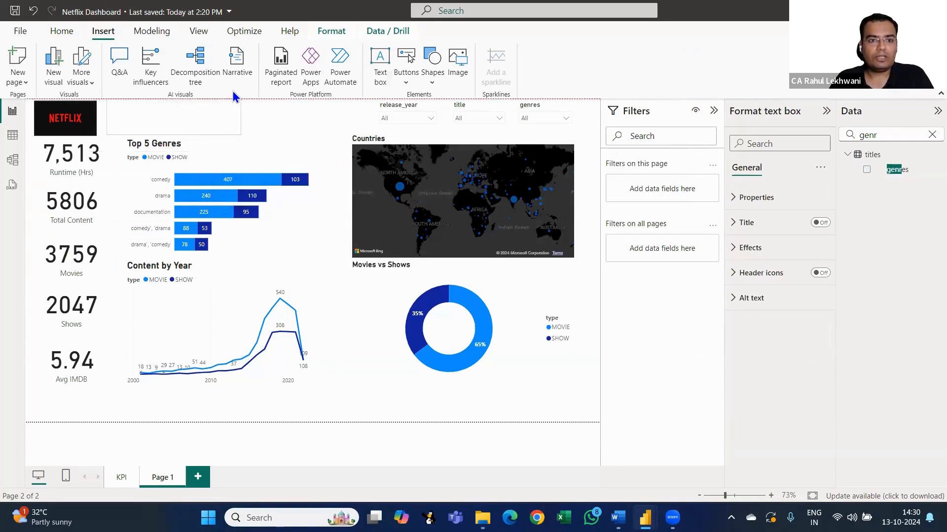
click(246, 123)
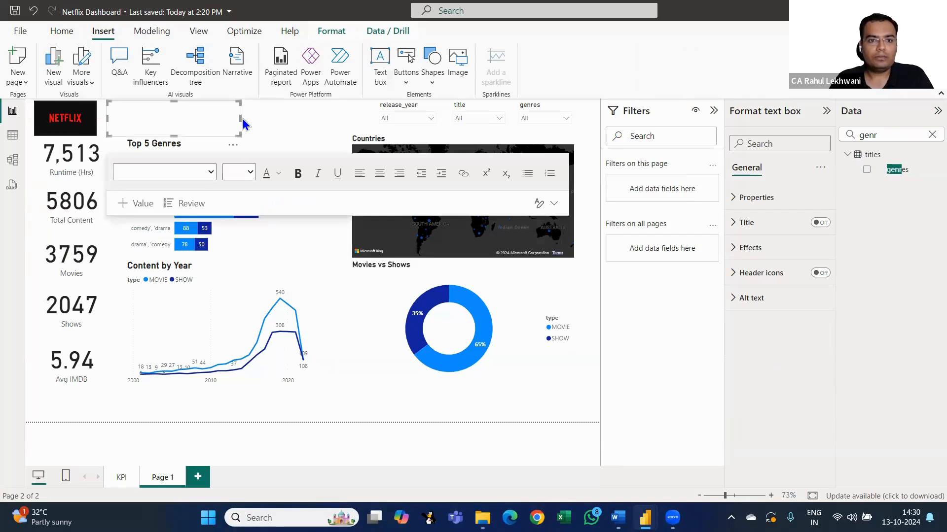
drag(337, 121, 344, 120)
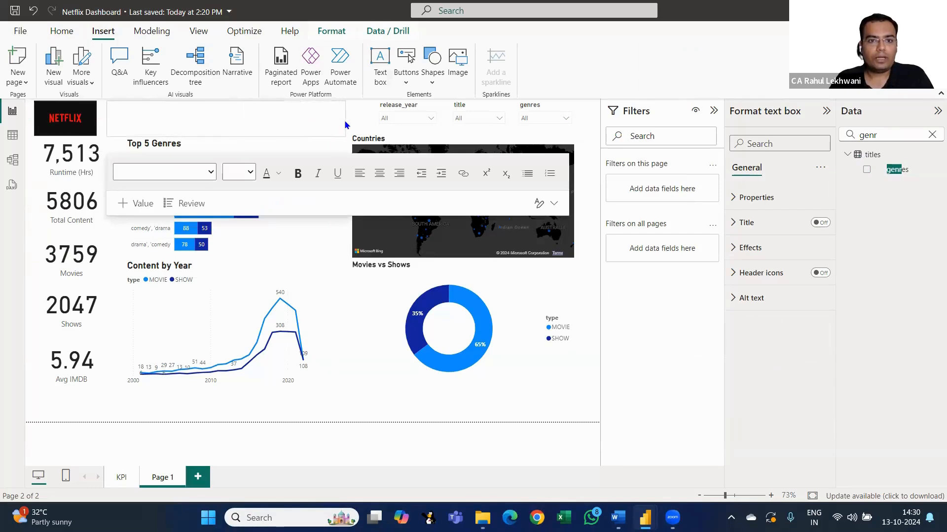
click(142, 123)
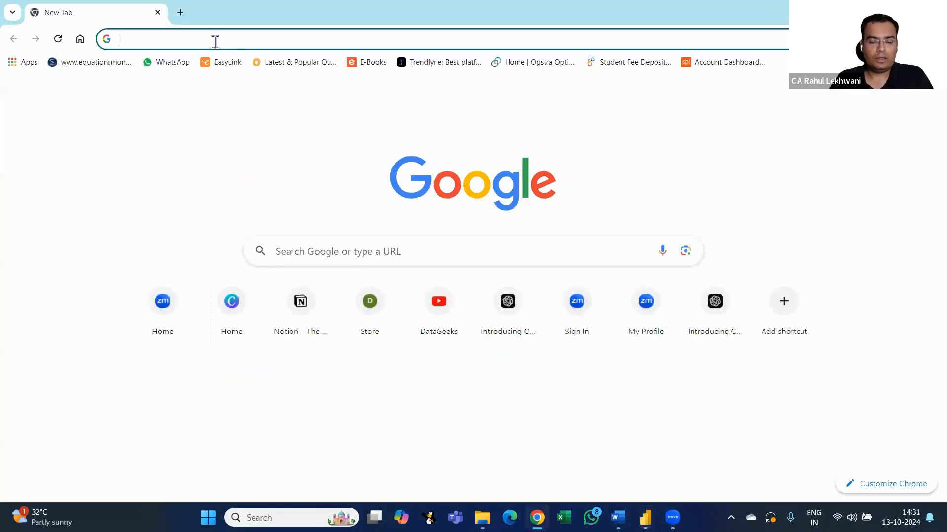
Switch to Chrome, search Google for "netflix", look at the Netflix website, and return to the search results
text(netflix)
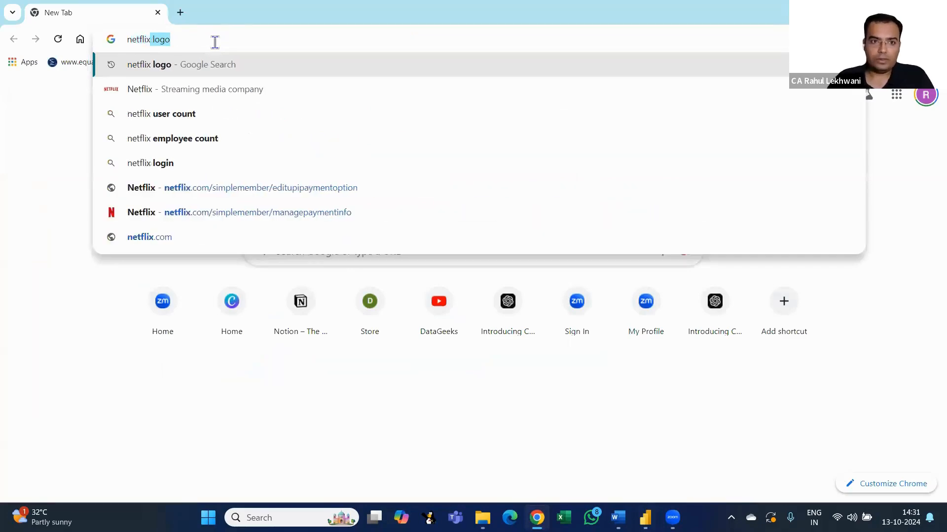
key(BackSpace)
key(Return)
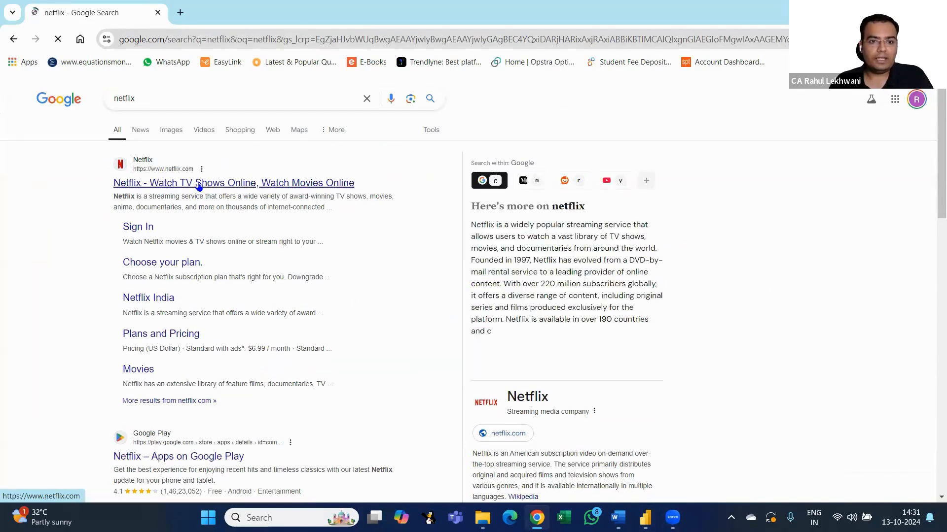
click(199, 185)
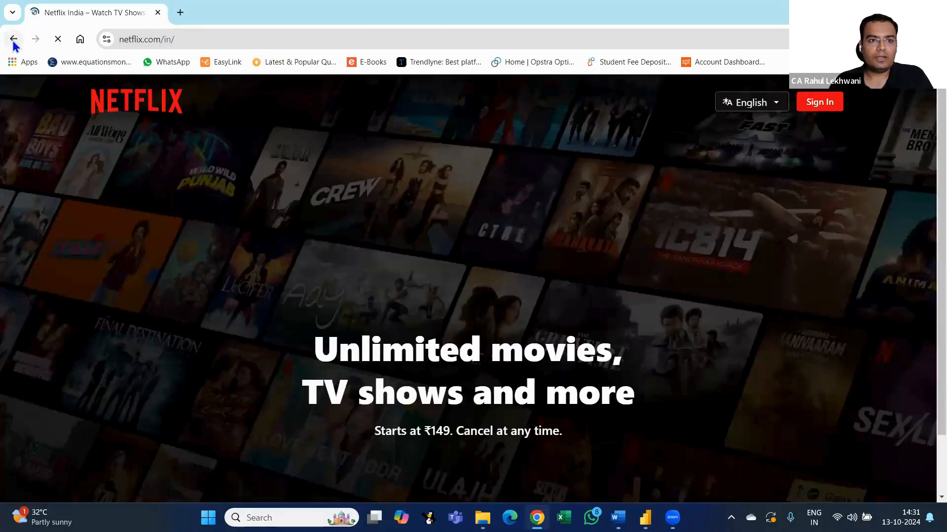
click(14, 40)
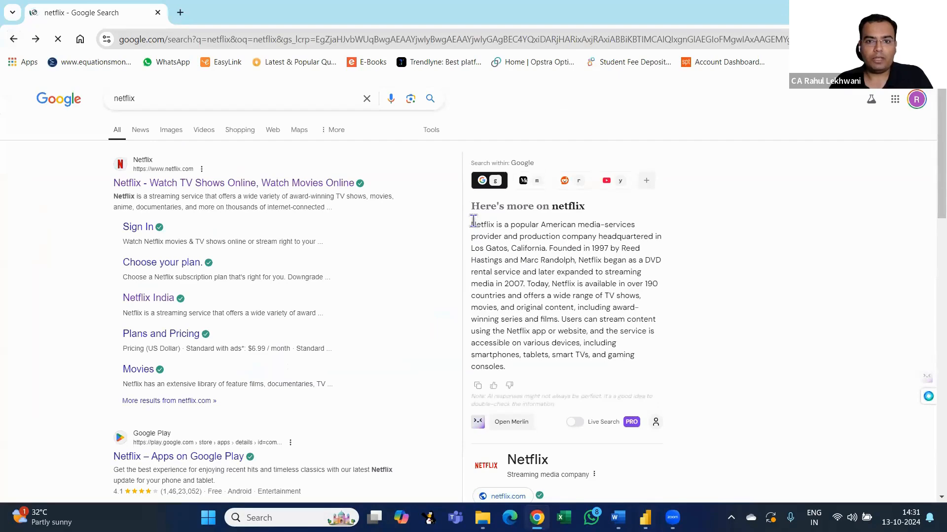
Copy the Netflix description through "original content, including award-winning series and films." and paste it into the Power BI text box
drag(471, 225, 561, 320)
key(alt+Tab)
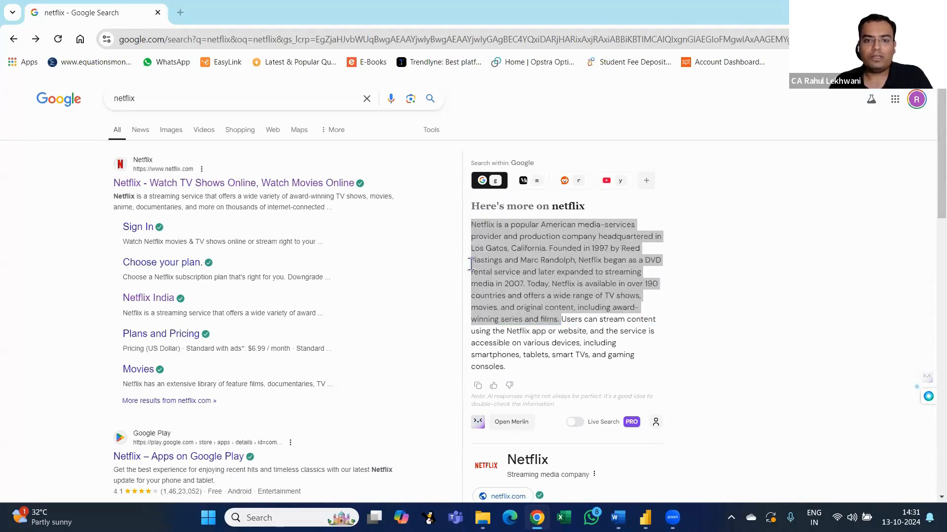
right_click(221, 120)
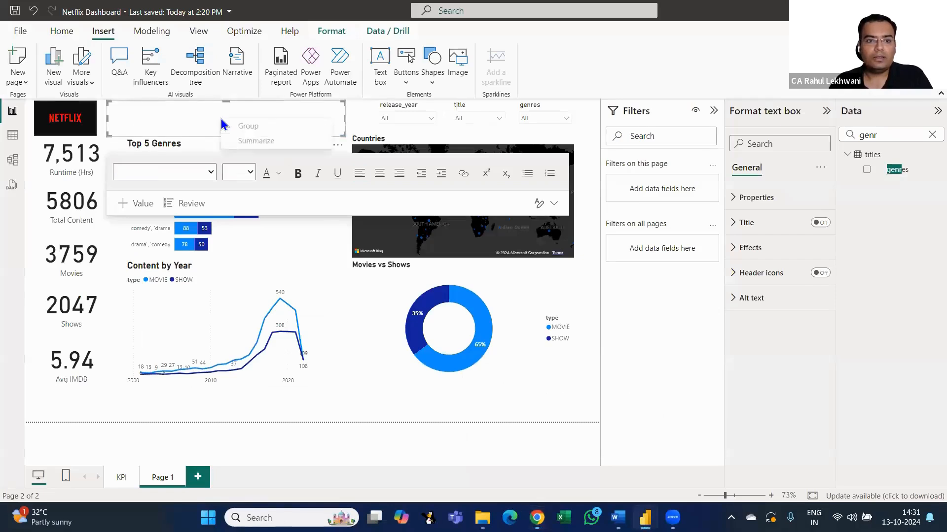
click(244, 118)
key(ctrl+v)
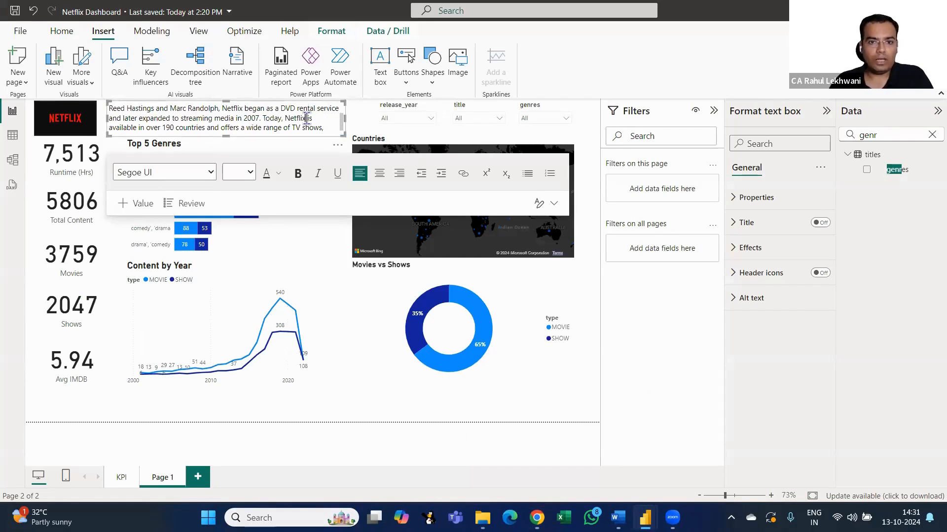
Reduce the whole Netflix description in the text box to font size 8 and deselect the text box
key(ctrl+a)
click(249, 172)
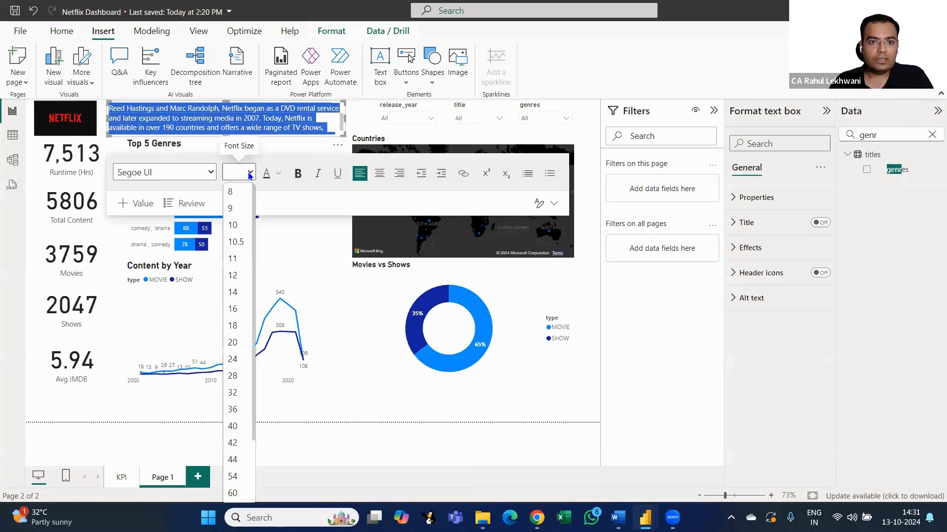
click(236, 227)
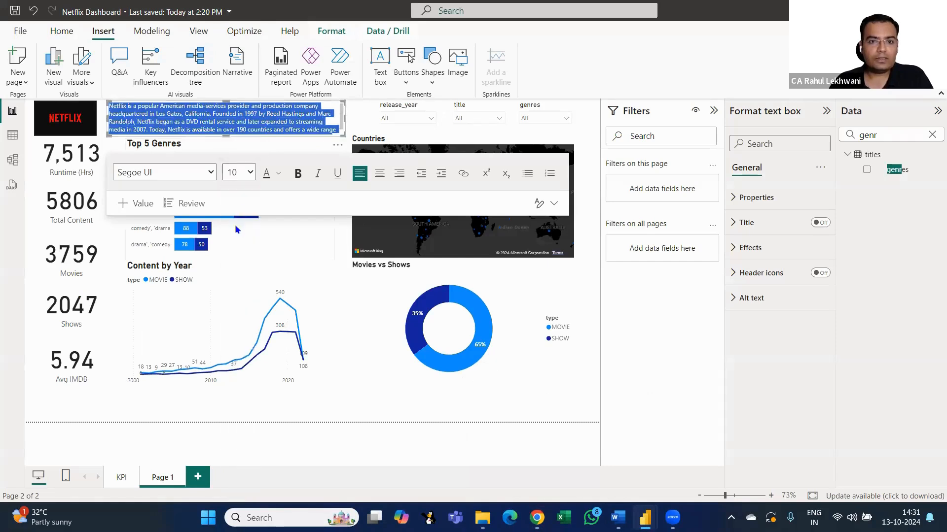
click(250, 172)
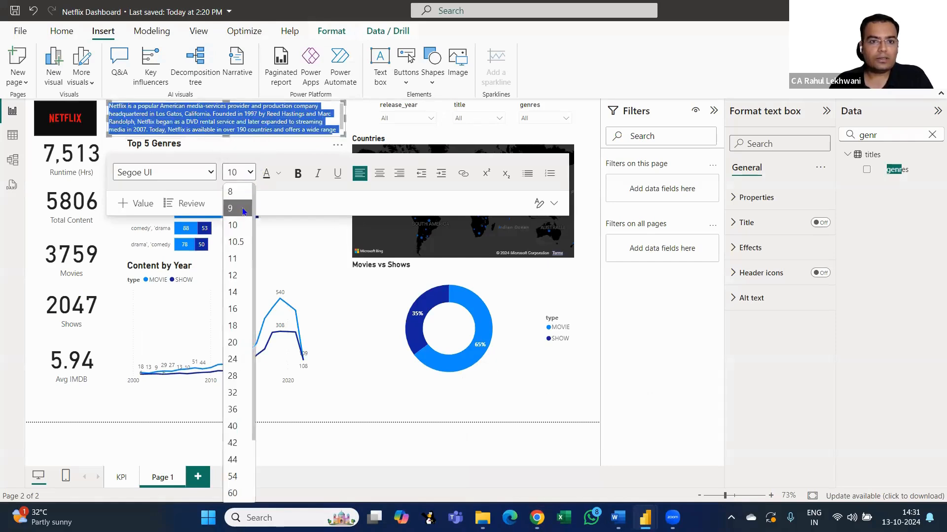
click(244, 213)
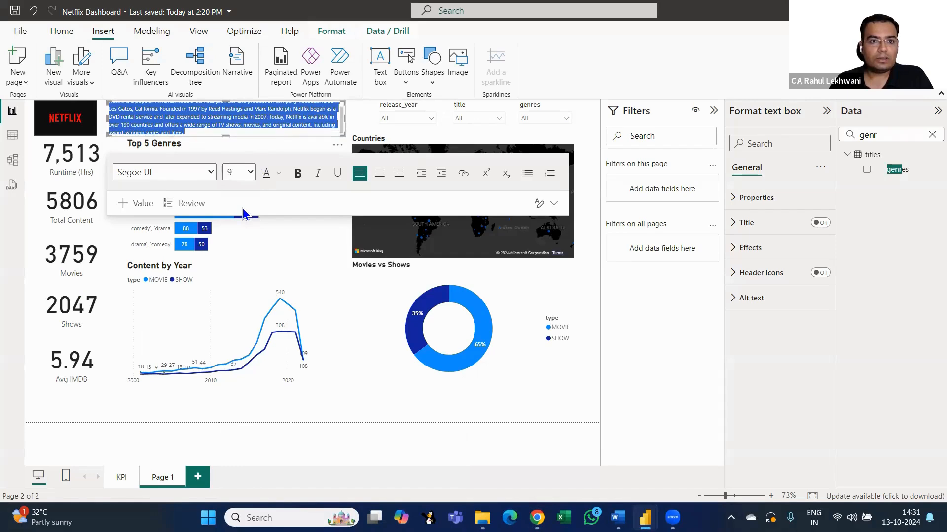
click(250, 172)
click(244, 194)
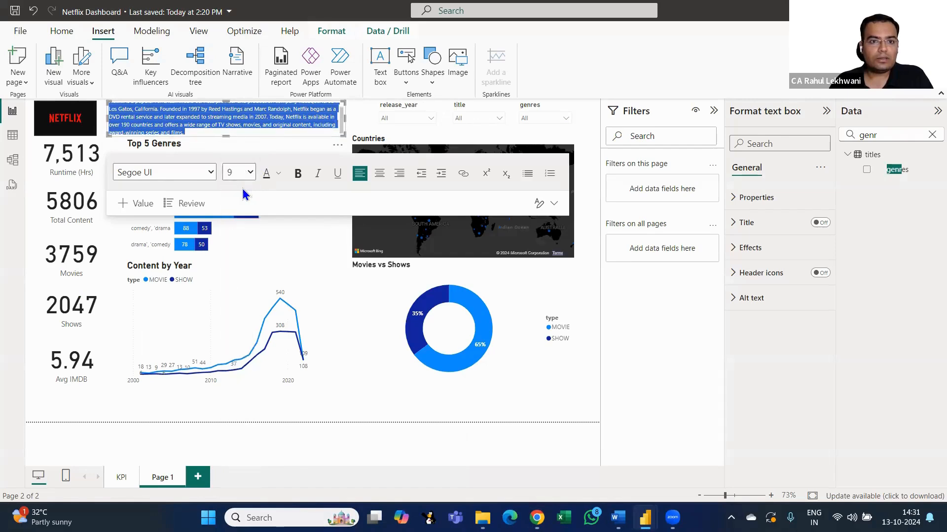
click(326, 128)
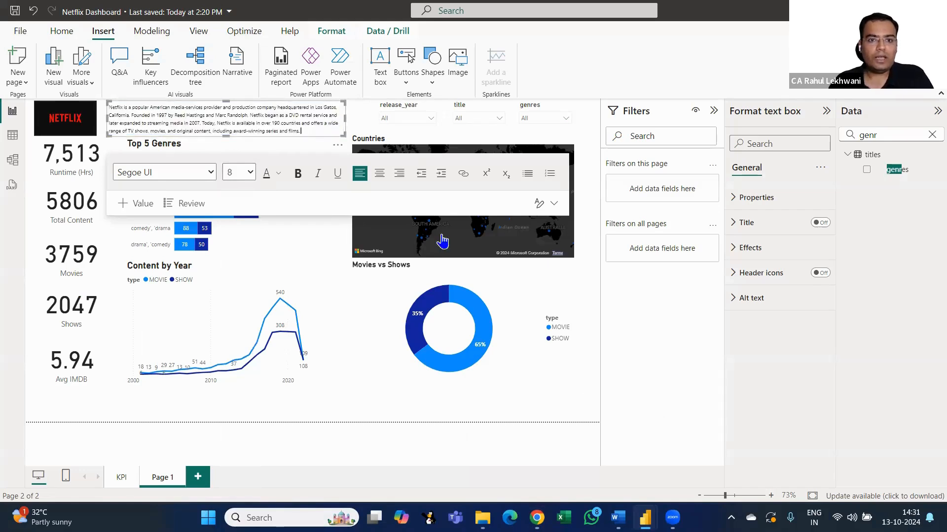
click(676, 355)
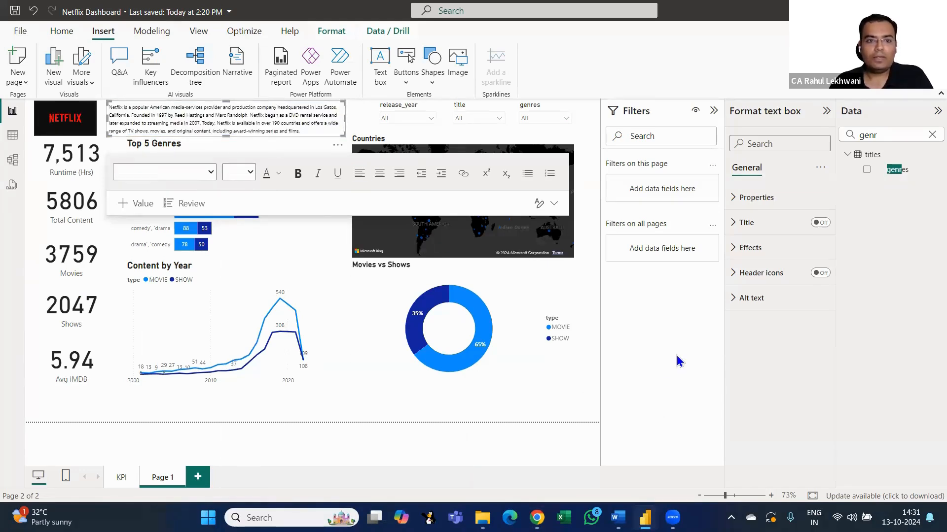
click(311, 129)
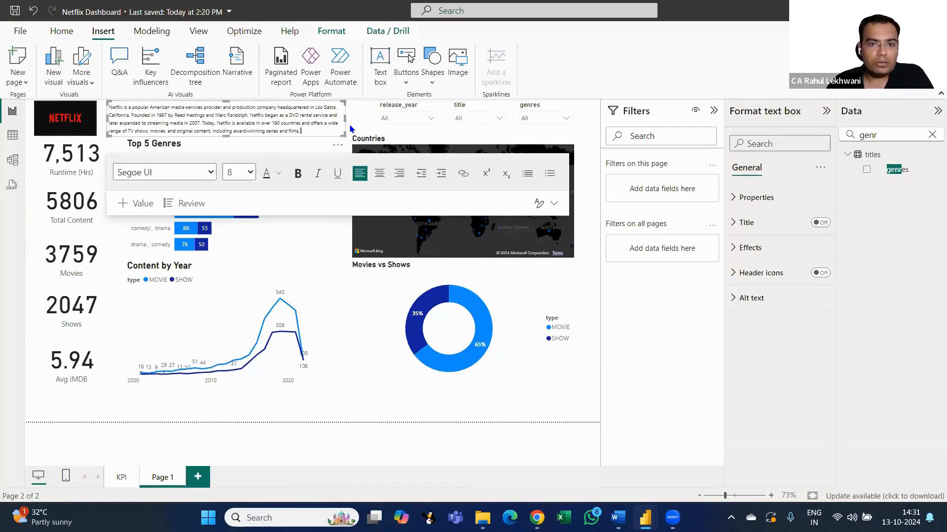
click(608, 301)
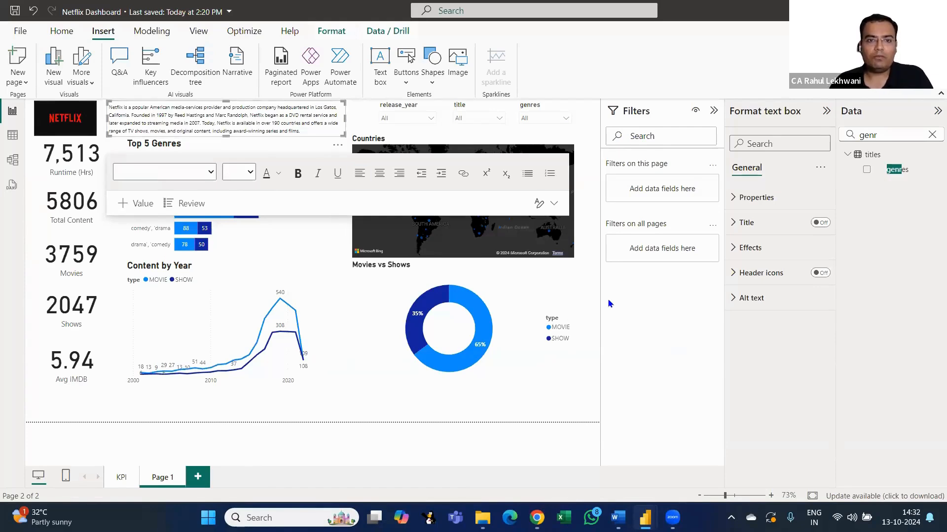
click(628, 381)
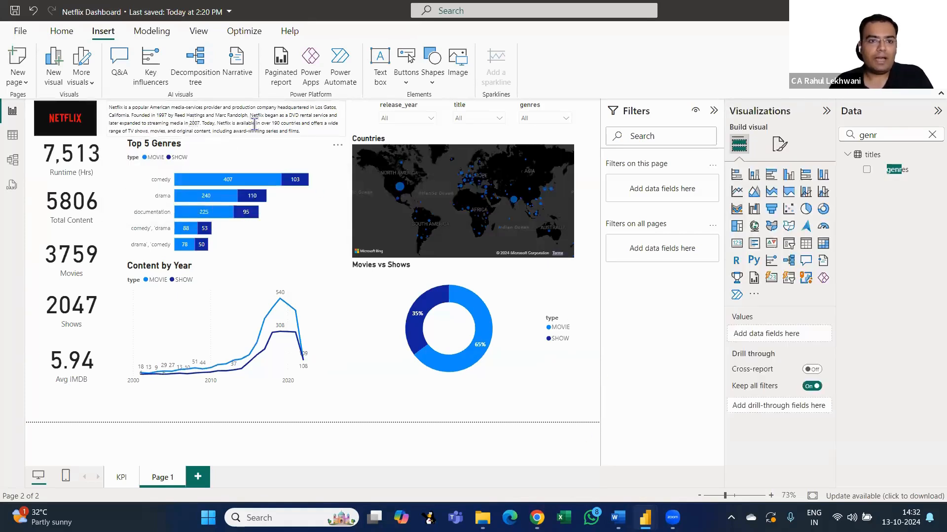
click(321, 133)
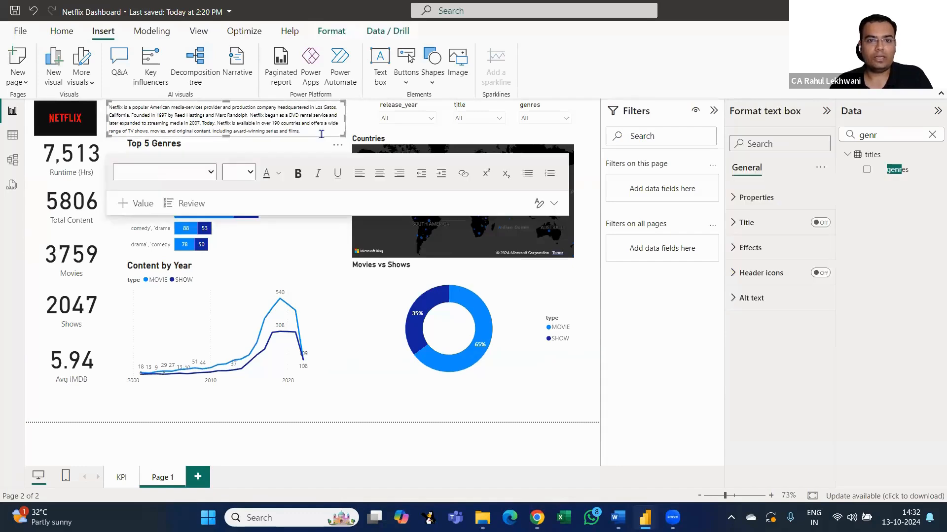
click(312, 406)
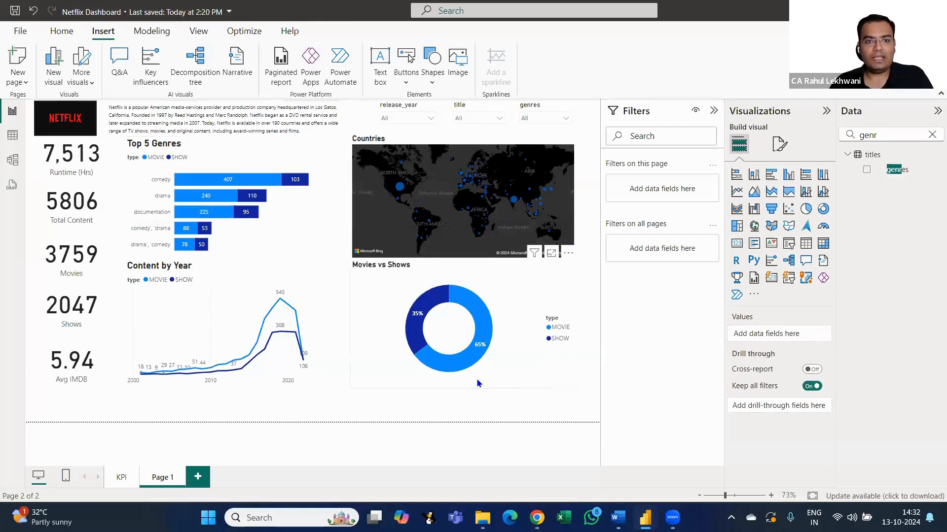
Test the release_year slicer by filtering the page to 1954 and to 1981, clearing each year again
click(425, 119)
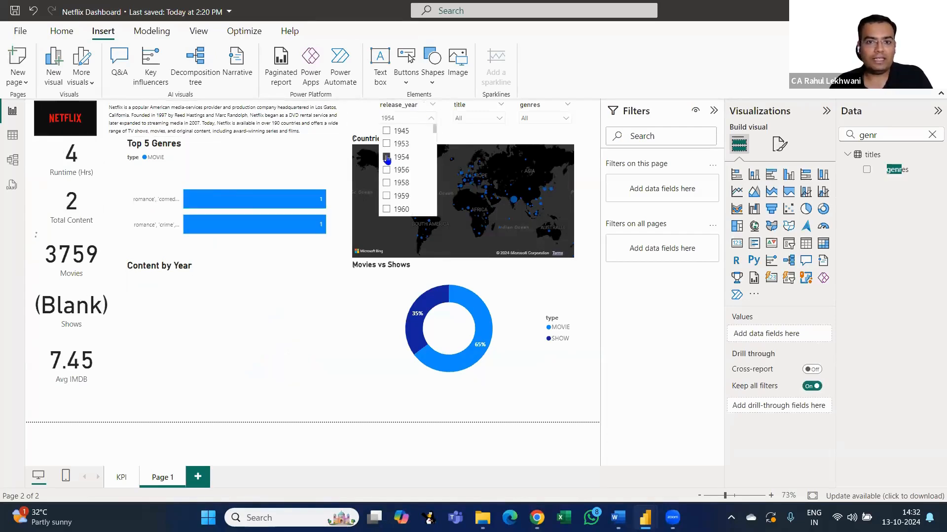
click(387, 157)
scroll(402, 184, down, 7)
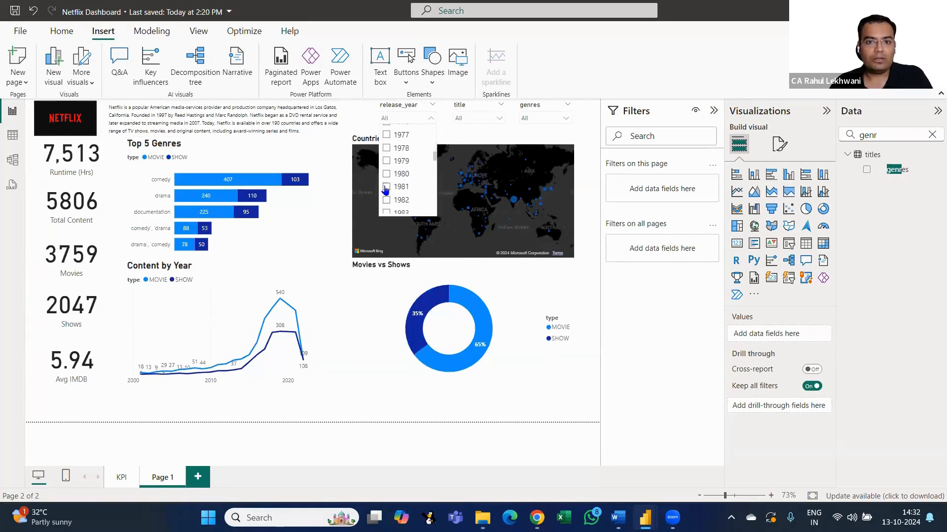
click(386, 188)
click(387, 186)
click(477, 119)
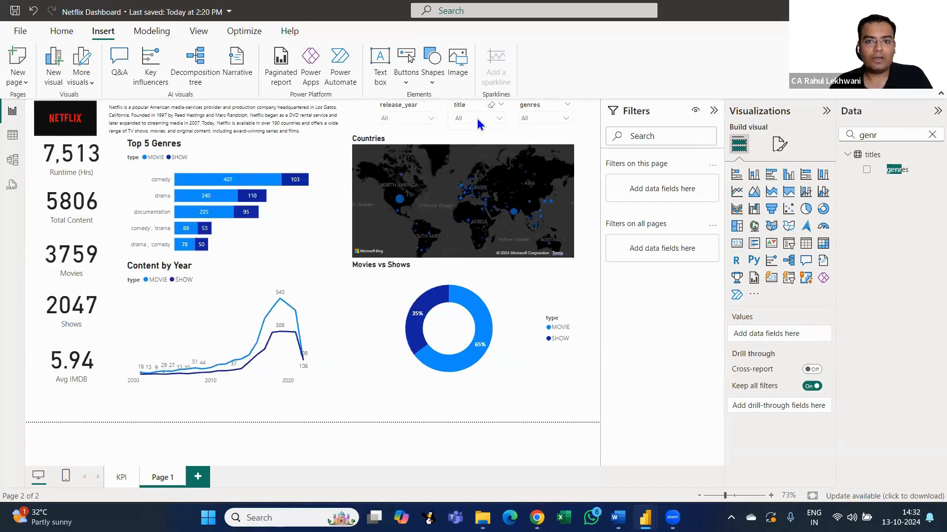
Test the title slicer by selecting one title further down its list and clearing it again
click(477, 118)
scroll(474, 182, down, 4)
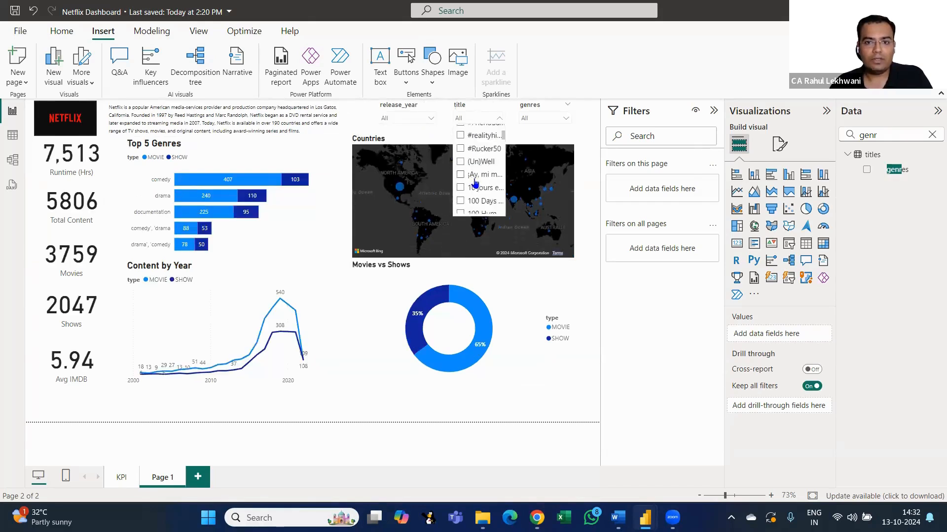
click(460, 167)
click(460, 167)
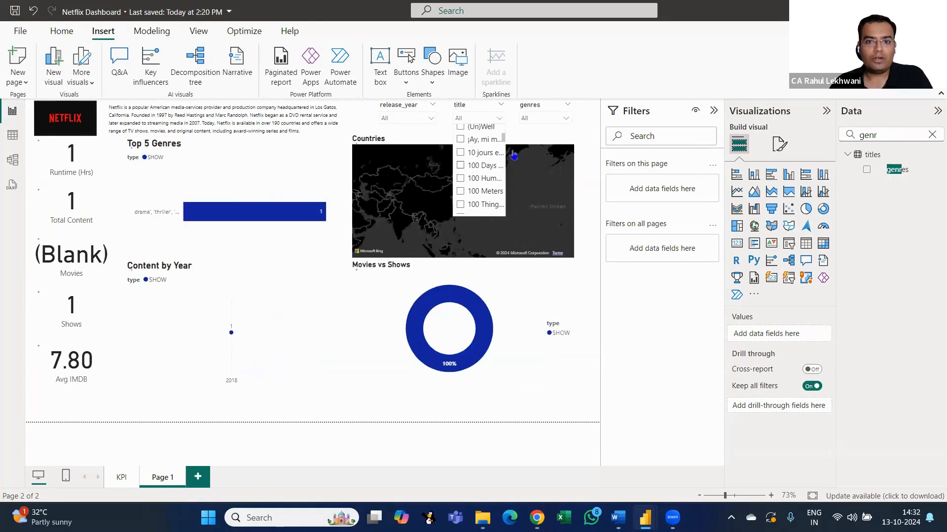
Test the genres slicer by selecting one of the action genre combinations, clearing it, and closing the list
click(536, 121)
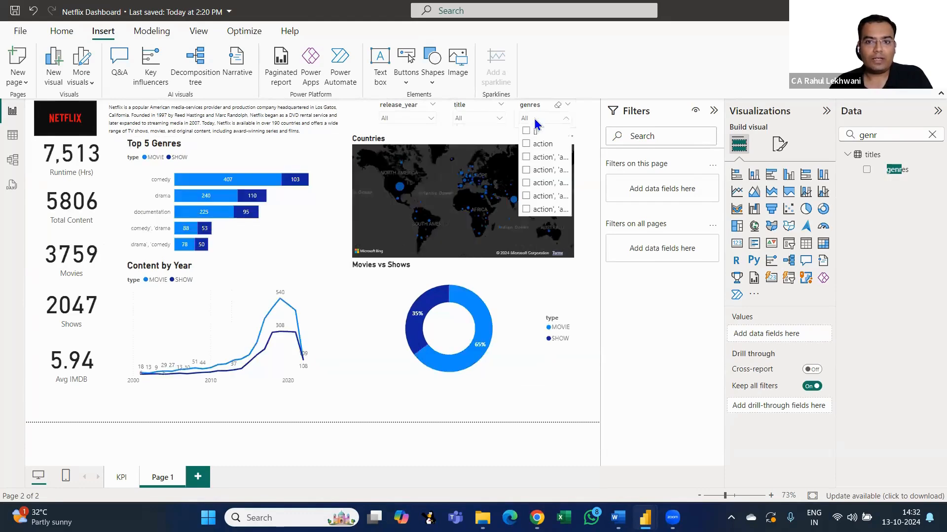
click(526, 170)
click(525, 170)
scroll(557, 188, down, 2)
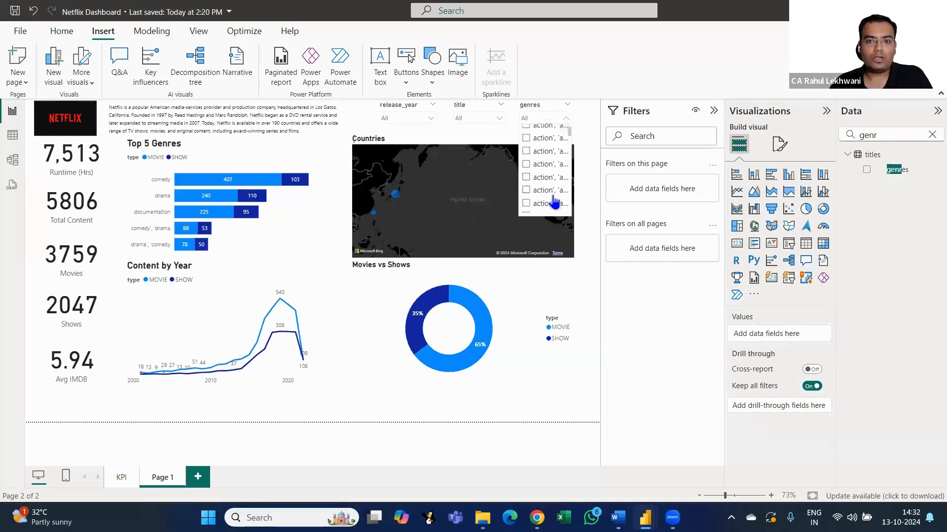
click(567, 121)
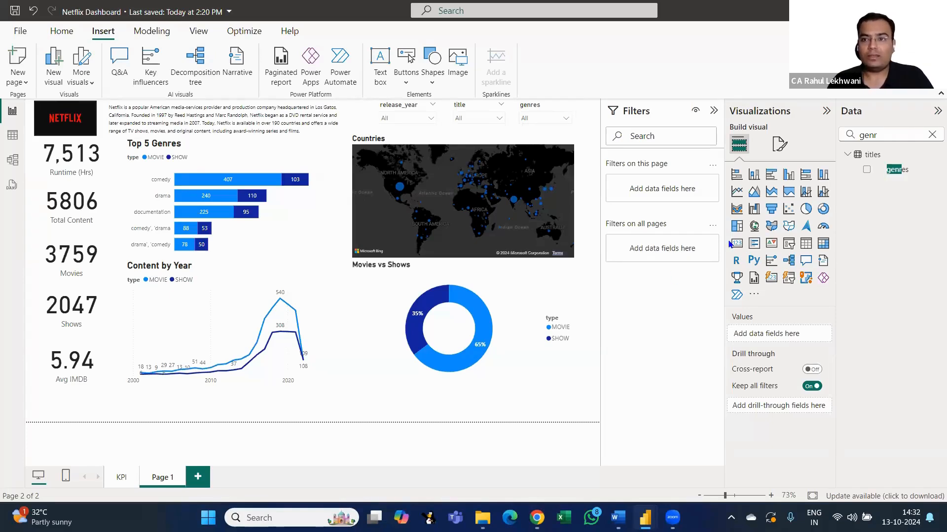
Clear the "genr" search from the data fields and leave no object on the page selected
click(79, 124)
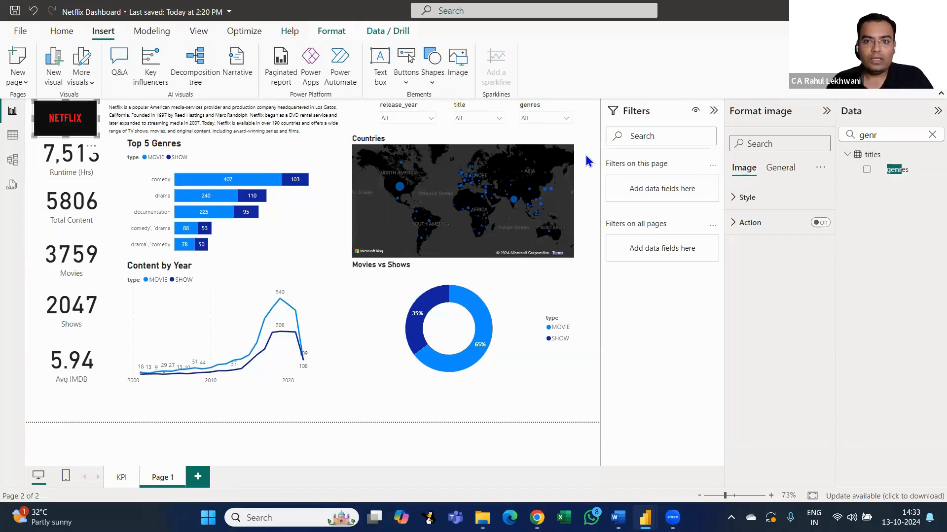
click(932, 135)
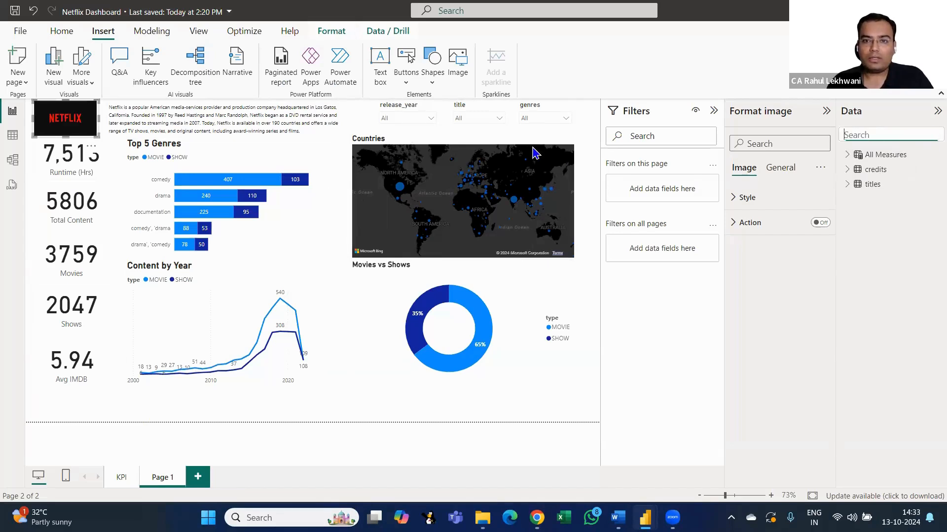
click(586, 148)
Set the page's canvas background colour to black with 0% transparency
click(779, 144)
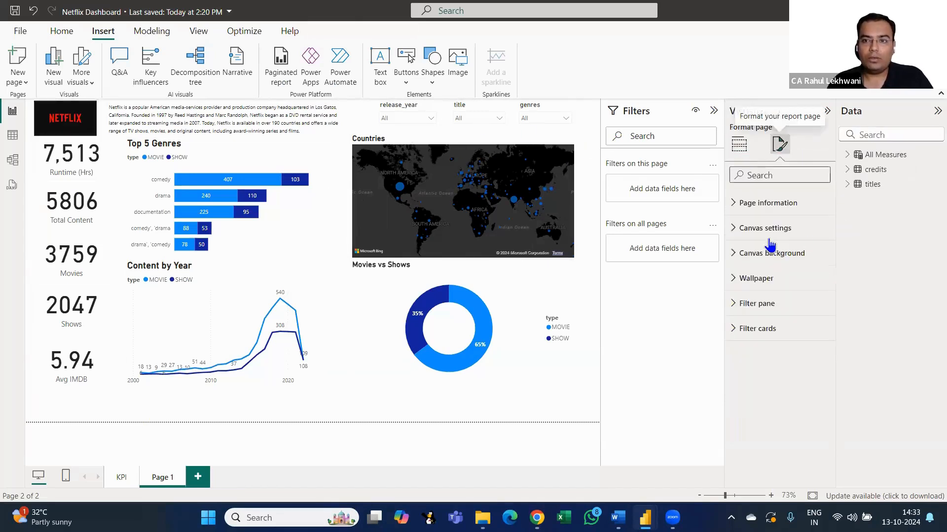
click(733, 232)
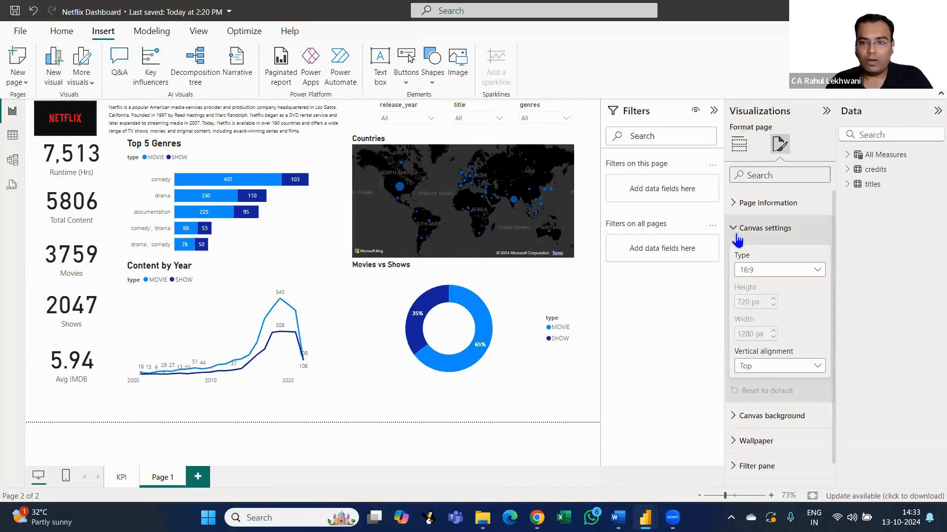
click(737, 236)
click(736, 256)
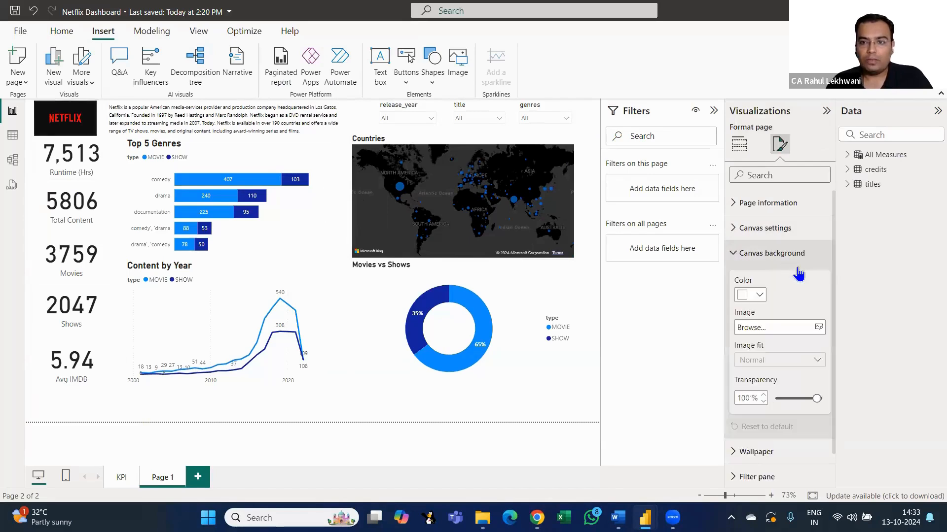
click(760, 296)
click(764, 238)
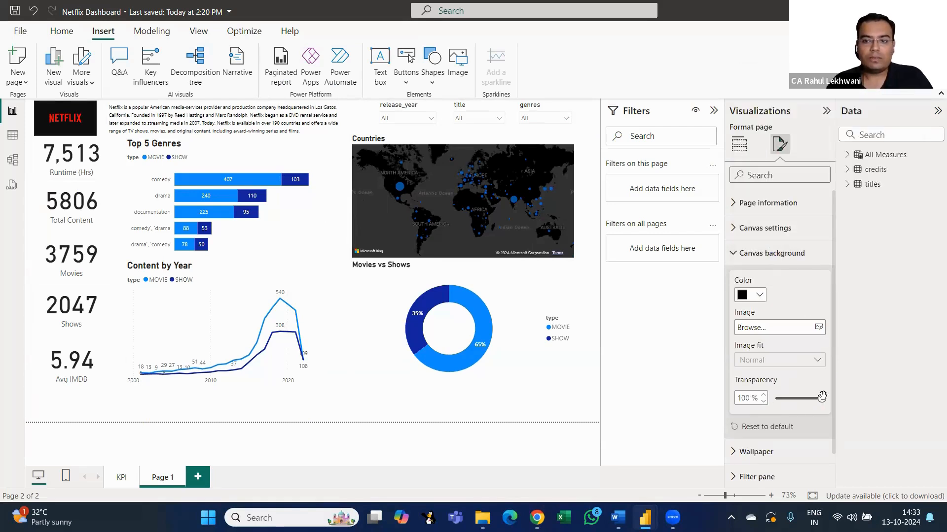
drag(822, 396, 765, 399)
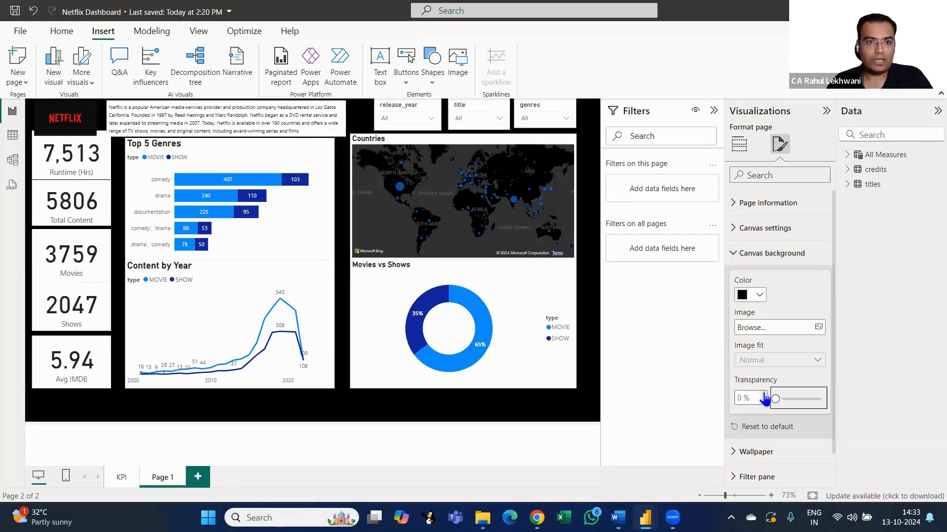
Select all five KPI cards together and move them slightly down and left, clear of the Netflix logo
click(81, 121)
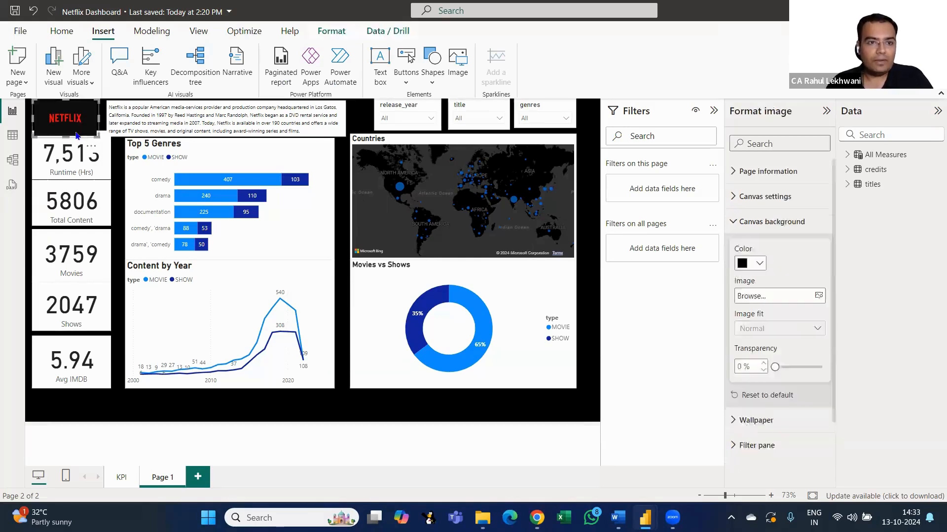
drag(67, 134, 70, 138)
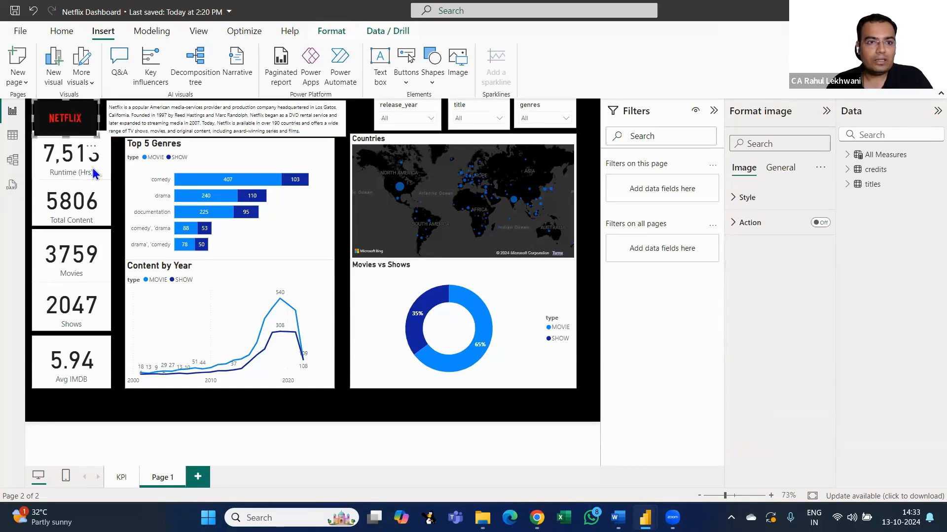
click(98, 170)
ctrl+click(94, 212)
ctrl+click(87, 251)
ctrl+click(87, 306)
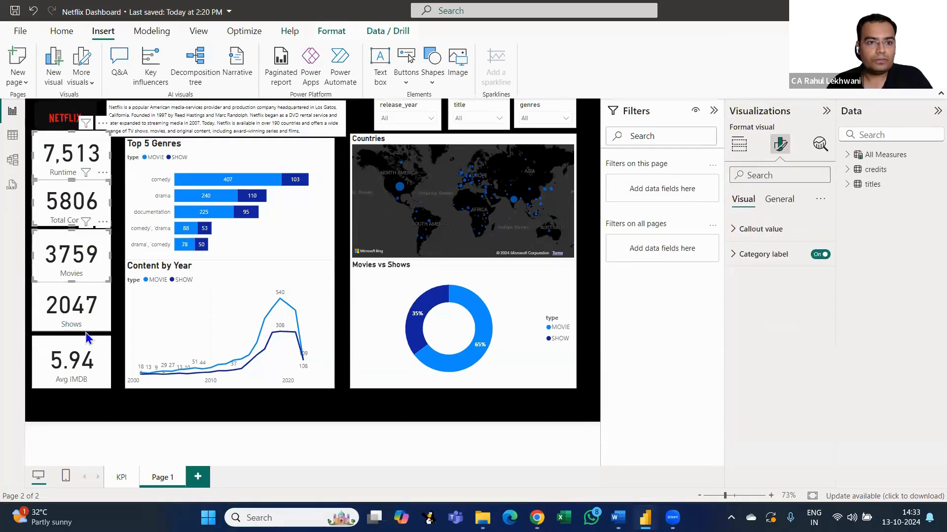
ctrl+click(90, 355)
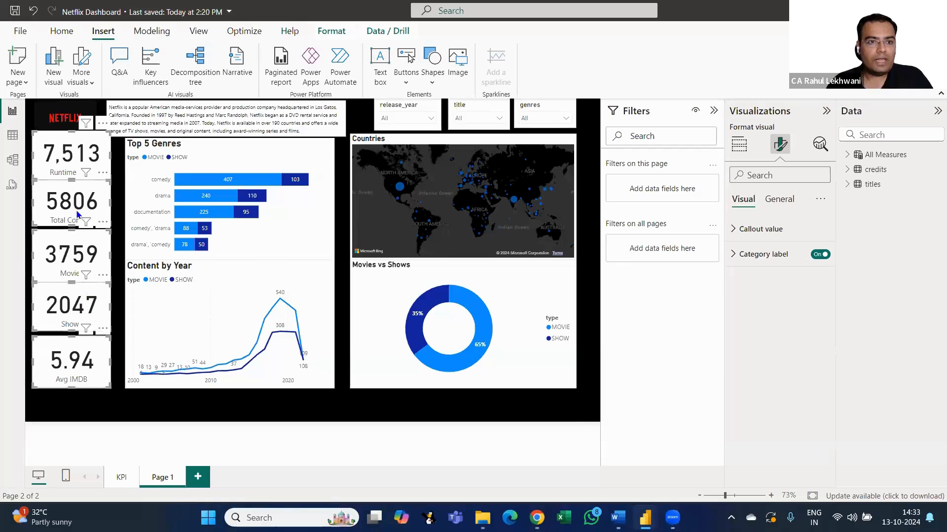
drag(77, 211, 74, 213)
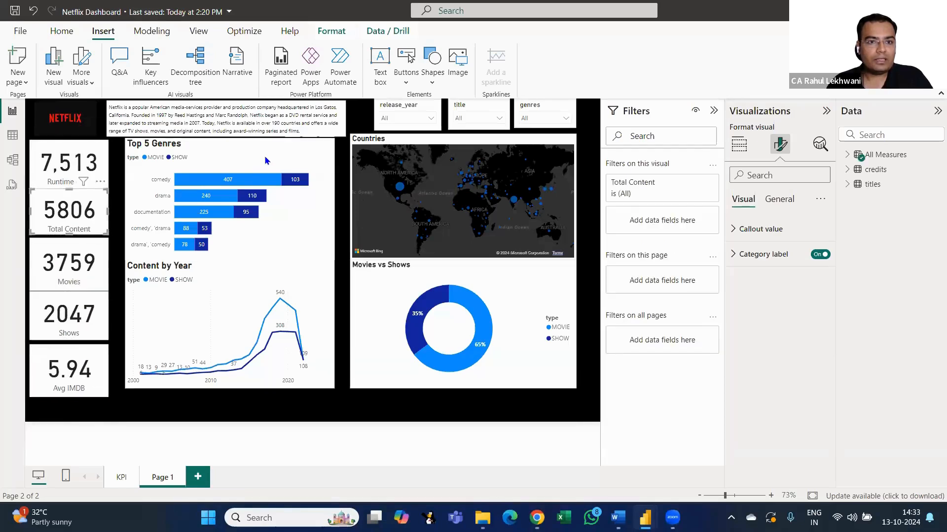
Move the Content by Year and Top 5 Genres charts slightly down and left, leaving a narrow gap between them
click(264, 160)
drag(228, 284, 220, 286)
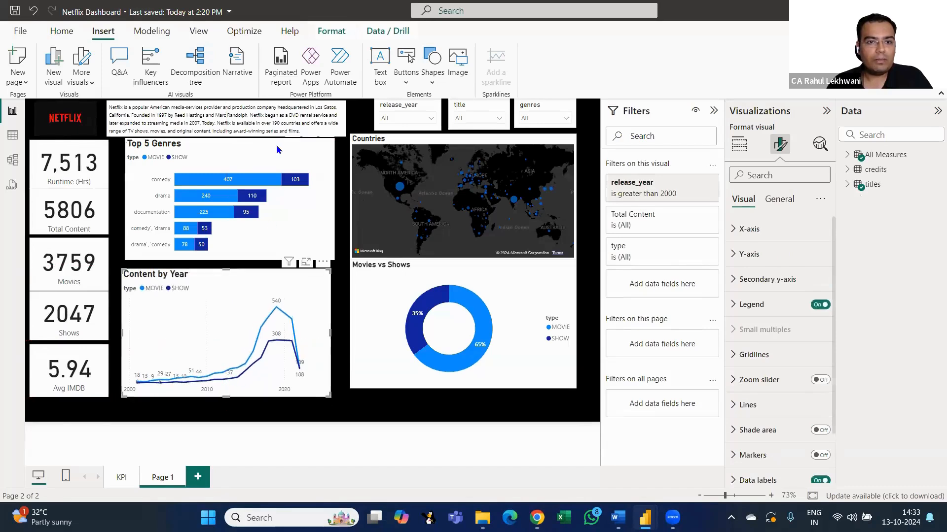
drag(269, 143, 266, 149)
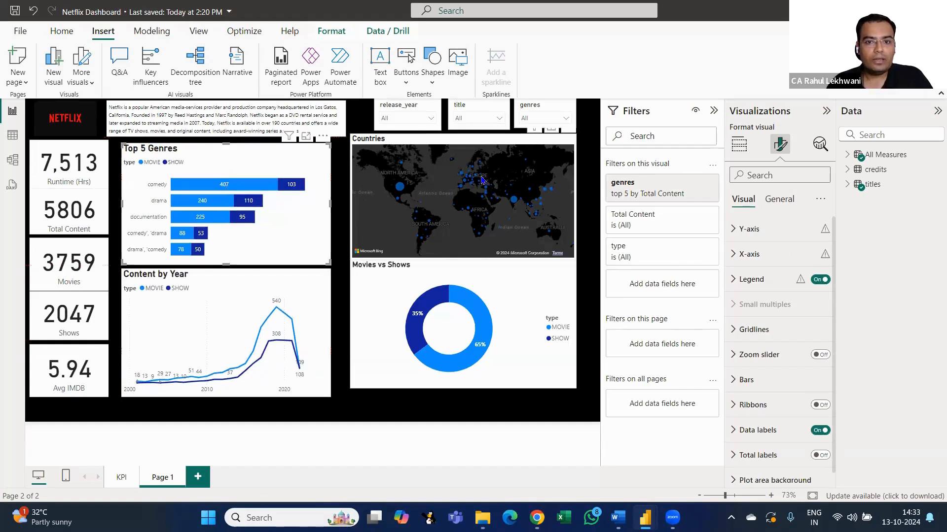
Move the Movies vs Shows chart and the Countries map slightly down, aligned with the two neighbouring charts
click(485, 198)
click(503, 279)
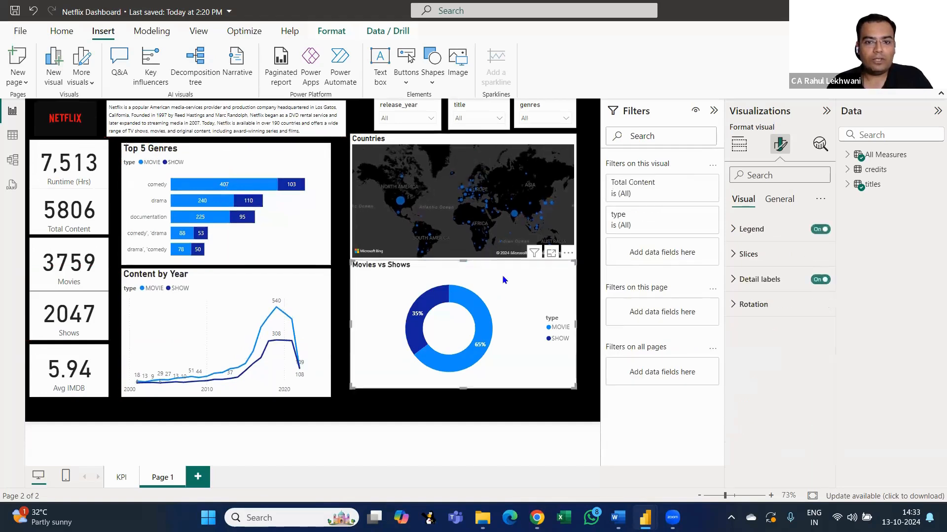
drag(503, 277, 503, 285)
mouse_move(506, 153)
mouse_down()
mouse_move(463, 148)
mouse_move(487, 146)
mouse_move(488, 158)
mouse_up()
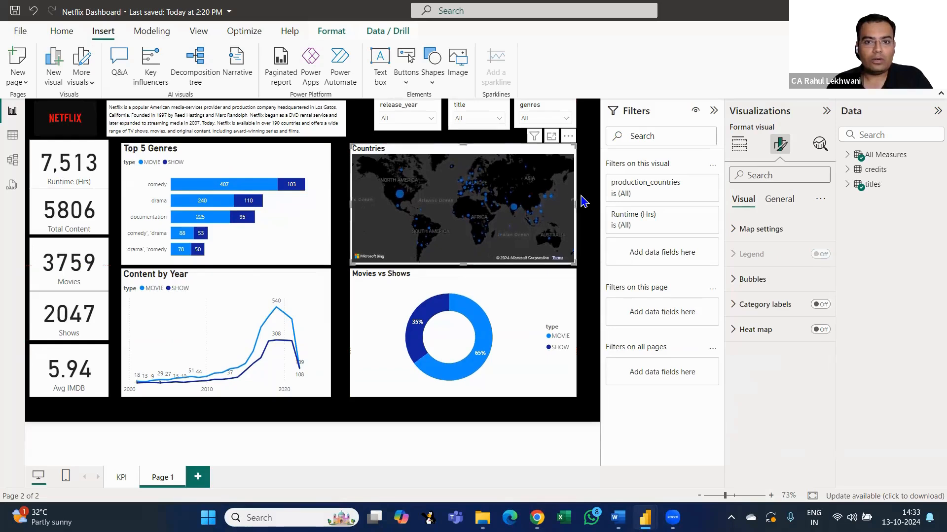
click(582, 201)
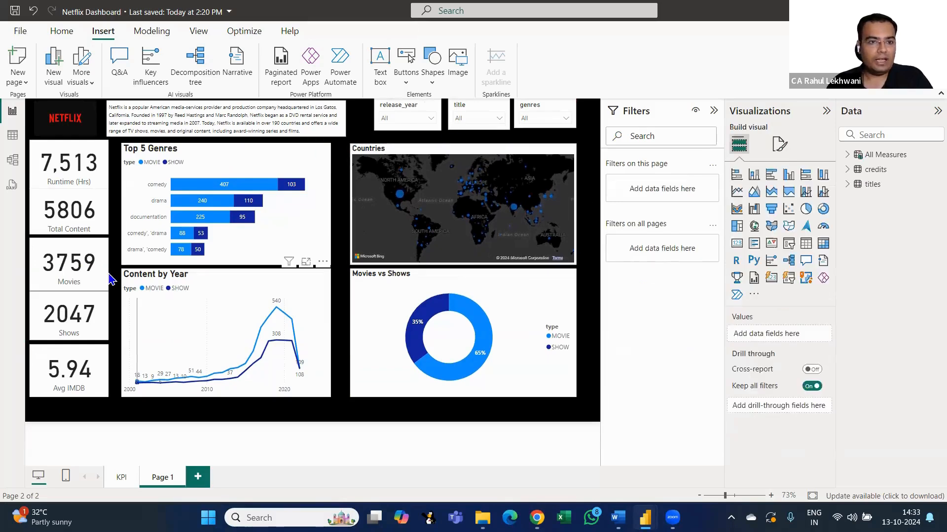
Nudge the Shows, Total Content and Avg IMDB cards slightly to even out the gaps in the KPI column
click(80, 335)
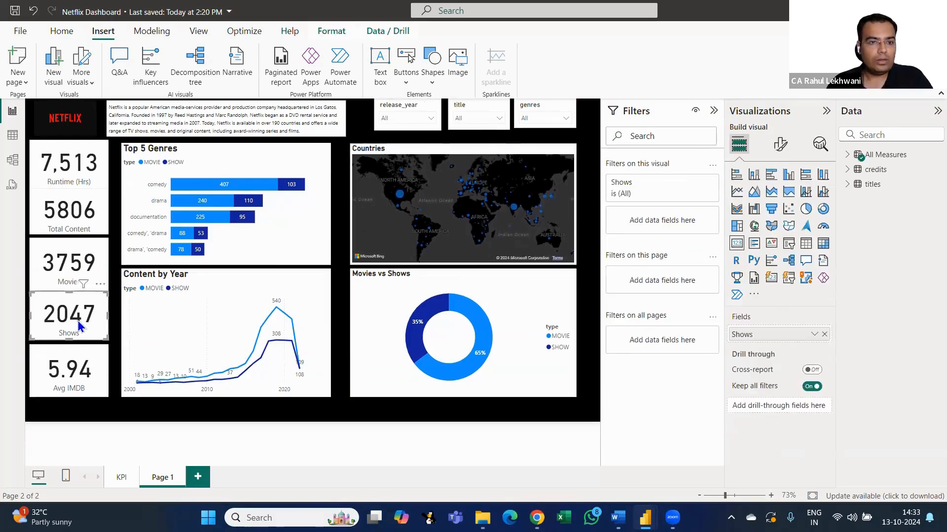
drag(78, 321, 79, 319)
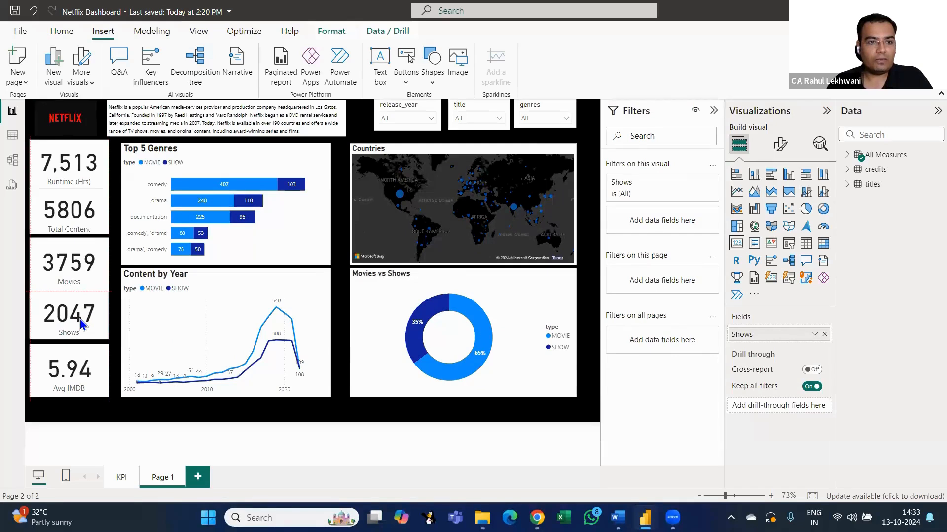
click(86, 212)
click(87, 266)
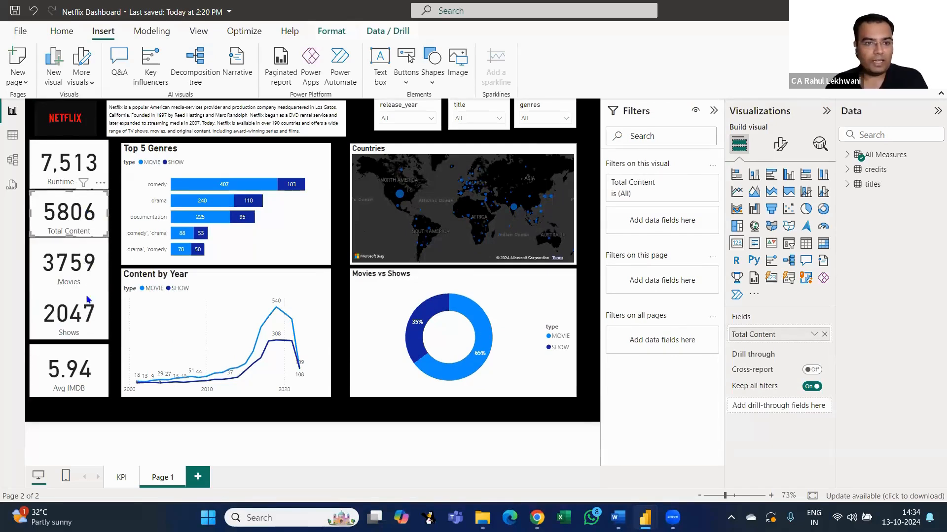
click(67, 369)
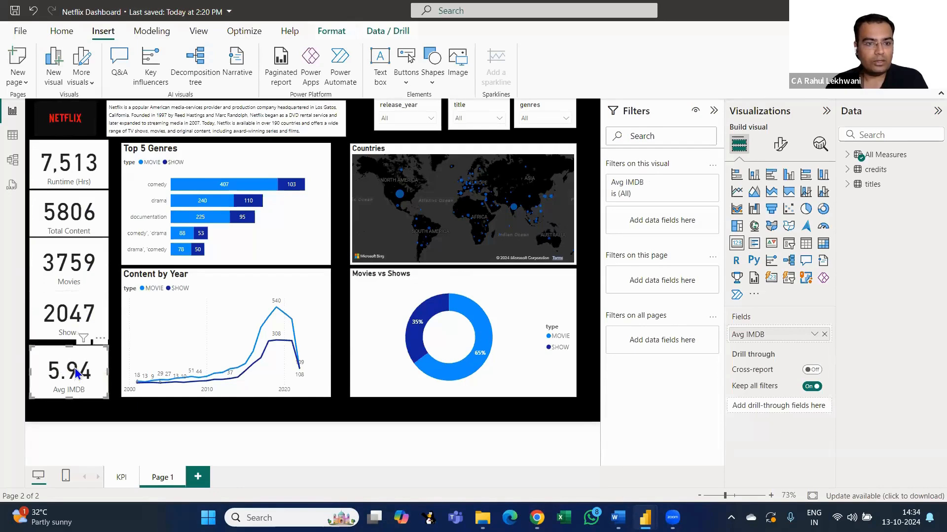
click(105, 335)
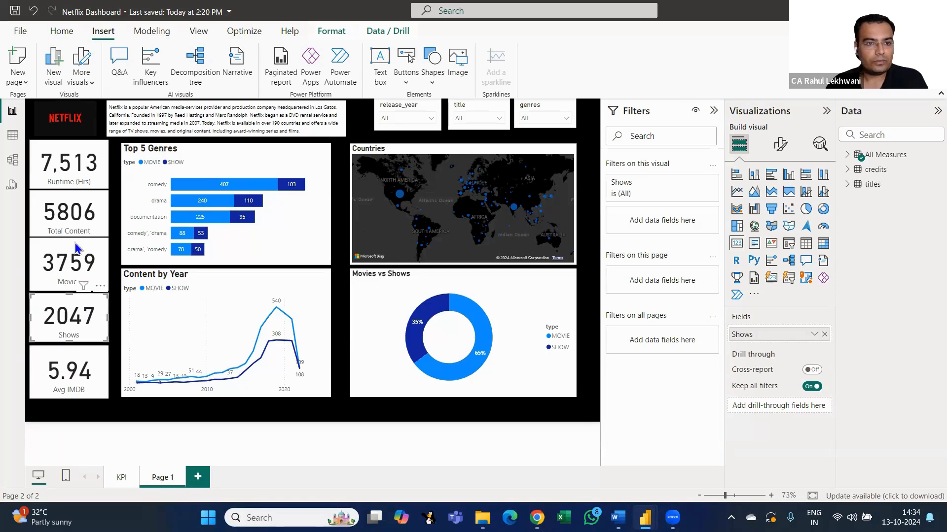
click(78, 209)
click(73, 162)
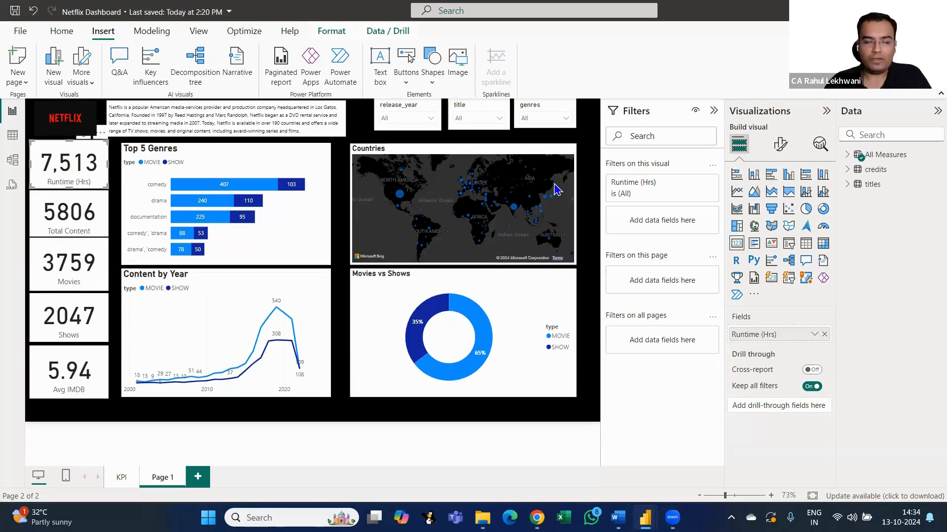
click(196, 440)
Set the Runtime (Hrs) card's background transparency to 100%
click(105, 160)
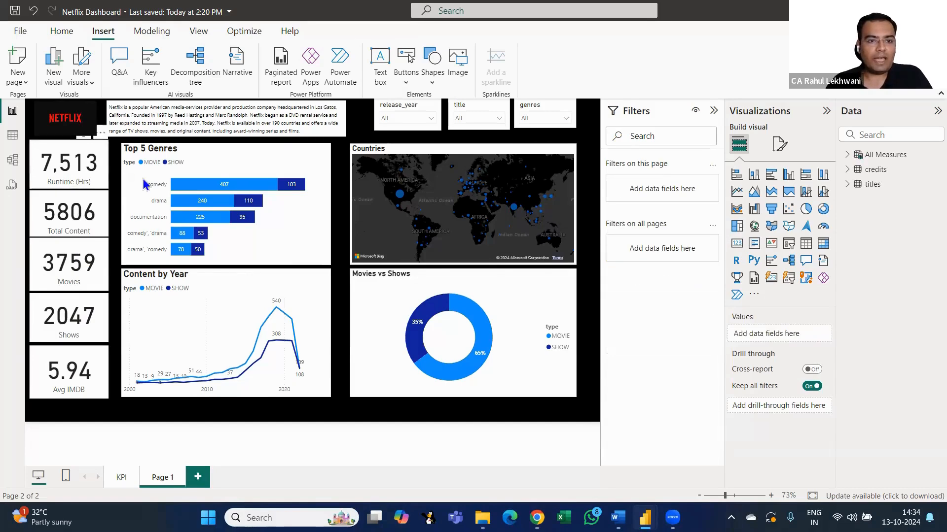
click(780, 144)
click(778, 199)
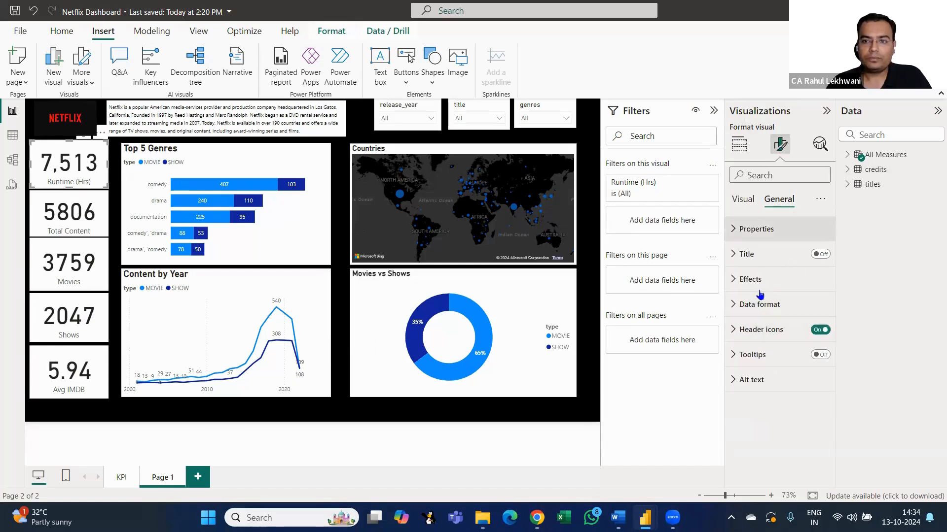
click(786, 278)
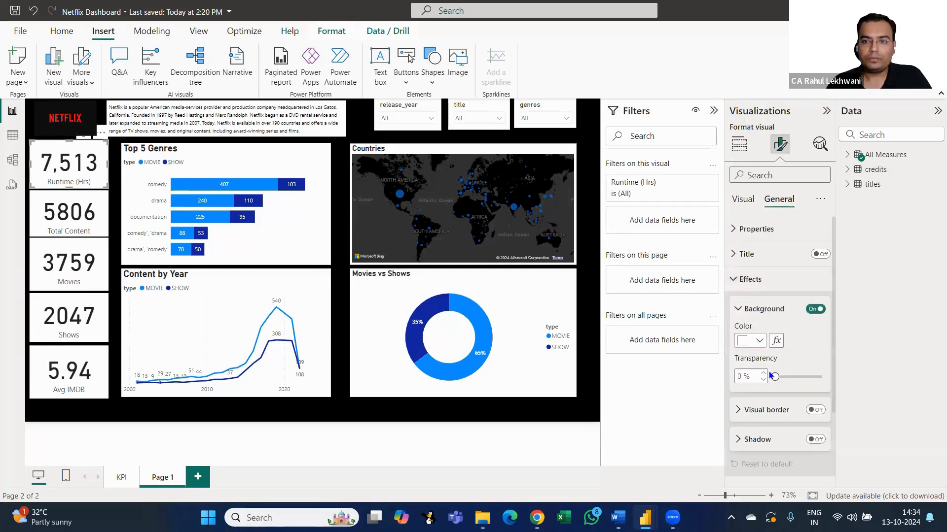
drag(772, 377, 919, 390)
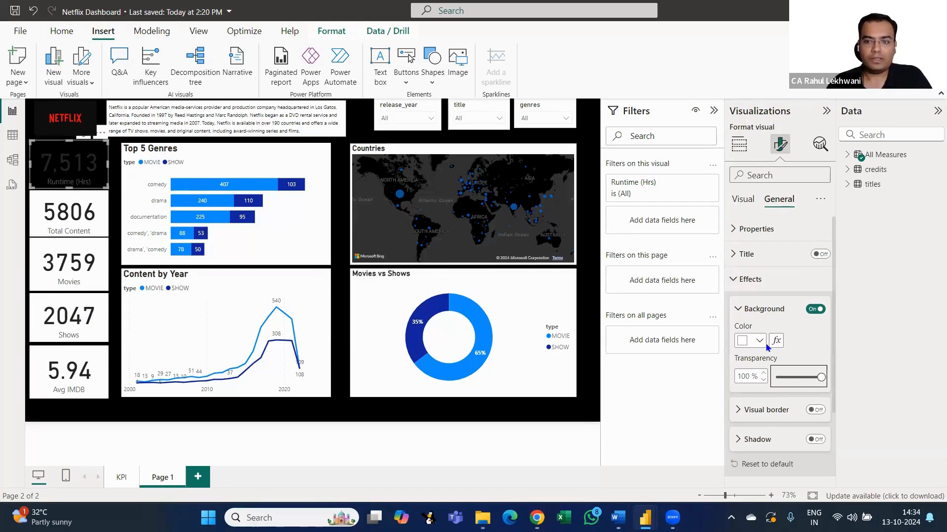
Set the Runtime (Hrs) card's callout value colour to white
click(743, 199)
click(750, 230)
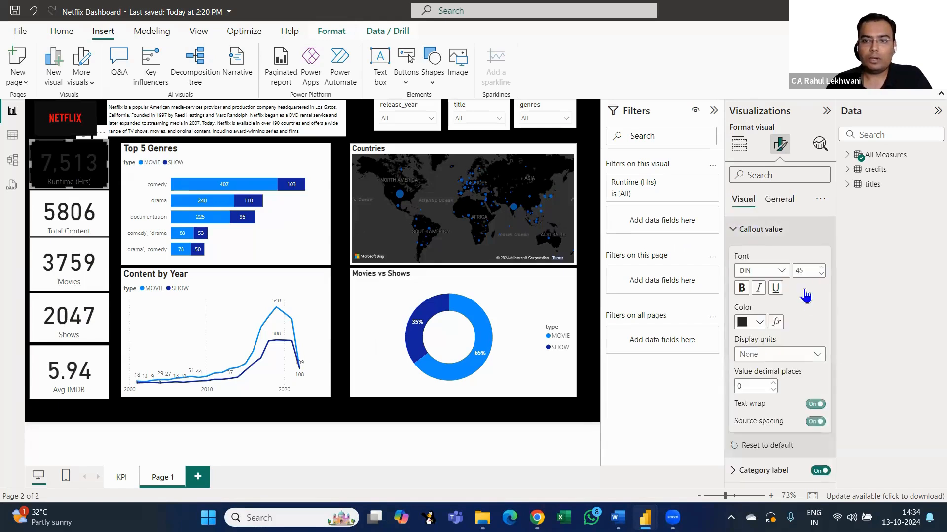
click(757, 323)
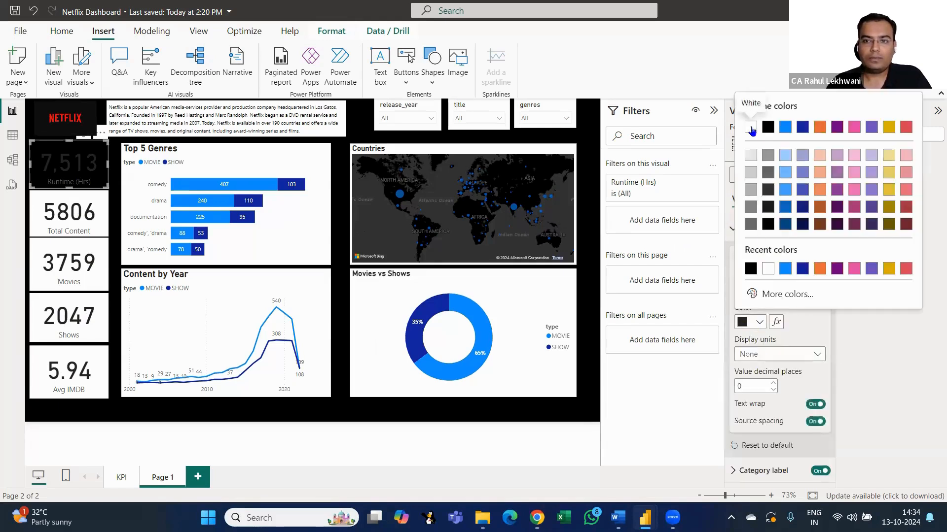
click(750, 128)
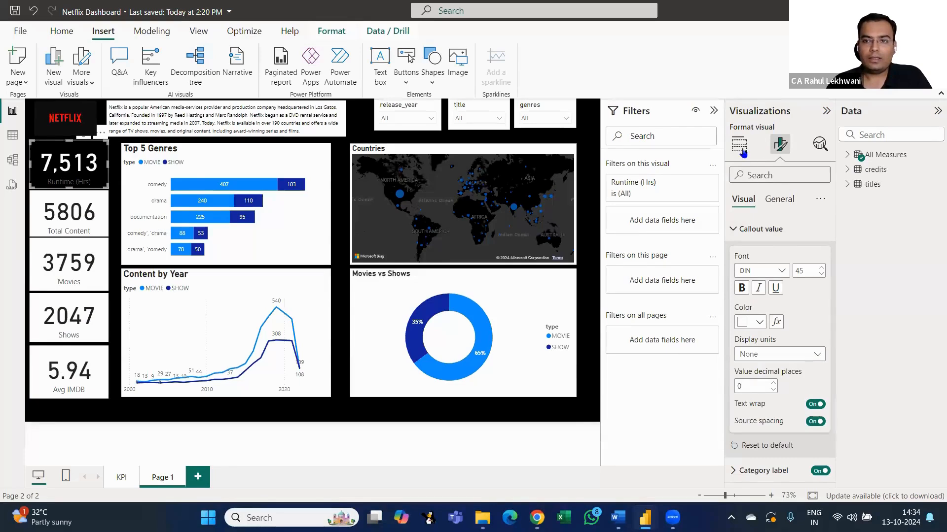
click(759, 229)
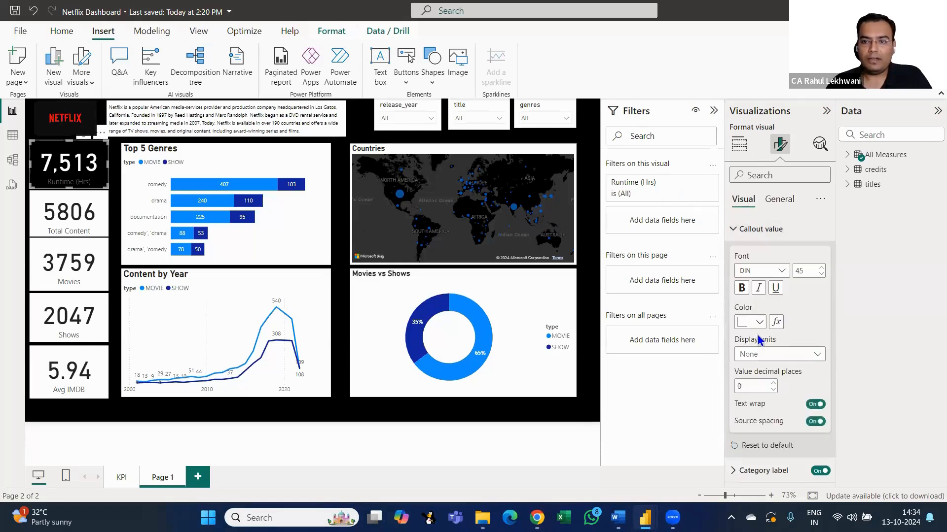
Set the Runtime (Hrs) card's callout value to the custom red #CC0909
click(758, 322)
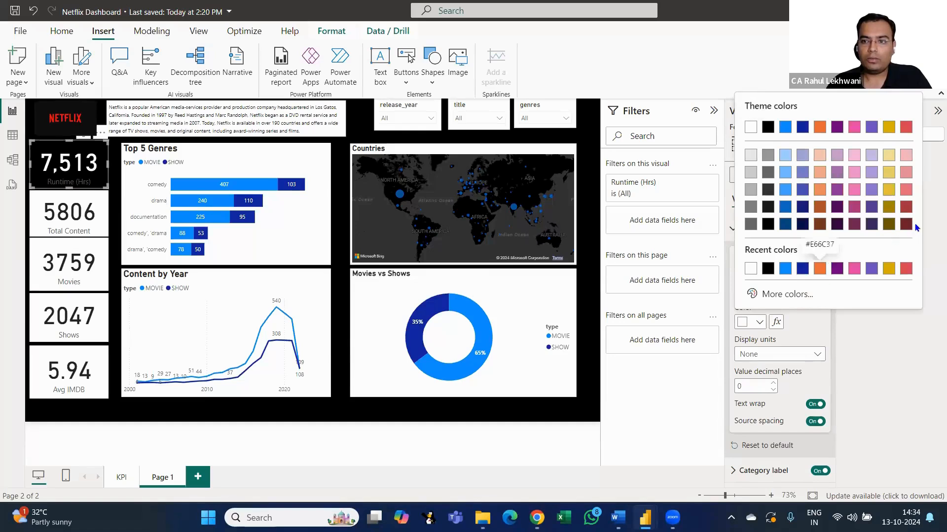
click(791, 296)
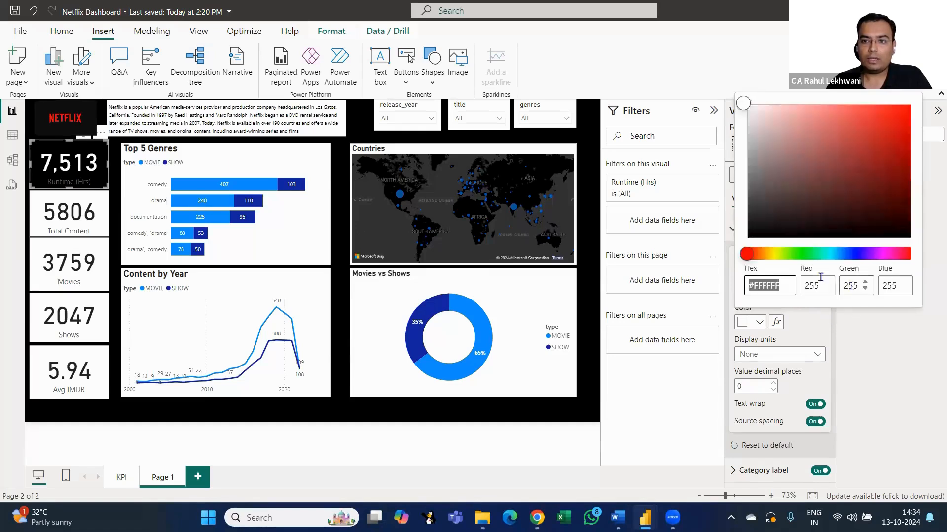
key(Escape)
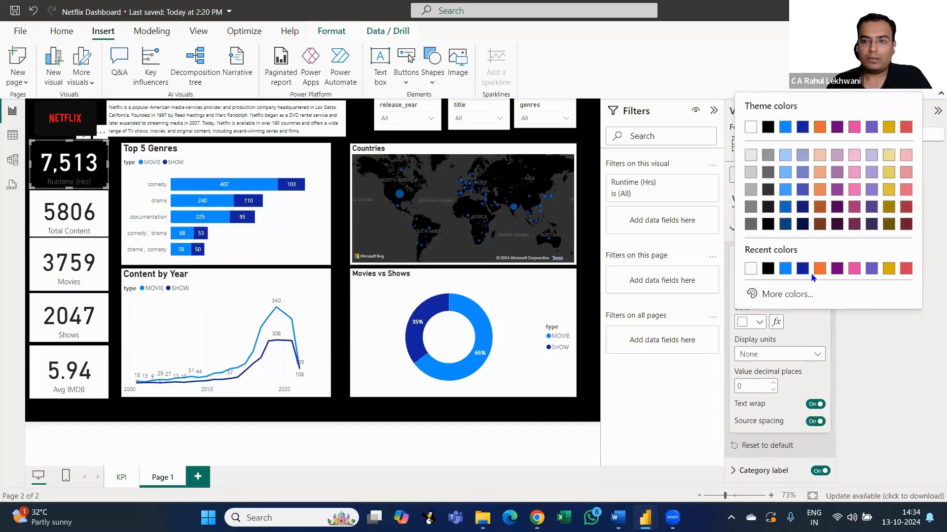
click(784, 292)
click(909, 255)
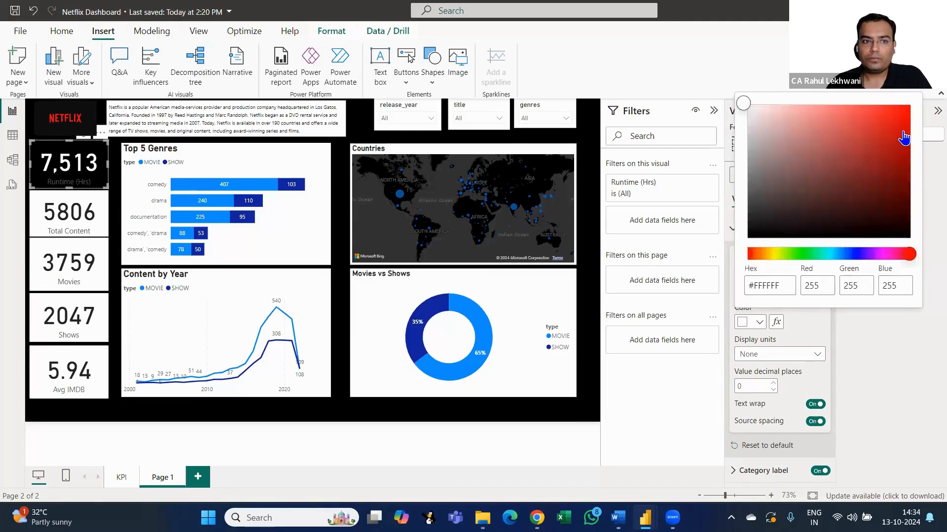
click(903, 130)
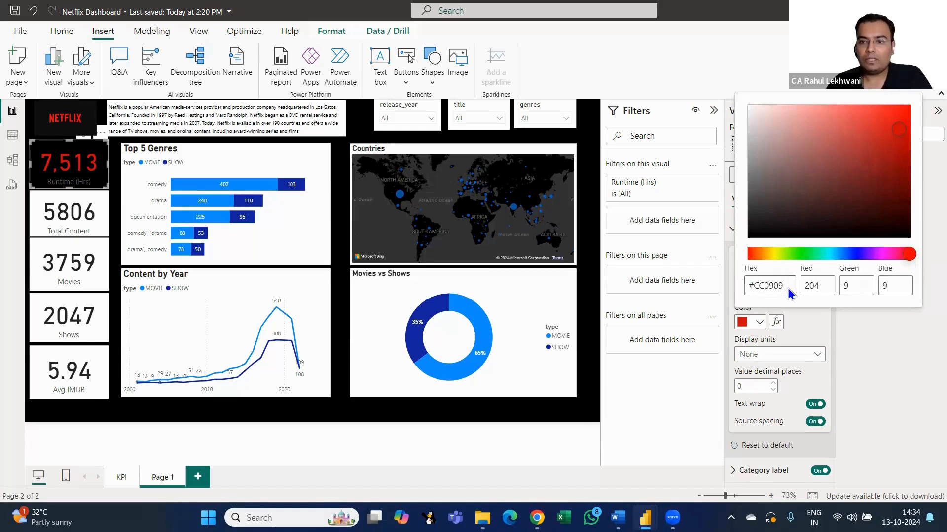
Copy the red's hex code #CC0909 and paste it into a text box on a new report page
drag(788, 288, 697, 280)
key(ctrl+c)
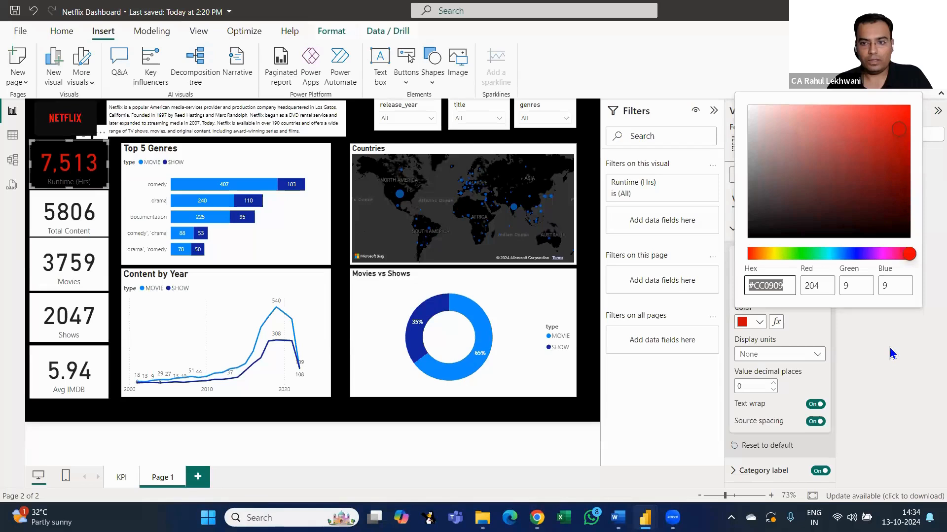
click(206, 478)
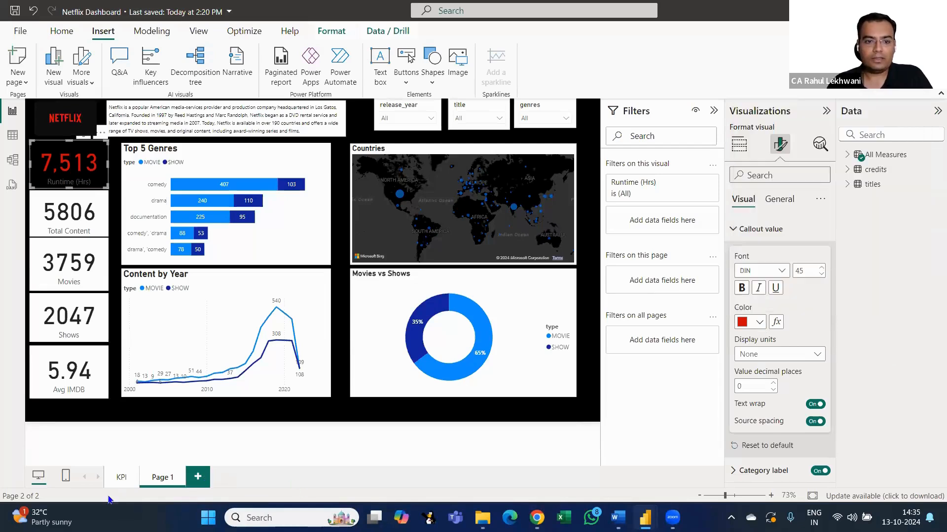
click(198, 476)
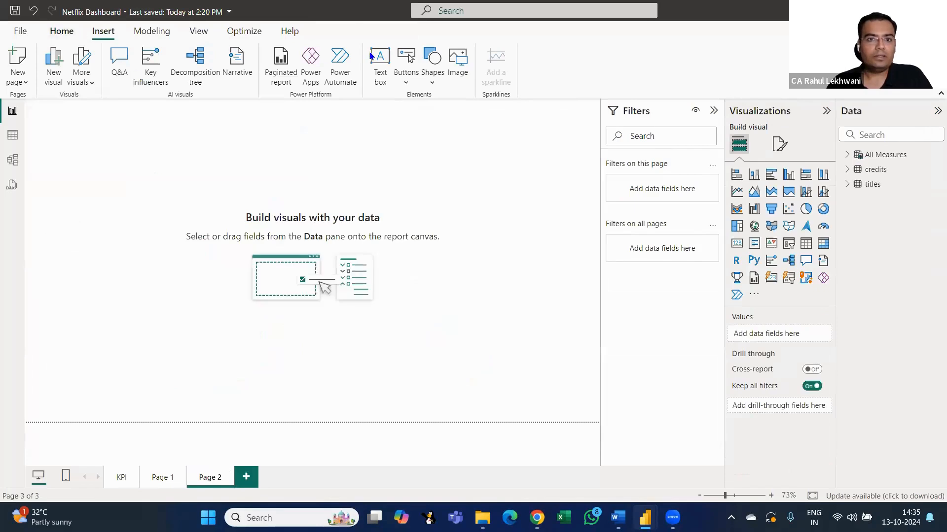
click(384, 80)
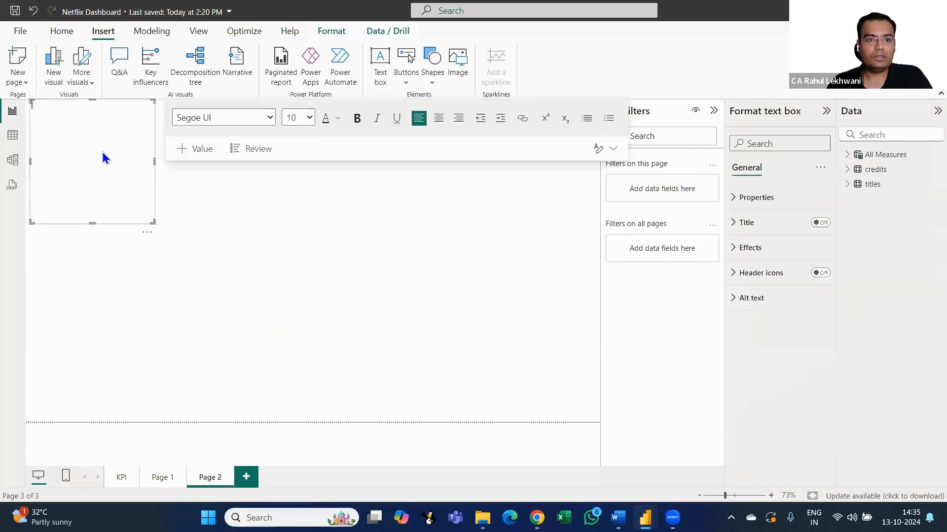
key(ctrl+v)
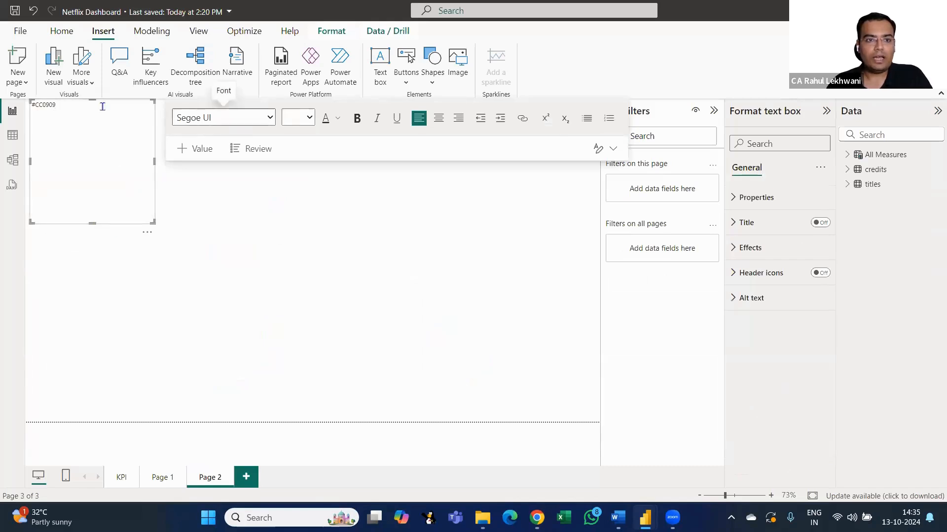
Set the font size of the #CC0909 text to 20 and copy the code again
drag(39, 105, 40, 120)
key(ctrl+c)
click(309, 118)
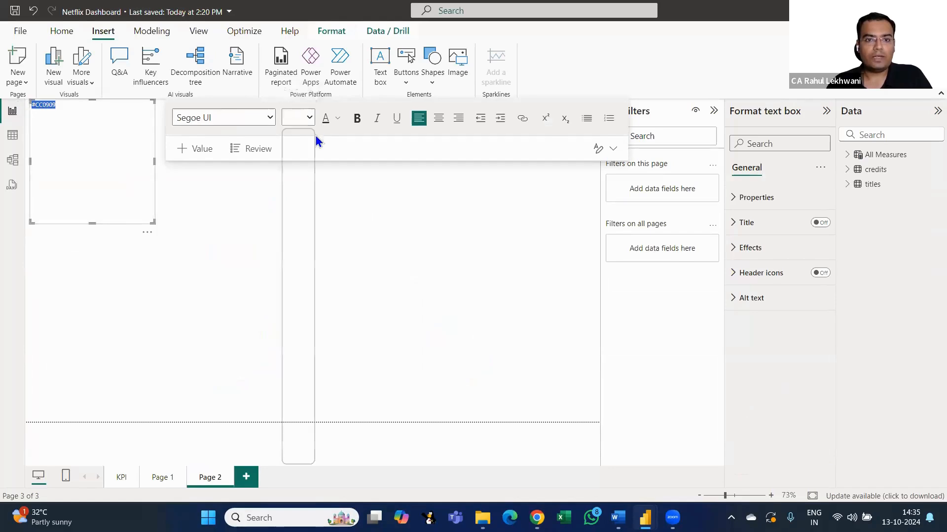
click(292, 288)
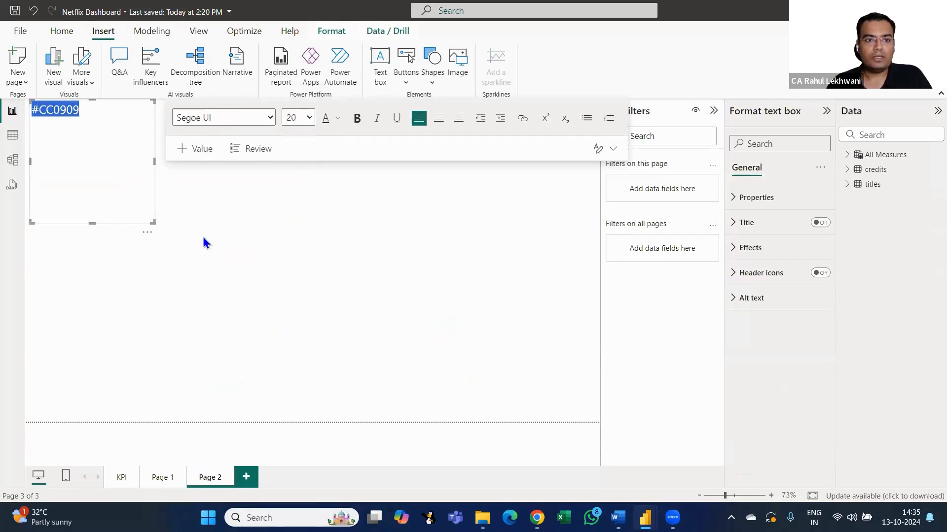
click(180, 321)
Return to Page 1 and set the Runtime (Hrs) card's category label colour to #CC0909
click(129, 477)
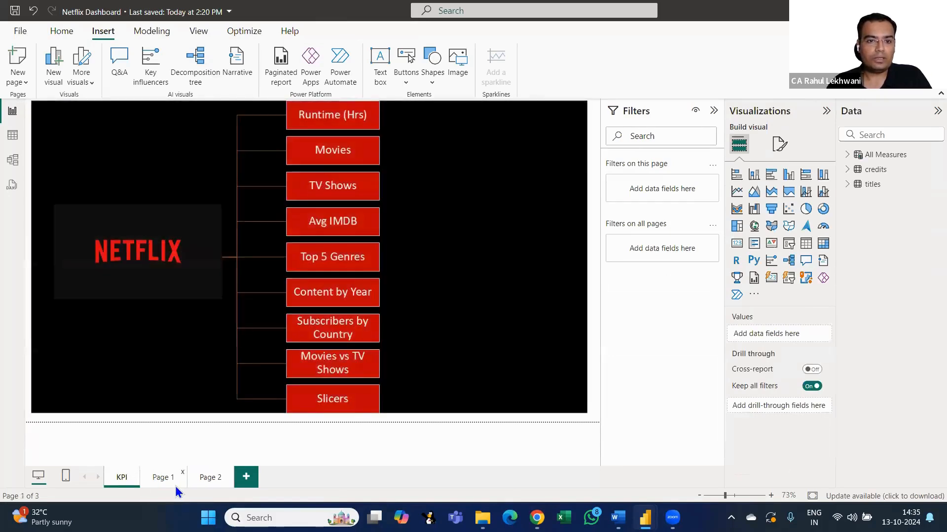
click(176, 486)
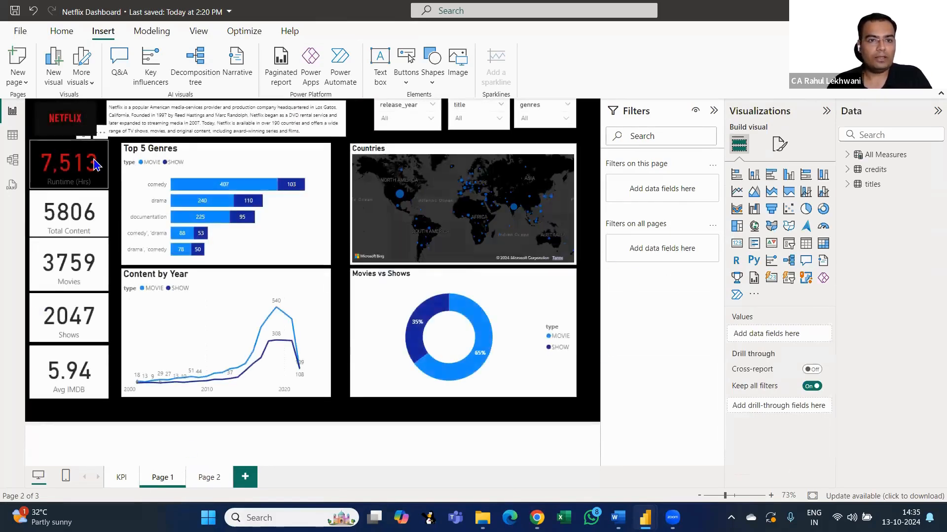
click(95, 165)
click(779, 143)
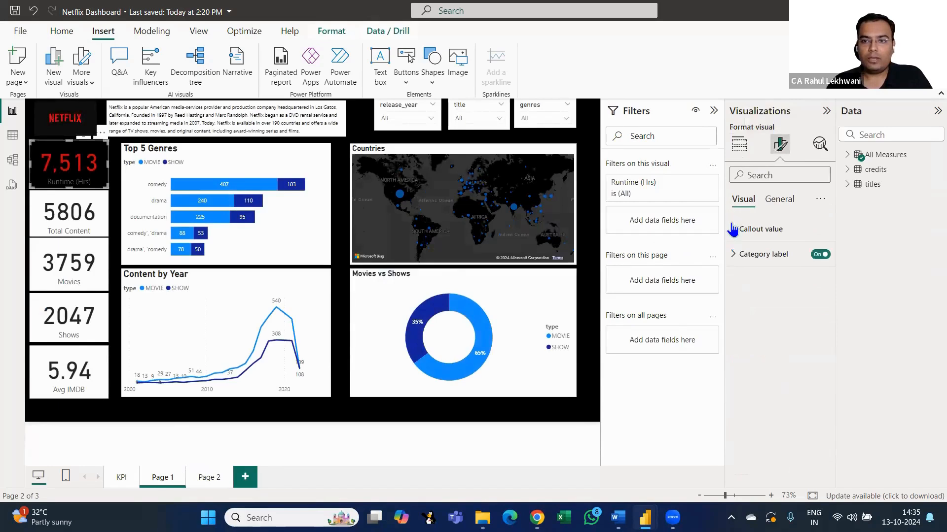
click(734, 254)
click(756, 348)
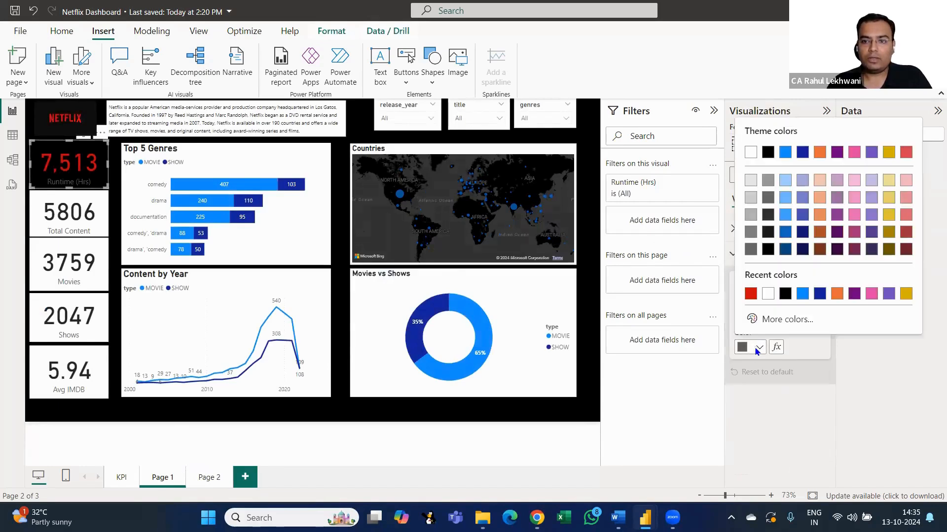
click(769, 319)
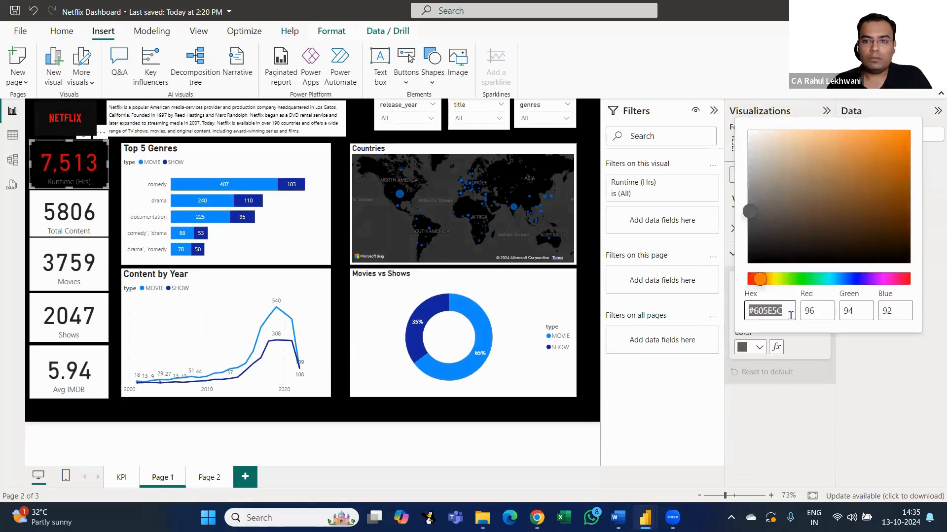
key(ctrl+v)
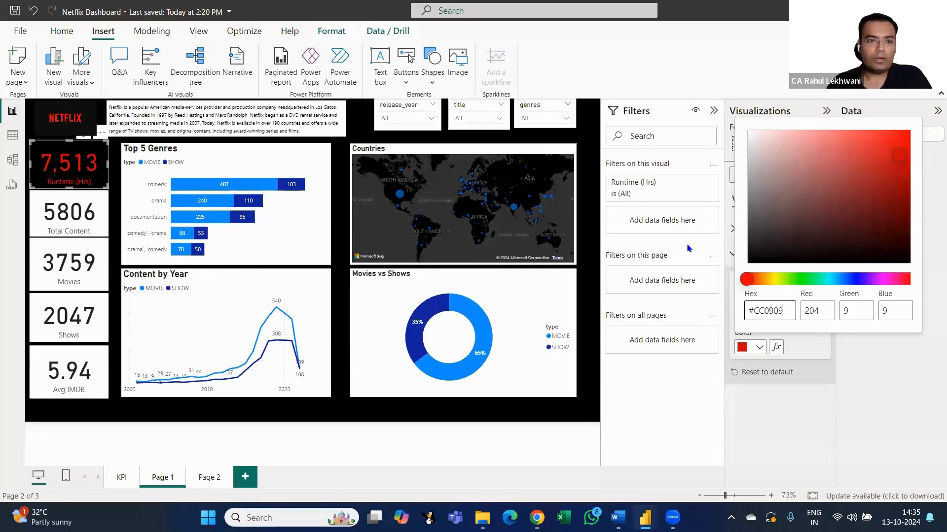
Copy the Runtime (Hrs) card's formatting to the Total Content, Movies, Shows and Avg IMDB cards with Format painter
click(582, 394)
click(594, 248)
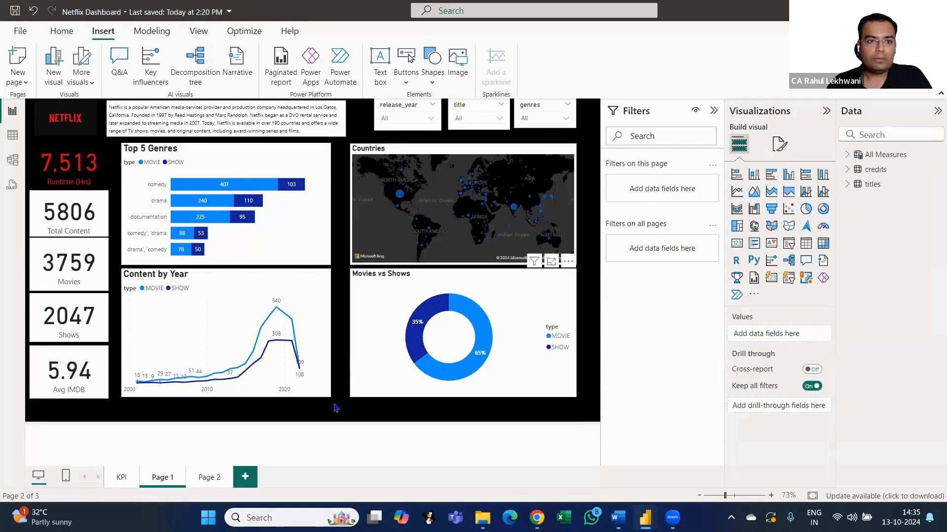
click(56, 171)
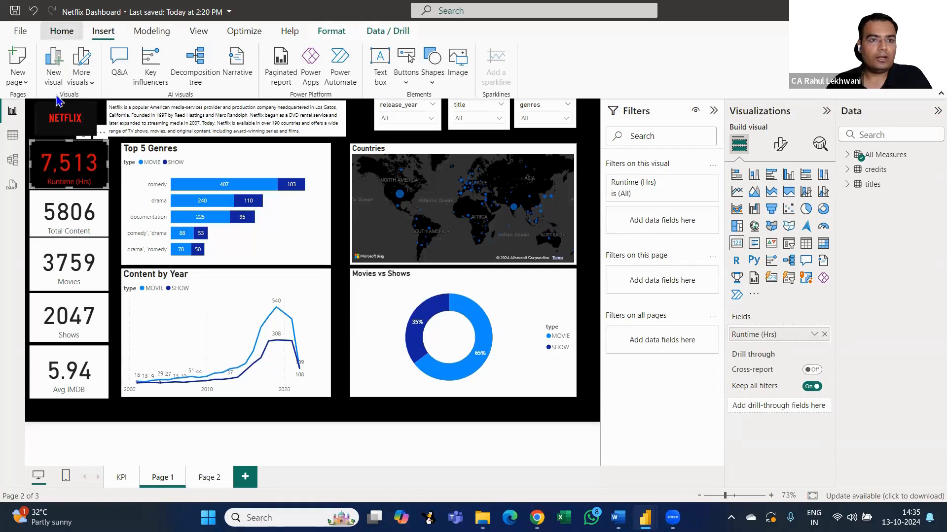
click(62, 31)
click(62, 80)
click(75, 213)
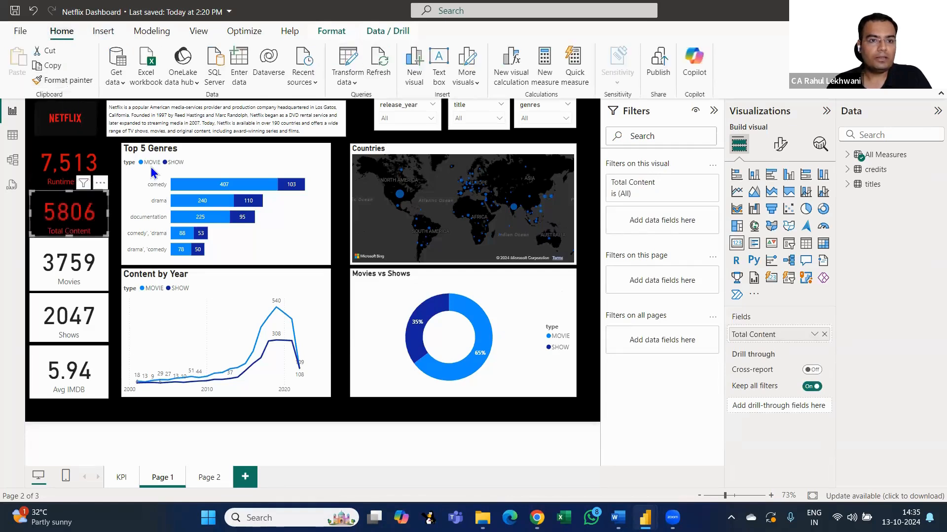
click(63, 80)
click(77, 264)
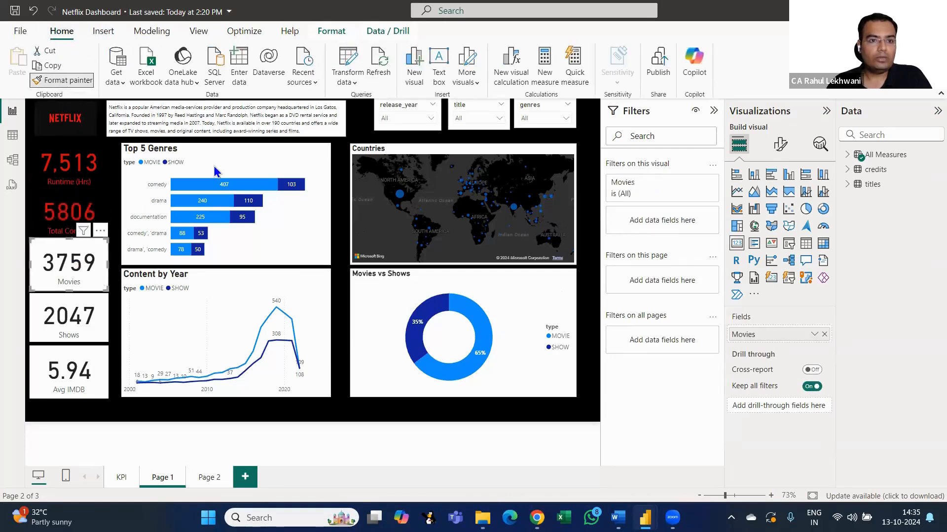
click(62, 80)
click(75, 320)
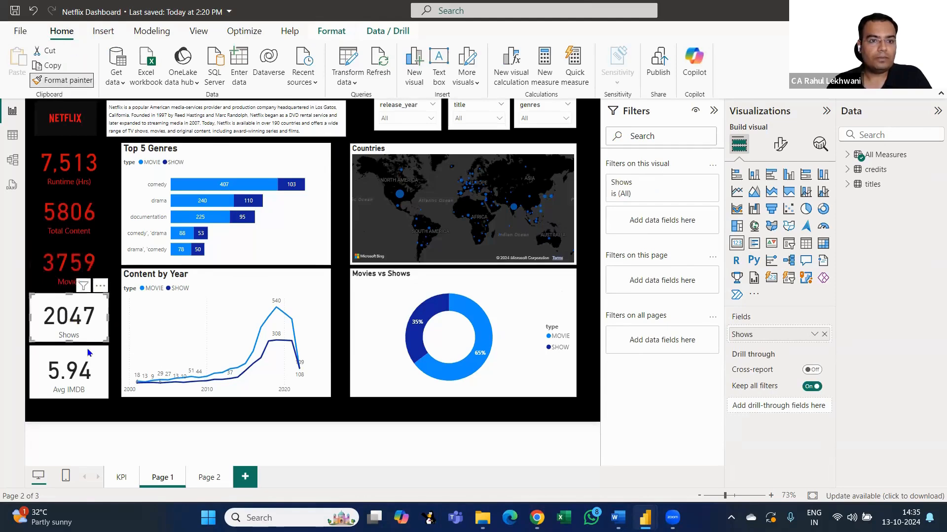
click(63, 79)
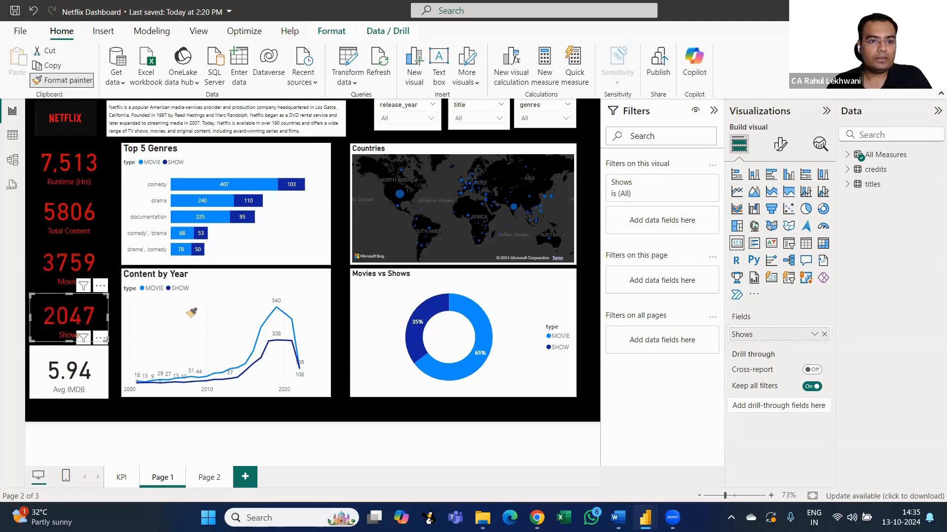
click(72, 361)
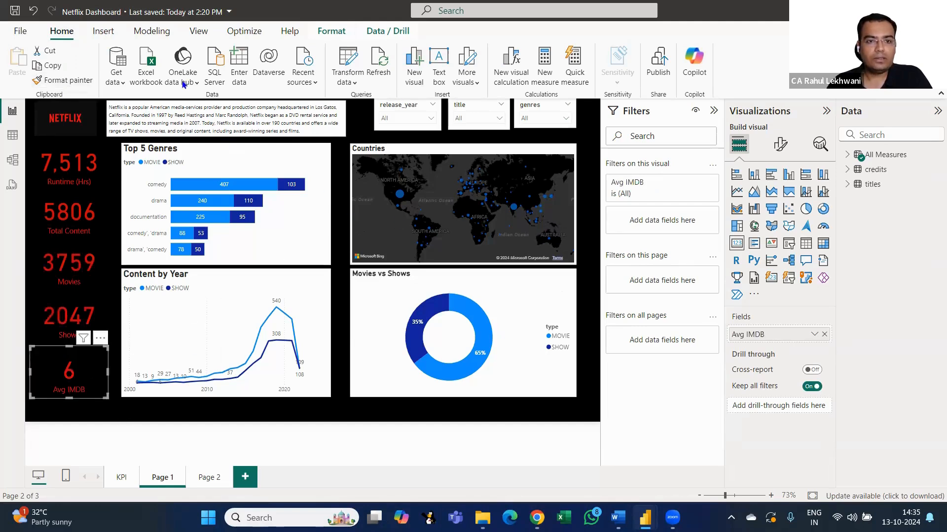
Set the Avg IMDB card's callout value to 1 decimal place
click(780, 144)
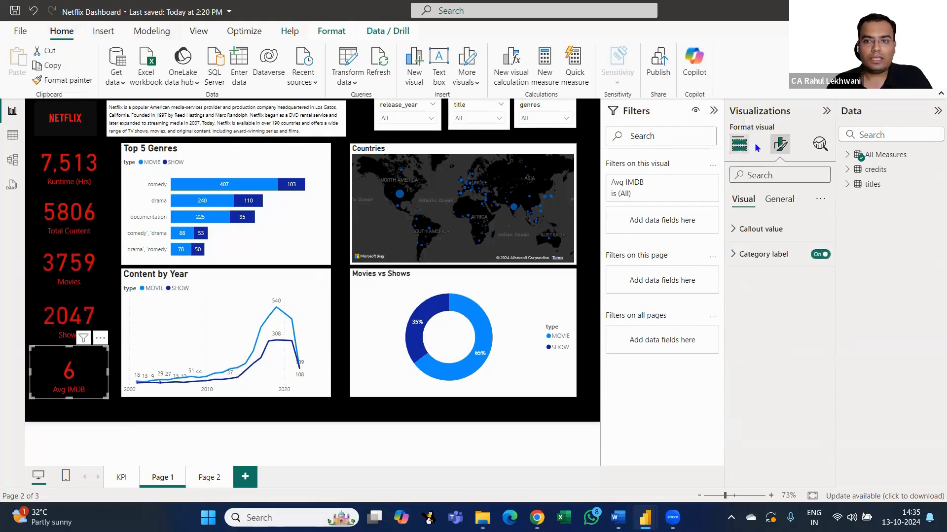
click(739, 144)
click(779, 143)
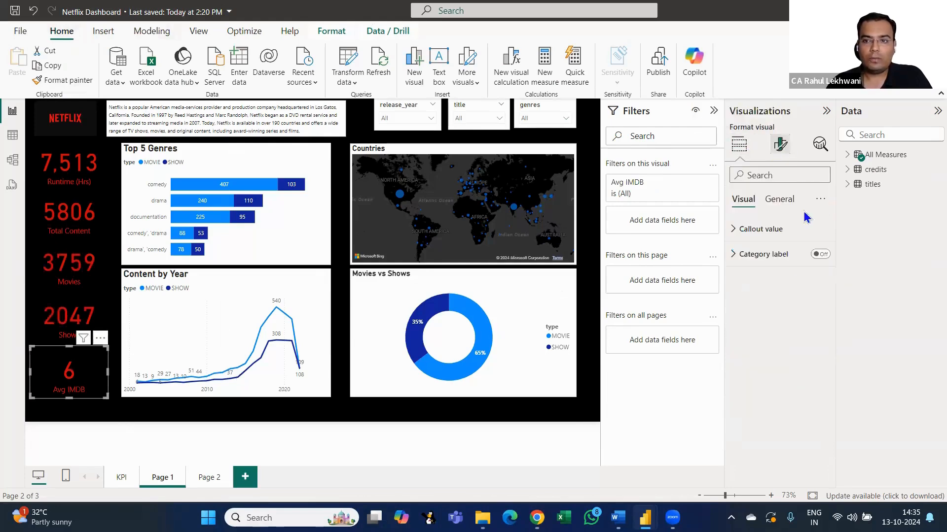
click(735, 237)
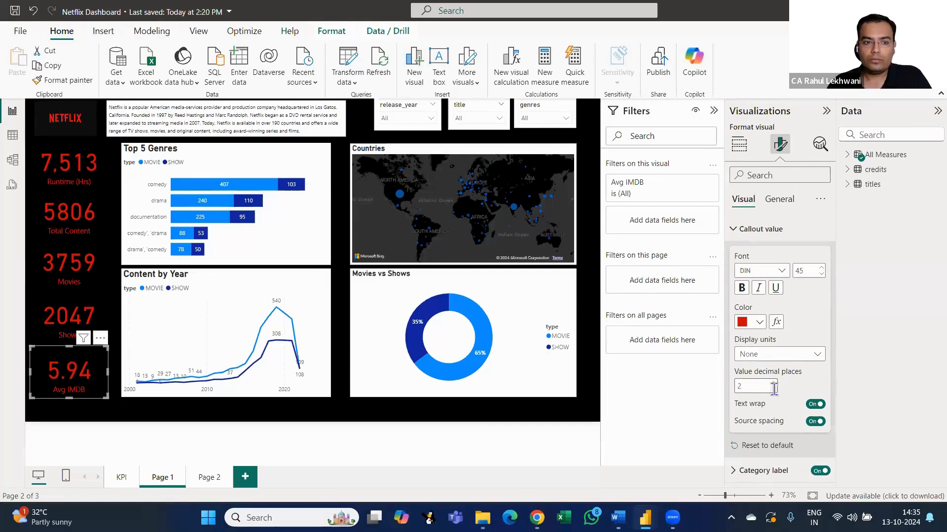
click(773, 390)
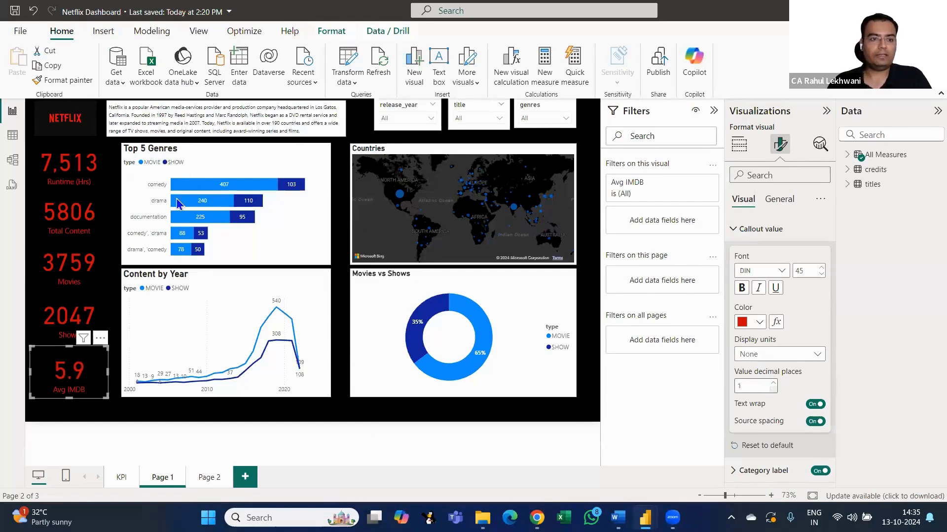
Set the background transparency of the Top 5 Genres chart to 100 %
click(217, 144)
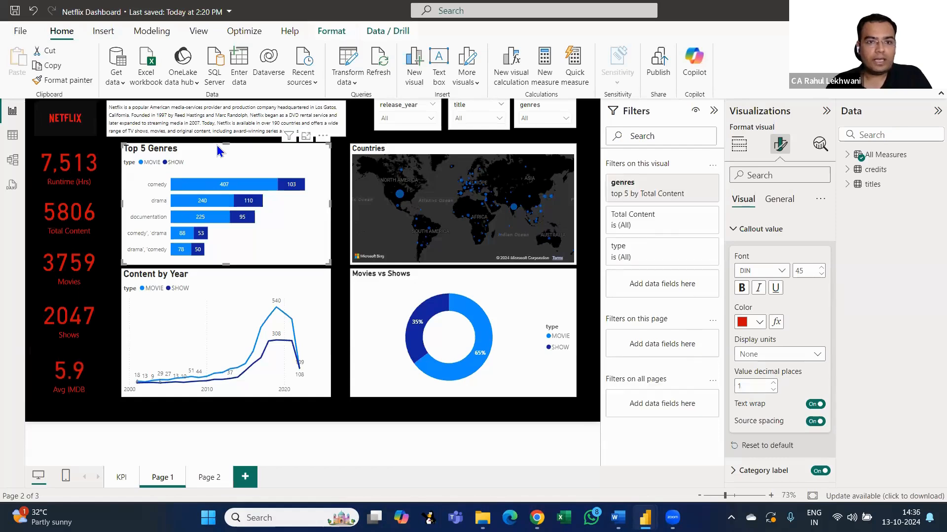
click(738, 144)
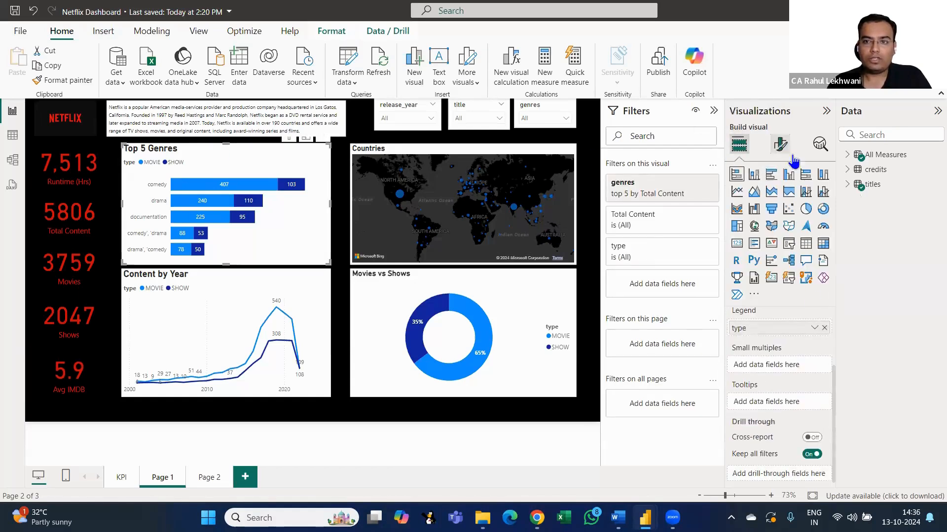
click(780, 144)
click(781, 199)
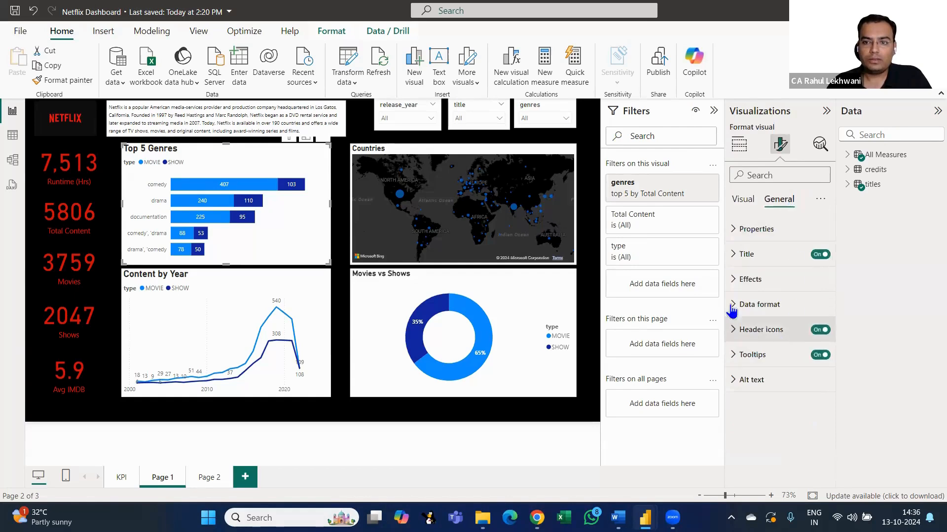
click(733, 291)
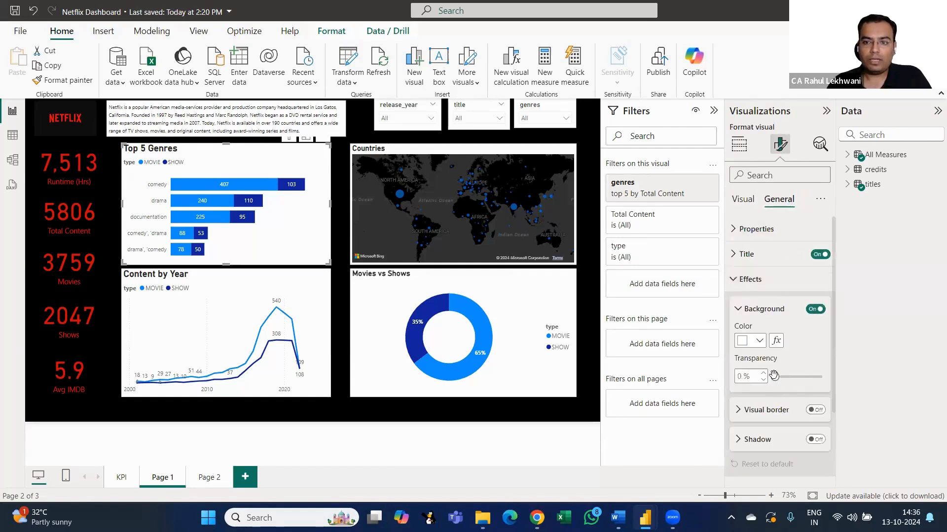
drag(769, 377, 881, 390)
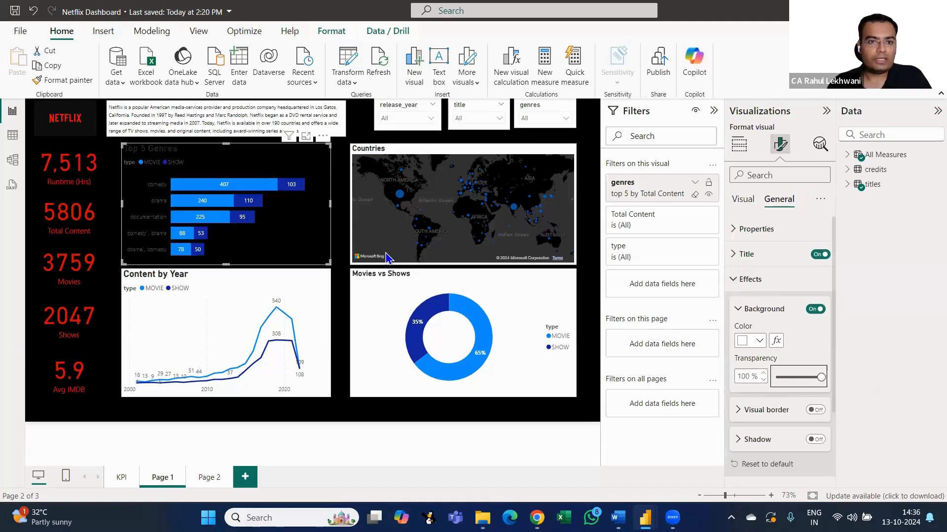
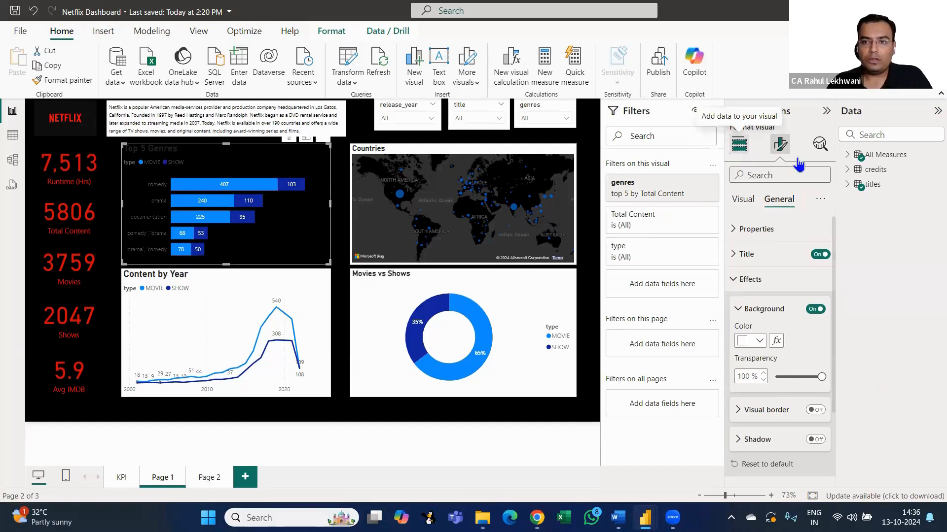
Colour the Y-axis values of the Top 5 Genres chart with the recently used Netflix red
click(779, 144)
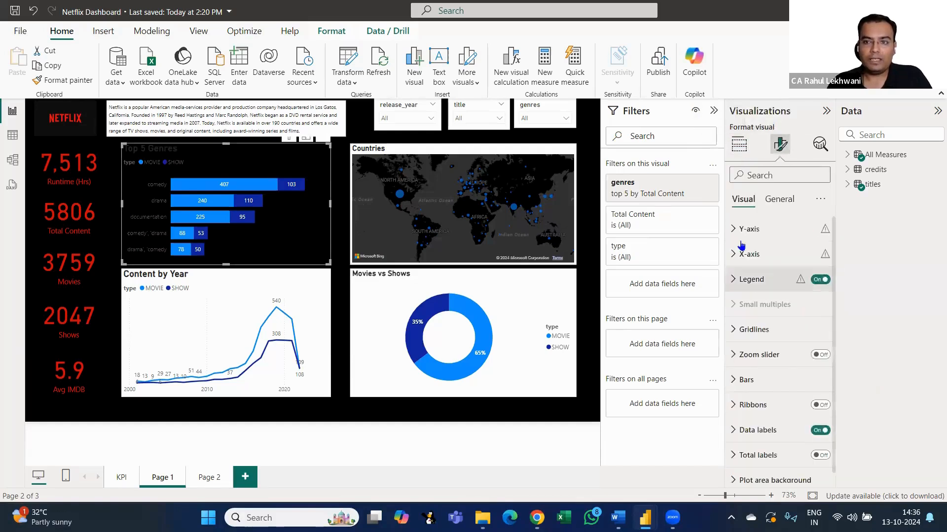
click(738, 238)
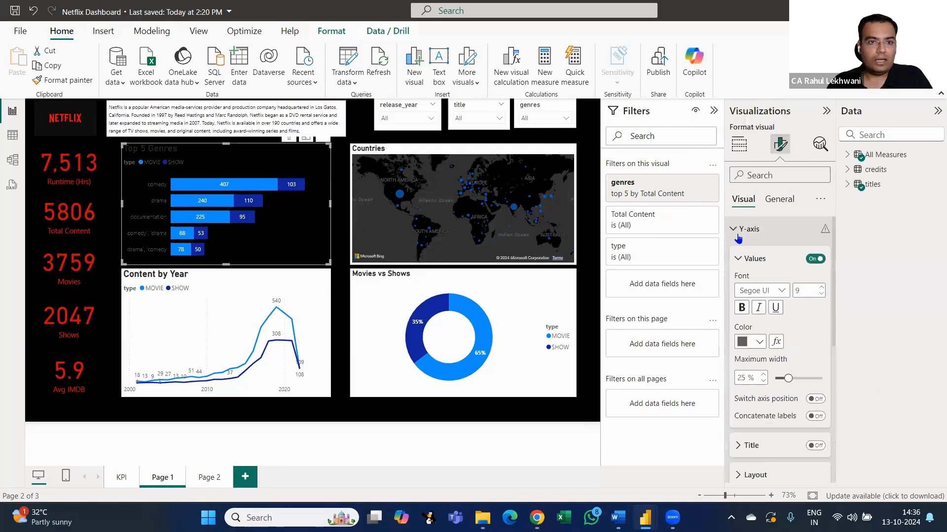
scroll(767, 295, down, 1)
scroll(774, 300, up, 1)
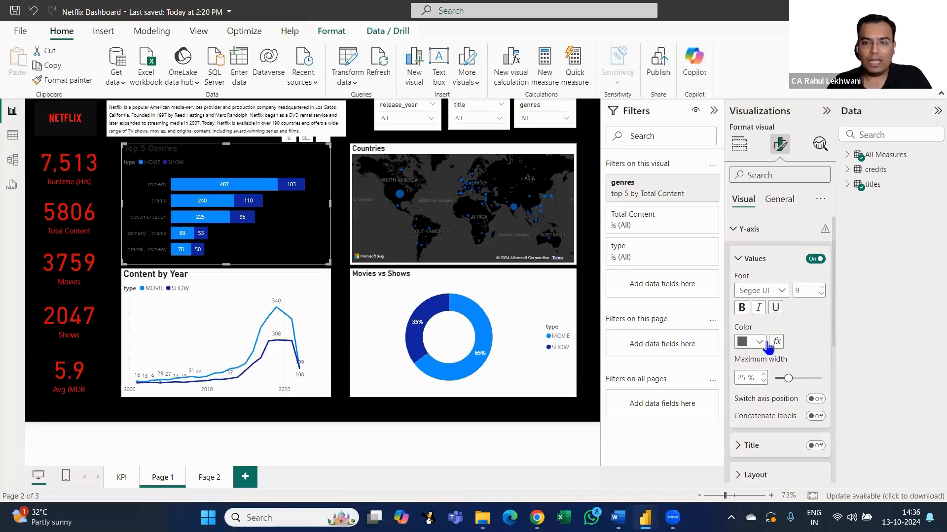
click(759, 343)
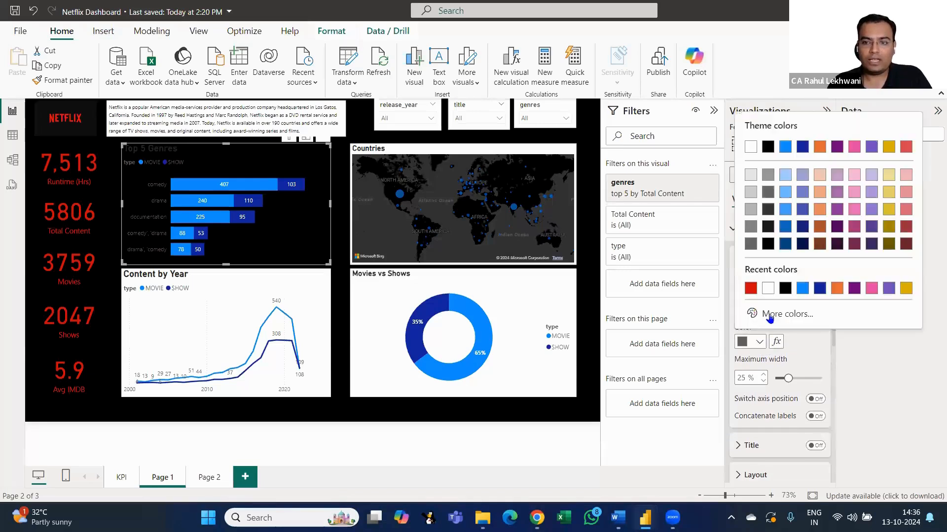
click(751, 289)
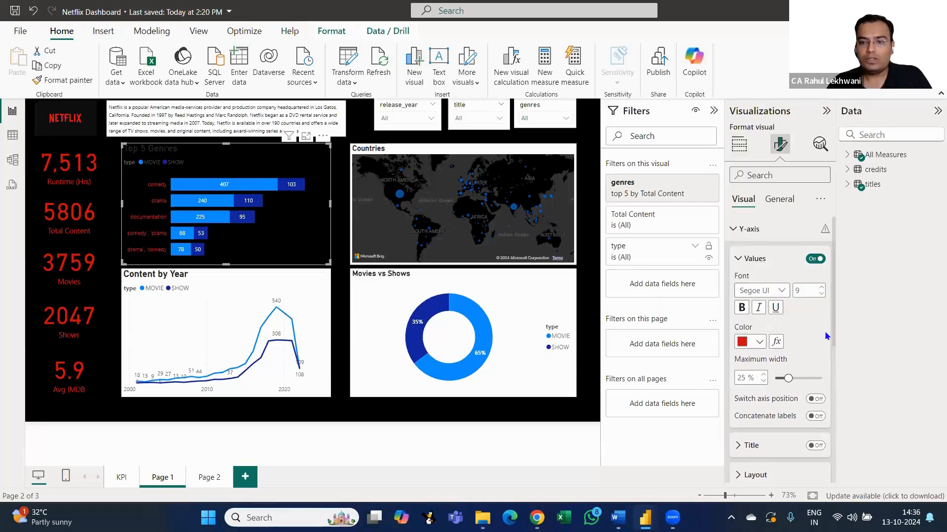
scroll(778, 299, down, 1)
scroll(772, 291, up, 1)
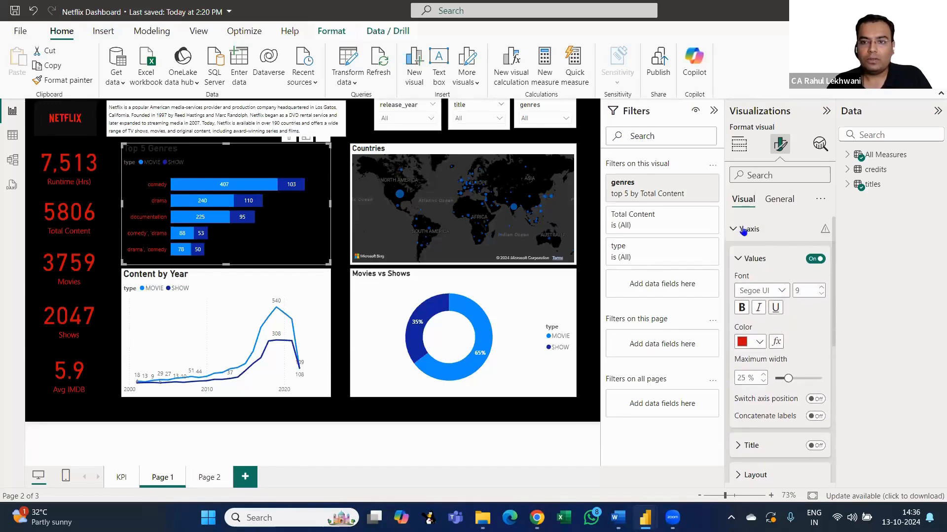
Check the X-axis settings of the Top 5 Genres chart and set its legend text colour to the recently used red
click(742, 230)
click(738, 255)
scroll(804, 304, down, 1)
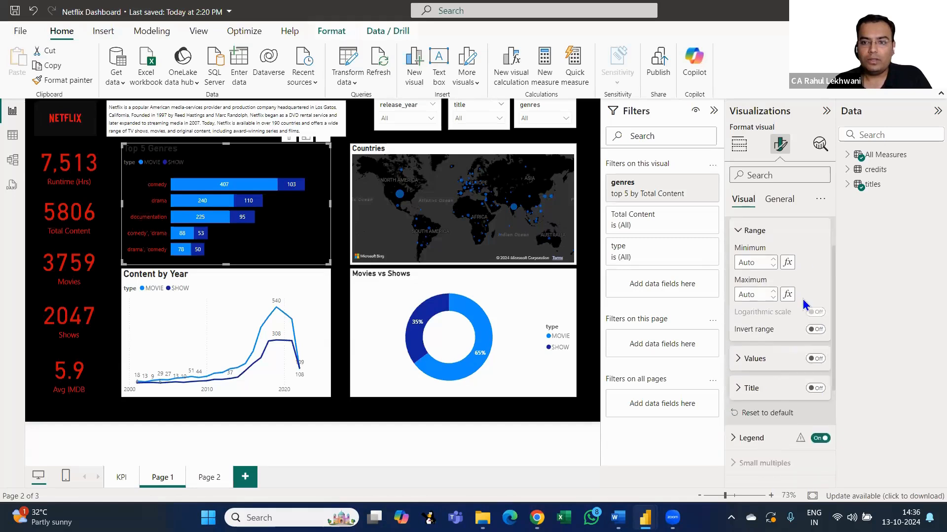
scroll(804, 304, down, 2)
click(741, 290)
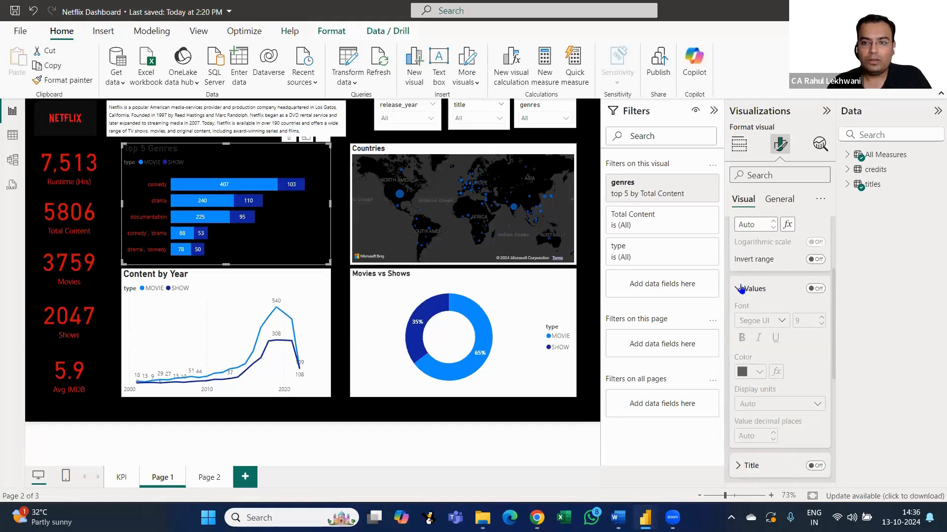
click(783, 296)
click(740, 370)
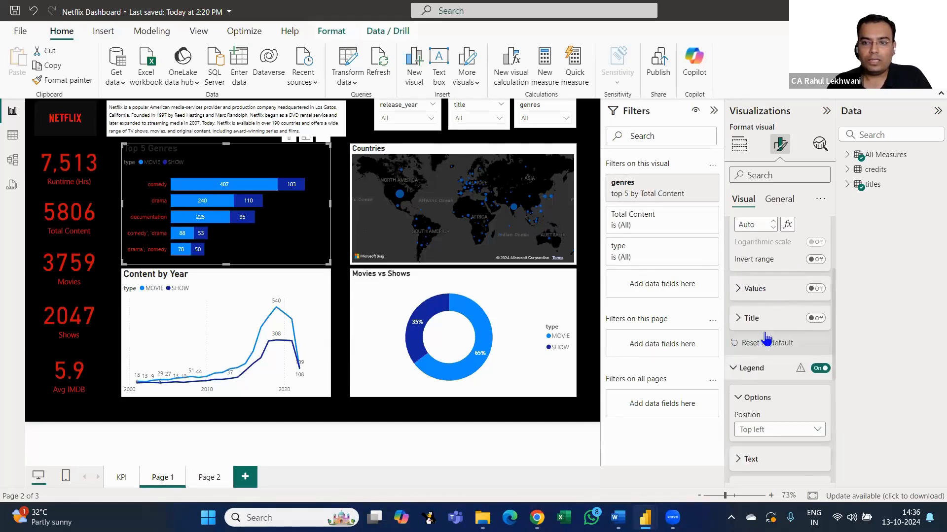
scroll(769, 327, down, 5)
click(742, 275)
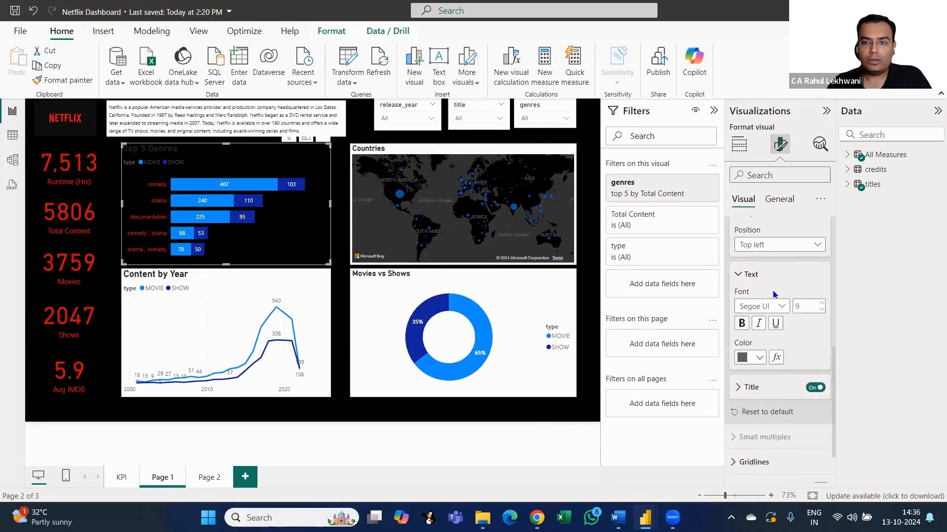
click(758, 357)
click(755, 304)
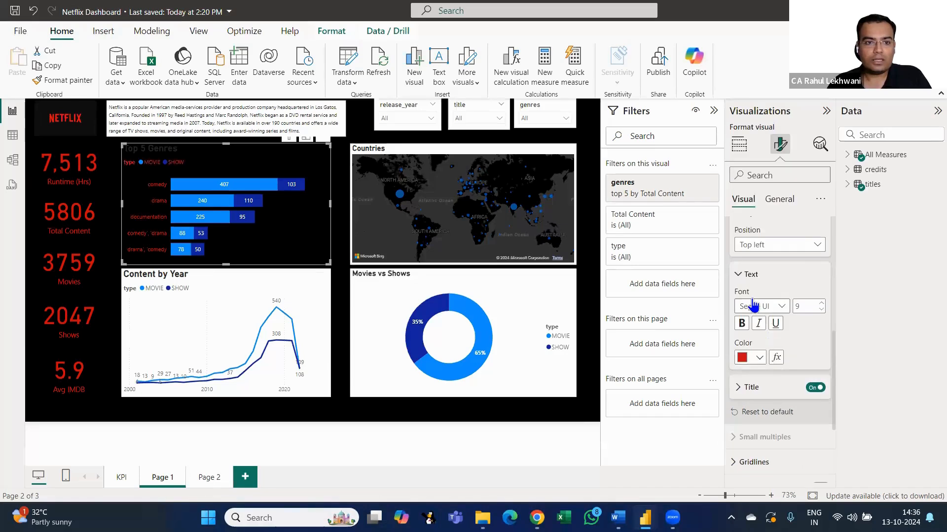
Set the title text colour of the Top 5 Genres chart to the recently used red
click(739, 145)
click(780, 144)
click(778, 199)
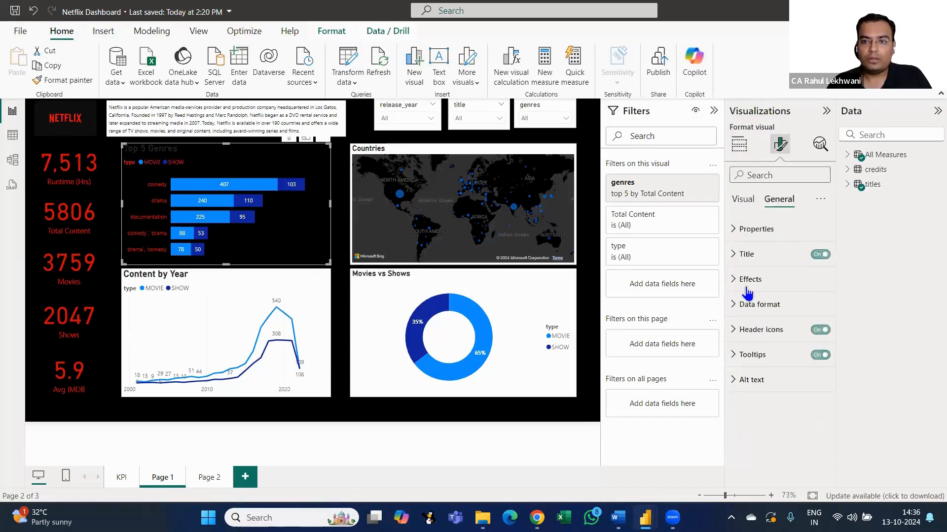
click(735, 254)
scroll(780, 345, down, 2)
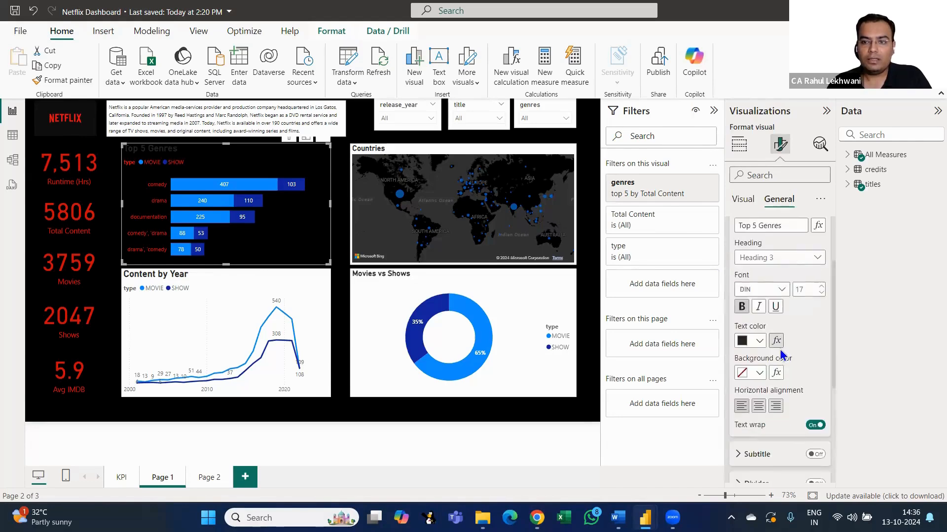
click(760, 307)
click(751, 254)
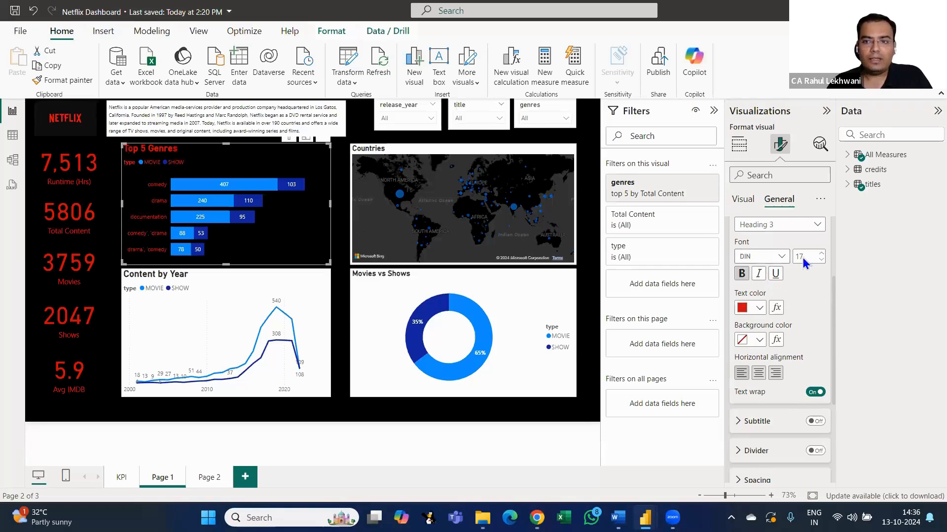
Set the bar colour of the MOVIE series in the Top 5 Genres chart to the recently used Netflix red
click(738, 144)
click(780, 145)
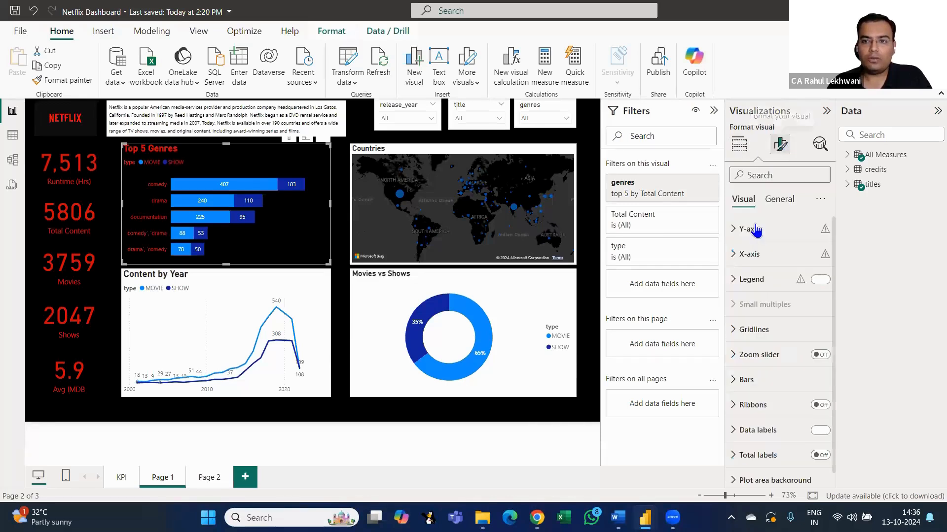
scroll(783, 315, down, 1)
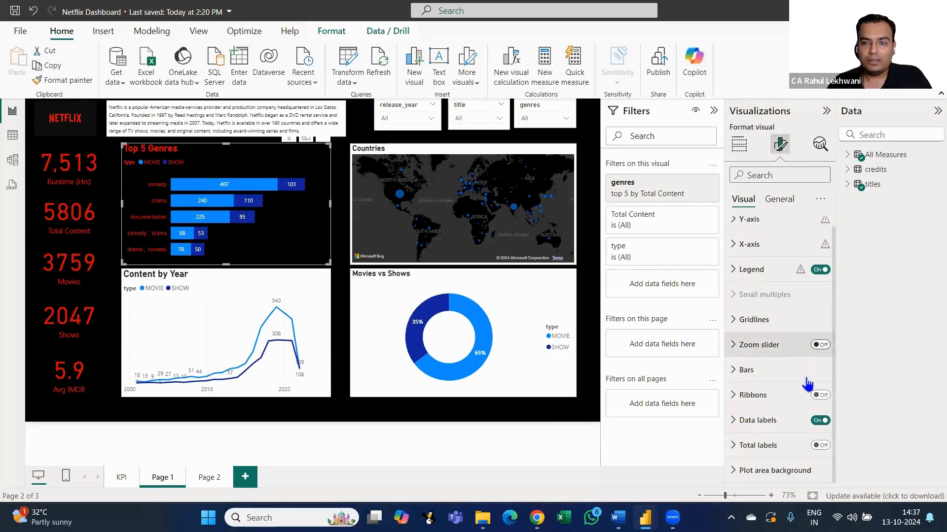
click(788, 373)
scroll(786, 305, down, 4)
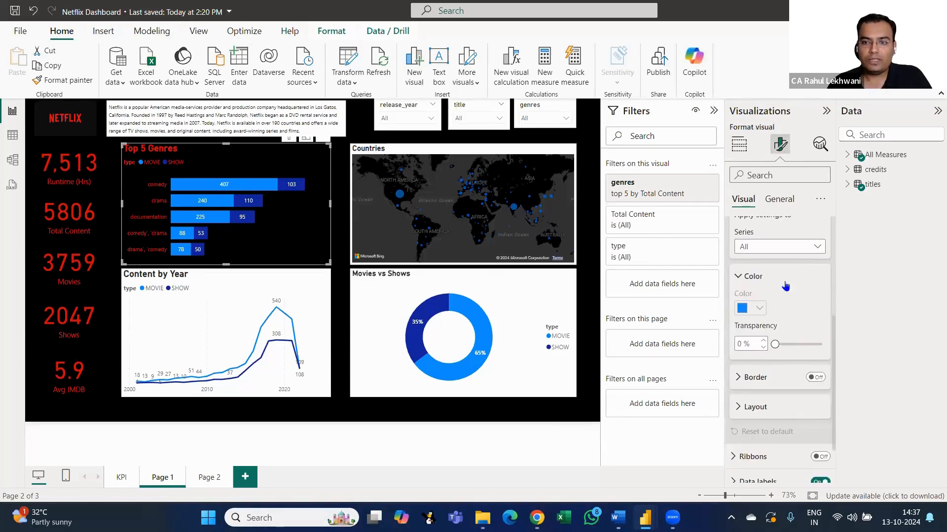
click(779, 247)
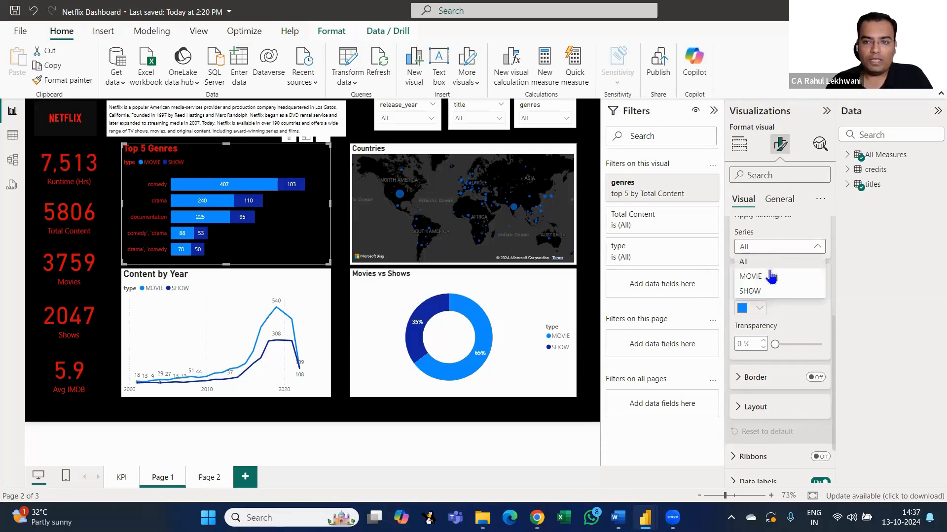
click(772, 275)
click(758, 311)
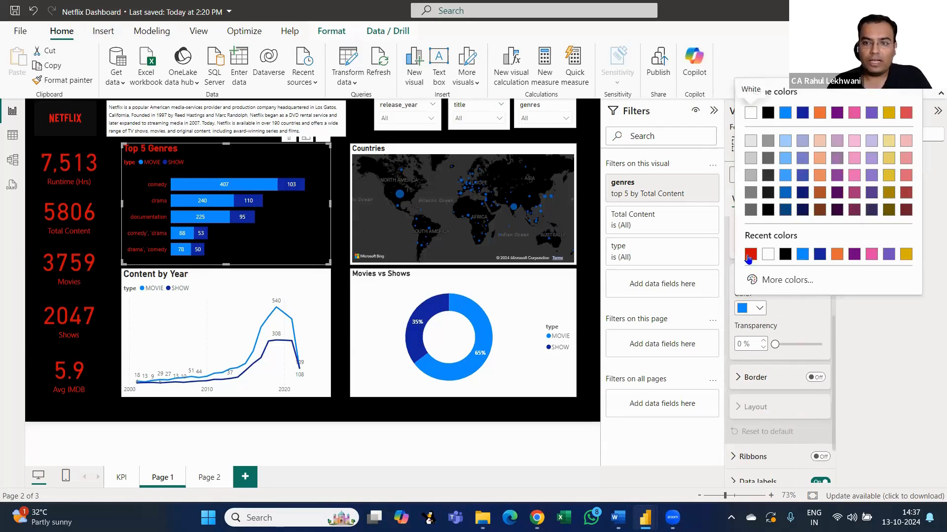
click(750, 254)
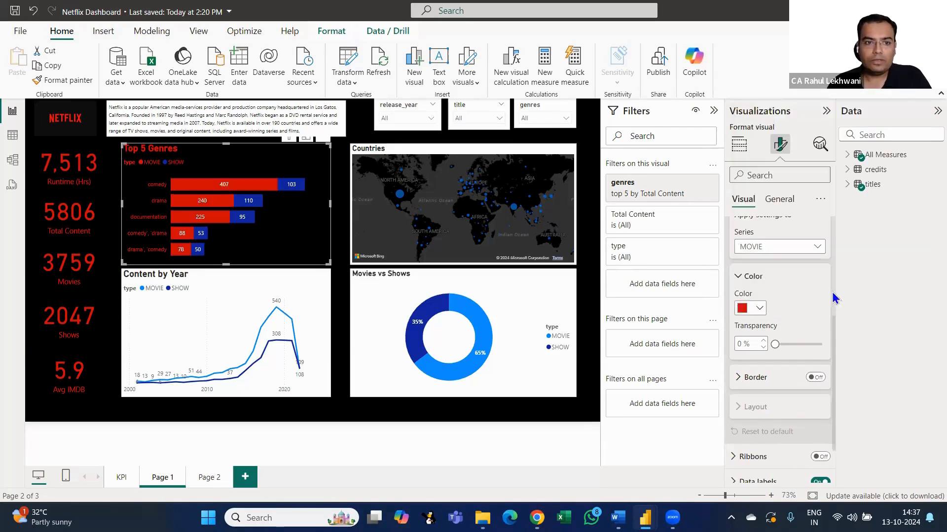
Try white for the SHOW series bars in the Top 5 Genres chart, and settle on a grey theme colour
click(778, 247)
click(772, 288)
click(758, 308)
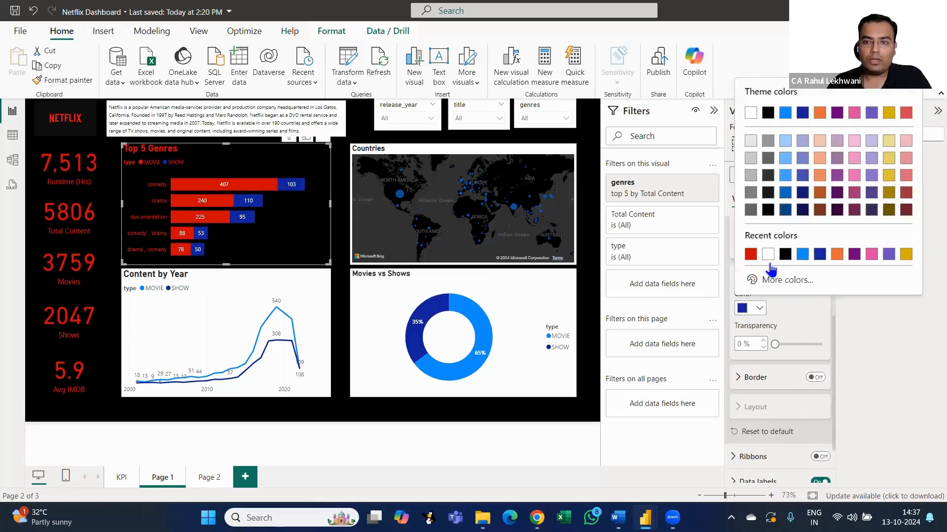
click(767, 254)
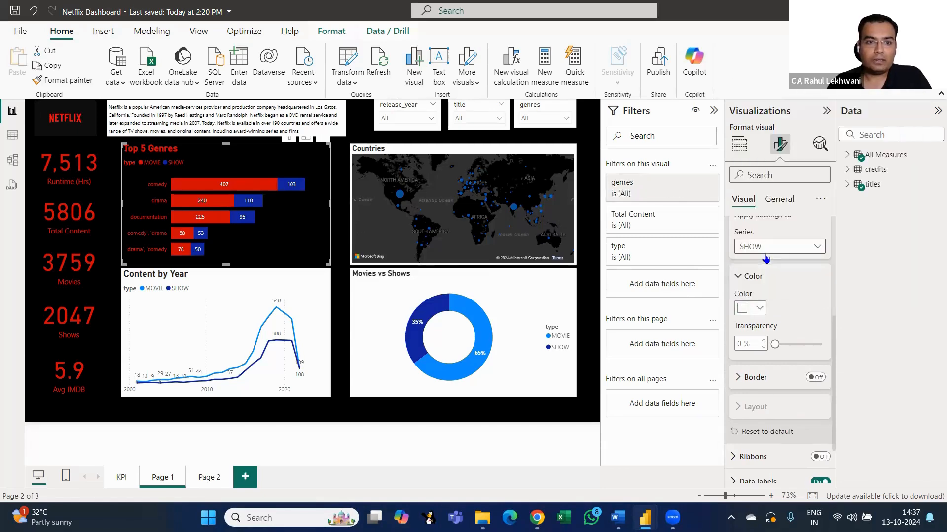
click(764, 307)
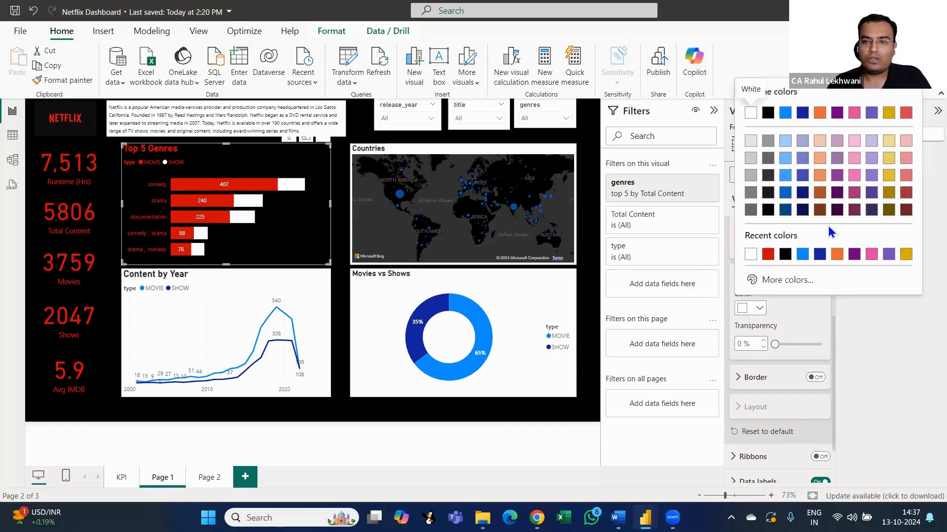
click(767, 142)
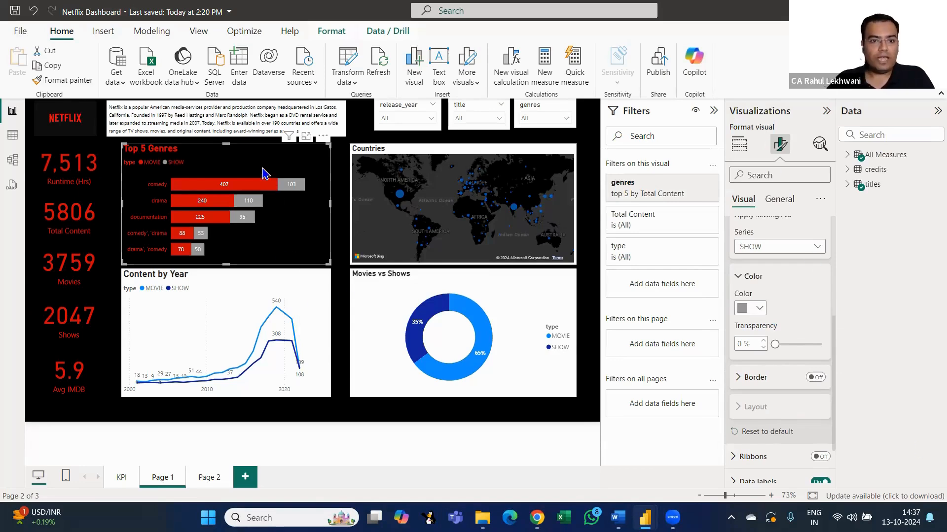
Copy the Top 5 Genres chart's formatting onto the Content by Year, Movies vs Shows and Countries visuals
click(63, 80)
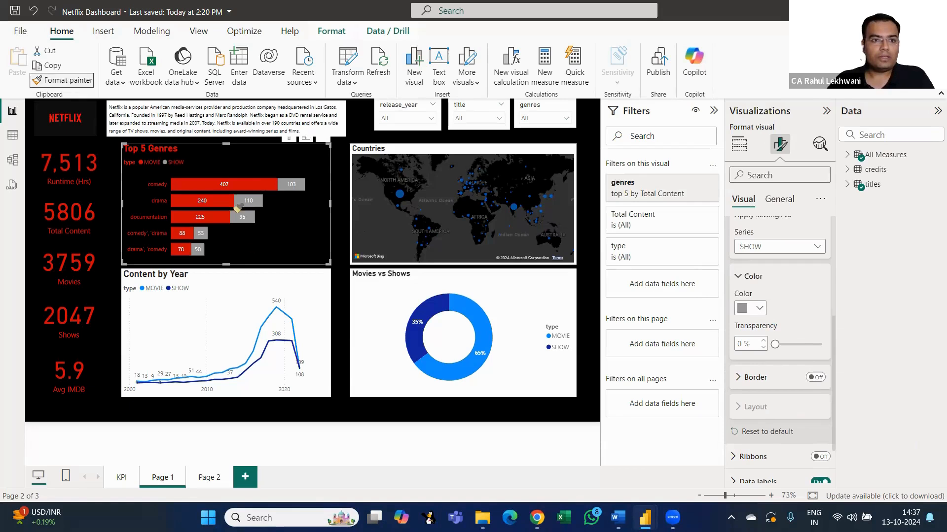
click(248, 284)
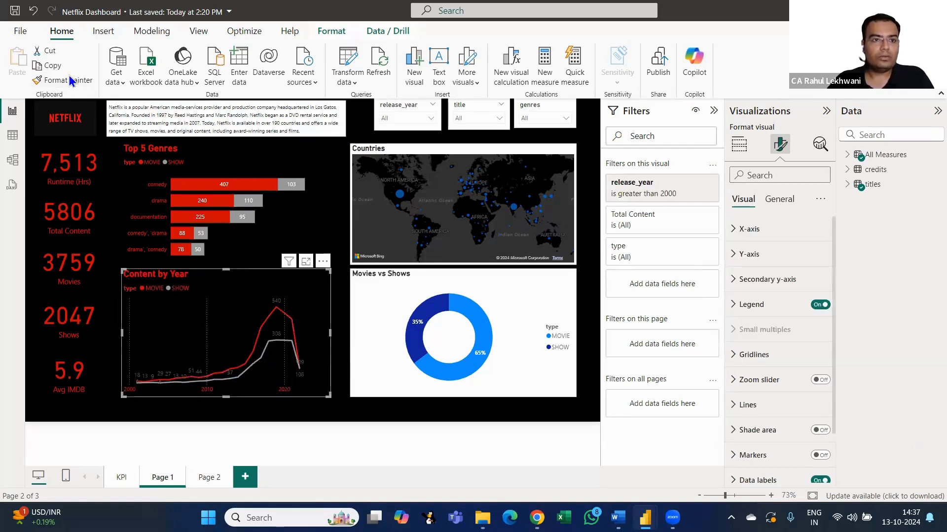
click(384, 292)
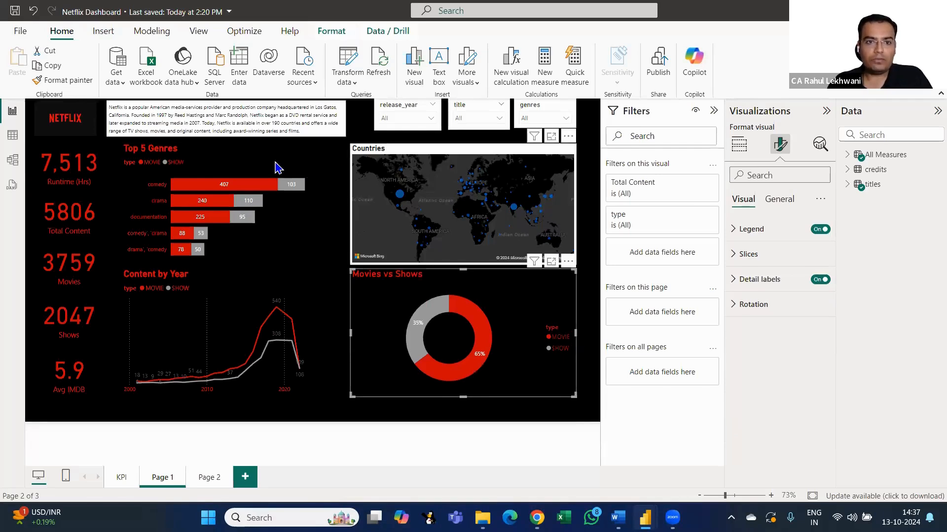
click(328, 165)
click(72, 88)
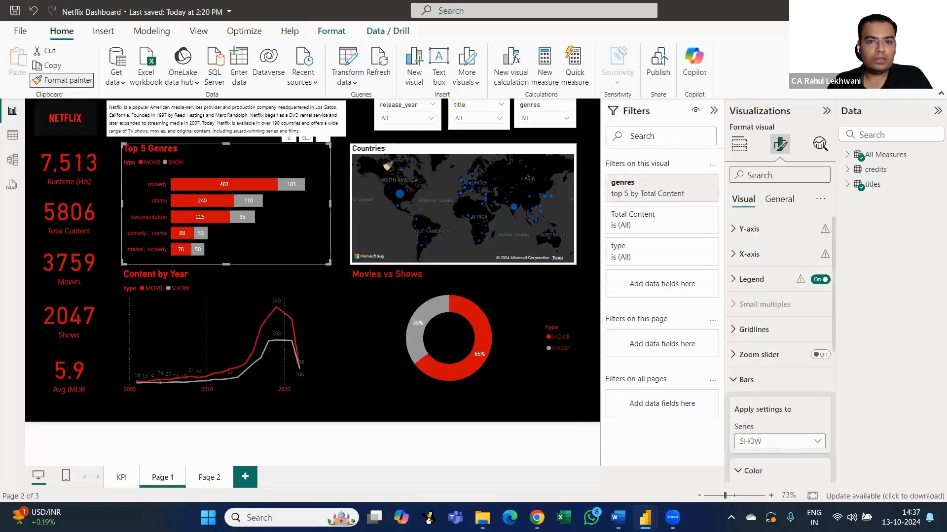
click(414, 149)
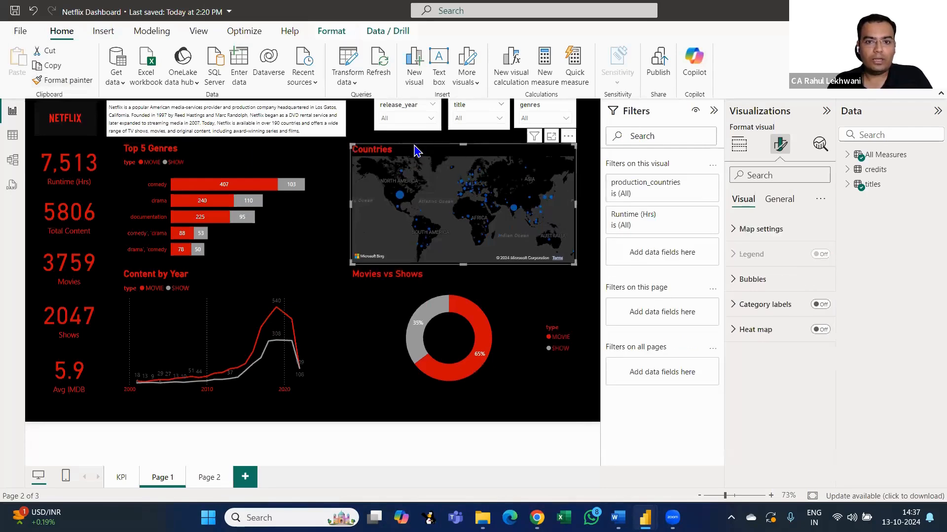
click(585, 191)
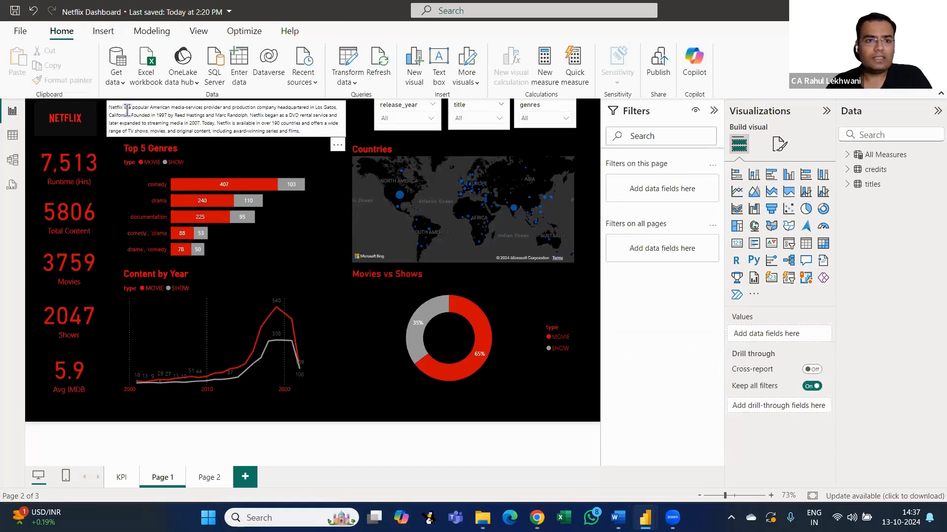
Set the background transparency of the Netflix description text box to 100 %
click(342, 114)
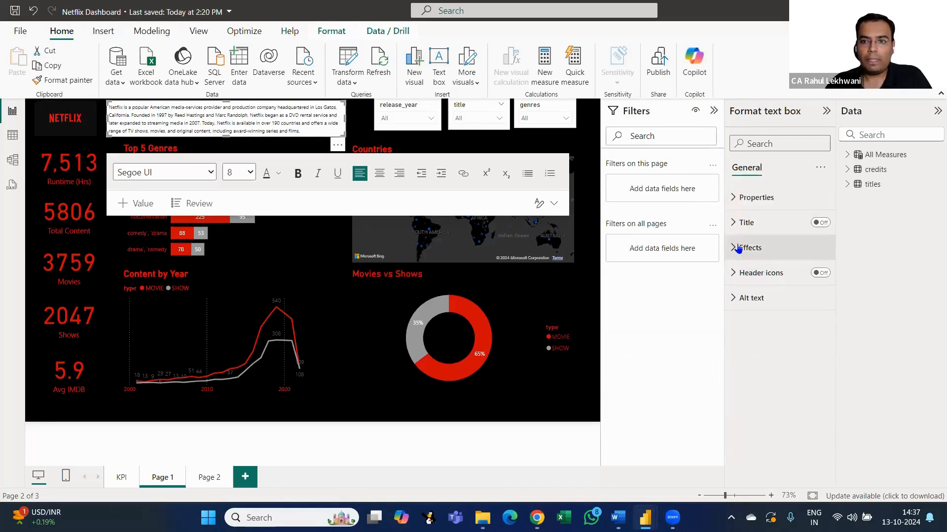
click(756, 249)
click(755, 315)
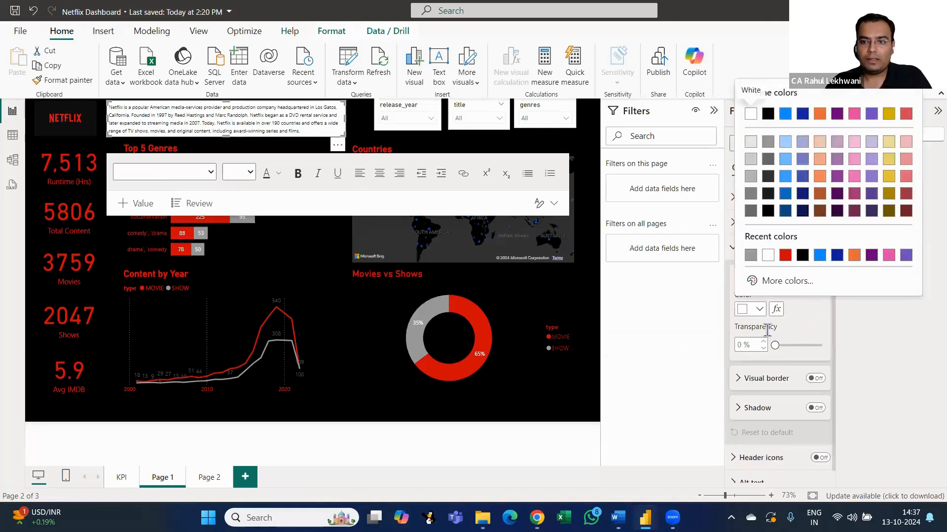
drag(772, 344, 905, 364)
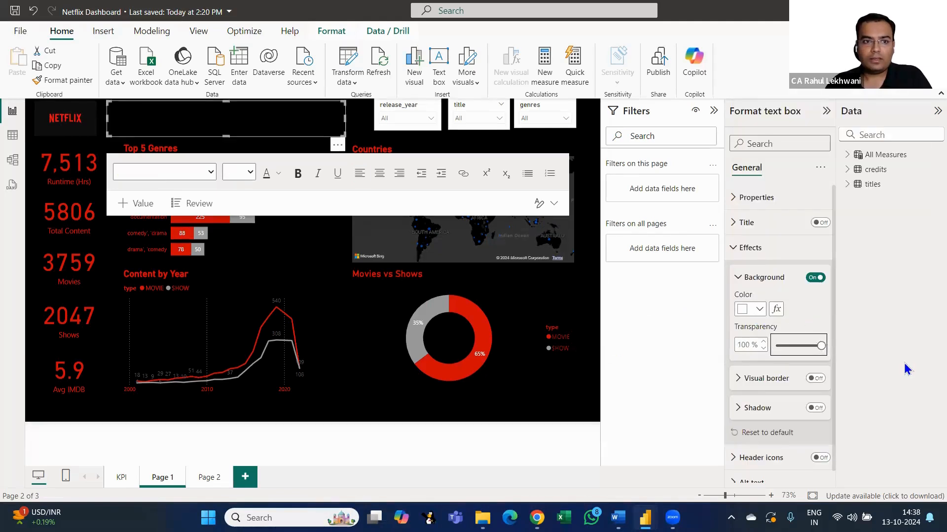
Colour all the text in the Netflix description text box with the recently used red
click(229, 105)
key(ctrl+a)
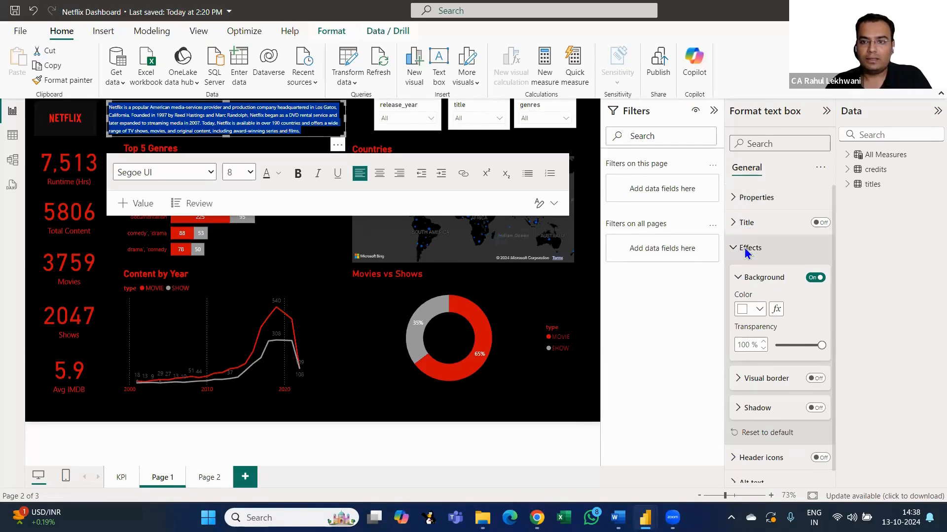
scroll(749, 266, down, 1)
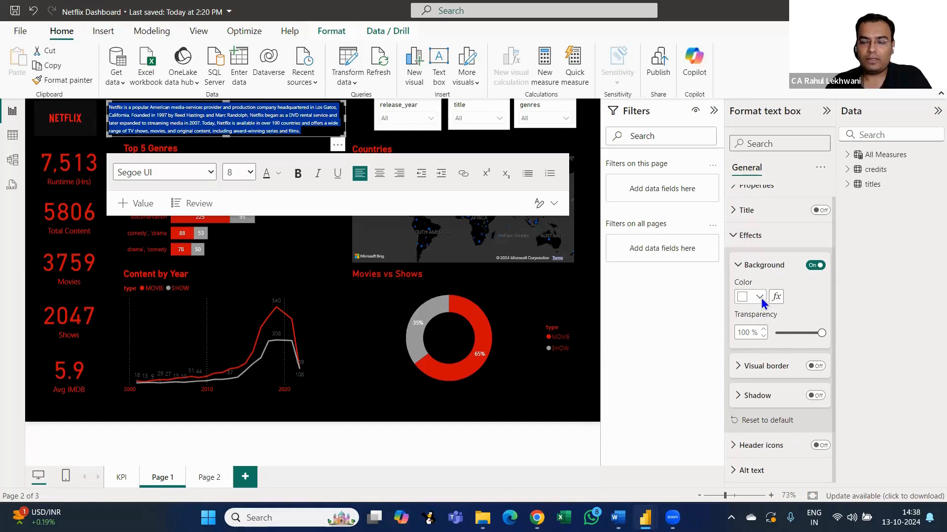
click(739, 266)
click(734, 249)
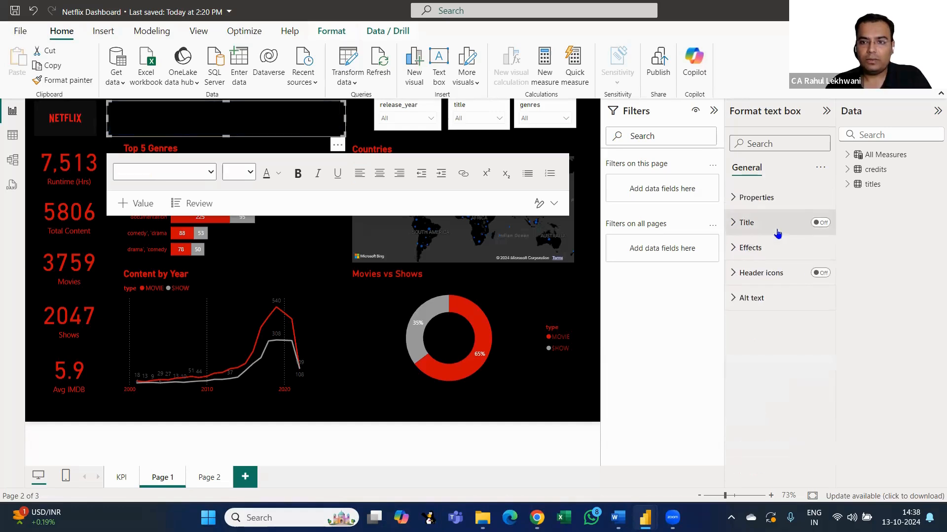
click(736, 197)
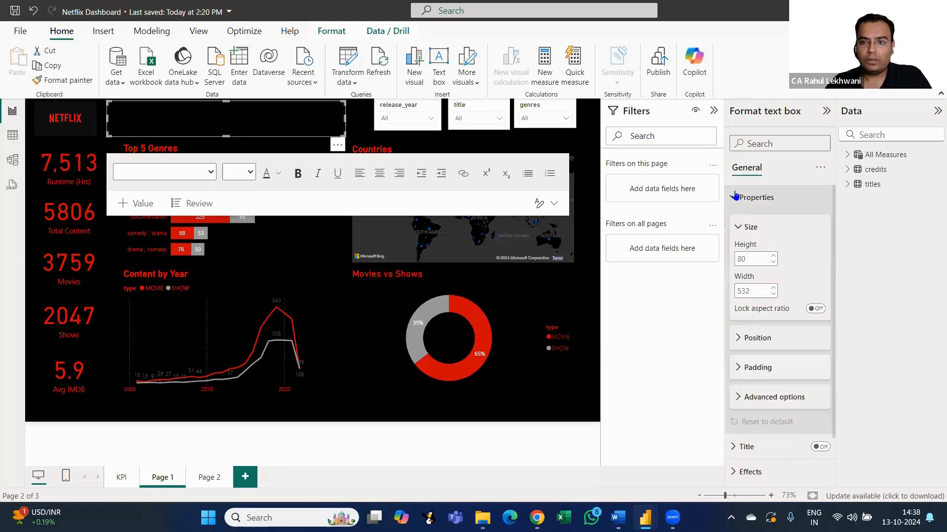
click(736, 197)
key(ctrl+a)
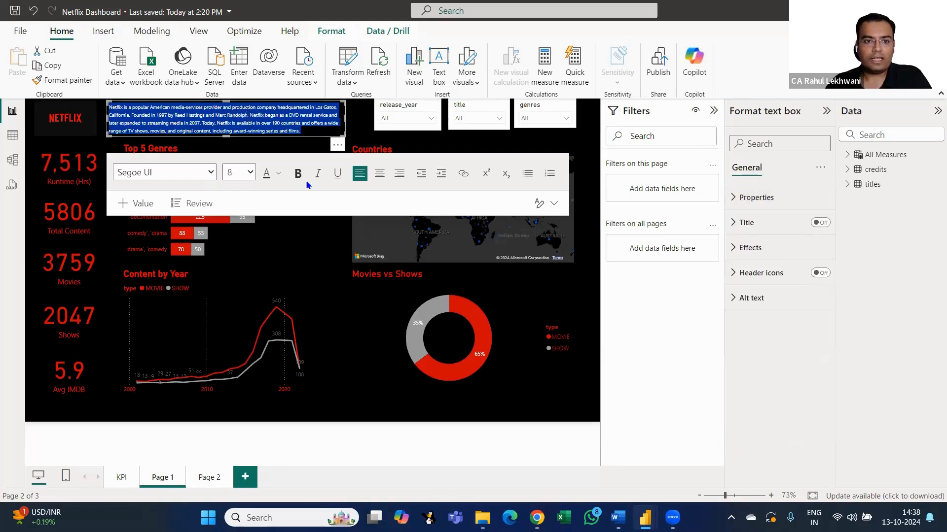
click(281, 174)
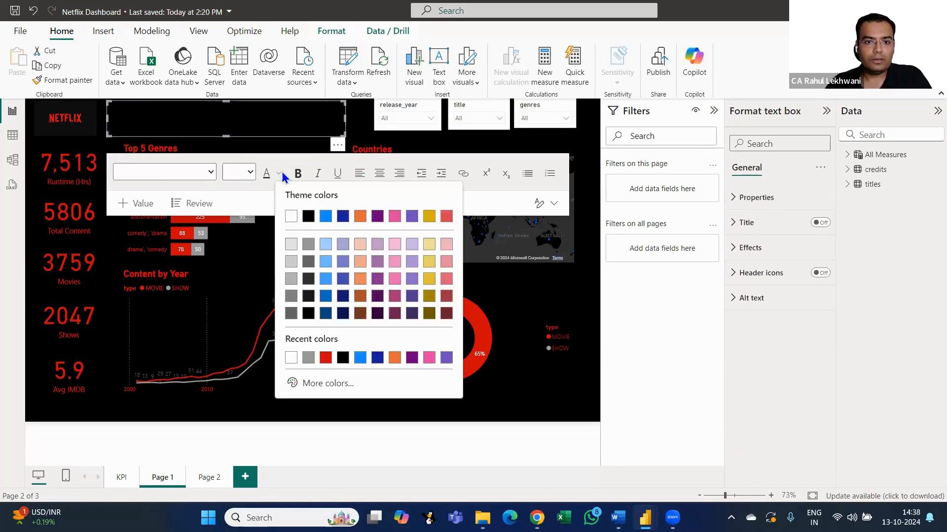
click(324, 361)
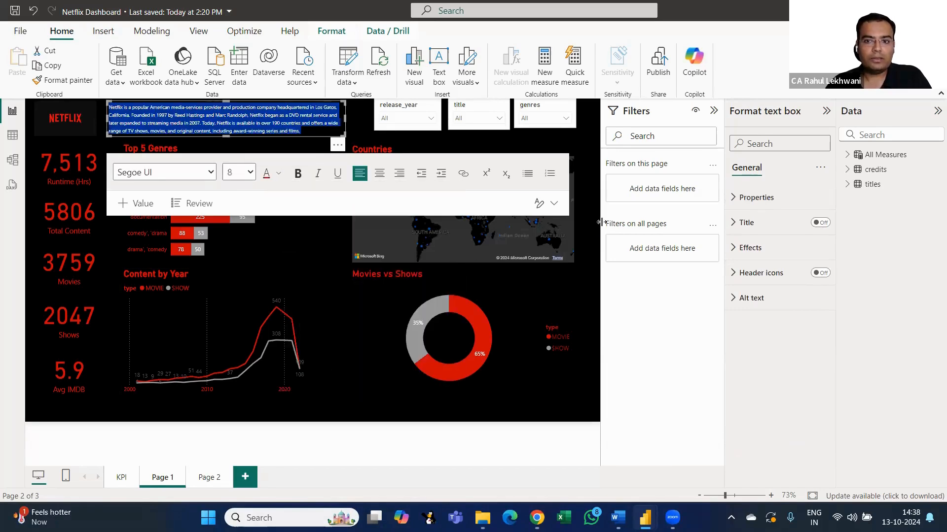
click(581, 376)
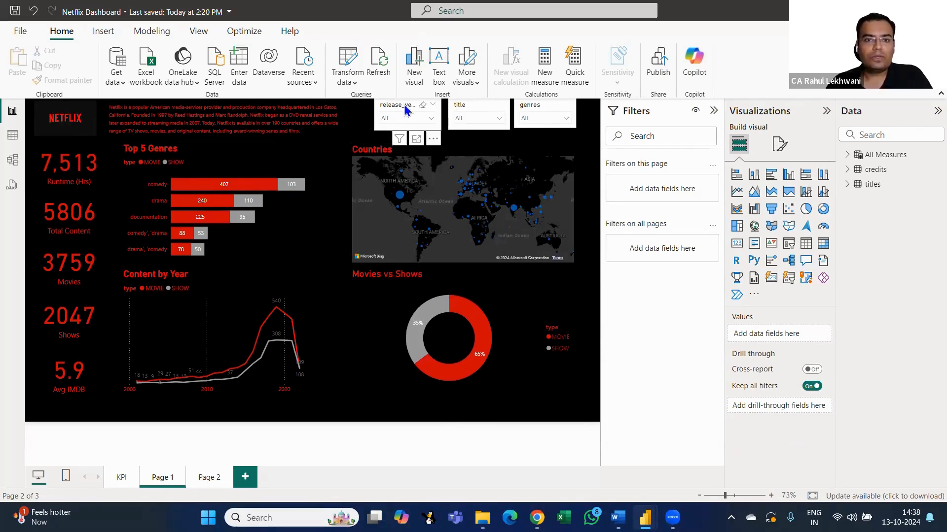
Set the background transparency of the release_year slicer to 100 %
click(779, 144)
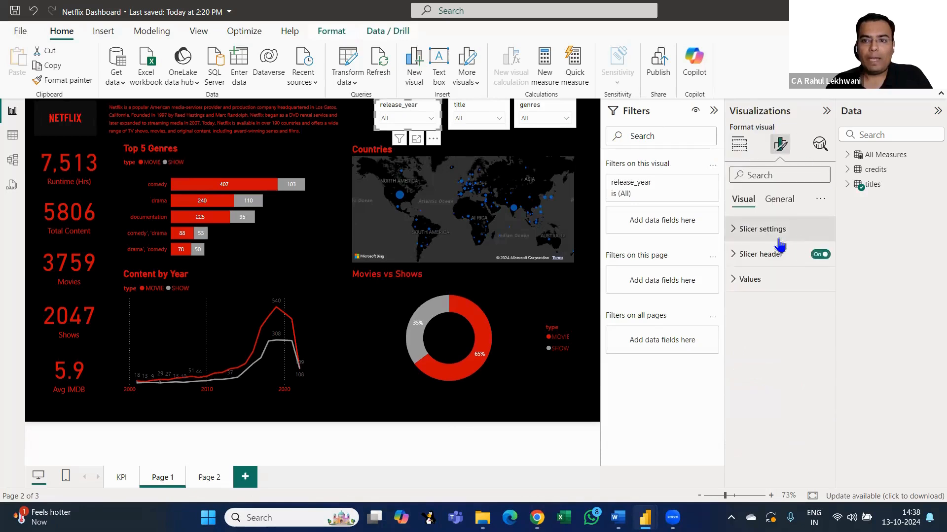
click(779, 200)
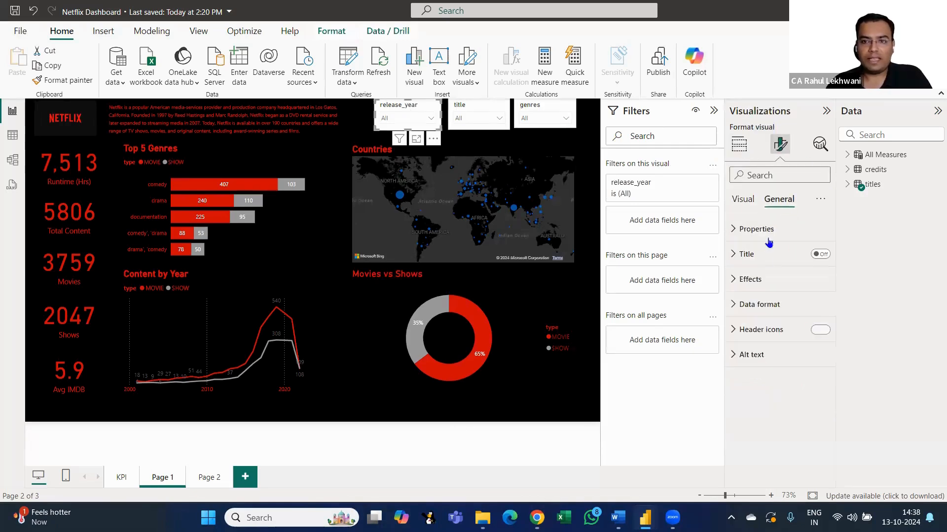
click(733, 281)
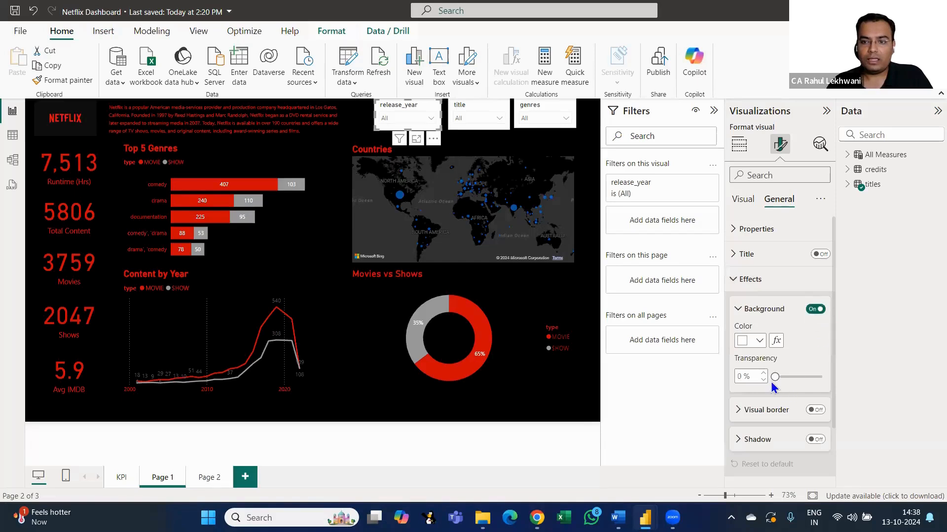
drag(774, 378, 820, 377)
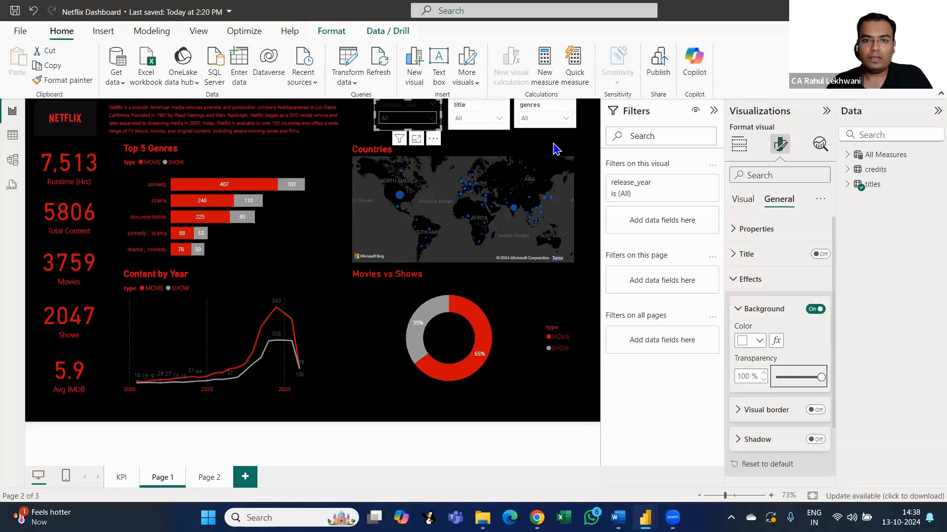
Set the release_year slicer's header text colour to the recently used red
click(740, 149)
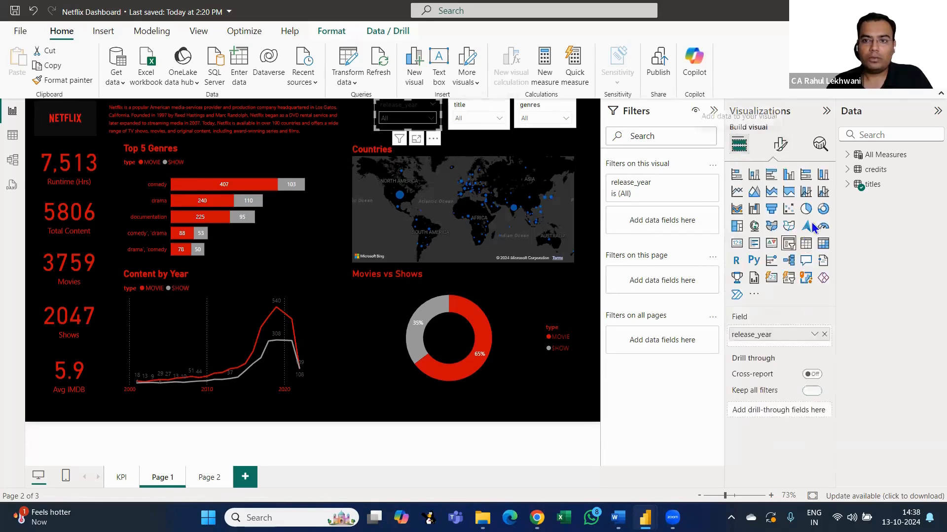
click(780, 145)
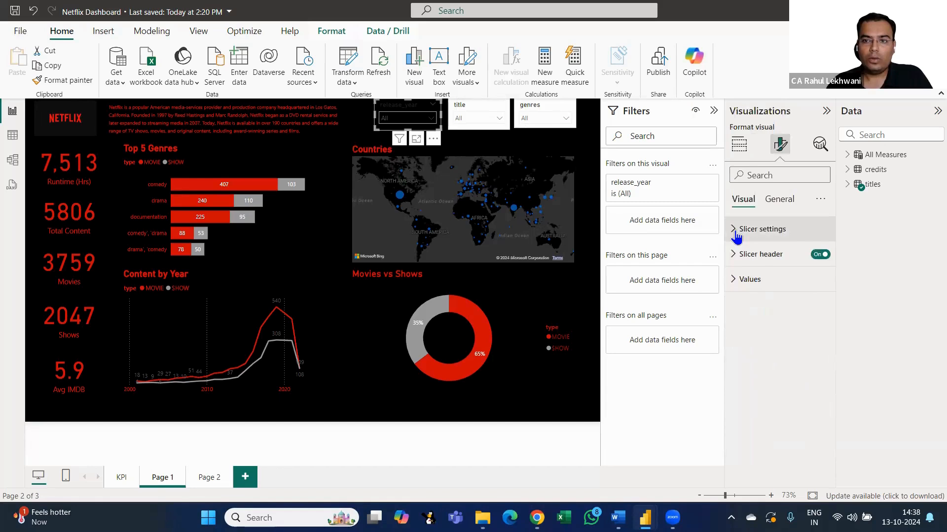
click(736, 232)
click(735, 234)
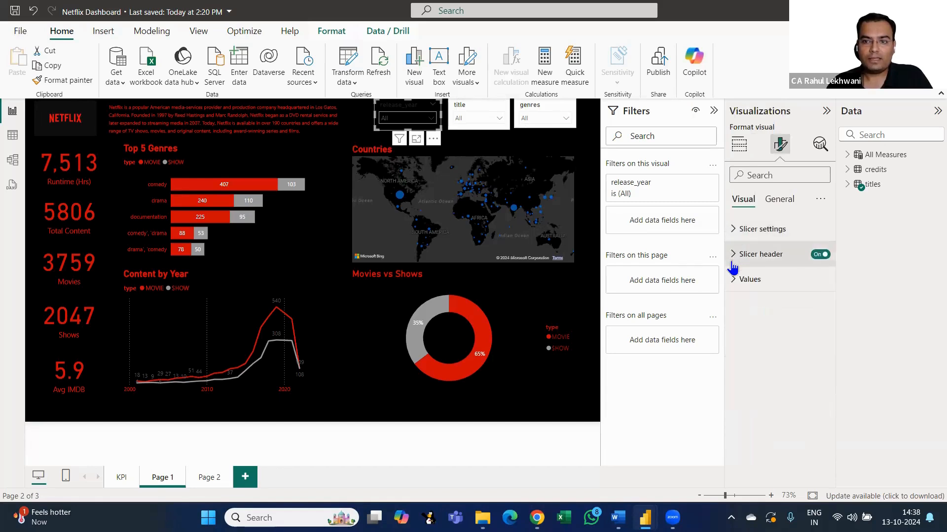
click(733, 254)
click(759, 399)
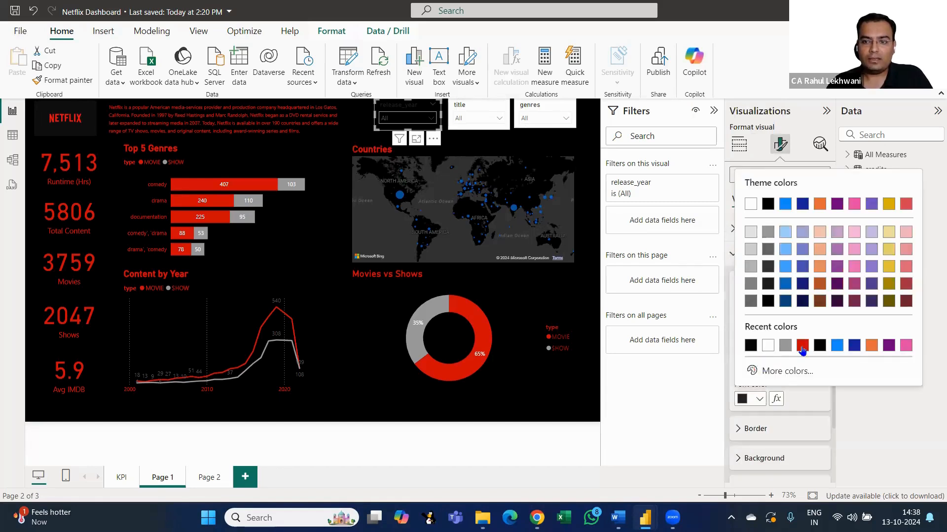
click(802, 347)
scroll(802, 347, down, 2)
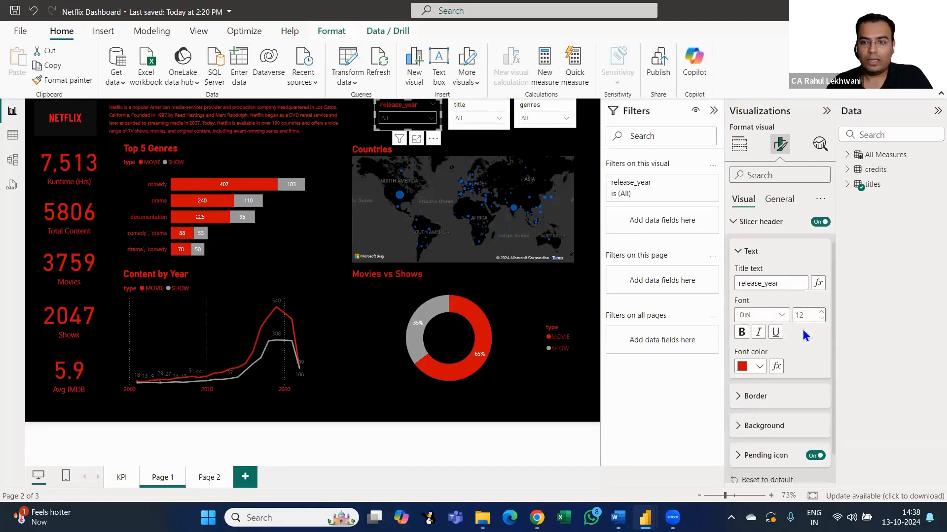
scroll(773, 365, up, 3)
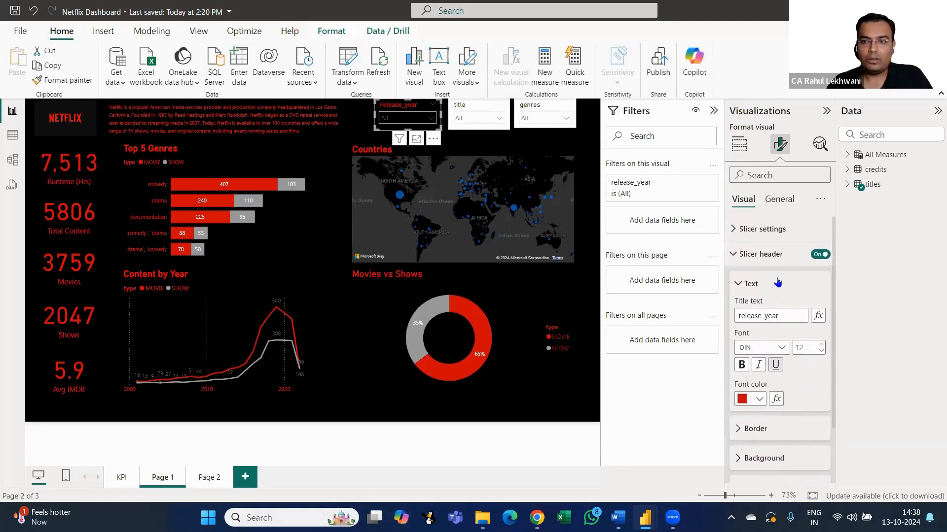
Set the font colour of the release_year slicer's values to the recently used red
click(733, 254)
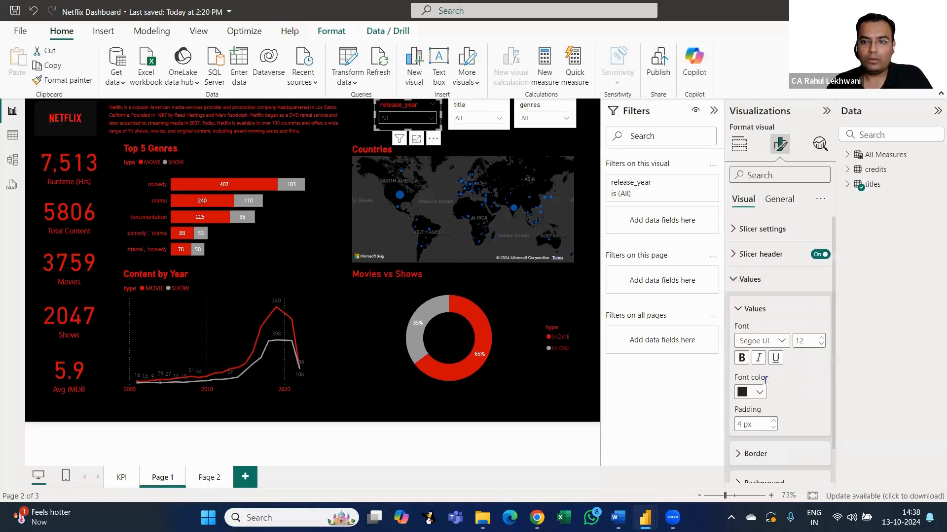
click(762, 392)
click(751, 339)
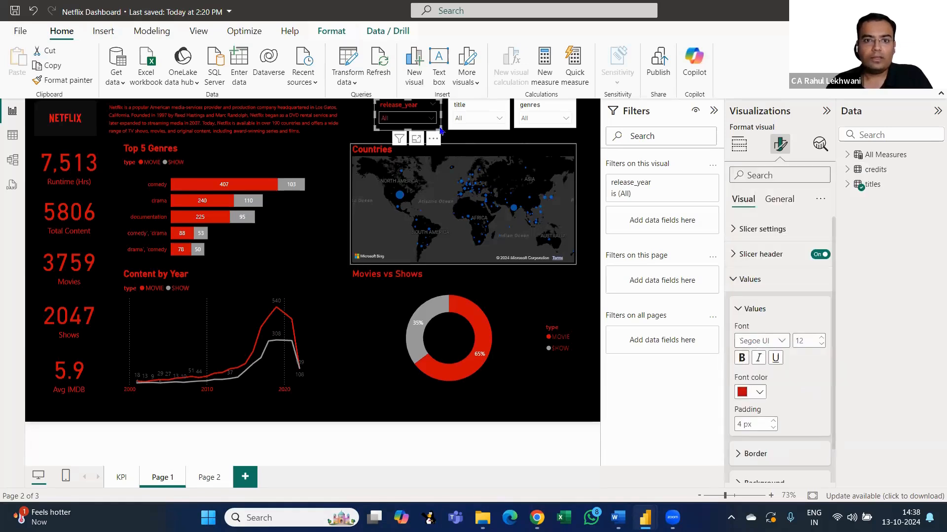
click(431, 118)
click(430, 121)
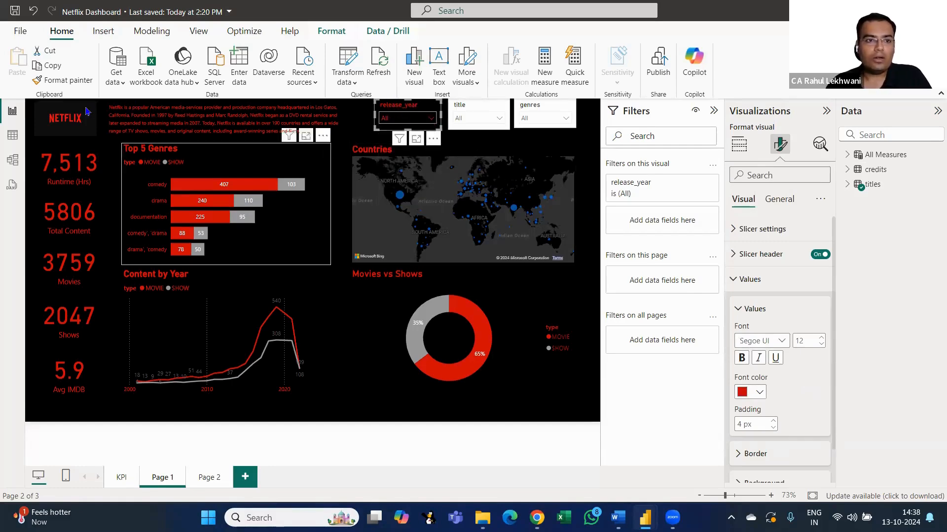
Copy the release_year slicer's formatting onto the title and genres slicers
click(86, 80)
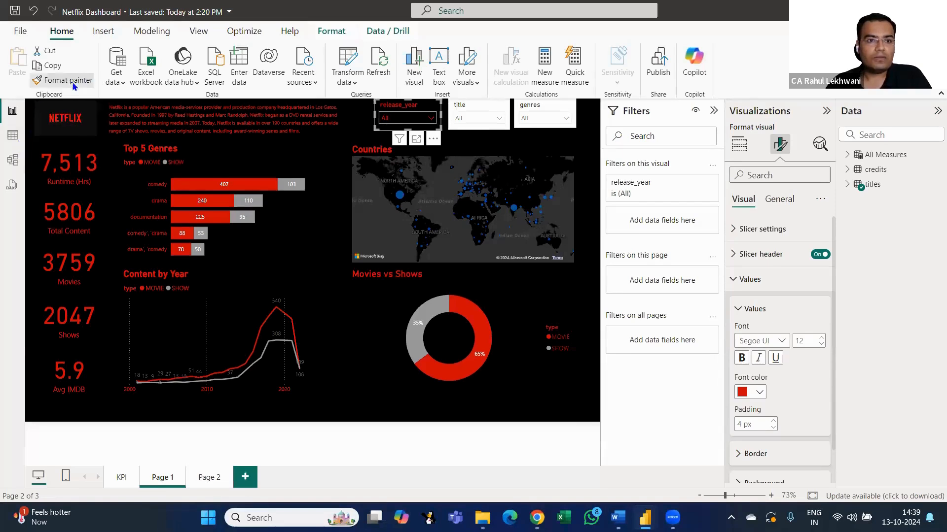
click(472, 105)
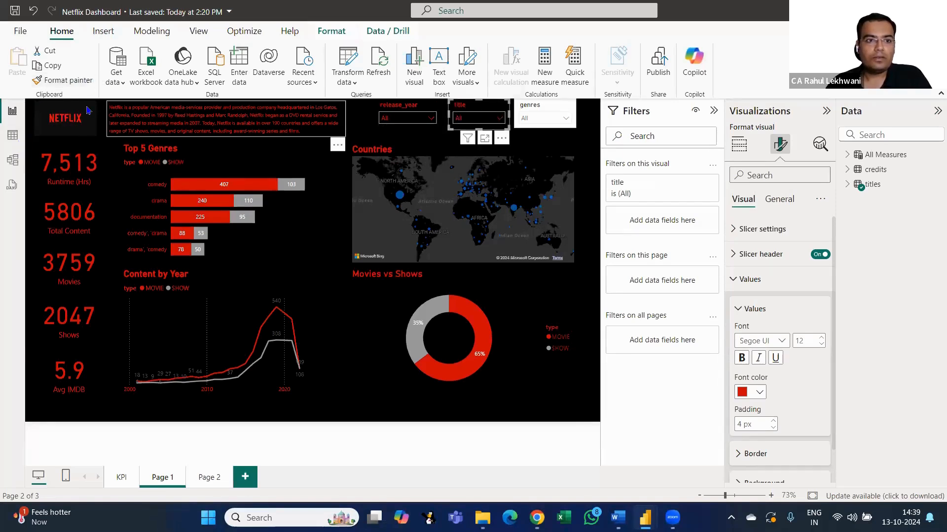
click(64, 83)
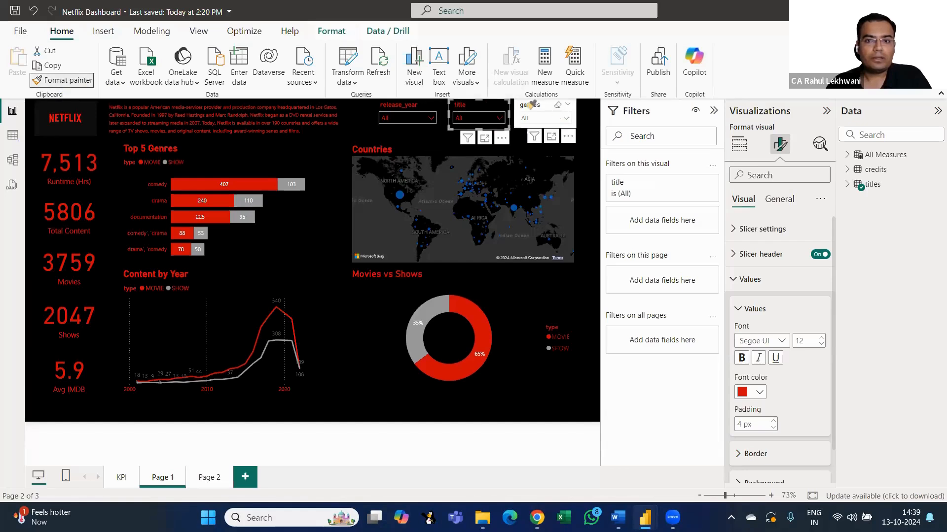
click(557, 105)
click(591, 134)
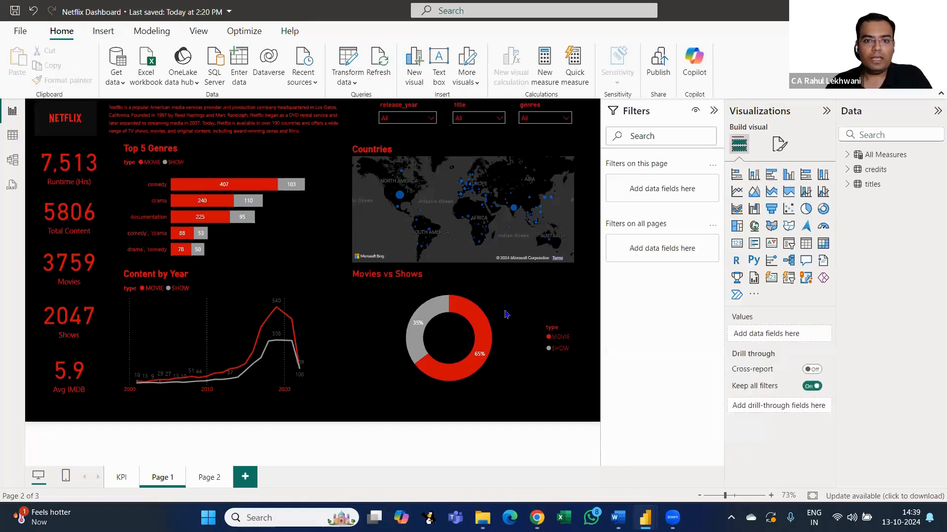
Shift the release_year, title and genres slicers slightly left and space them evenly in a row above the Countries map
click(397, 108)
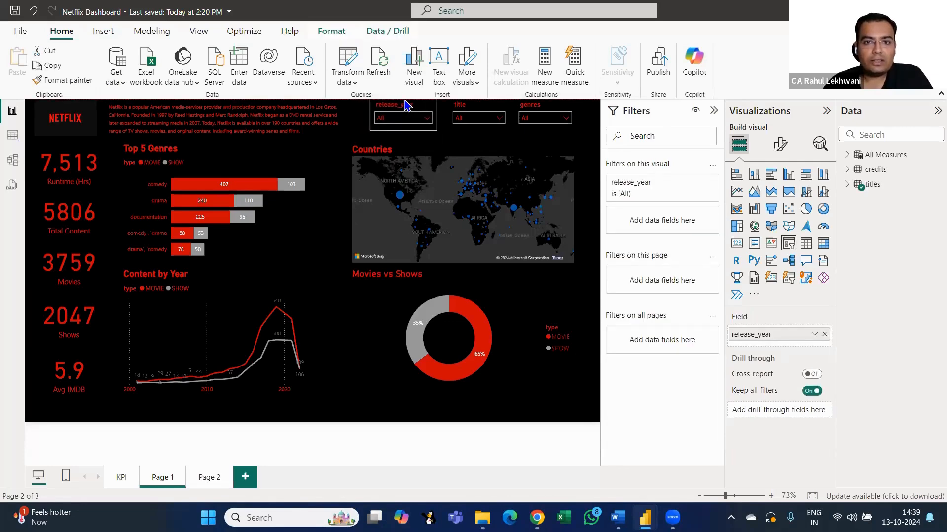
click(475, 111)
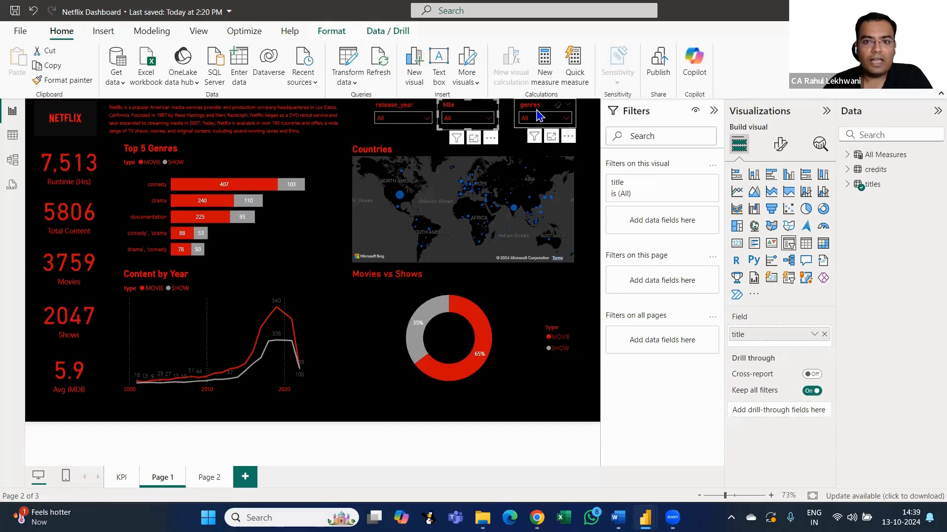
drag(538, 114, 530, 115)
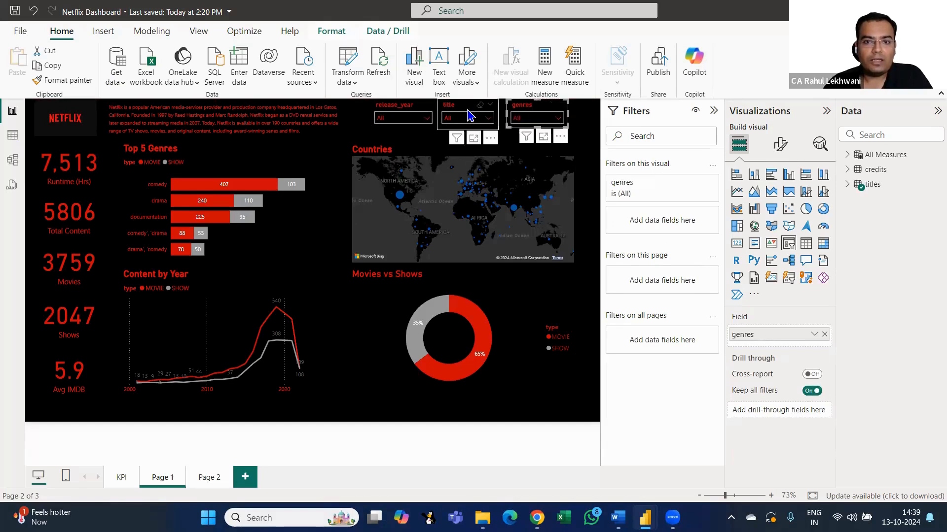
click(470, 106)
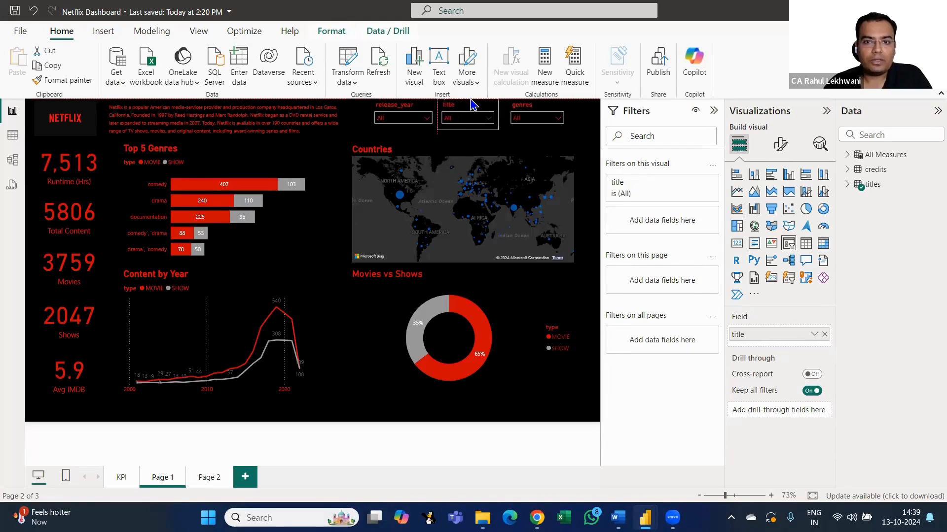
drag(472, 103, 470, 105)
click(328, 168)
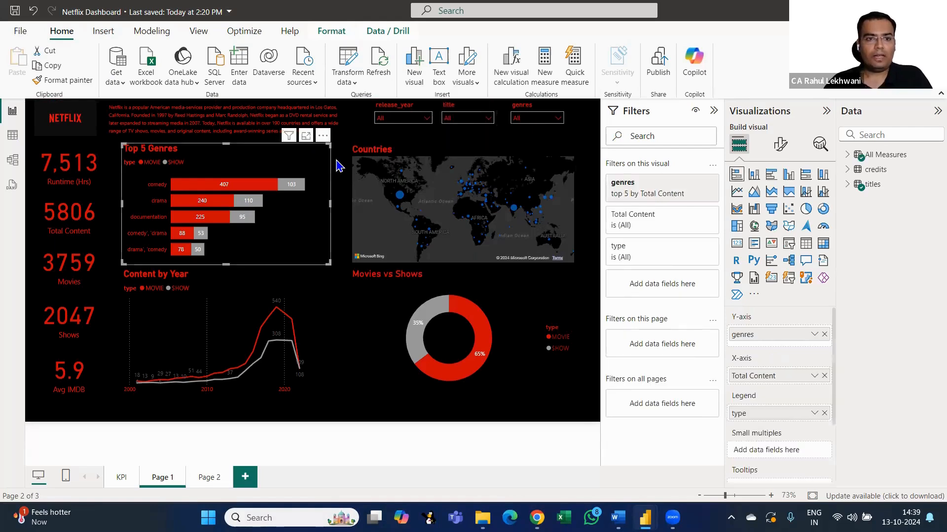
click(117, 171)
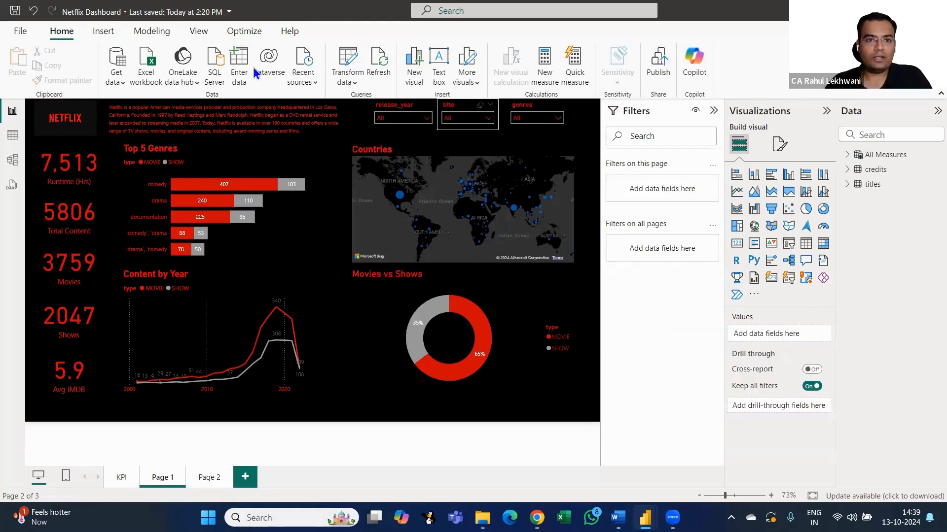
Insert a line shape on the page and set its overall rotation to 90° so it runs vertically
click(103, 31)
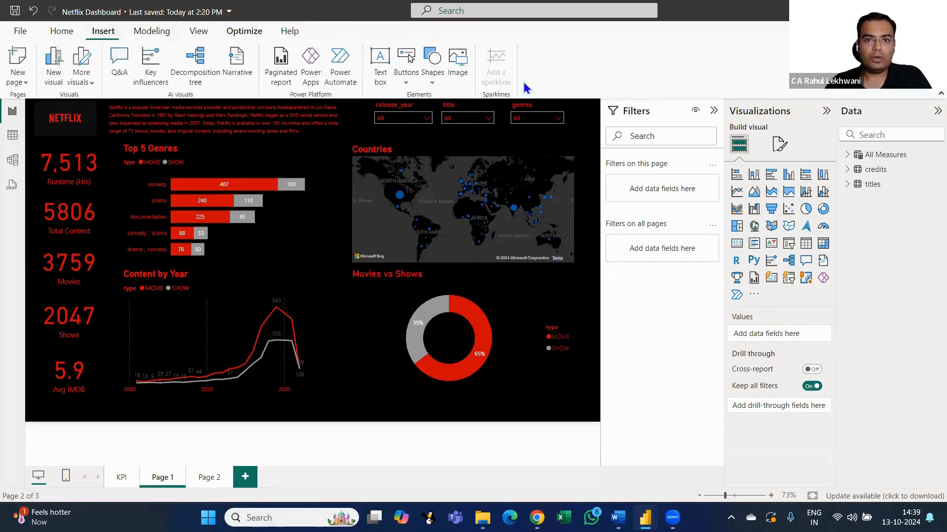
click(432, 72)
click(494, 236)
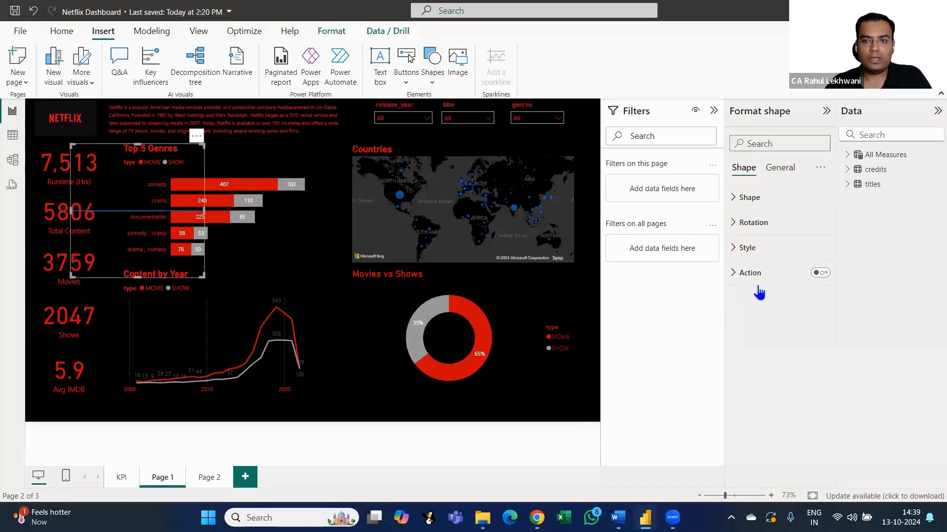
click(733, 223)
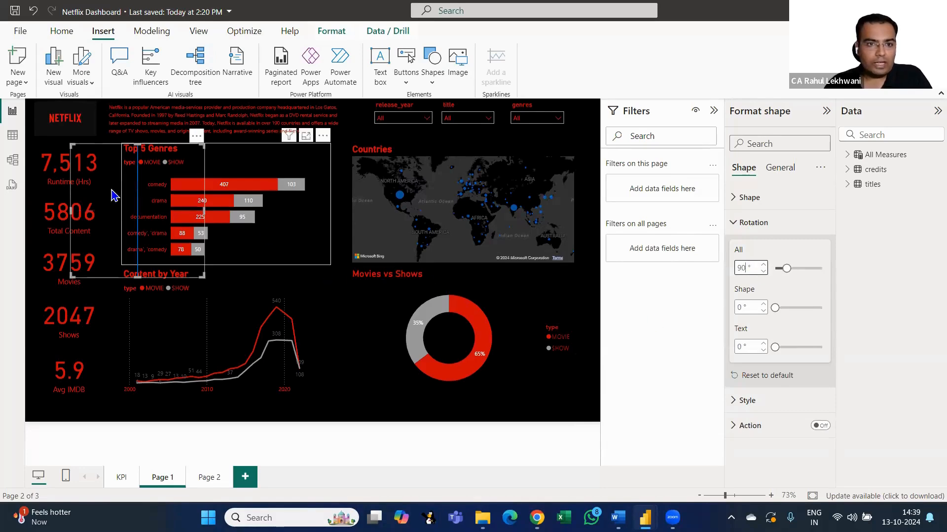
Move the vertical line between the KPI cards and the charts and stretch it down to the Avg IMDB card
drag(115, 192, 103, 195)
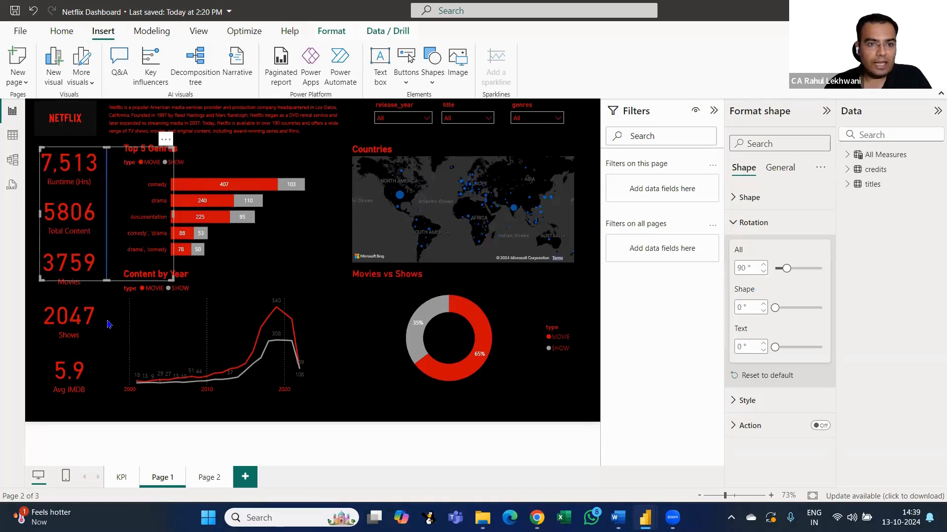
drag(106, 282, 103, 393)
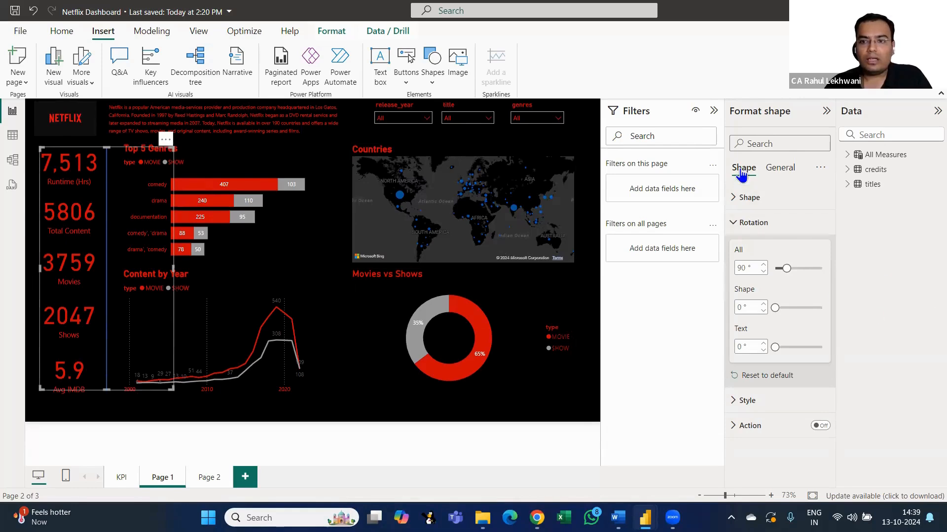
click(770, 223)
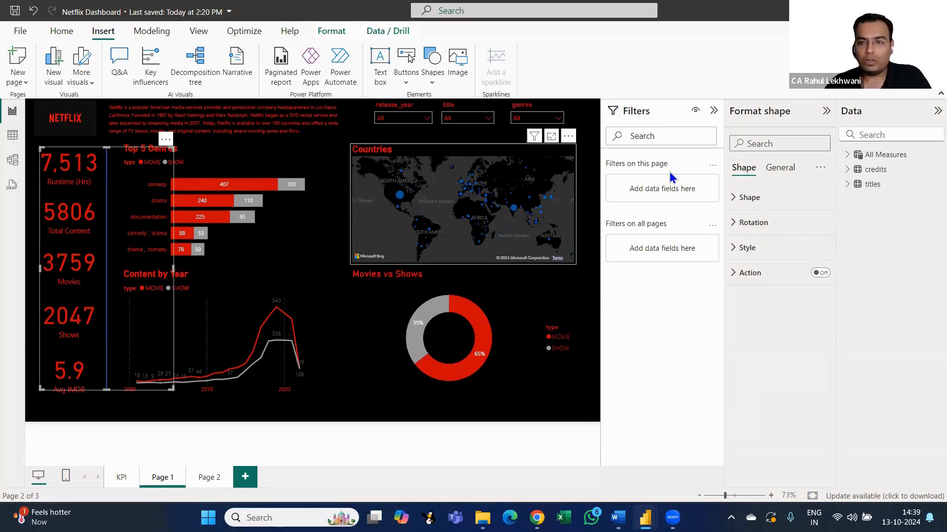
Try changing the divider line's shape to Oval and undo the change
click(738, 198)
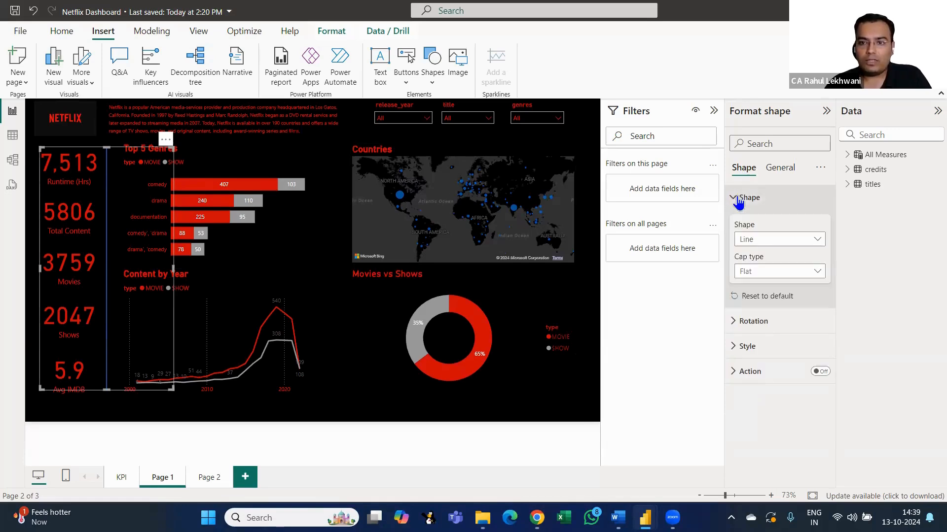
click(755, 240)
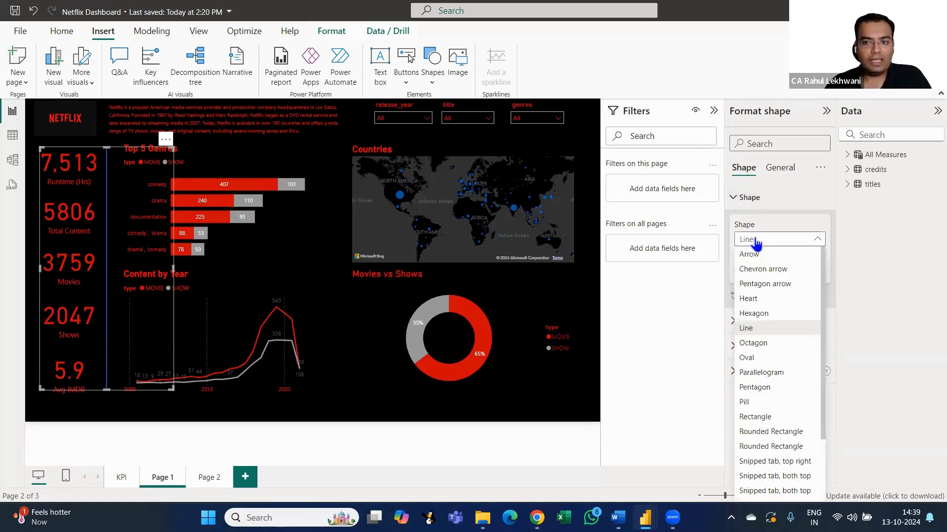
click(771, 358)
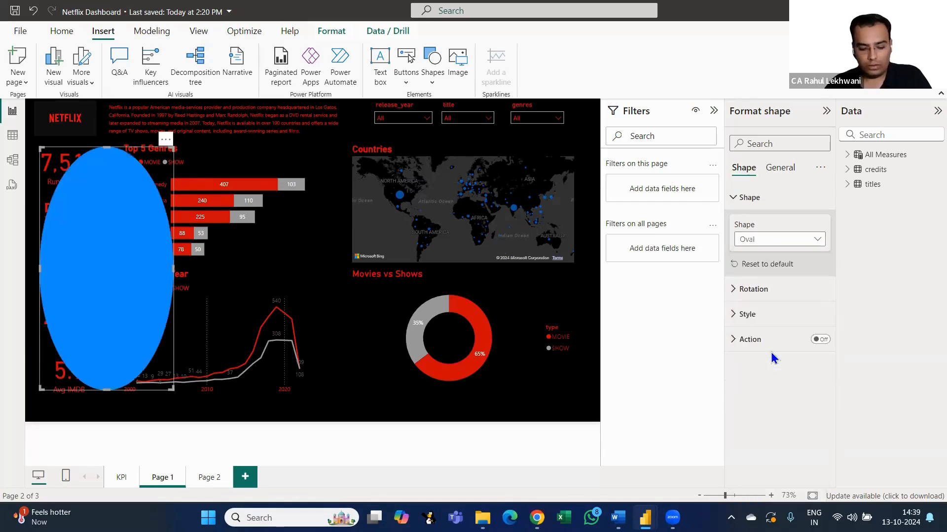
key(ctrl+z)
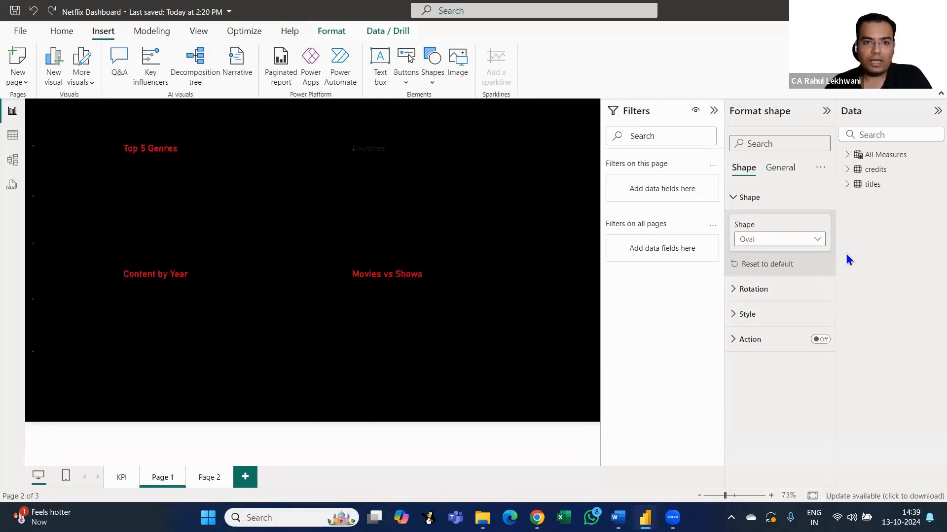
Set the divider line's cap type to Round
click(805, 276)
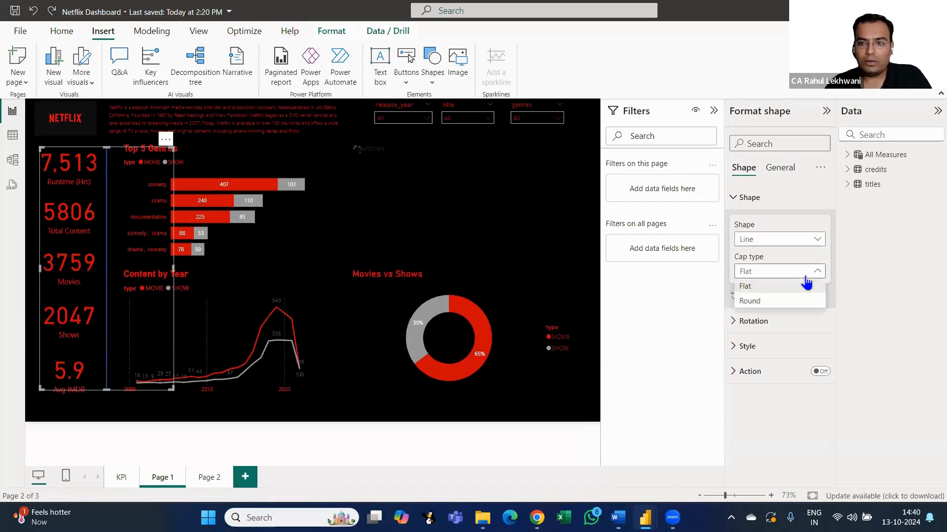
click(767, 305)
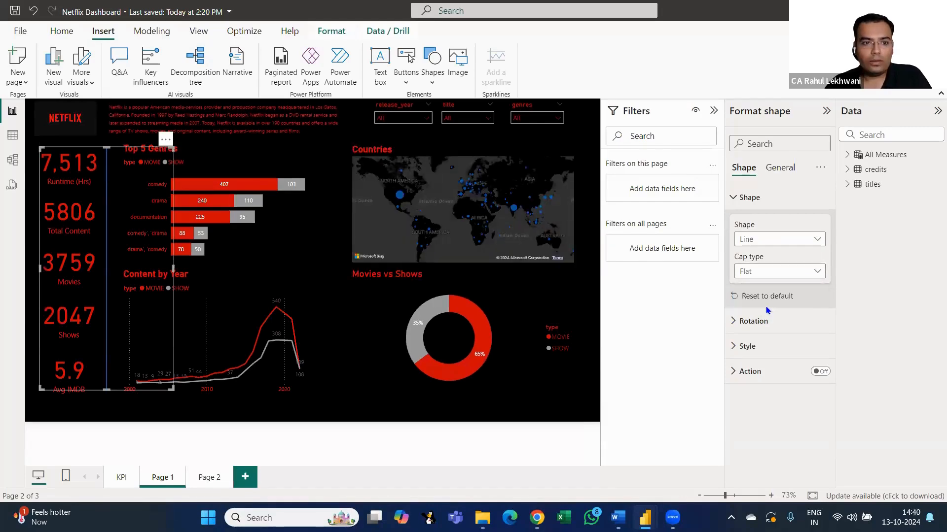
click(738, 323)
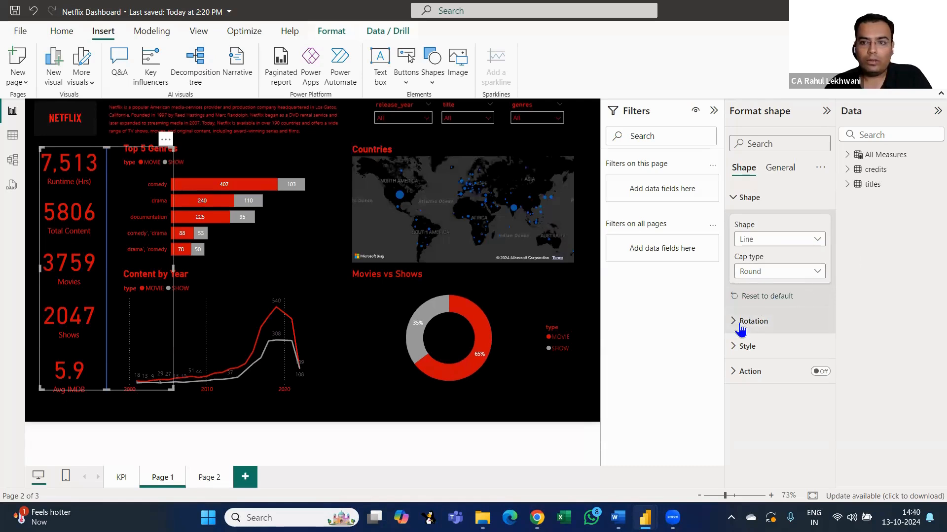
click(738, 323)
Set the divider line's fill colour to the medium grey theme shade and deselect the line
click(729, 346)
scroll(784, 326, down, 1)
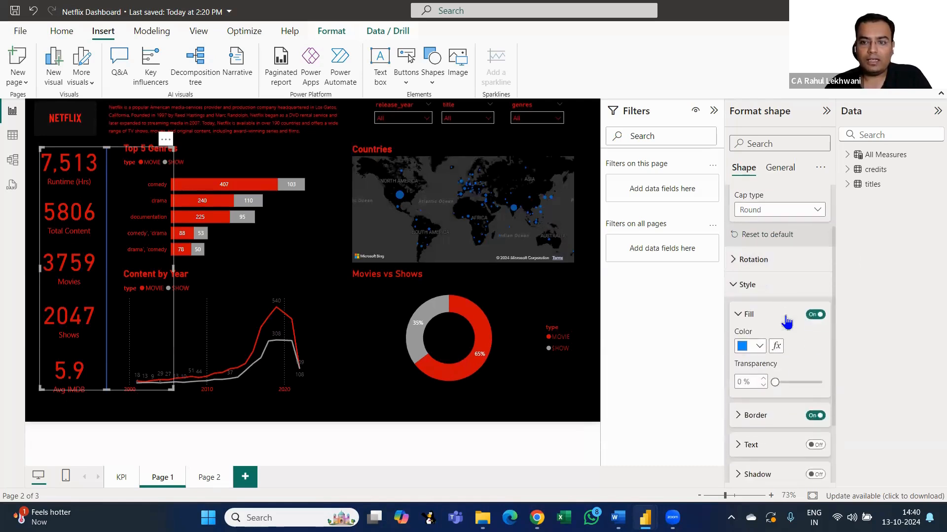
click(758, 347)
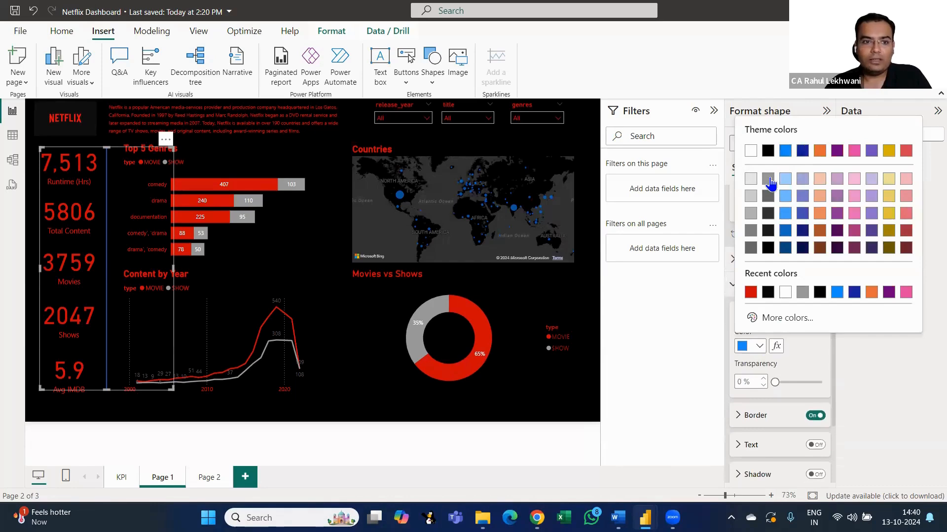
click(770, 182)
click(176, 442)
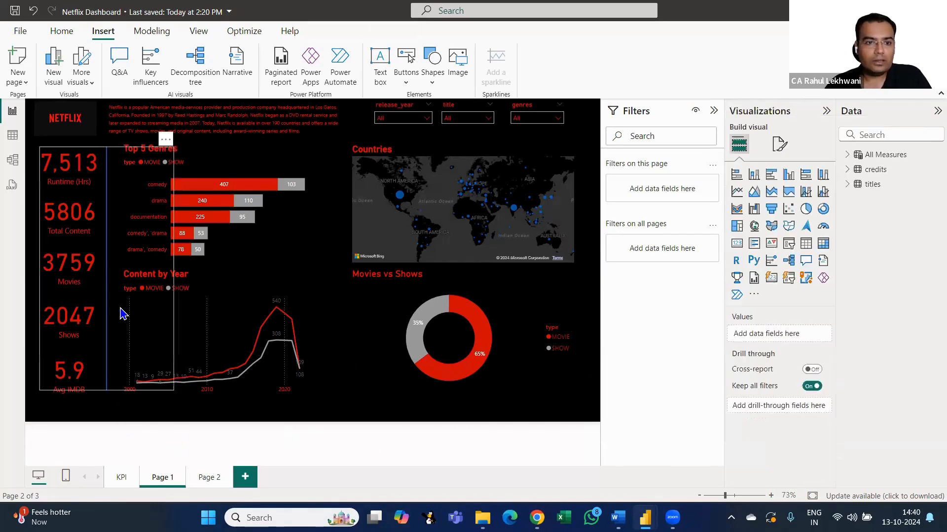
Try a red fill on the divider line and switch it back to grey
click(149, 295)
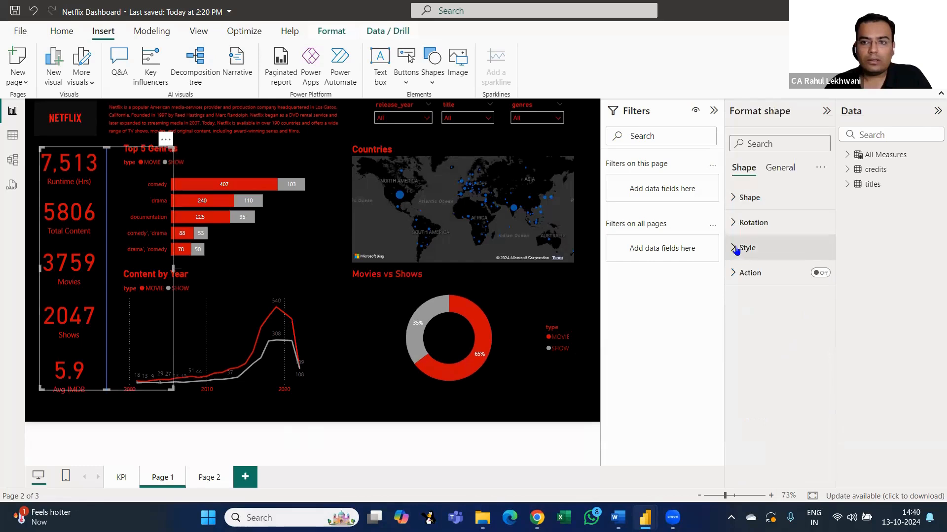
click(783, 254)
scroll(798, 339, down, 2)
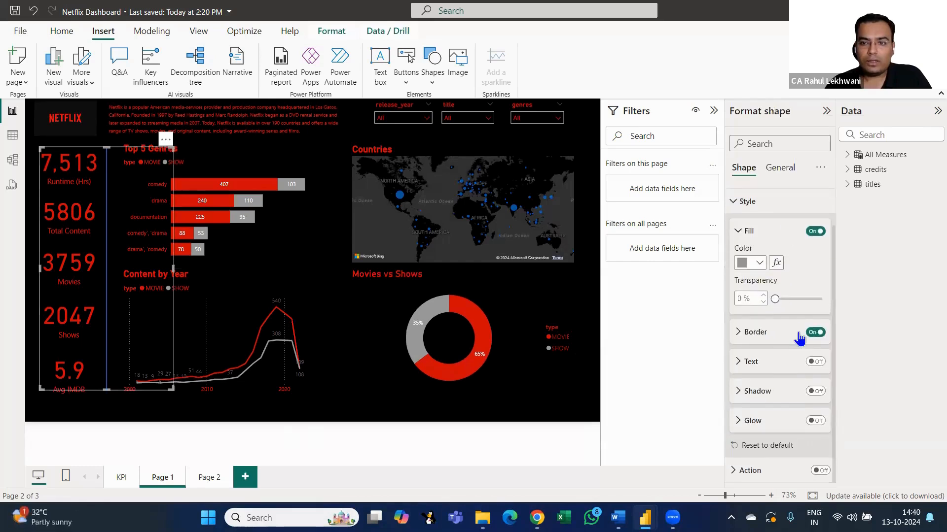
scroll(798, 340, up, 2)
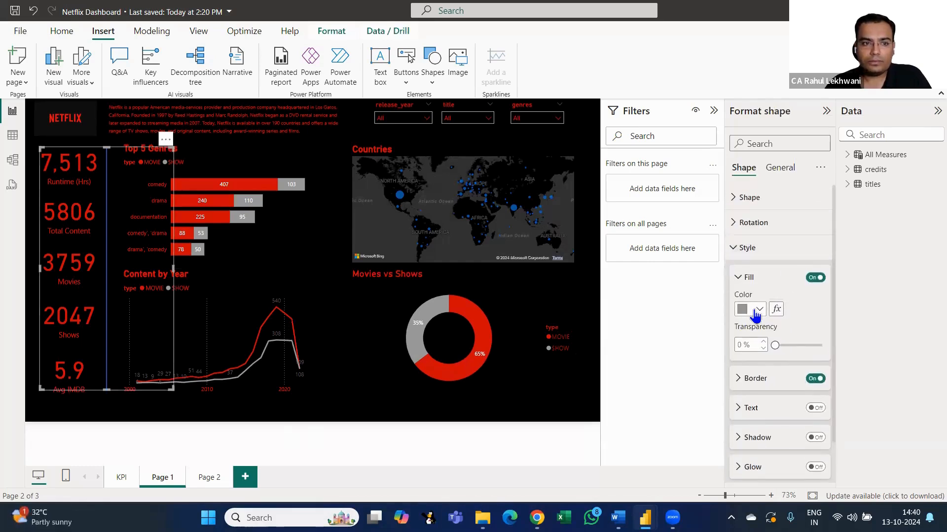
click(756, 311)
click(765, 257)
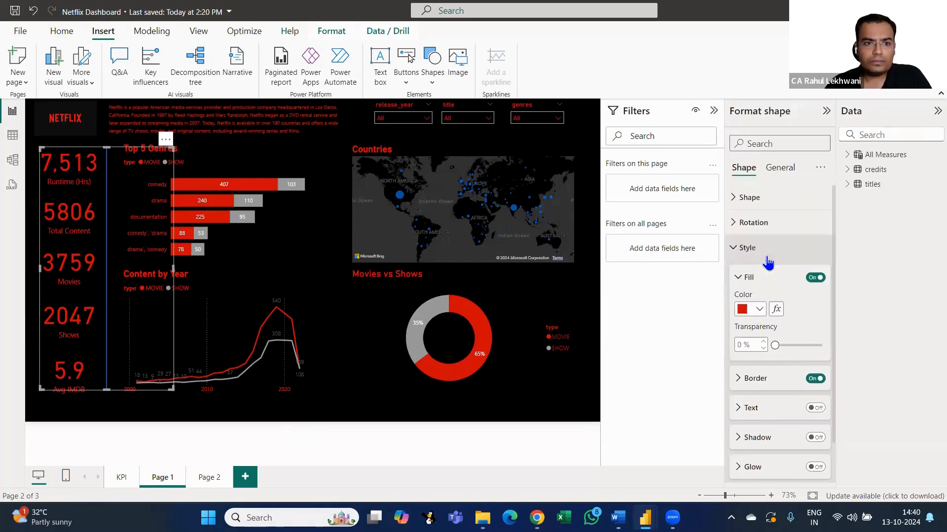
click(759, 309)
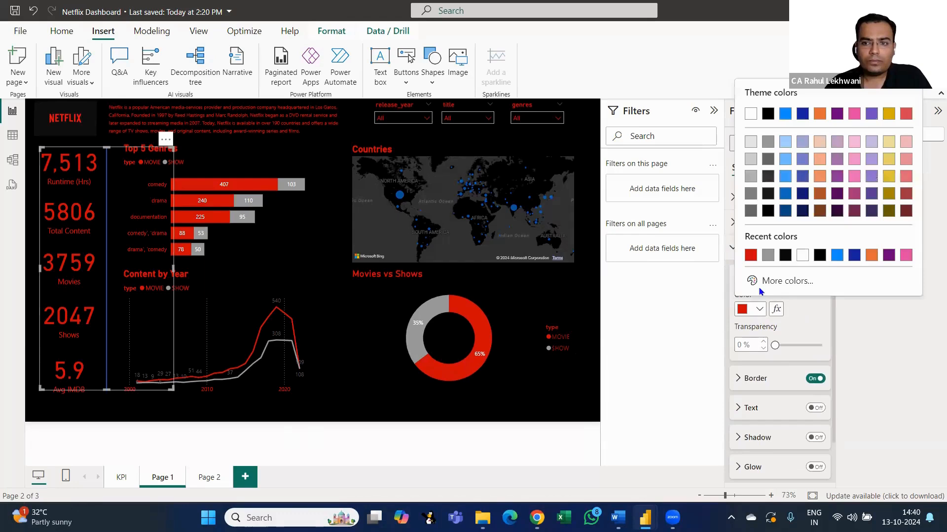
click(773, 258)
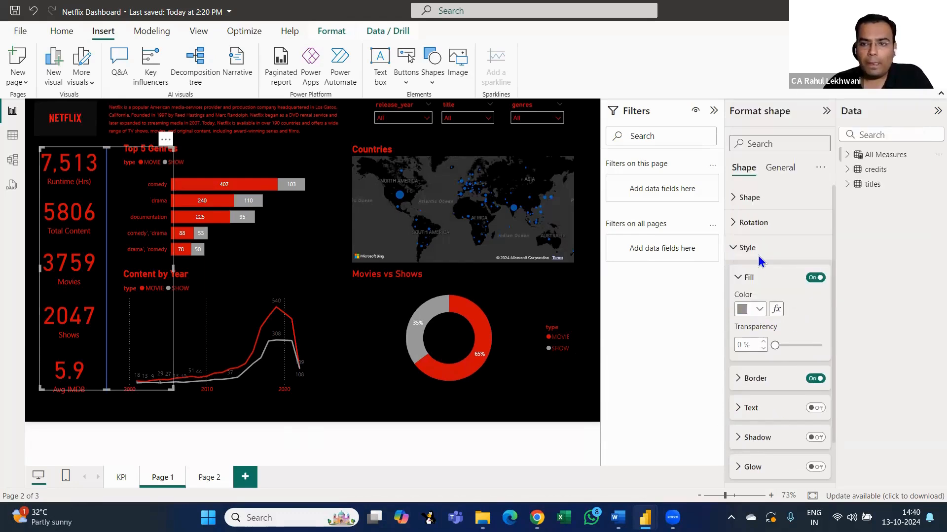
Look through the divider line's effects, title and shape settings for the option that controls its outline colour
click(744, 248)
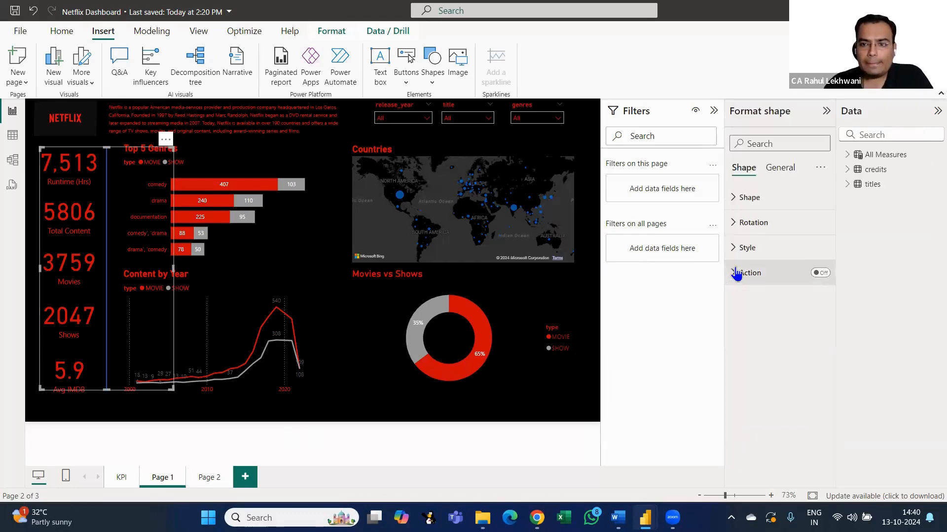
click(784, 167)
click(806, 251)
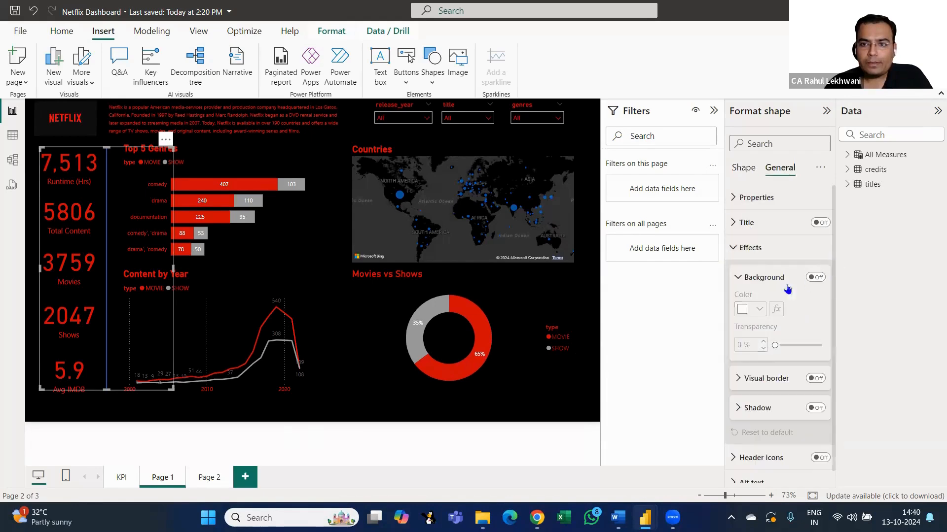
scroll(803, 349, down, 1)
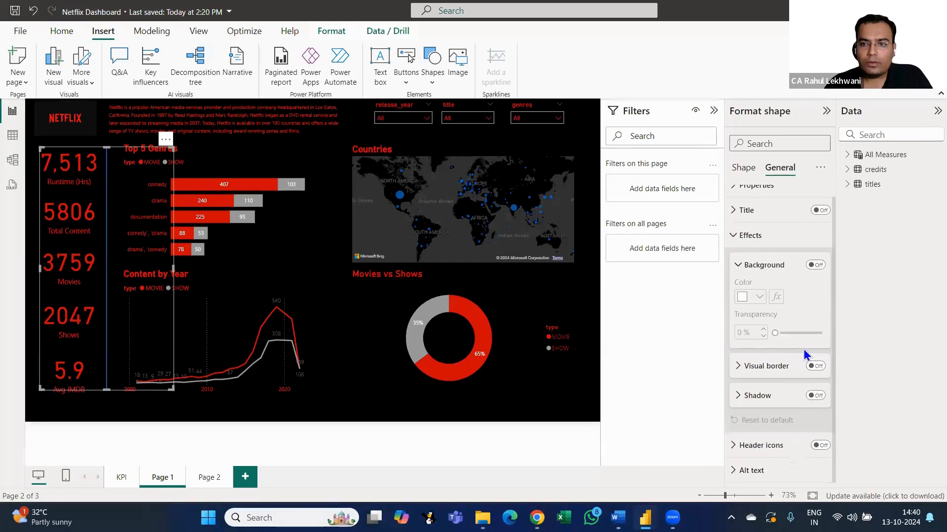
scroll(803, 349, up, 1)
click(730, 248)
click(736, 222)
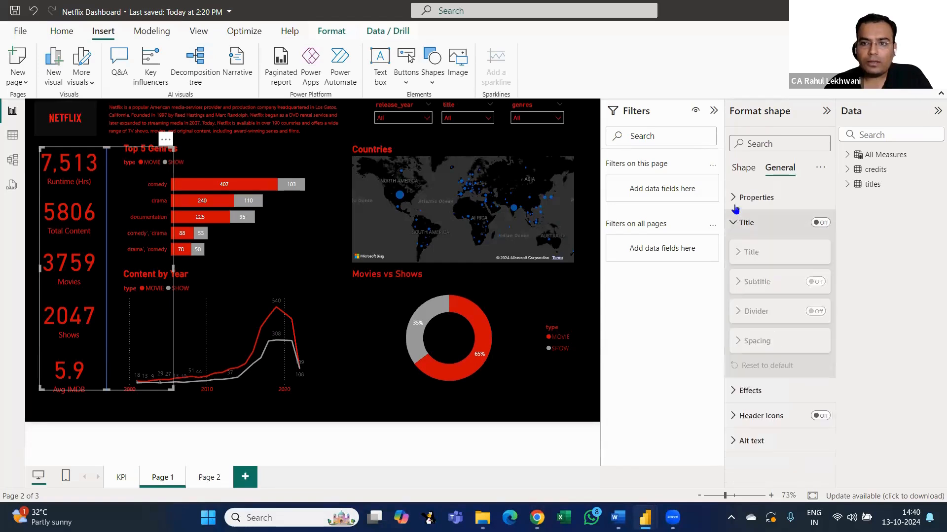
click(737, 222)
click(743, 168)
click(730, 197)
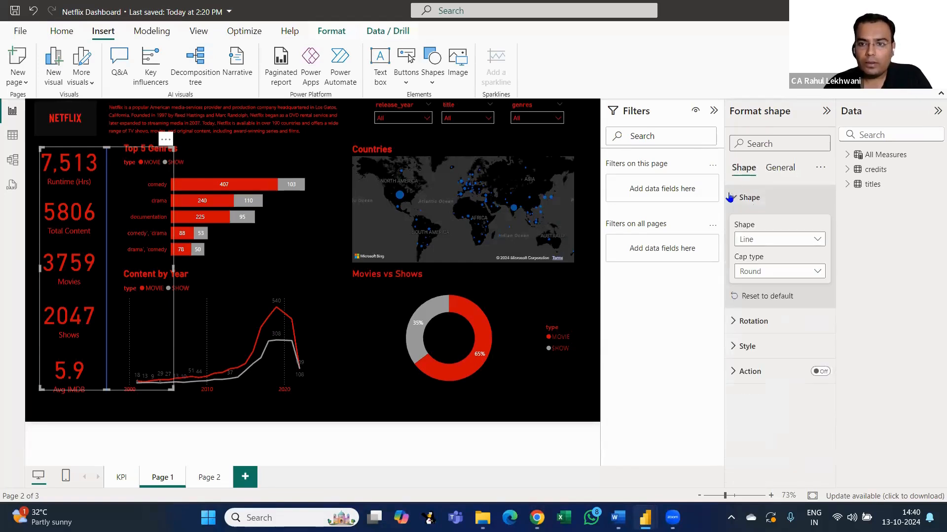
click(730, 197)
Set the divider line's border colour to the medium grey shade
click(731, 245)
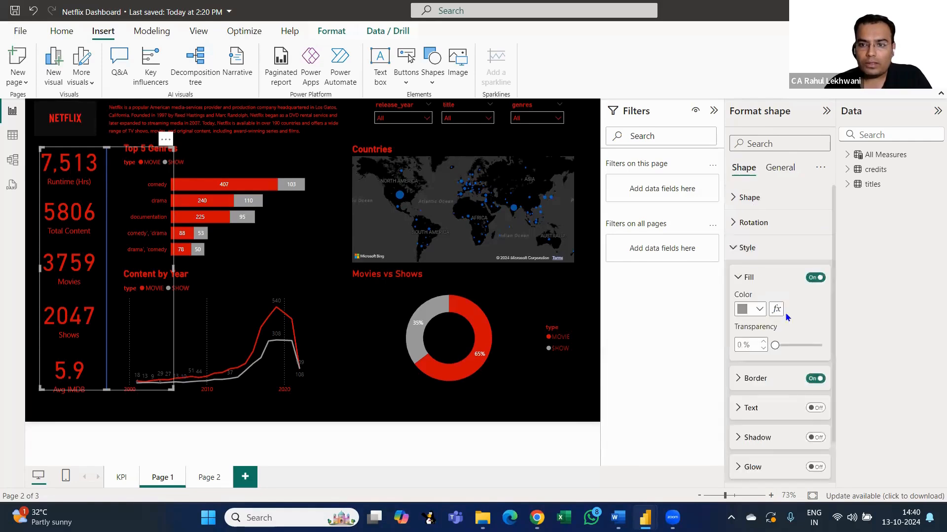
scroll(788, 314, down, 1)
click(738, 336)
scroll(791, 295, down, 1)
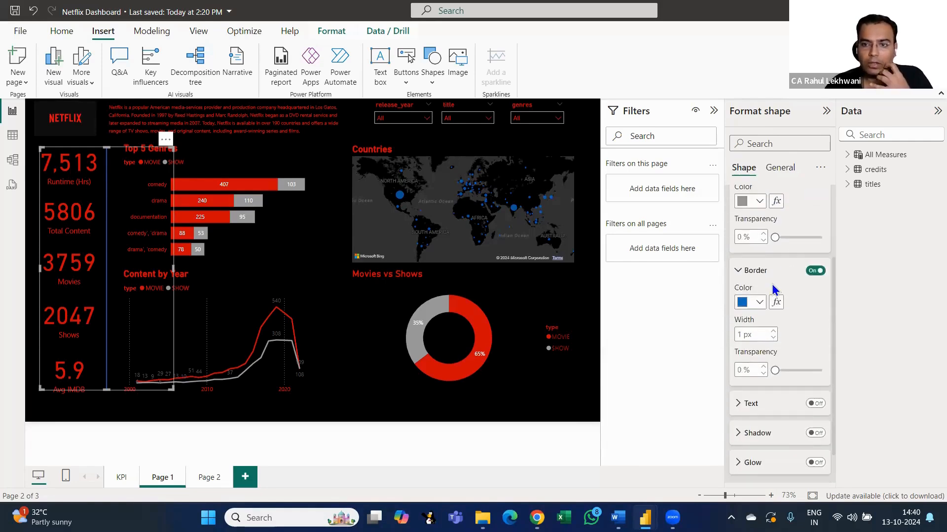
click(754, 303)
click(750, 249)
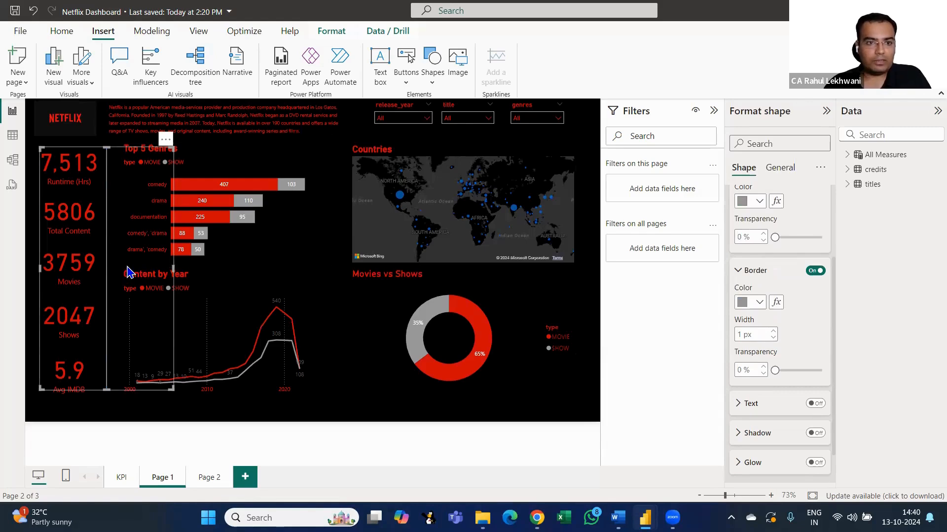
Narrow the divider line's frame and move the line back between the KPI cards and the charts
drag(127, 268, 110, 271)
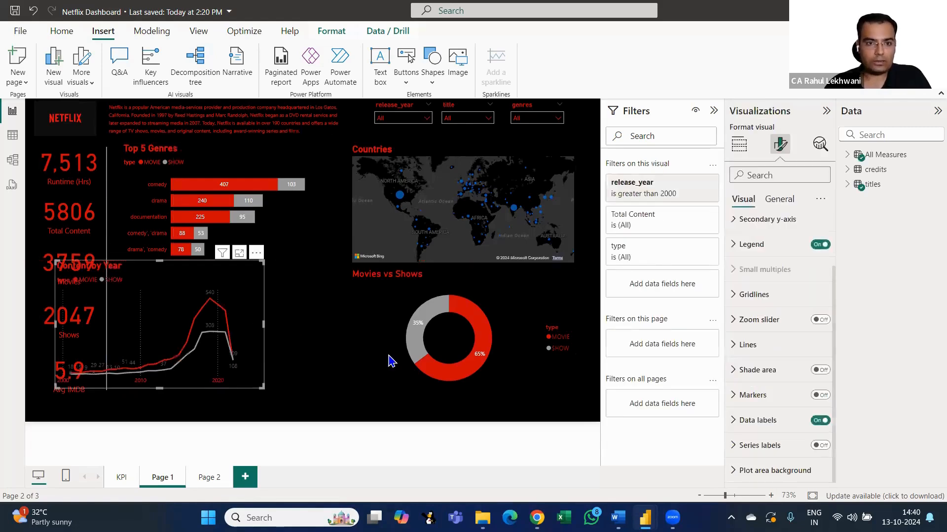
key(ctrl+z)
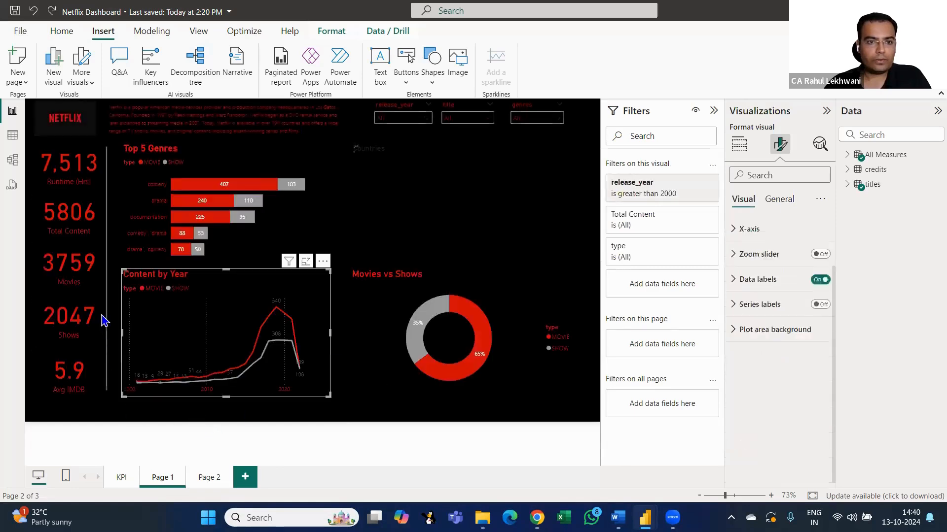
click(172, 271)
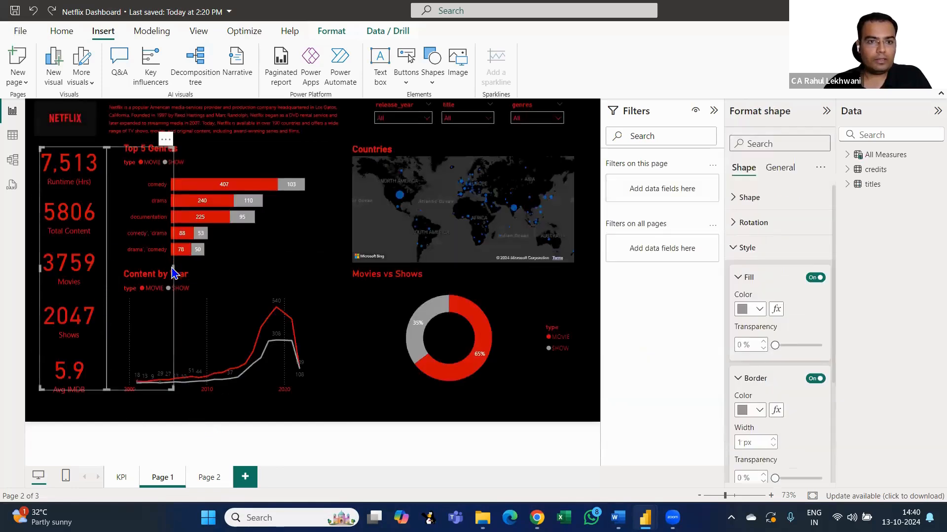
drag(174, 271, 53, 247)
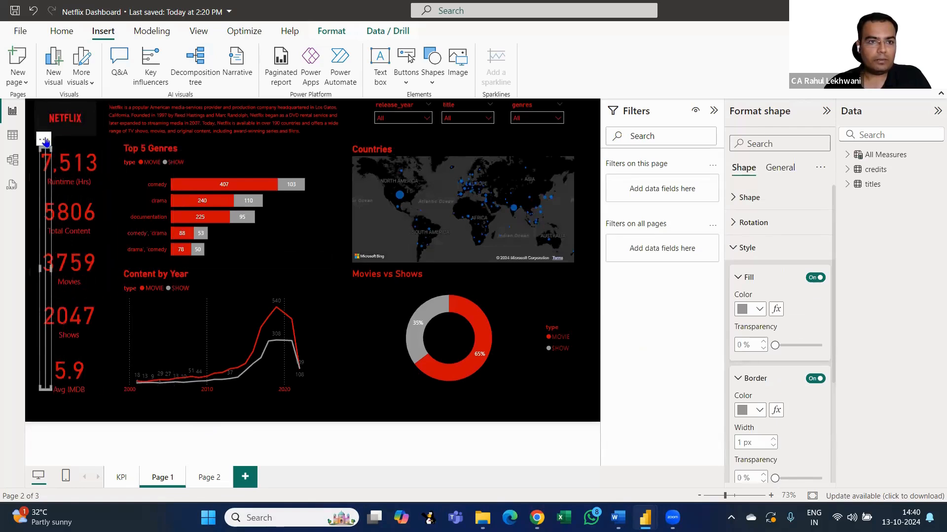
drag(48, 146, 105, 145)
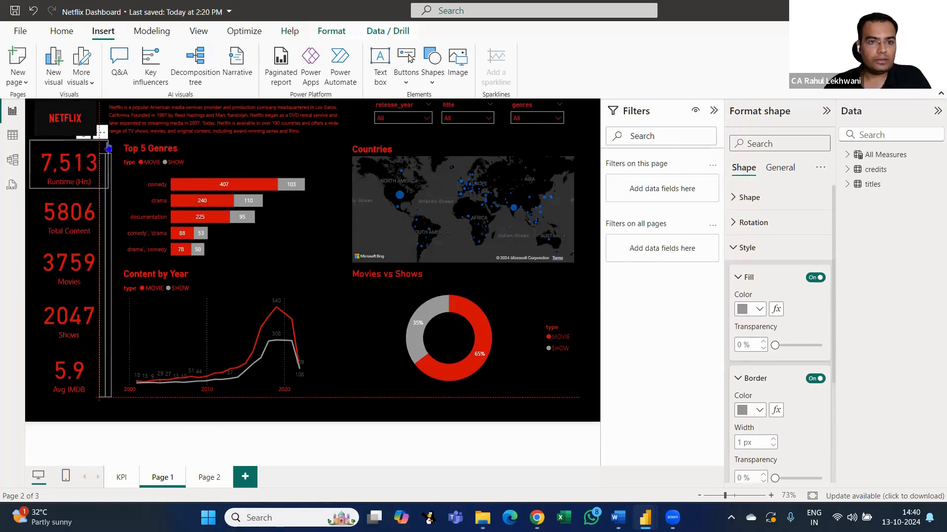
click(246, 456)
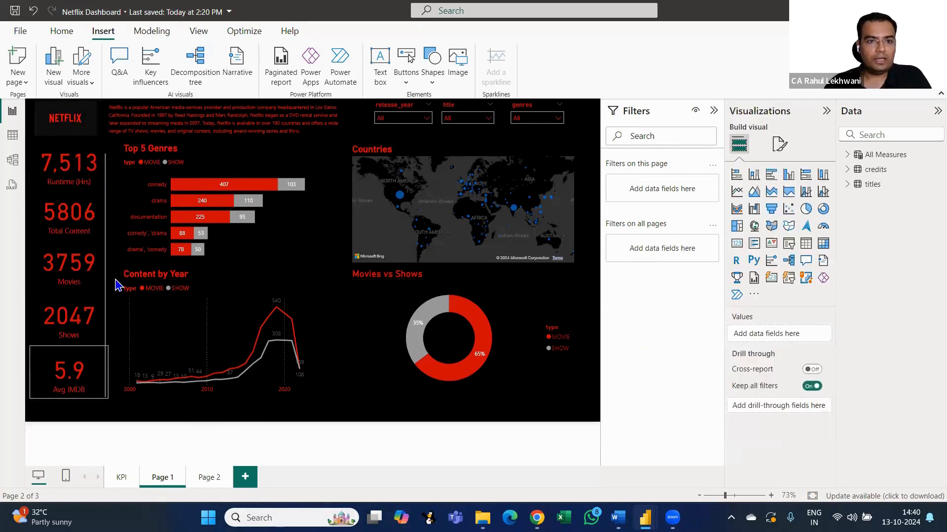
Duplicate the divider line and place shortened copies between the two upper visuals and between the two lower visuals
click(105, 375)
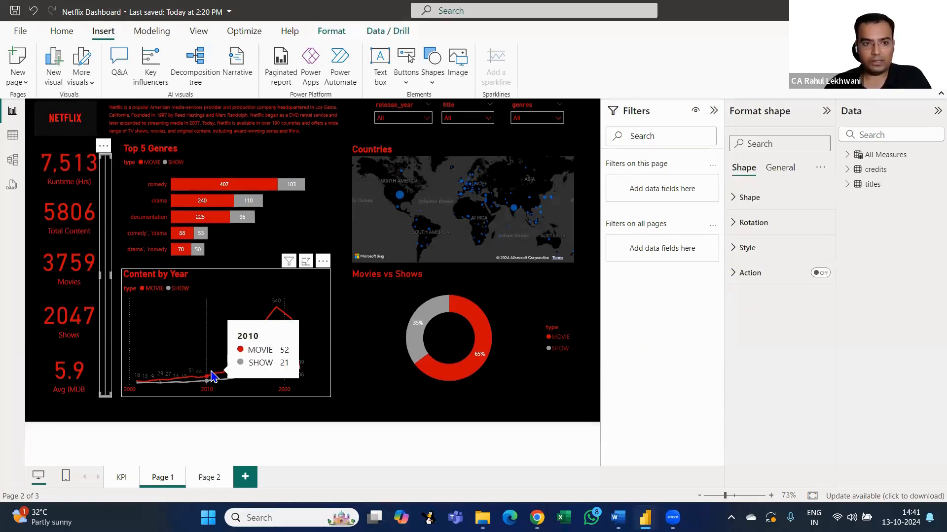
drag(111, 273, 330, 270)
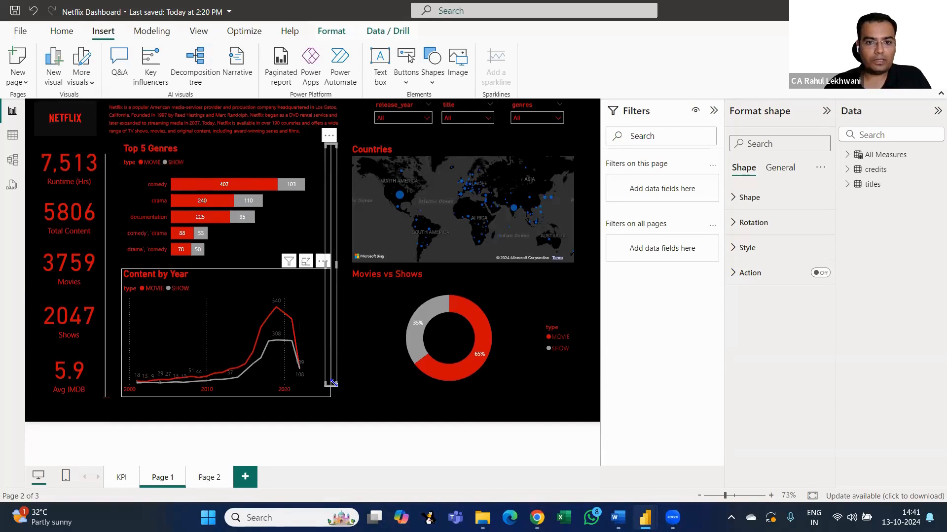
drag(328, 386, 333, 266)
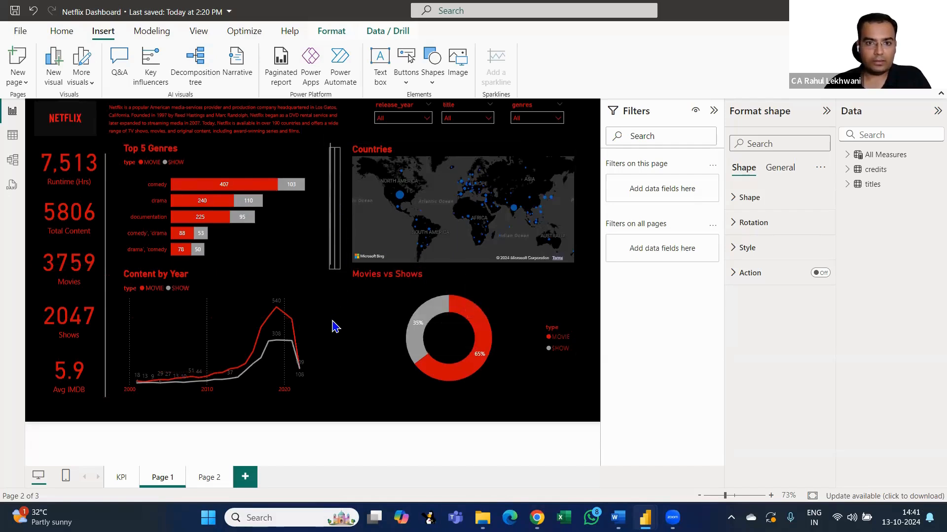
drag(337, 233, 331, 358)
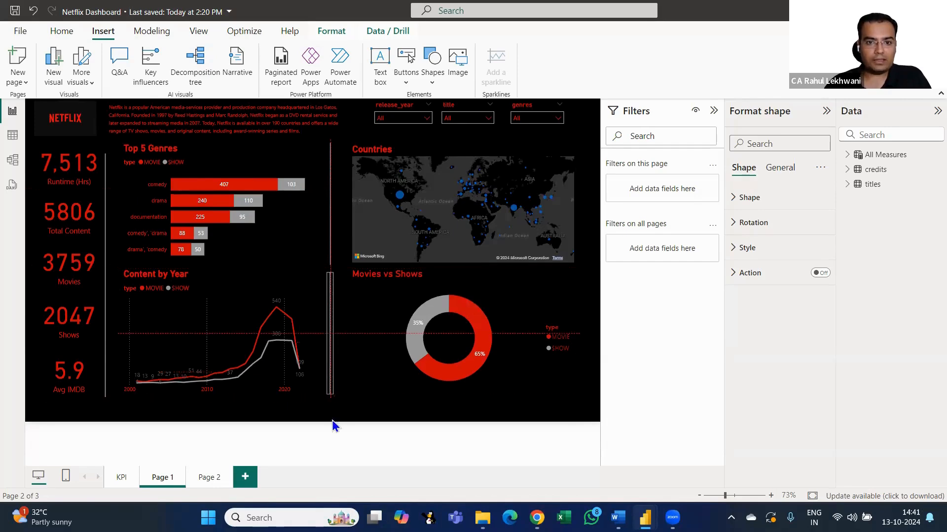
click(323, 440)
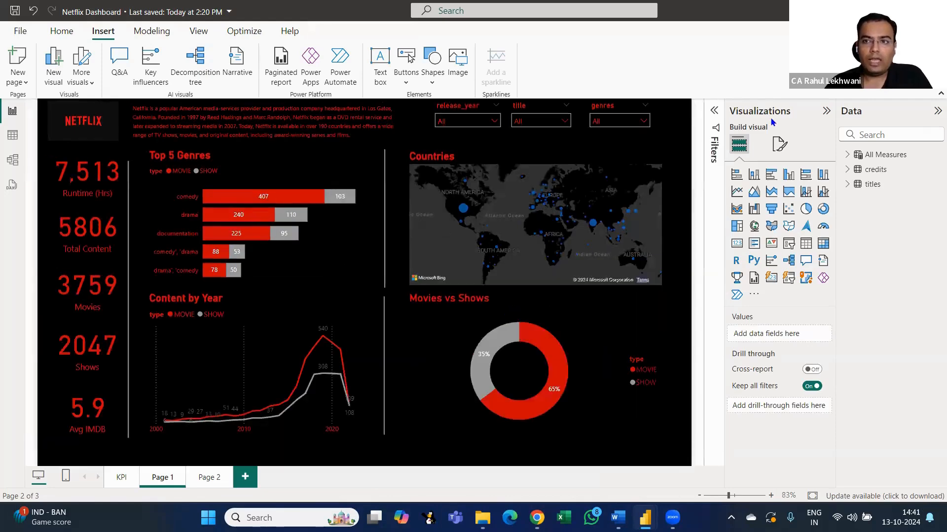
Collapse the Visualizations and Data panes to give the report page more room
click(826, 111)
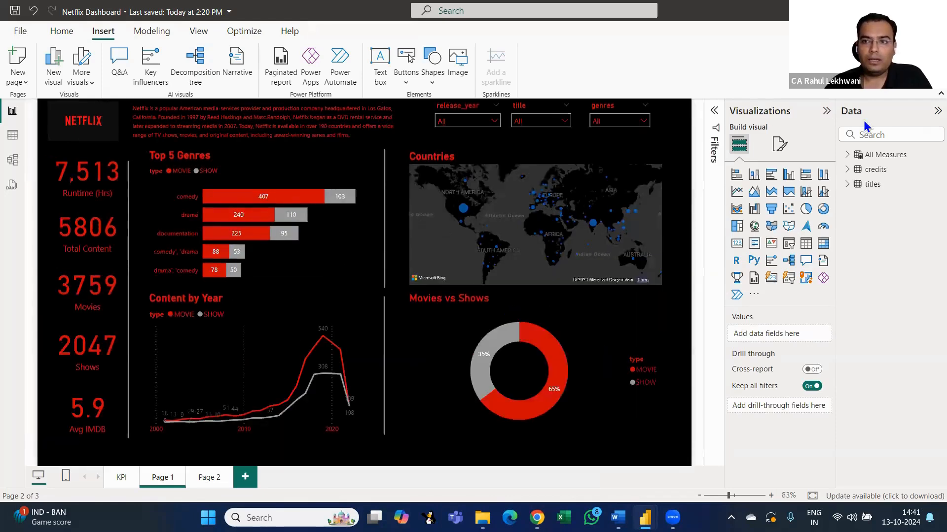
click(937, 111)
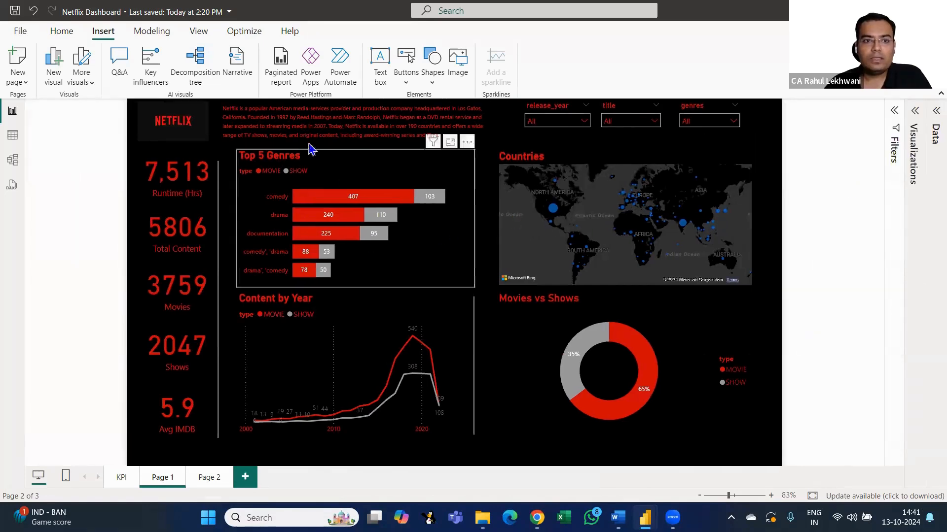
Remove the passage about the 1997 founding and the DVD rental and streaming history from the Netflix description
click(377, 140)
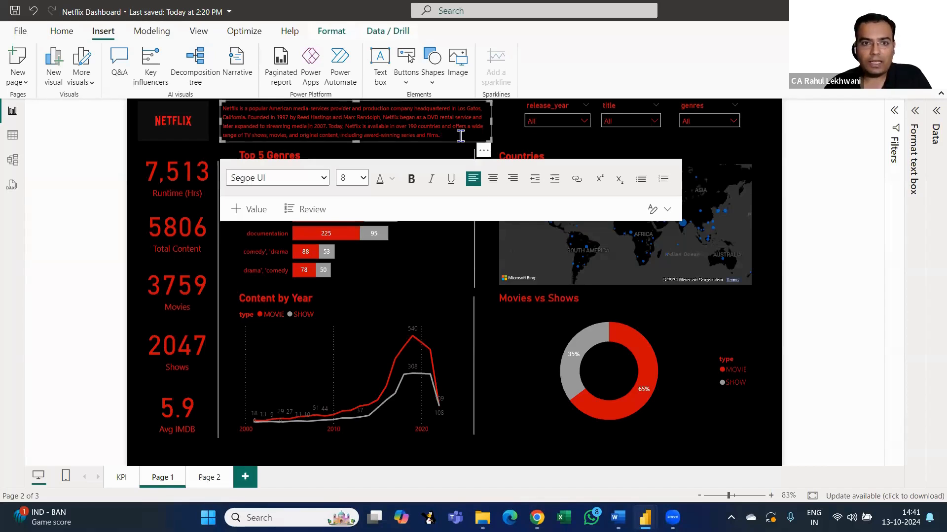
key(ctrl+a)
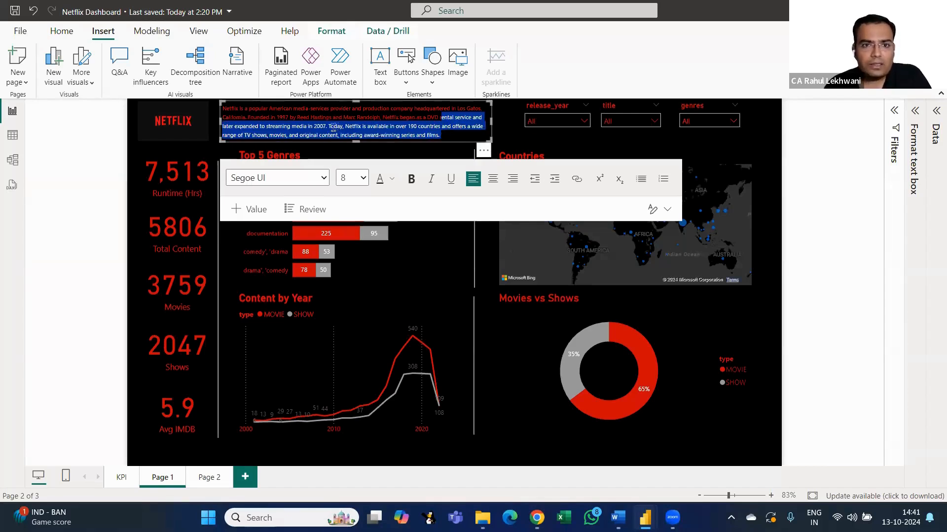
click(326, 128)
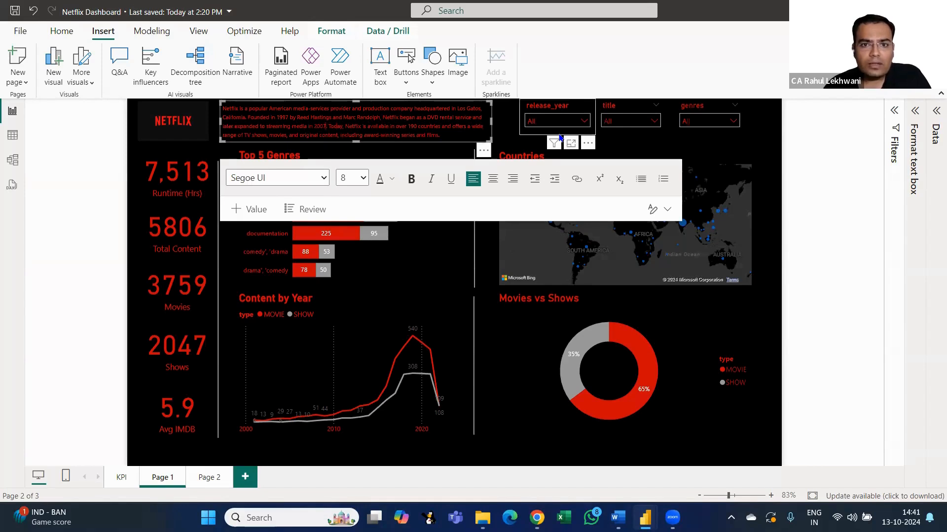
key(shift+Up)
key(shift+Up)
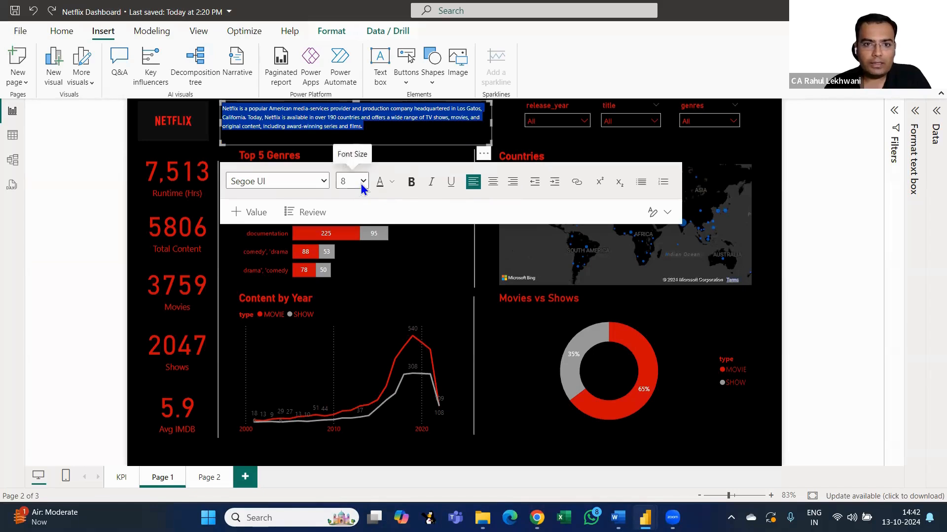
Set the Netflix description's font size to 10 and deselect the text box
click(361, 184)
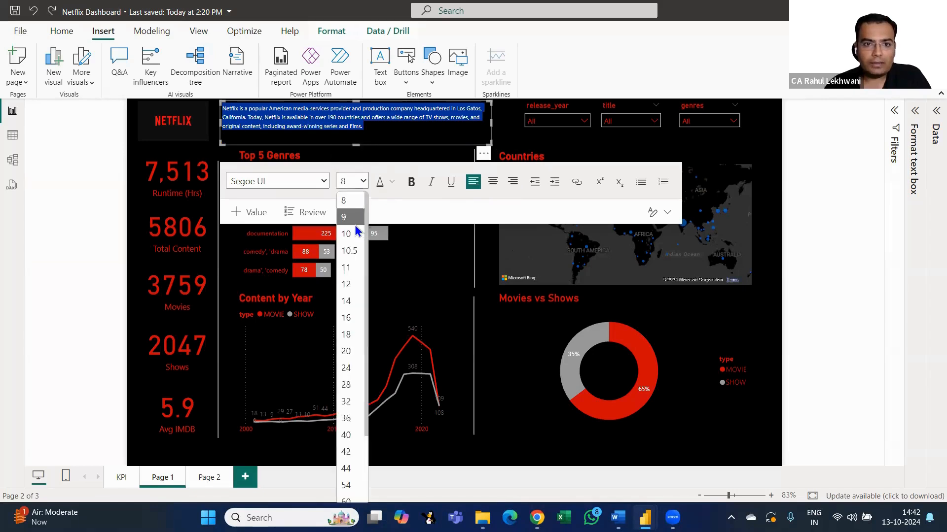
click(355, 219)
click(362, 182)
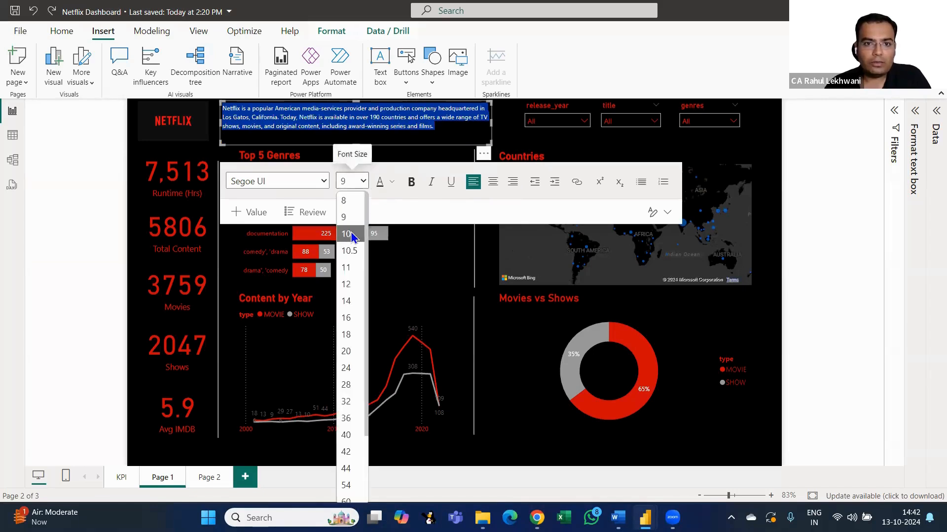
click(351, 234)
click(806, 152)
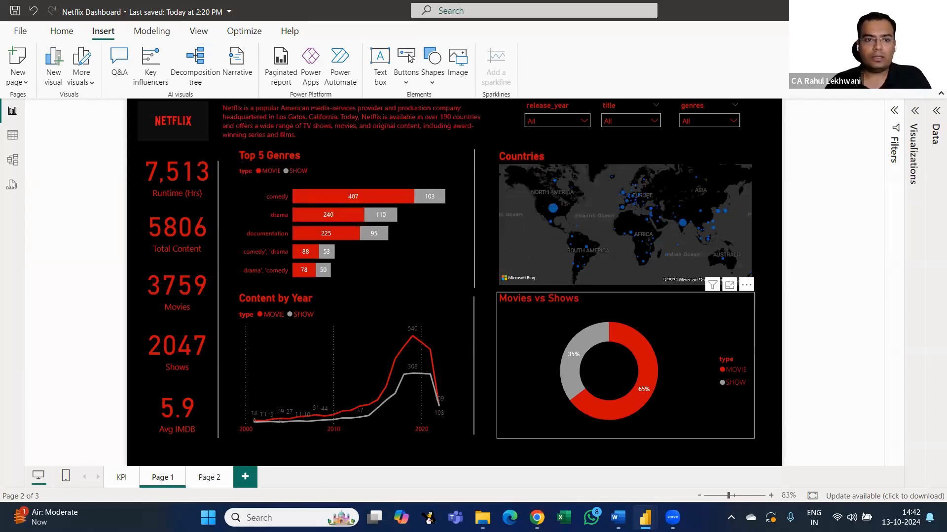
Enlarge the Netflix logo slightly so it fills the space above the KPI cards
click(175, 126)
mouse_move(207, 140)
mouse_down()
mouse_move(218, 152)
mouse_move(193, 130)
mouse_move(211, 155)
mouse_move(217, 149)
mouse_up()
click(864, 196)
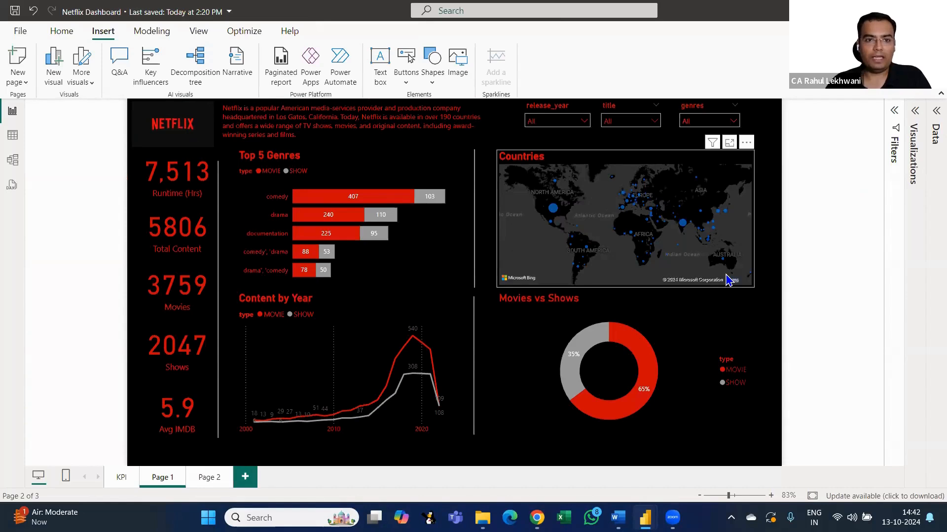
Test the cross-filtering with the comedy movie bar, the Content by Year line and the MOVIE slice of the donut chart
click(368, 198)
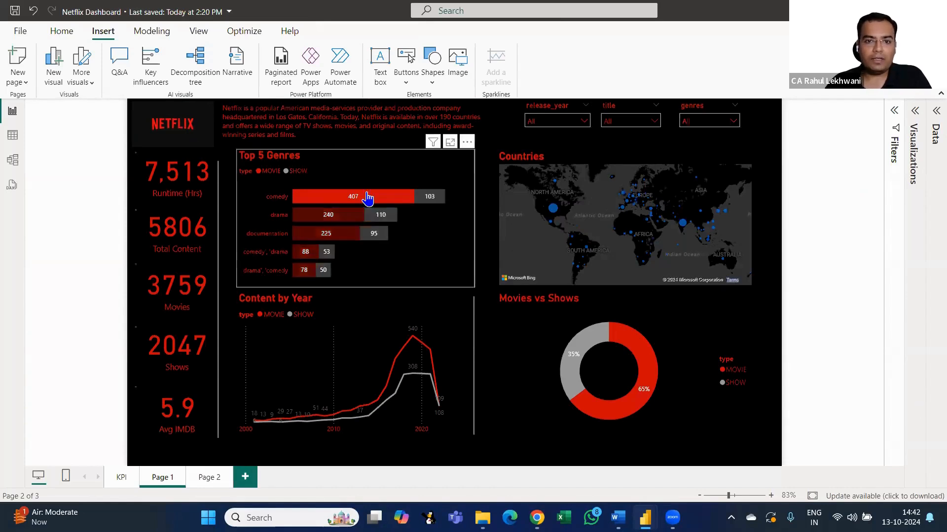
click(368, 197)
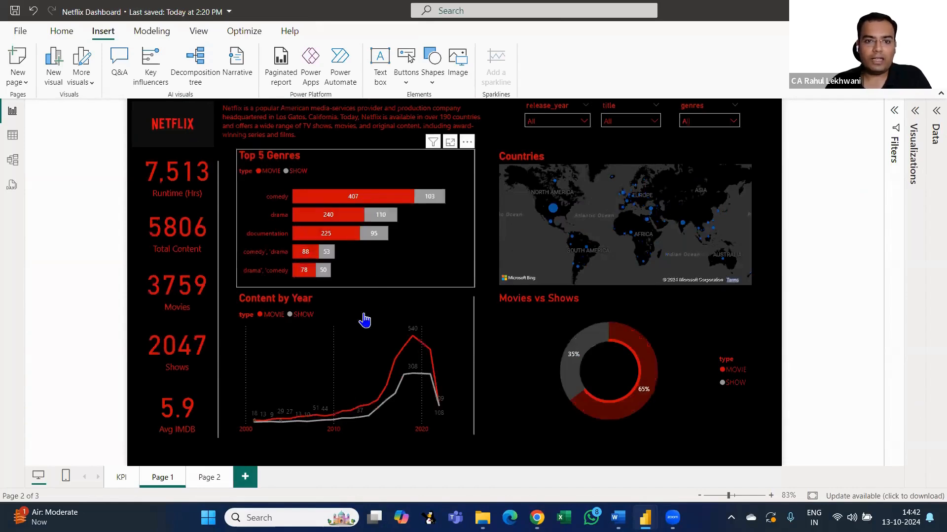
click(430, 362)
click(430, 362)
click(432, 364)
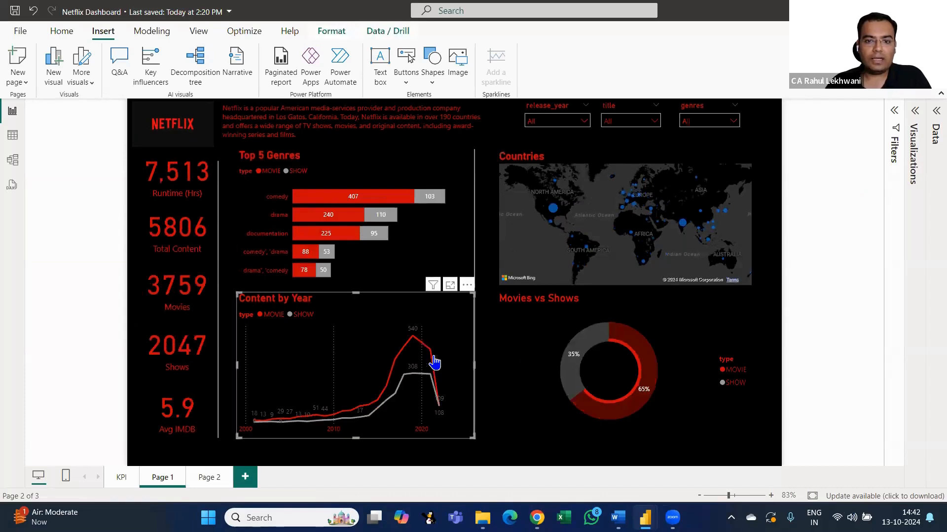
click(609, 341)
click(616, 344)
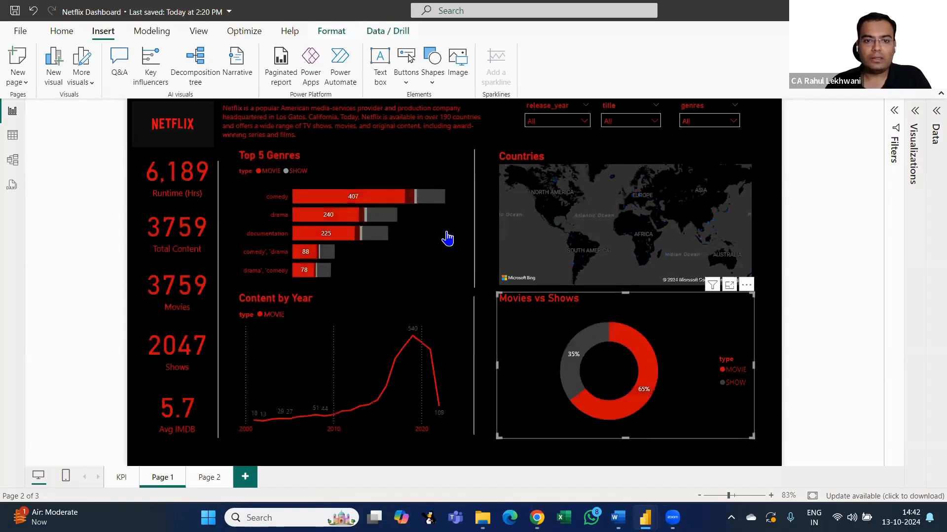
click(443, 227)
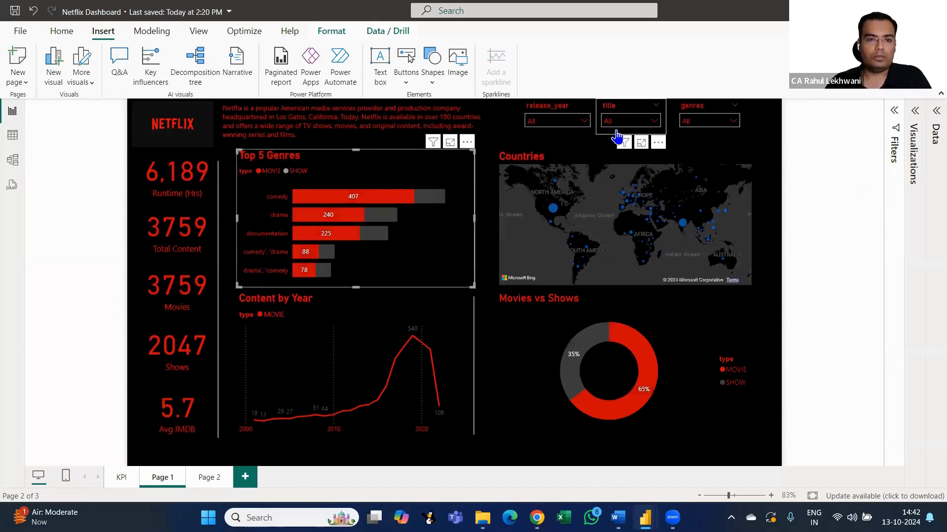